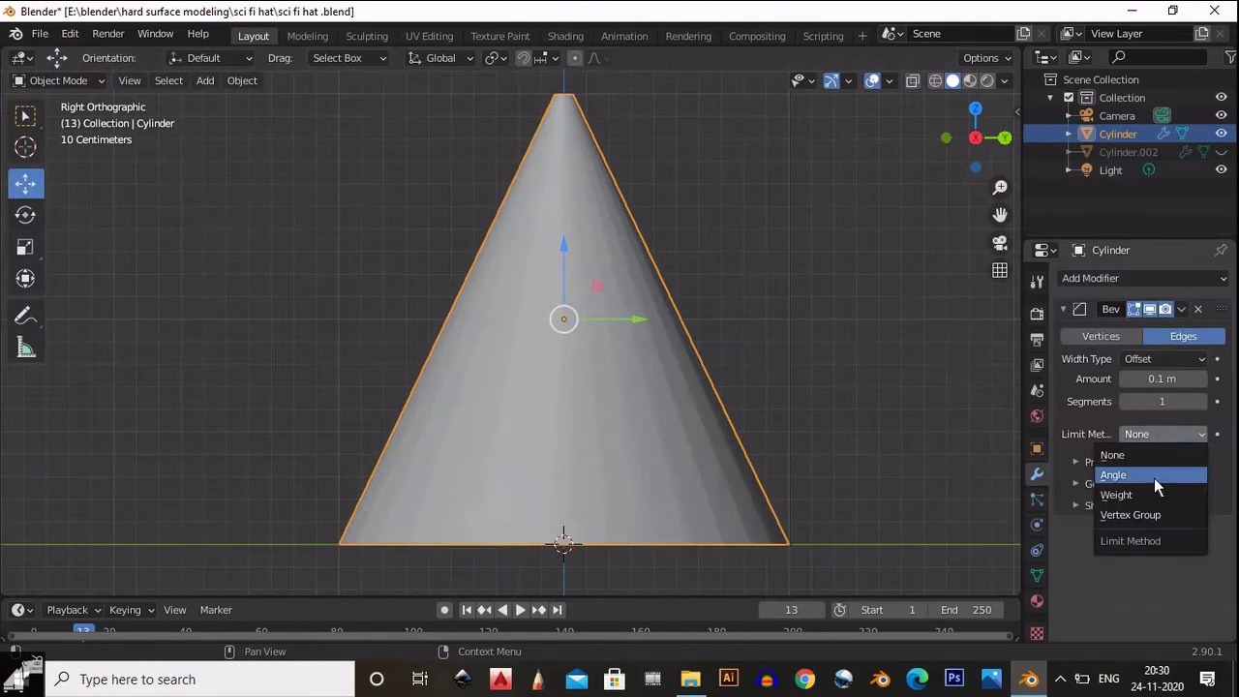
Set the cone's Bevel modifier to limit by Angle (30°).
click(1138, 379)
Set the bevel amount to 0.005 m and switch the cone into Edit Mode.
text(0.005)
key(Return)
scroll(778, 420, down, 3)
key(Tab)
scroll(587, 343, up, 1)
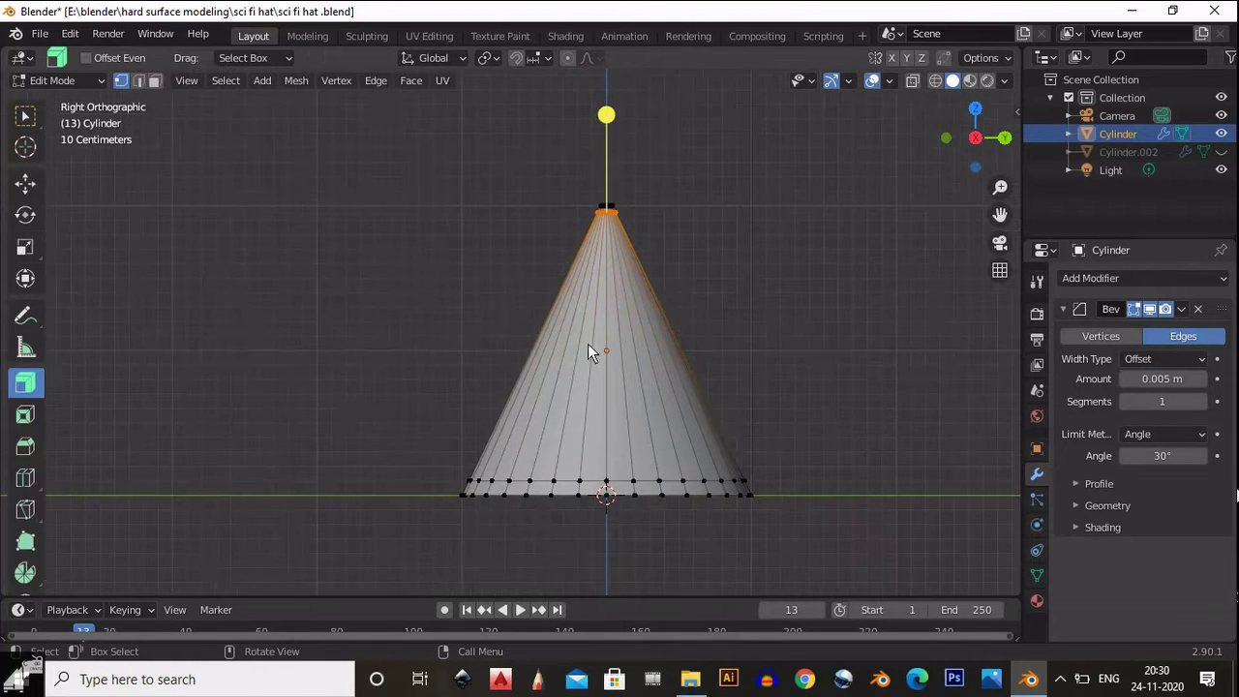
Knife two slanted cuts around the cone, one near the tip and one lower down.
click(25, 373)
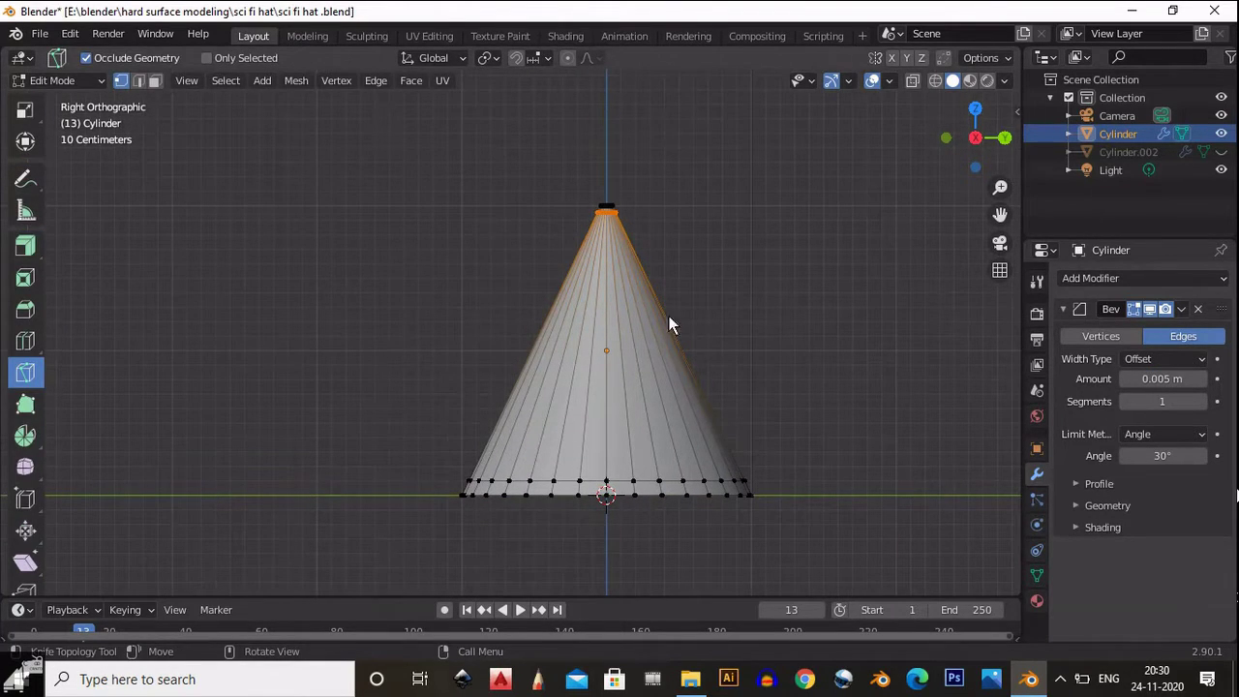
click(550, 218)
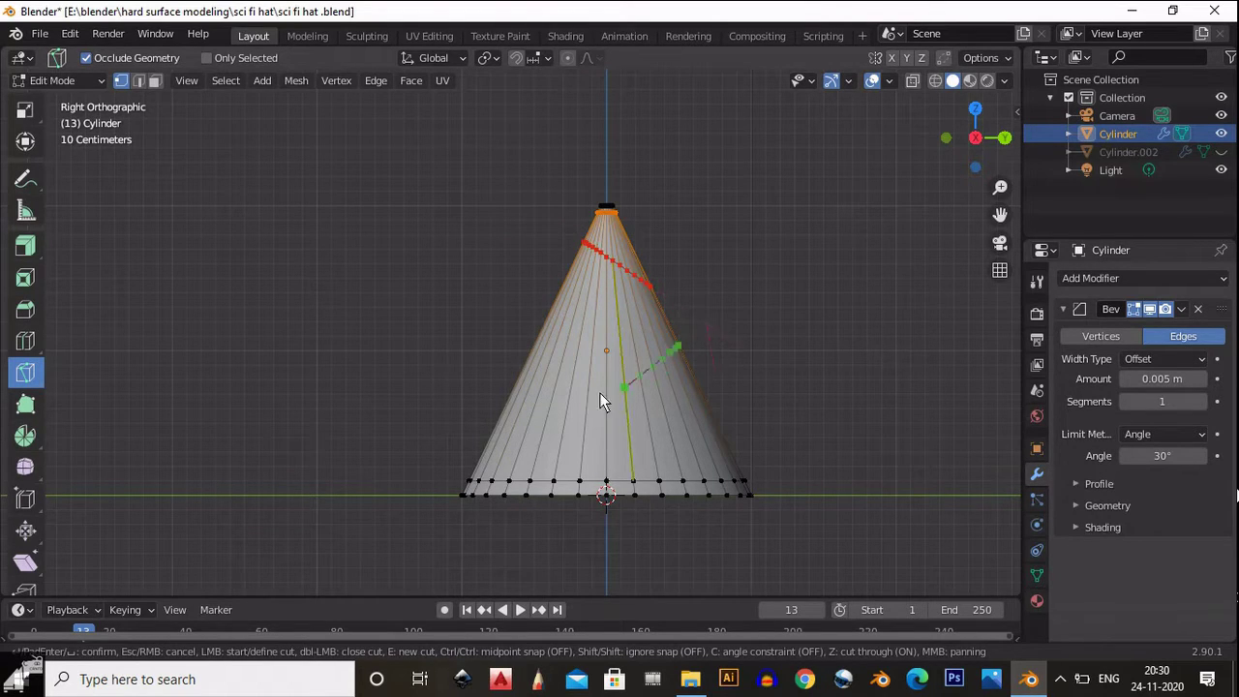
key(Return)
click(721, 350)
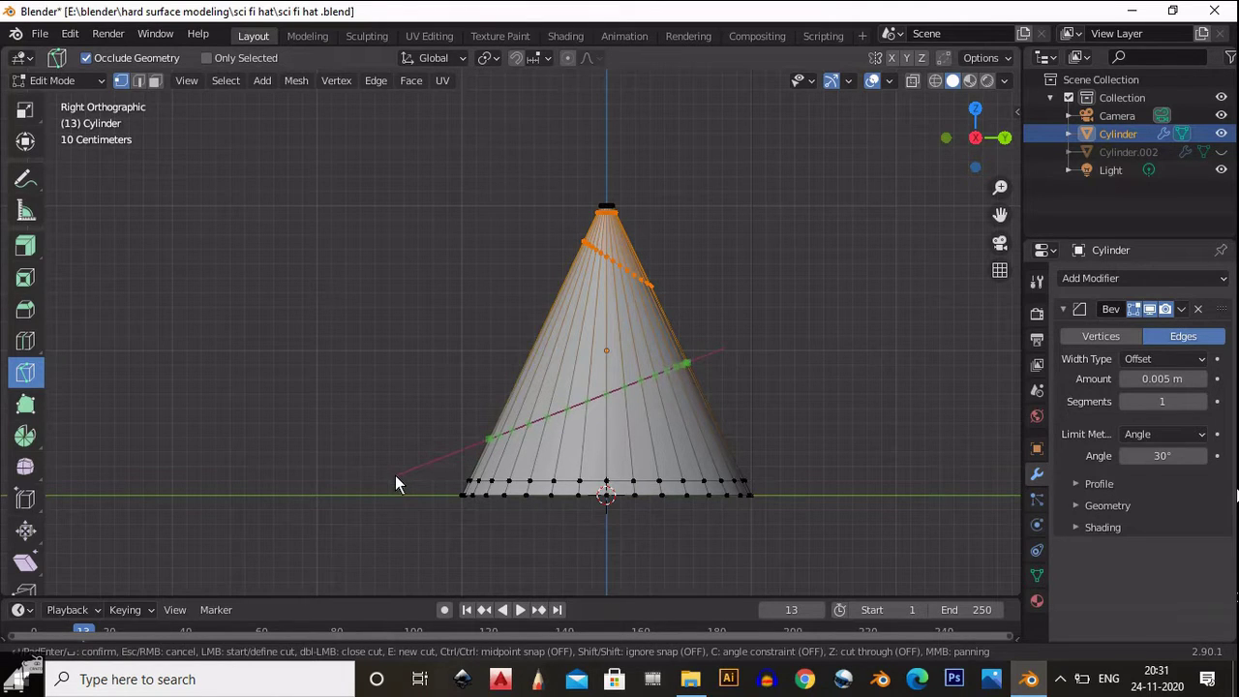
click(394, 481)
key(Return)
middle_drag(395, 481, 766, 303)
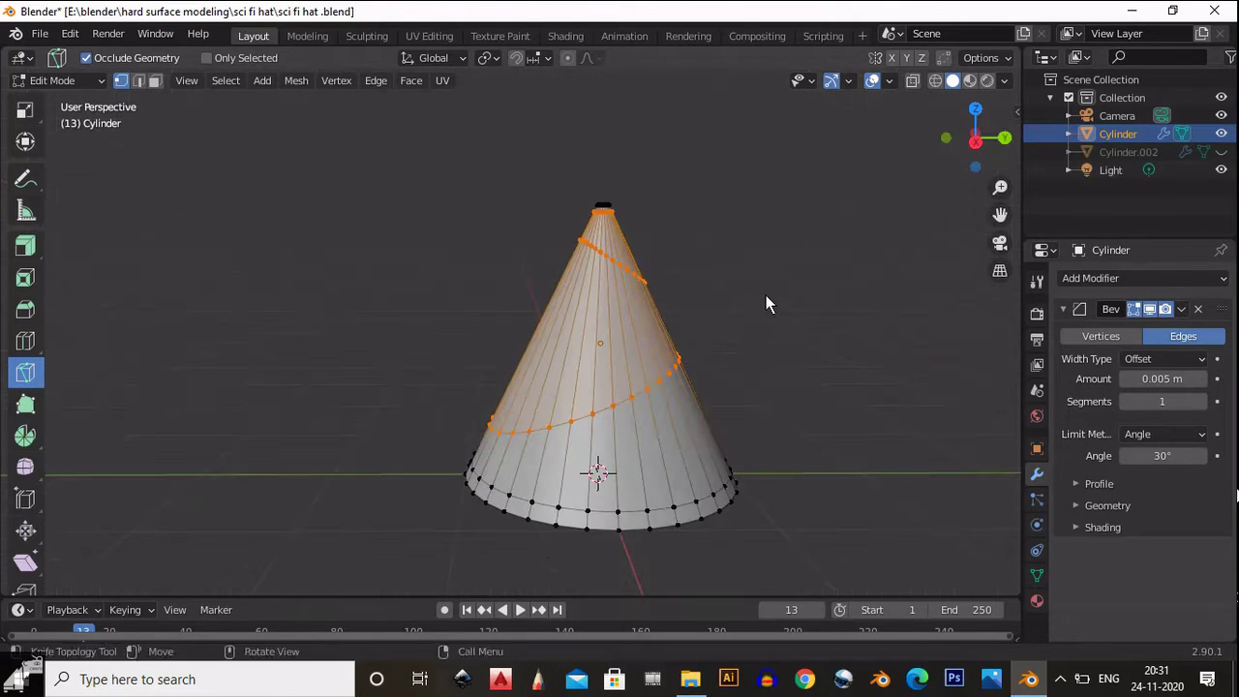
scroll(28, 111, up, 3)
click(26, 105)
middle_drag(581, 368, 642, 359)
scroll(648, 232, up, 5)
Slide the upper cut loop up the cone and select both cut loops.
key(g)
key(g)
click(656, 250)
click(961, 155)
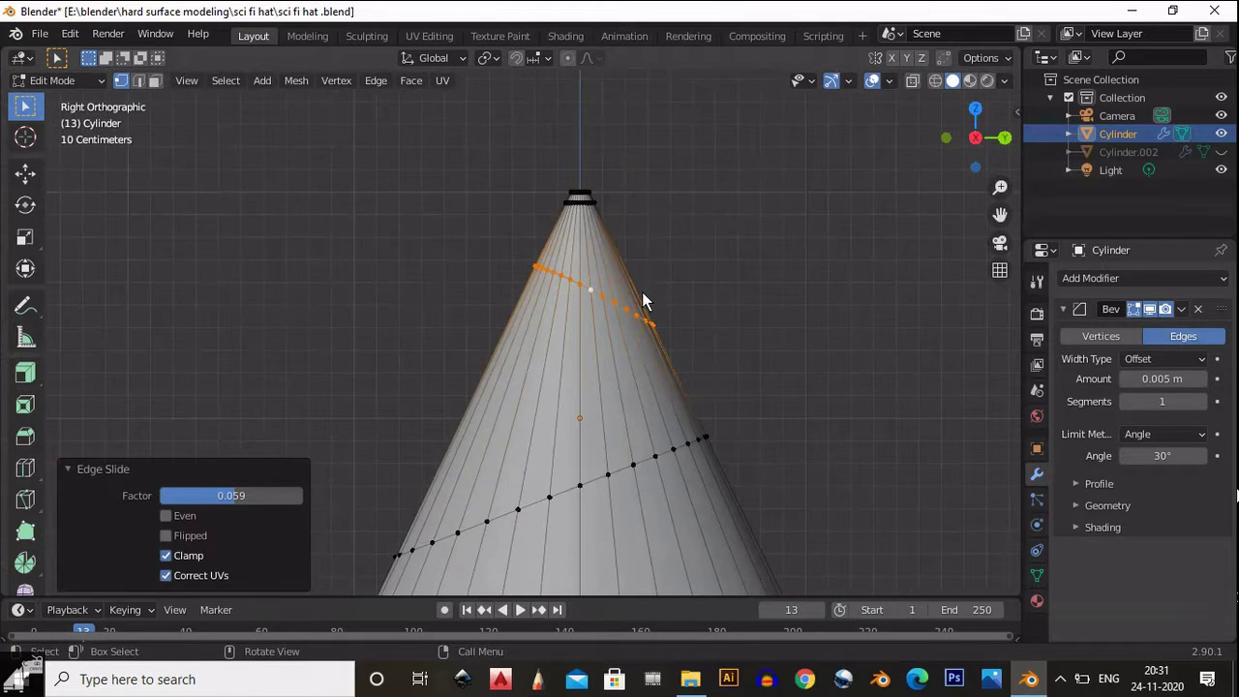
key(2)
alt+shift+click(596, 484)
middle_drag(596, 484, 677, 416)
Bevel both cut loops into narrow bands 0.025 m wide.
click(37, 438)
drag(567, 286, 560, 267)
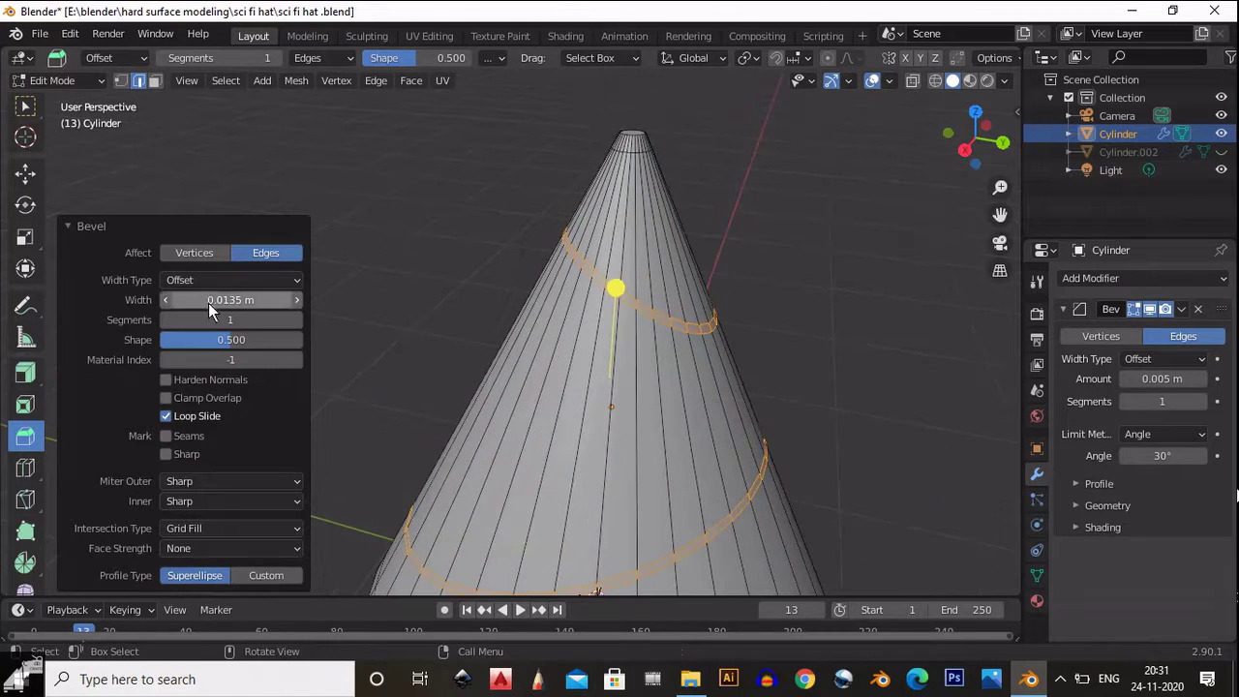
double_click(183, 298)
text(0.025)
key(Return)
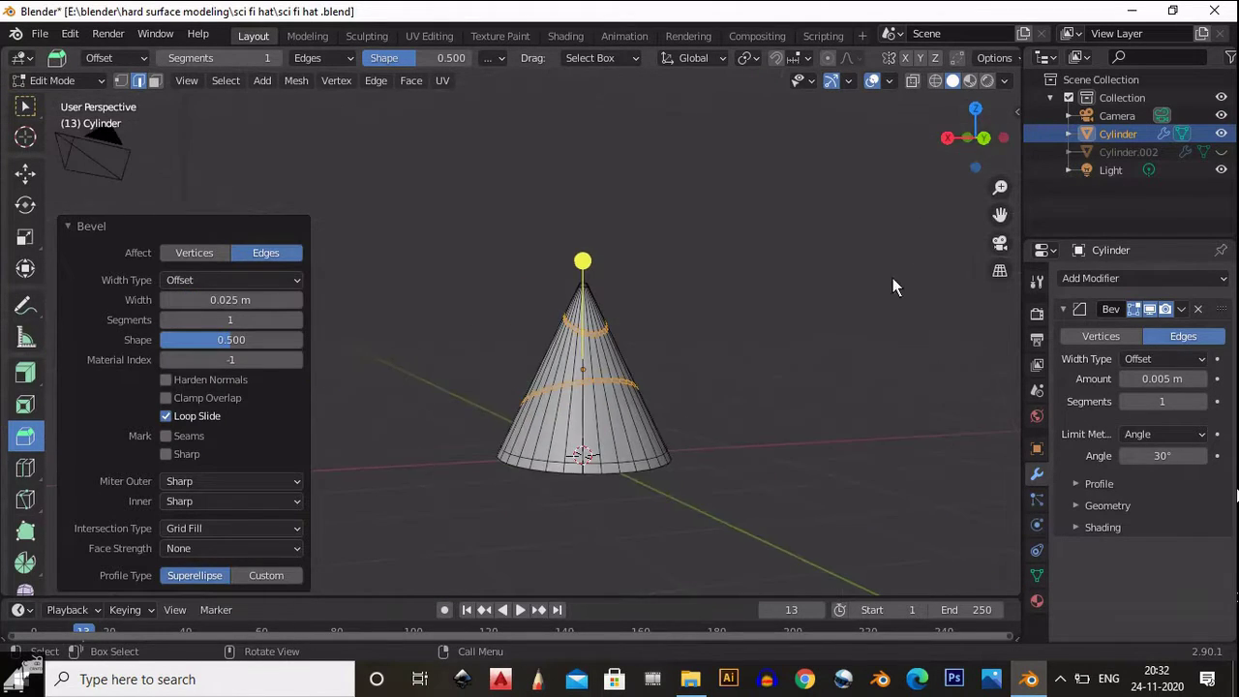
key(ctrl+KP_1)
scroll(528, 237, up, 5)
ctrl+scroll(190, 302, down, 1)
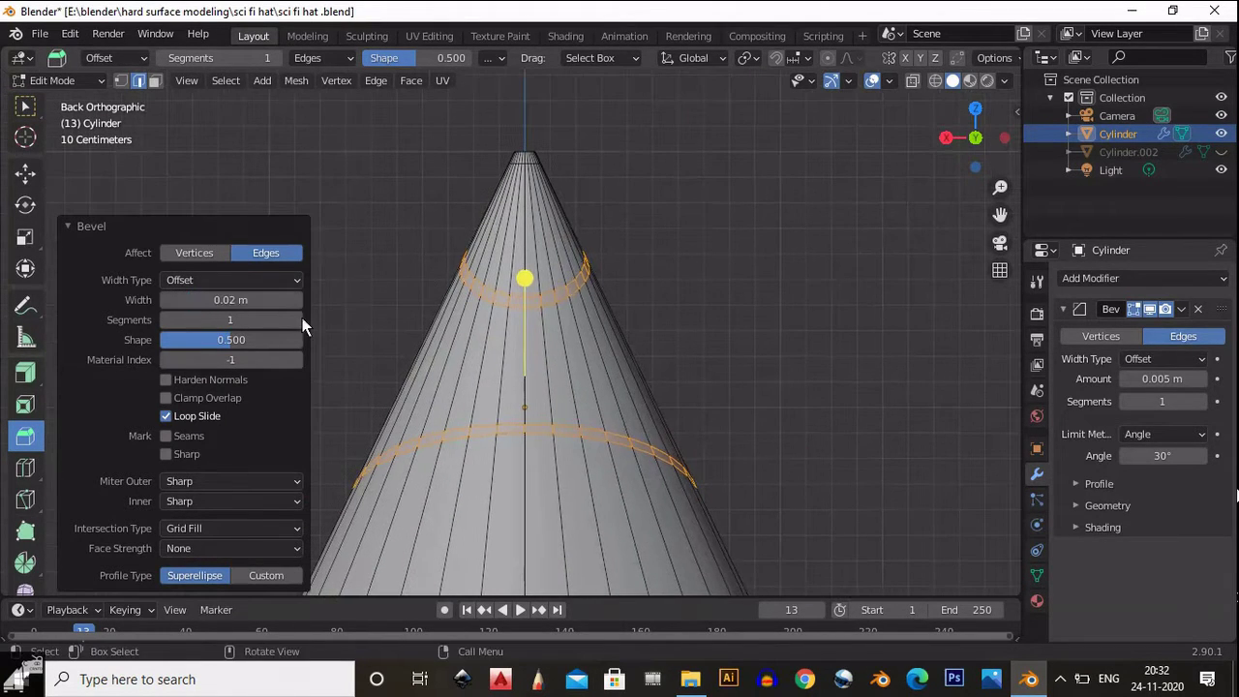
scroll(319, 320, down, 3)
Extrude the bevelled bands inward along their normals to form recessed grooves.
click(25, 371)
drag(455, 267, 526, 256)
middle_drag(525, 256, 189, 448)
scroll(188, 448, up, 3)
click(193, 537)
key(Return)
scroll(593, 359, down, 5)
key(Tab)
middle_drag(592, 359, 746, 316)
Add a Subdivision Surface modifier at level 2 to smooth the cone.
click(1142, 278)
click(898, 575)
scroll(897, 575, down, 2)
click(1201, 384)
click(1037, 575)
Inset the cone's top cap face.
middle_drag(668, 387, 566, 451)
key(Tab)
scroll(524, 299, up, 3)
click(524, 299)
middle_drag(523, 299, 819, 409)
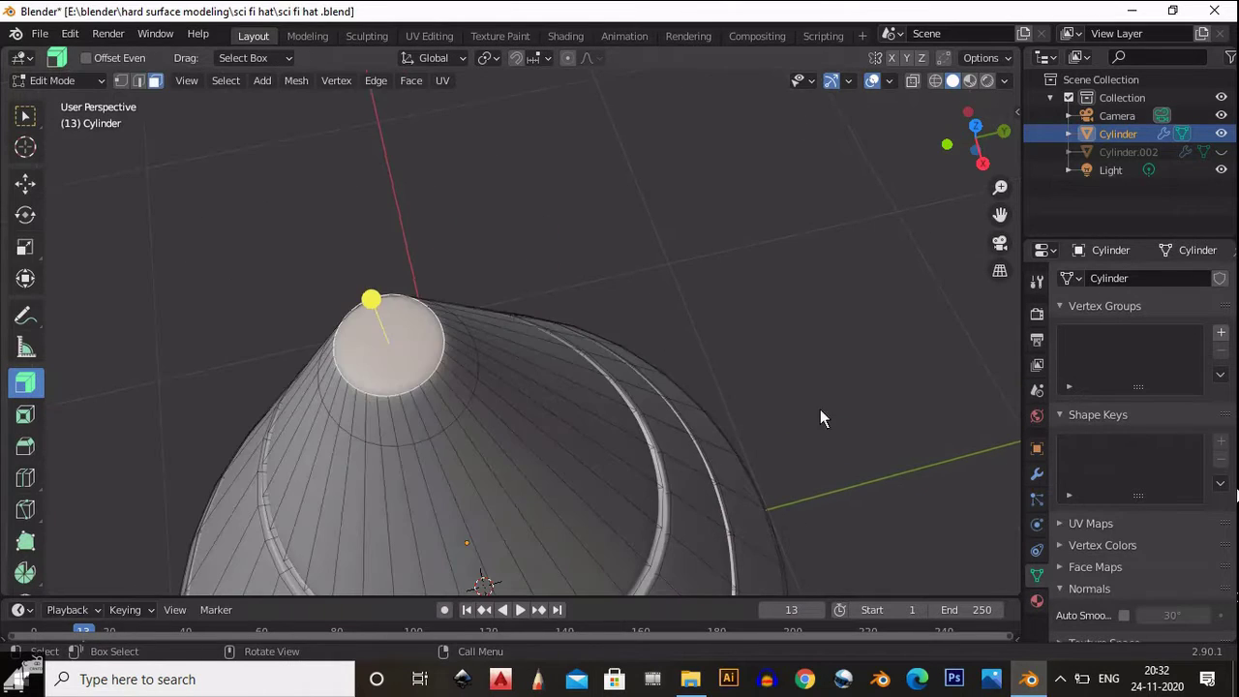
key(i)
click(829, 453)
key(Tab)
Check the cone from the side and start renaming the object.
scroll(578, 338, down, 3)
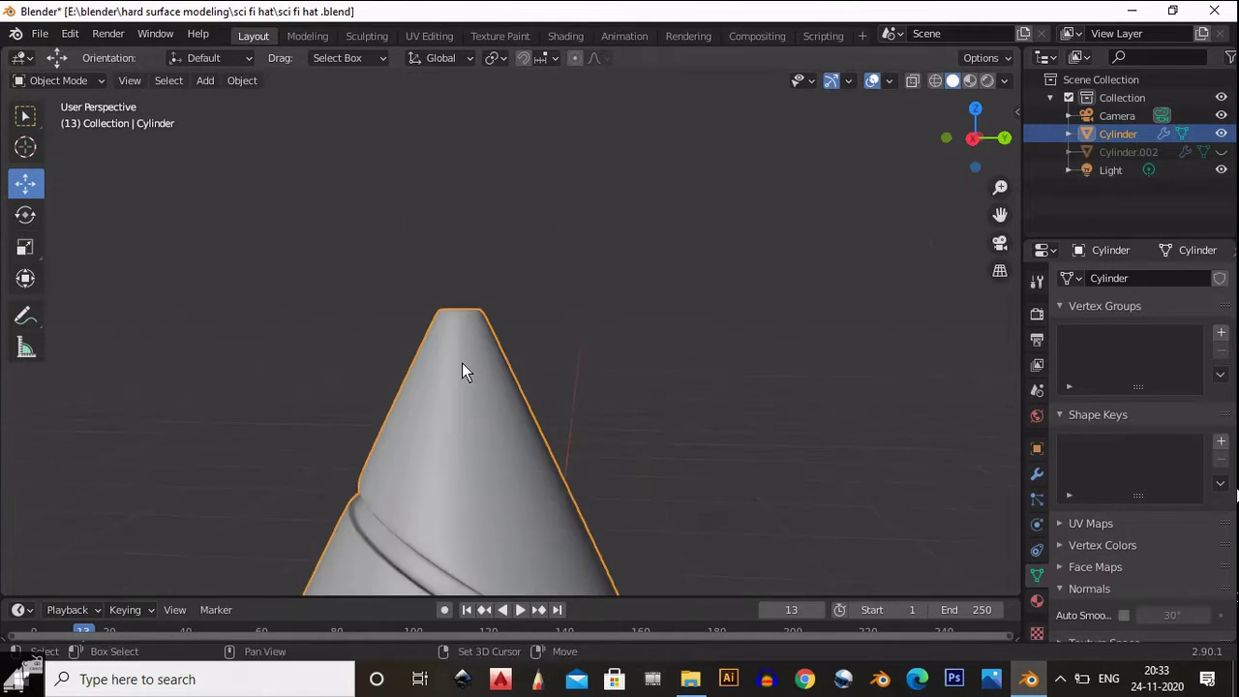
scroll(462, 363, down, 3)
click(976, 137)
scroll(886, 253, down, 3)
middle_drag(835, 281, 686, 353)
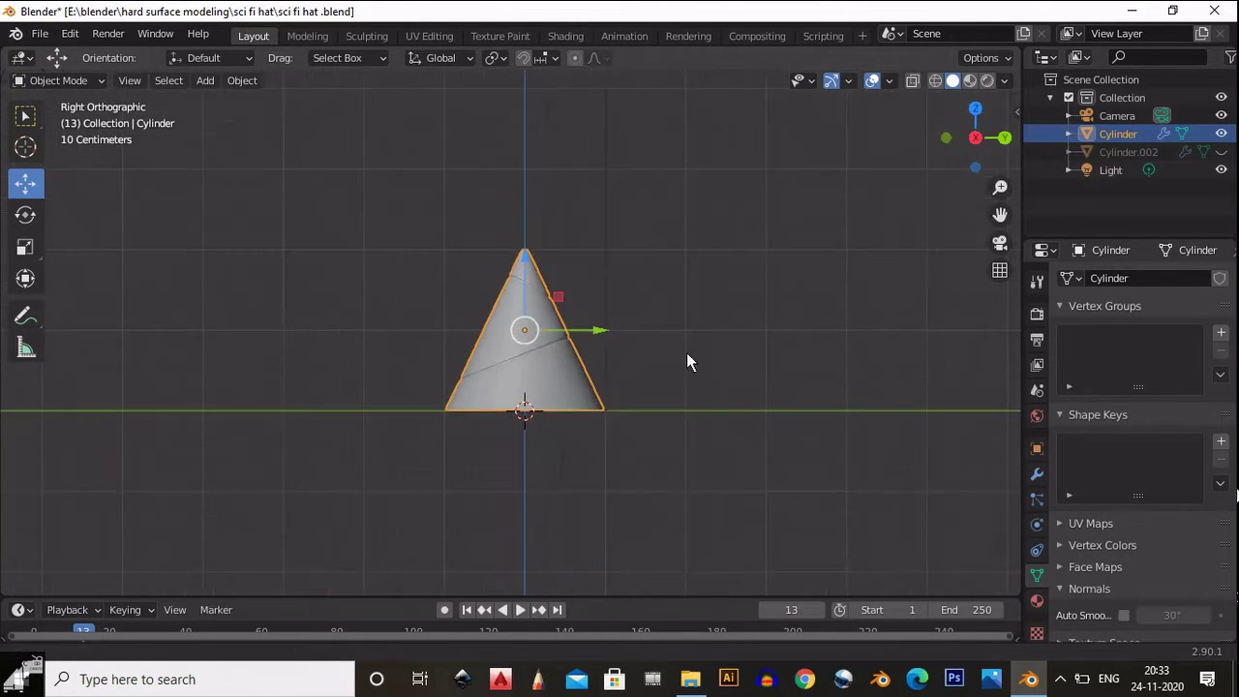
scroll(710, 309, up, 4)
scroll(732, 265, down, 1)
double_click(1131, 132)
Rename the cone 'hat top part' and select its bottom edge loop.
text(hat top part .006)
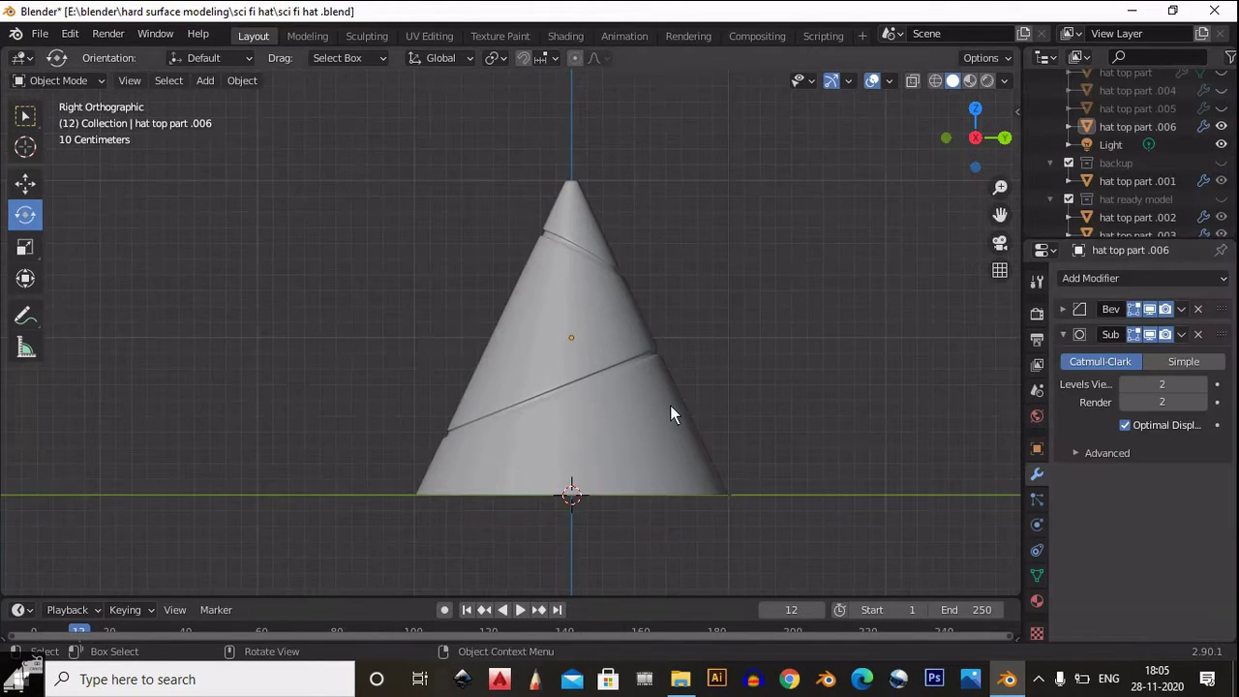
key(Tab)
key(2)
alt+click(659, 433)
middle_drag(657, 448, 830, 338)
scroll(774, 339, down, 2)
Extrude the bottom edge loop in place, trying and undoing a vertical move.
key(e)
key(Escape)
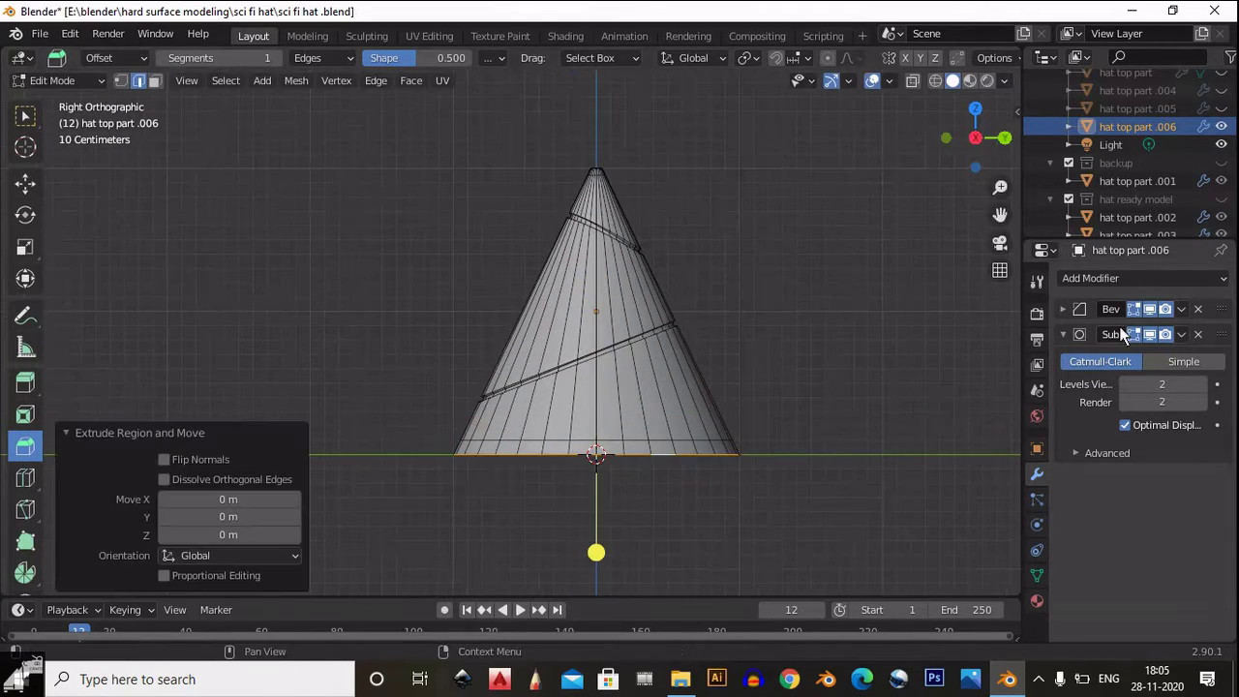
click(25, 182)
scroll(341, 356, up, 3)
key(g)
click(672, 521)
key(KP_1)
key(g)
key(z)
click(719, 395)
key(g)
key(Escape)
key(ctrl+z)
Scale the extruded bottom loop 1.7 times from the top view into a wide brim.
key(KP_7)
key(s)
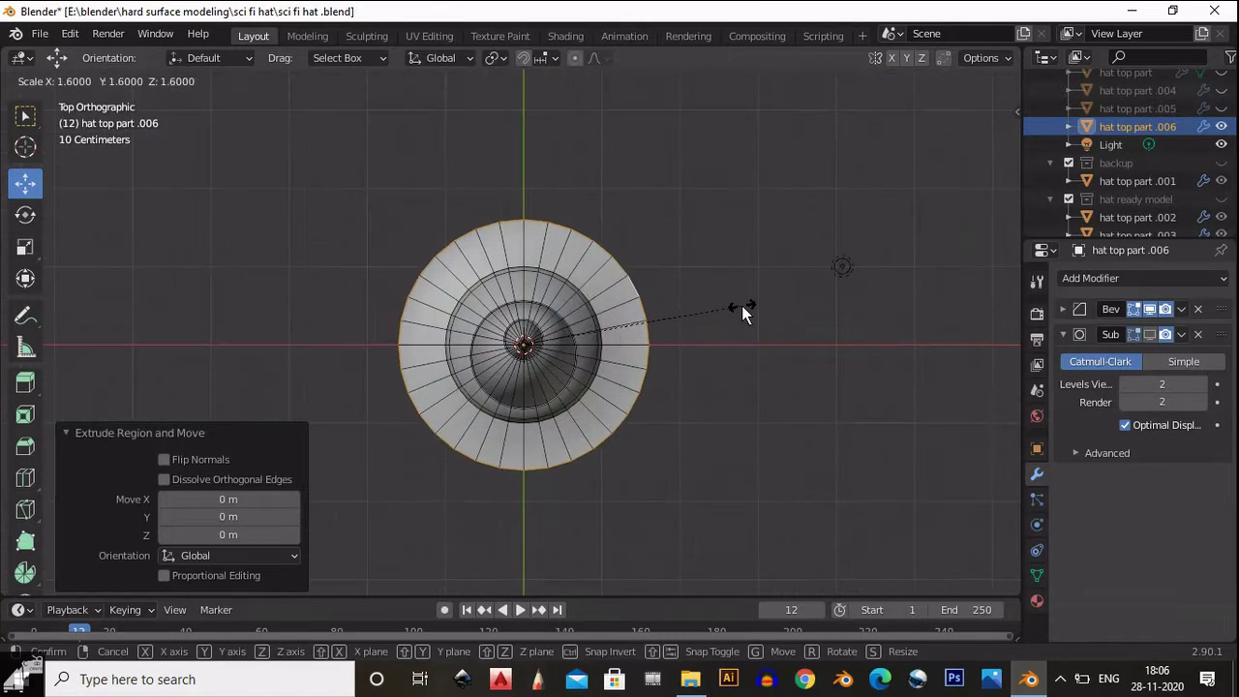
click(748, 310)
middle_drag(748, 312, 581, 213)
key(KP_1)
scroll(595, 310, up, 3)
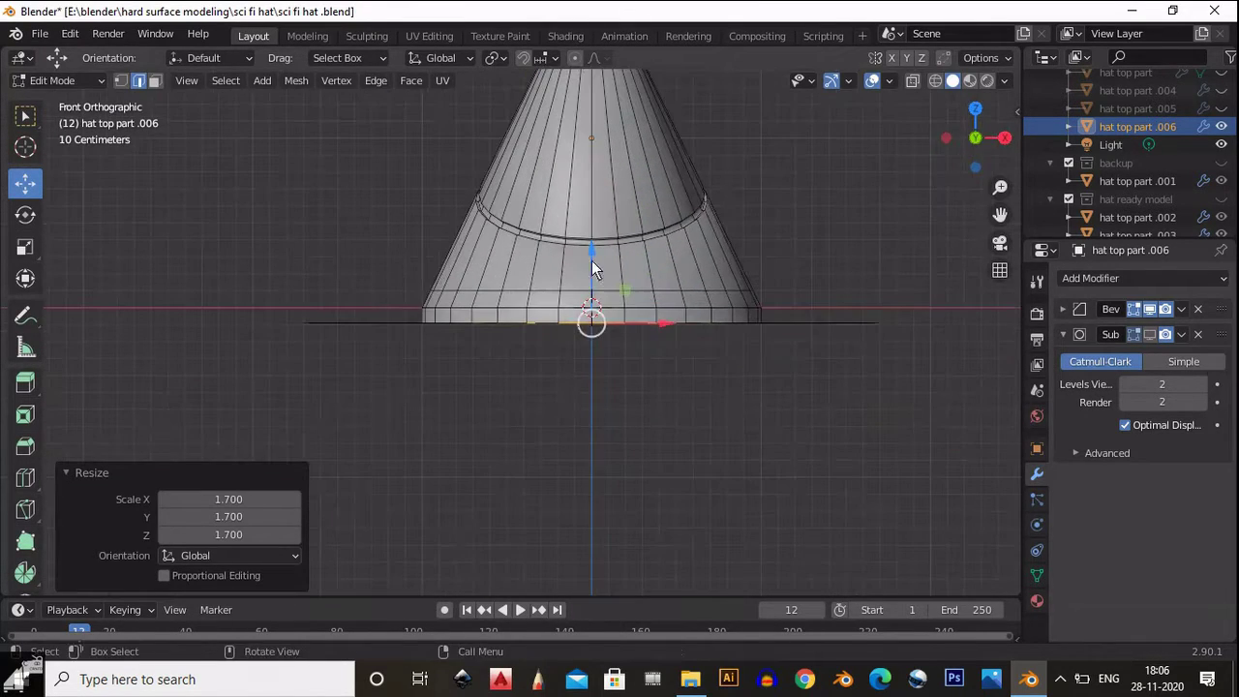
Adjust the brim loop's height along Z, undoing unwanted moves.
key(g)
key(z)
click(594, 310)
ctrl+click(731, 348)
key(ctrl+z)
key(g)
key(z)
click(592, 302)
key(s)
click(664, 338)
scroll(736, 291, up, 2)
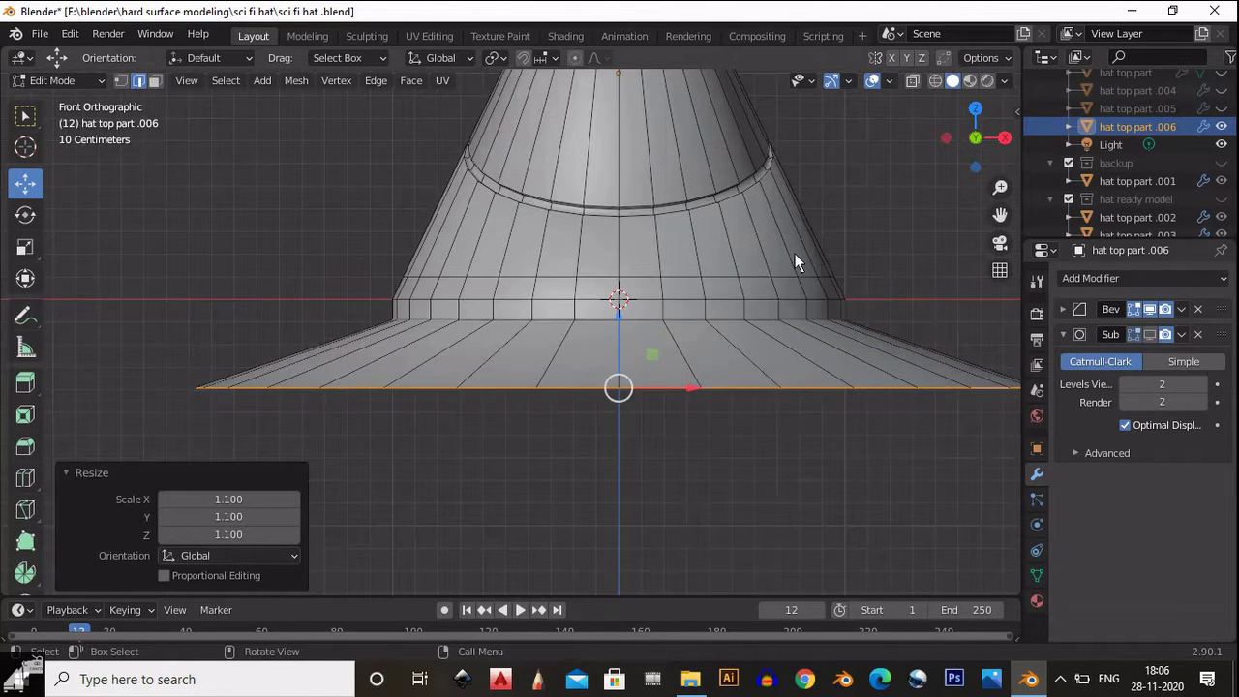
scroll(658, 356, down, 1)
key(ctrl+z)
With X-ray on, box-select the inner brim loop and raise it slightly.
scroll(659, 356, up, 1)
drag(165, 354, 368, 406)
scroll(609, 387, down, 1)
key(alt+z)
drag(266, 345, 881, 423)
drag(597, 302, 598, 309)
key(ctrl+z)
drag(261, 343, 928, 465)
drag(597, 292, 598, 288)
Reselect the brim's inner loops and raise them step by step to curve the brim upward.
drag(290, 346, 862, 440)
drag(598, 303, 603, 291)
drag(334, 335, 853, 446)
drag(596, 325, 597, 291)
drag(382, 329, 793, 434)
drag(597, 299, 597, 293)
drag(451, 326, 761, 415)
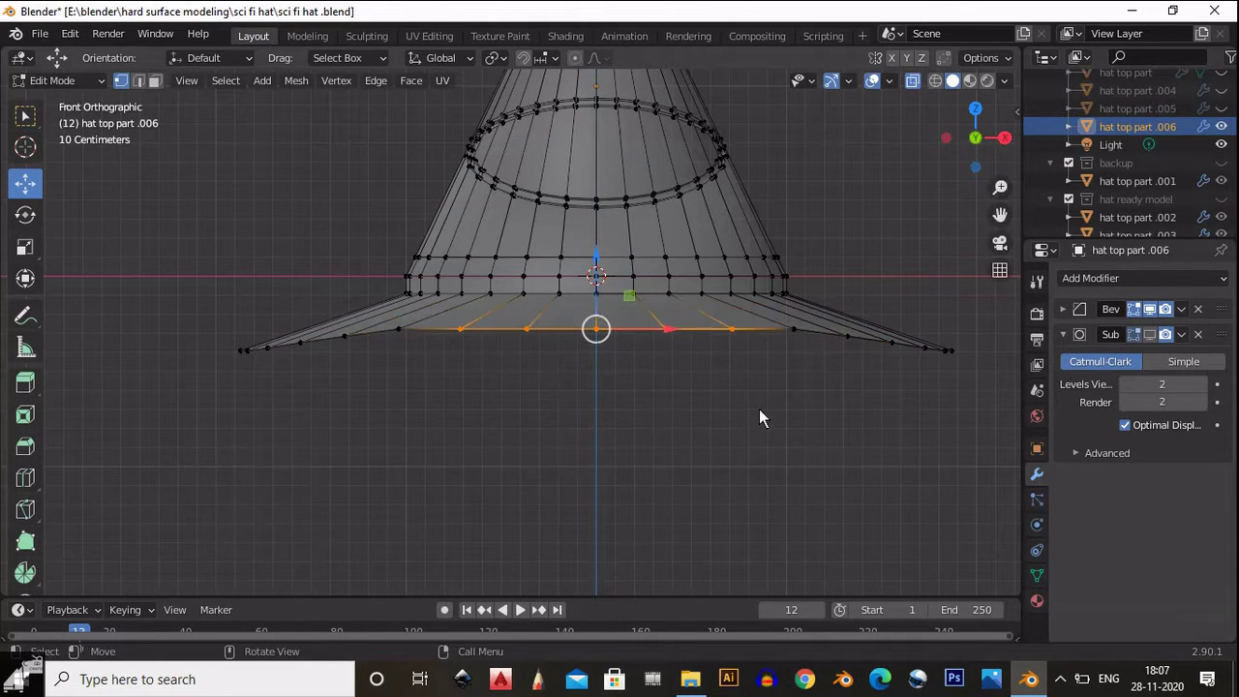
drag(595, 311, 597, 281)
key(ctrl+z)
scroll(677, 326, down, 3)
Review the whole hat in Object Mode, then go back into mesh editing.
key(Tab)
middle_drag(678, 326, 581, 290)
scroll(636, 426, up, 6)
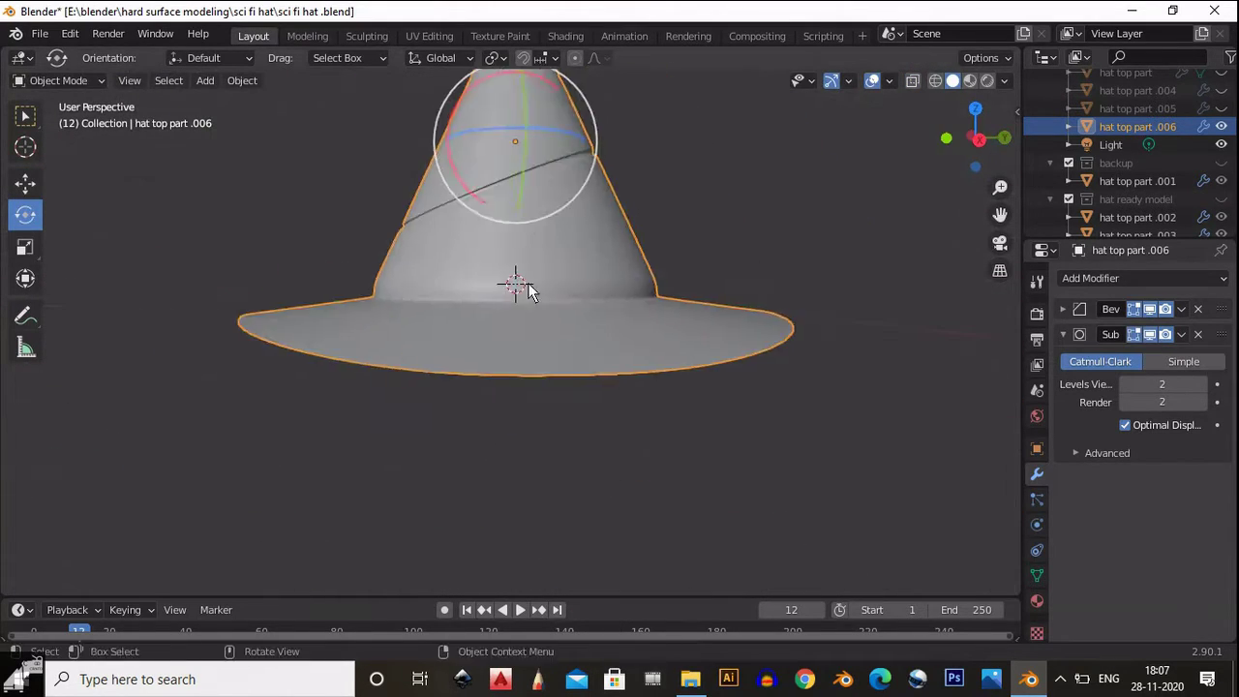
key(Tab)
scroll(504, 319, up, 3)
scroll(542, 353, down, 5)
Bevel the loop where crown meets brim with a 0.05 m width.
alt+click(614, 352)
key(2)
key(alt+z)
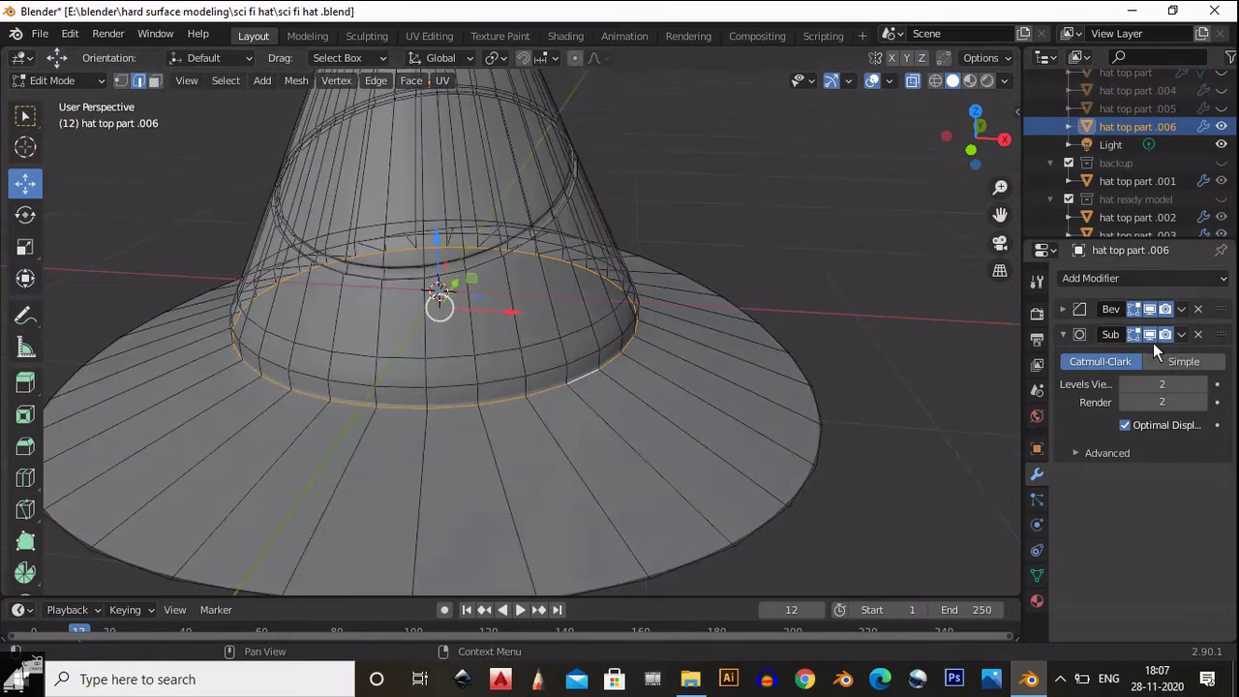
click(25, 446)
drag(543, 202, 627, 292)
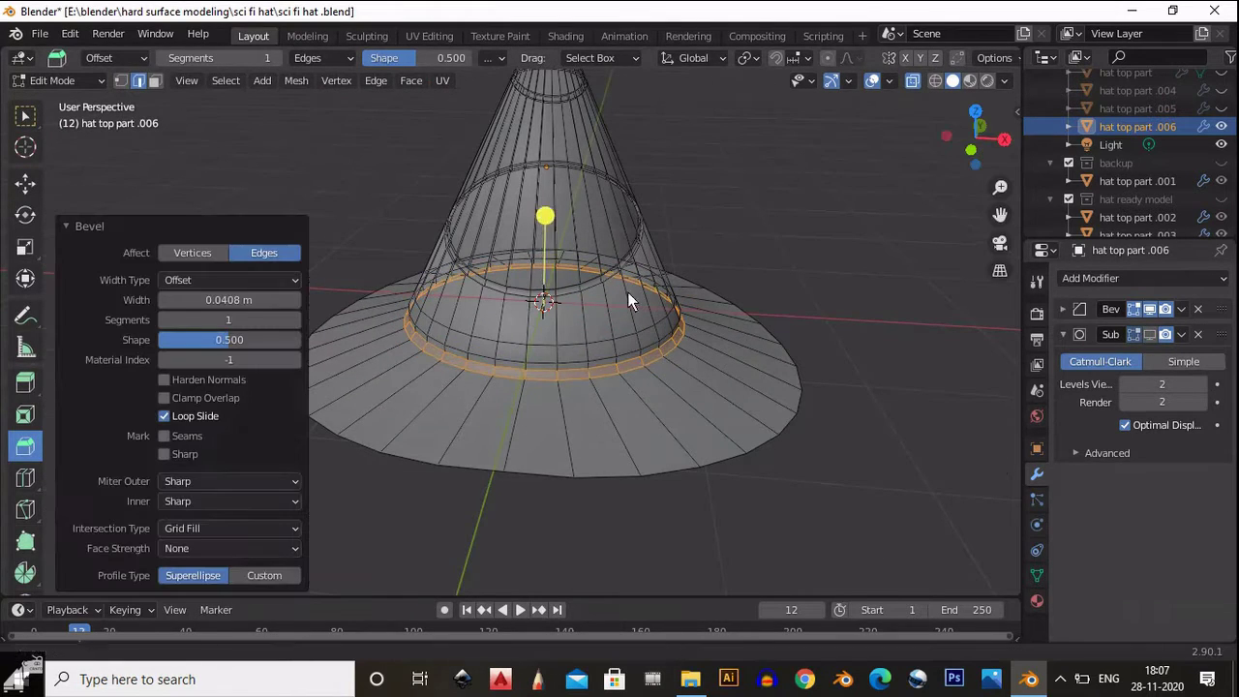
scroll(627, 291, up, 2)
text(0.05)
key(Return)
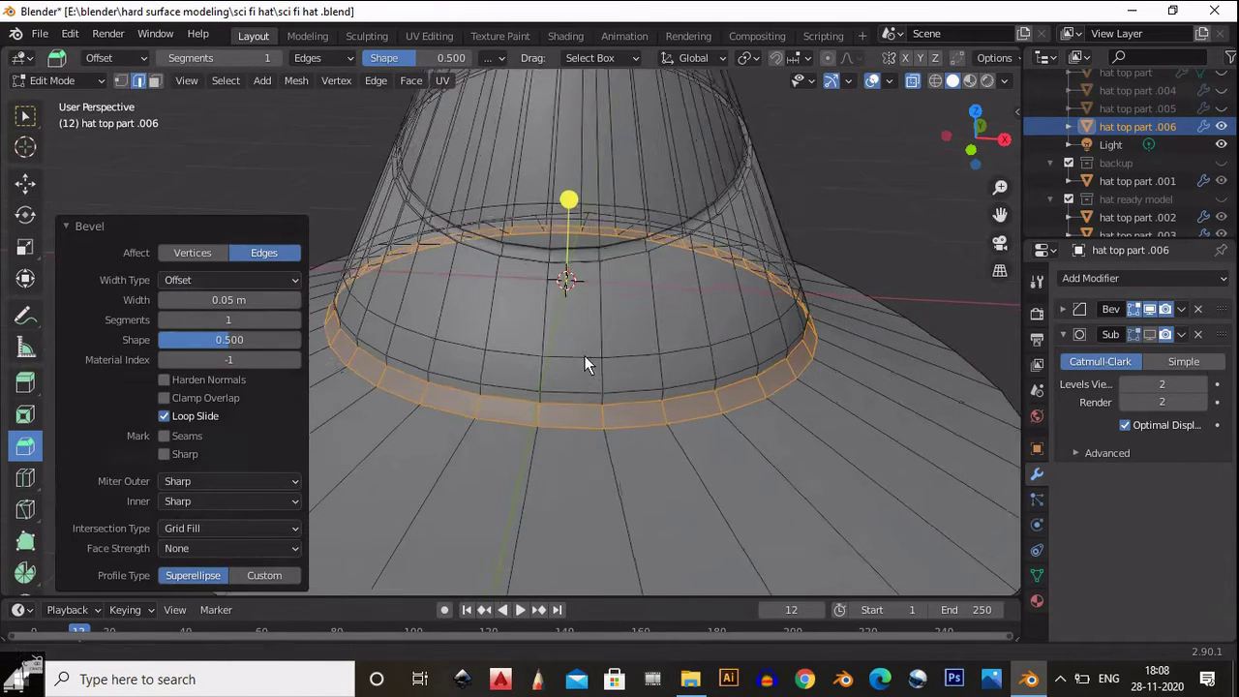
Scale the bevelled band up slightly and return to solid shading.
scroll(584, 356, up, 1)
Extrude the brim's outer edge loop, leaving it in place.
ctrl+scroll(292, 319, up, 3)
scroll(805, 245, down, 2)
key(s)
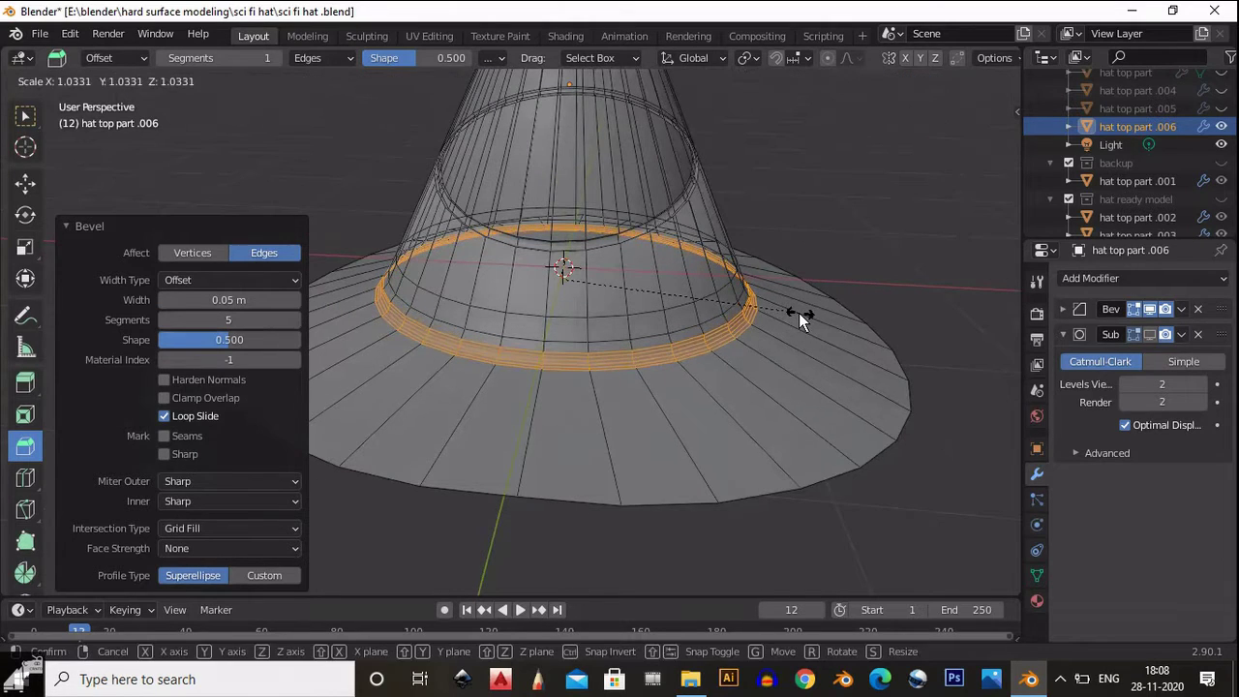
click(799, 312)
click(872, 80)
scroll(783, 294, up, 3)
middle_drag(783, 293, 717, 302)
scroll(721, 300, down, 2)
key(Tab)
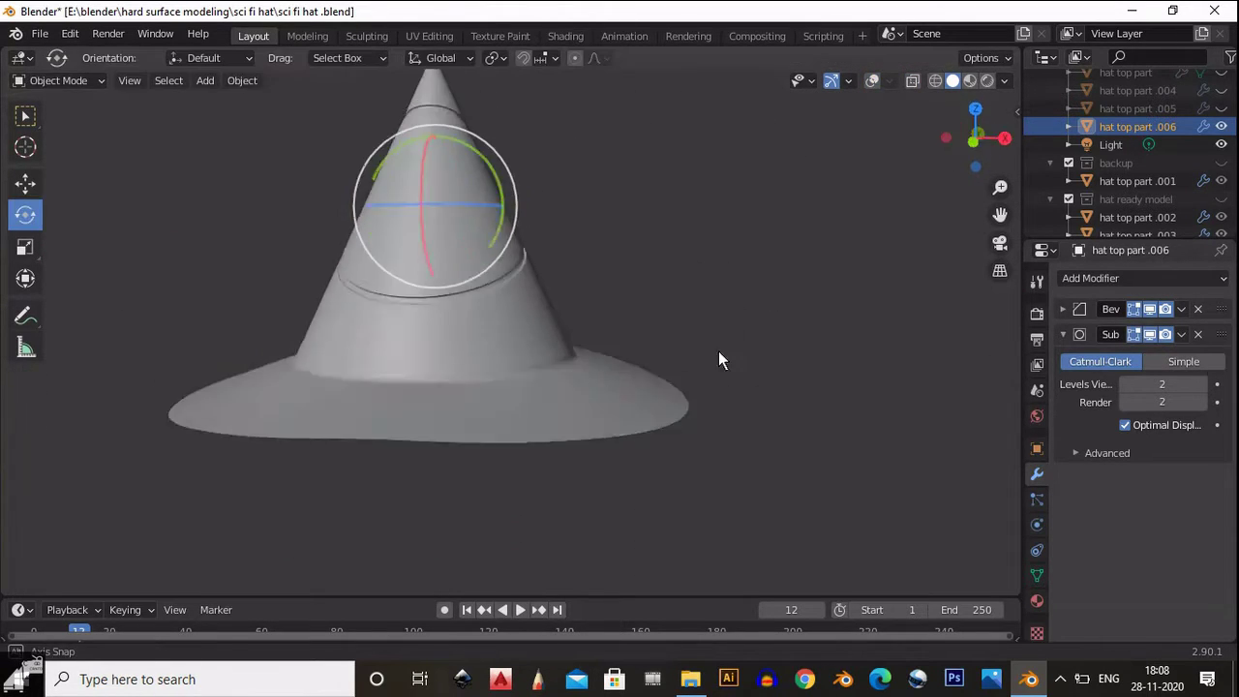
scroll(678, 353, down, 4)
key(Tab)
scroll(648, 354, up, 3)
middle_drag(584, 350, 547, 388)
scroll(548, 387, down, 3)
middle_drag(594, 332, 620, 348)
right_click(638, 344)
Scale the new brim edge outward to 1.099, then inward to 0.979.
key(s)
click(959, 222)
click(984, 116)
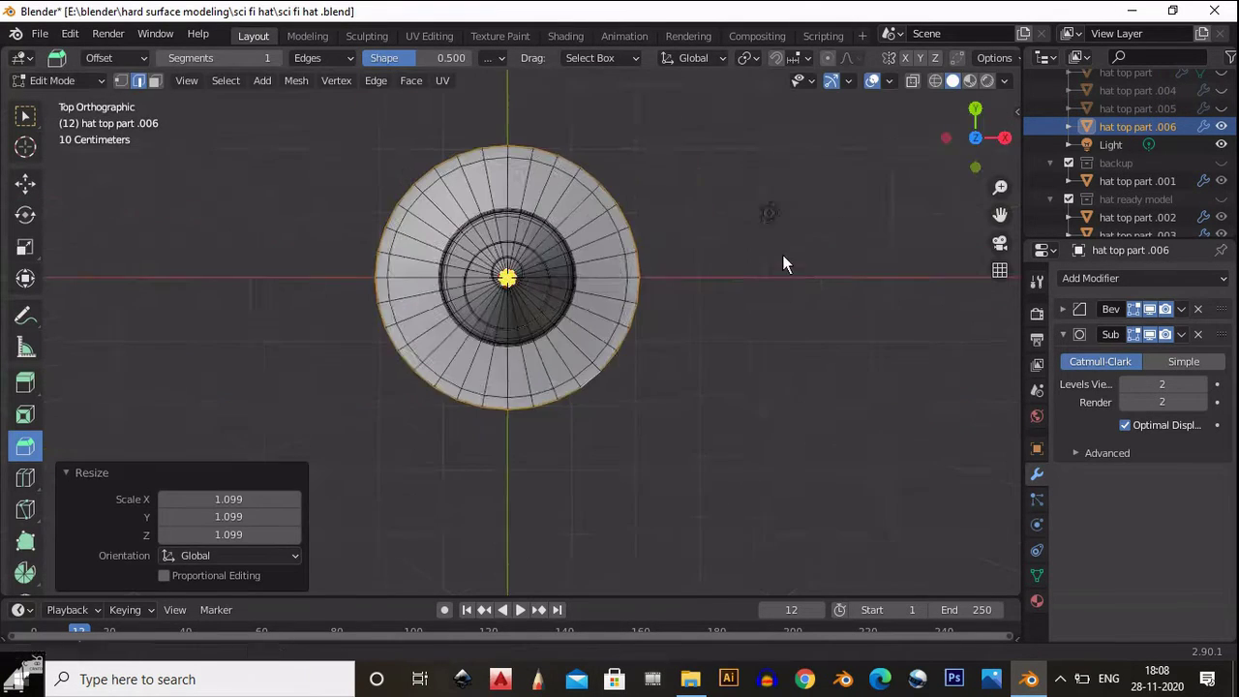
key(s)
click(808, 343)
Lower the brim's outer edge along Z and shrink it slightly so it droops.
click(972, 163)
key(shift+space)
key(g)
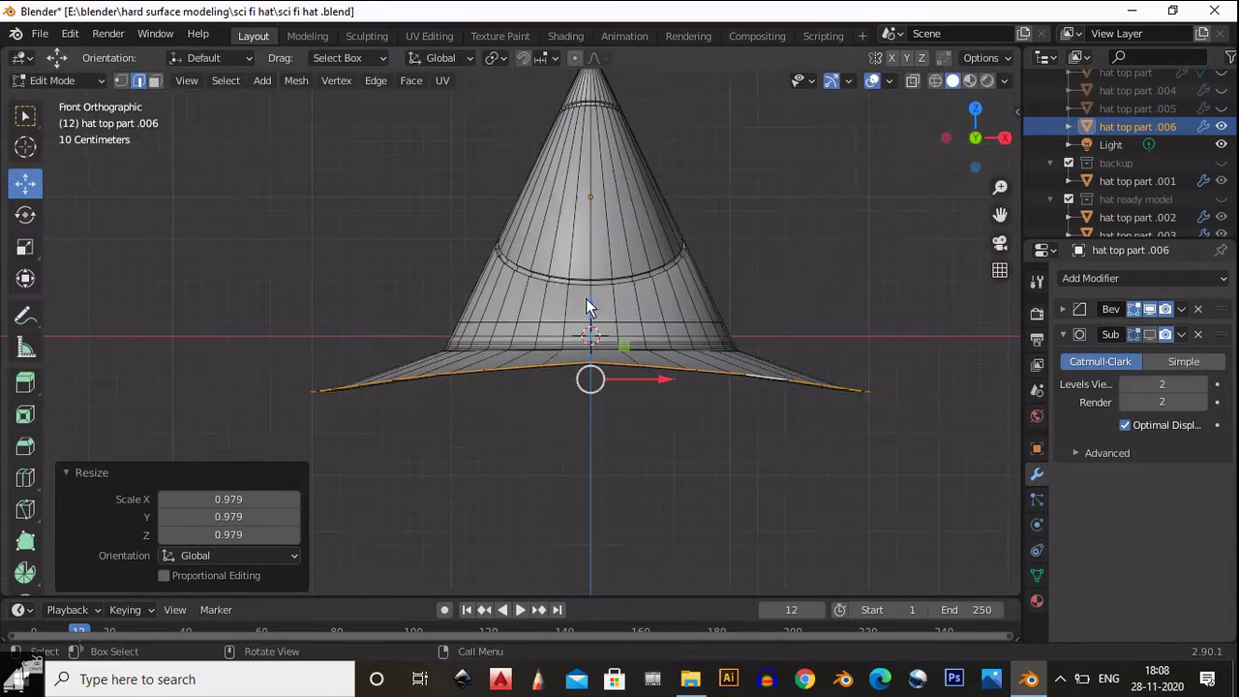
drag(585, 298, 590, 292)
click(590, 294)
scroll(882, 277, up, 3)
key(s)
click(875, 279)
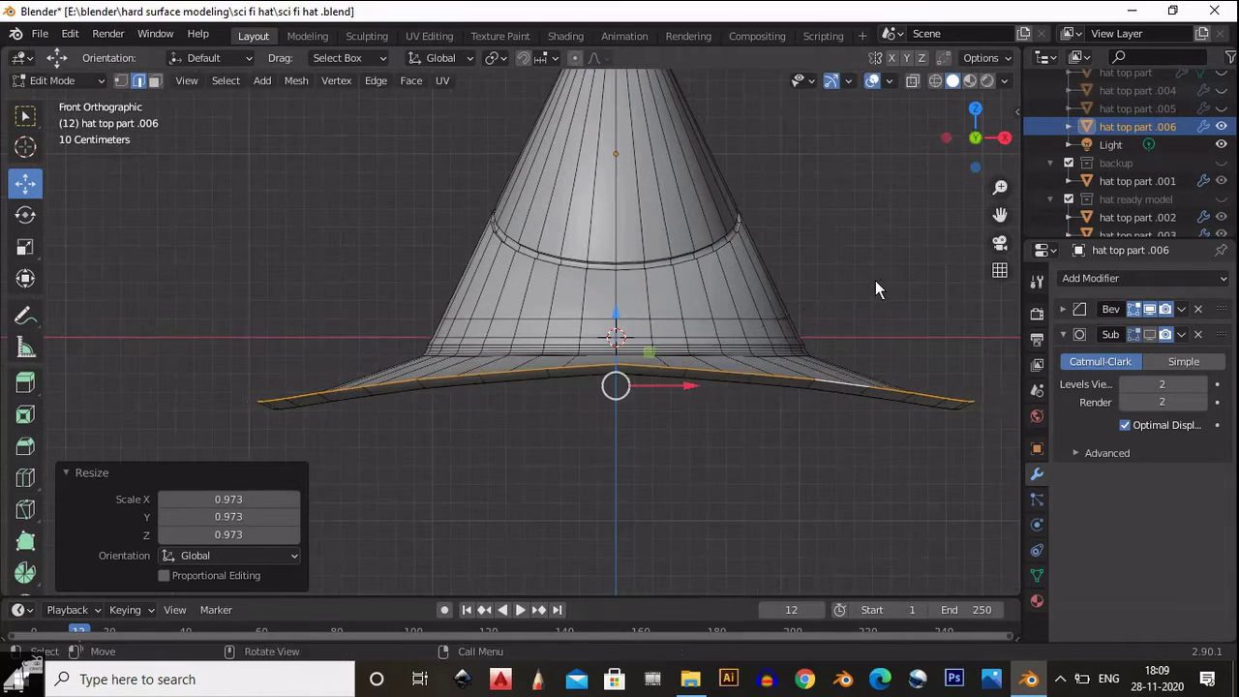
middle_drag(875, 279, 690, 334)
Return to object mode and save the file as sci fi hat .blend.
key(Tab)
key(shift+space)
key(r)
scroll(567, 340, up, 3)
key(ctrl+s)
middle_drag(921, 324, 1039, 506)
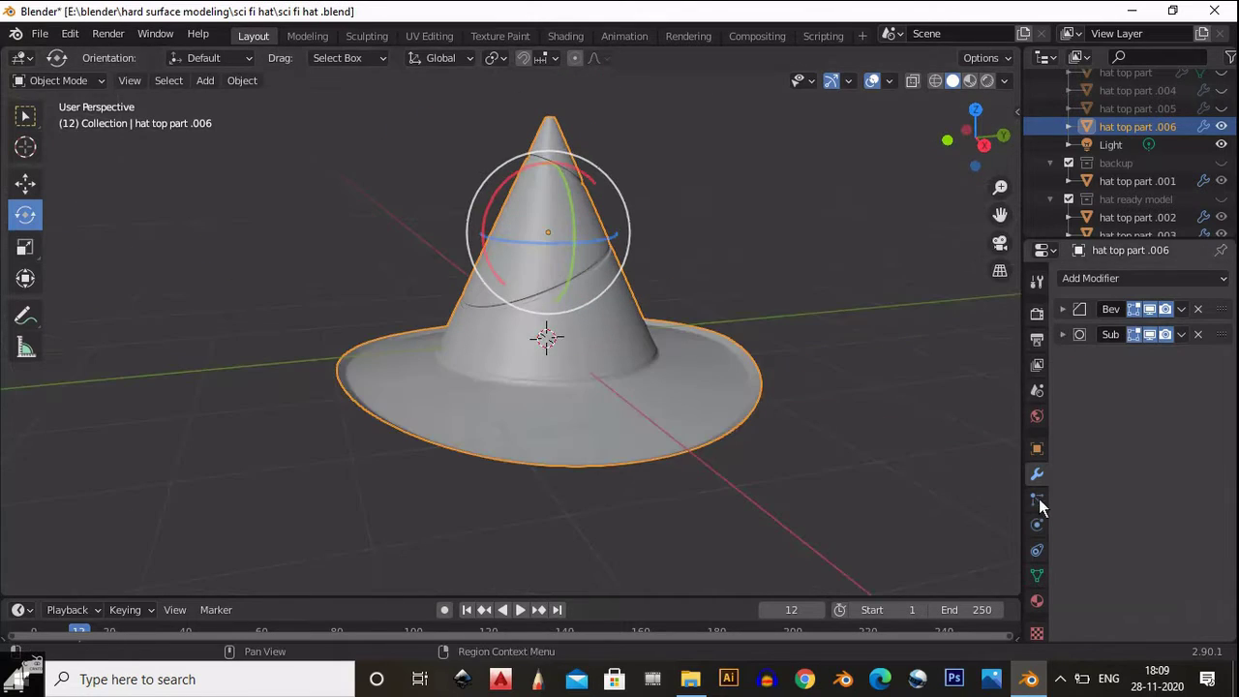
click(1091, 278)
Add a Solidify modifier to the hat with 0.025 m thickness.
click(864, 557)
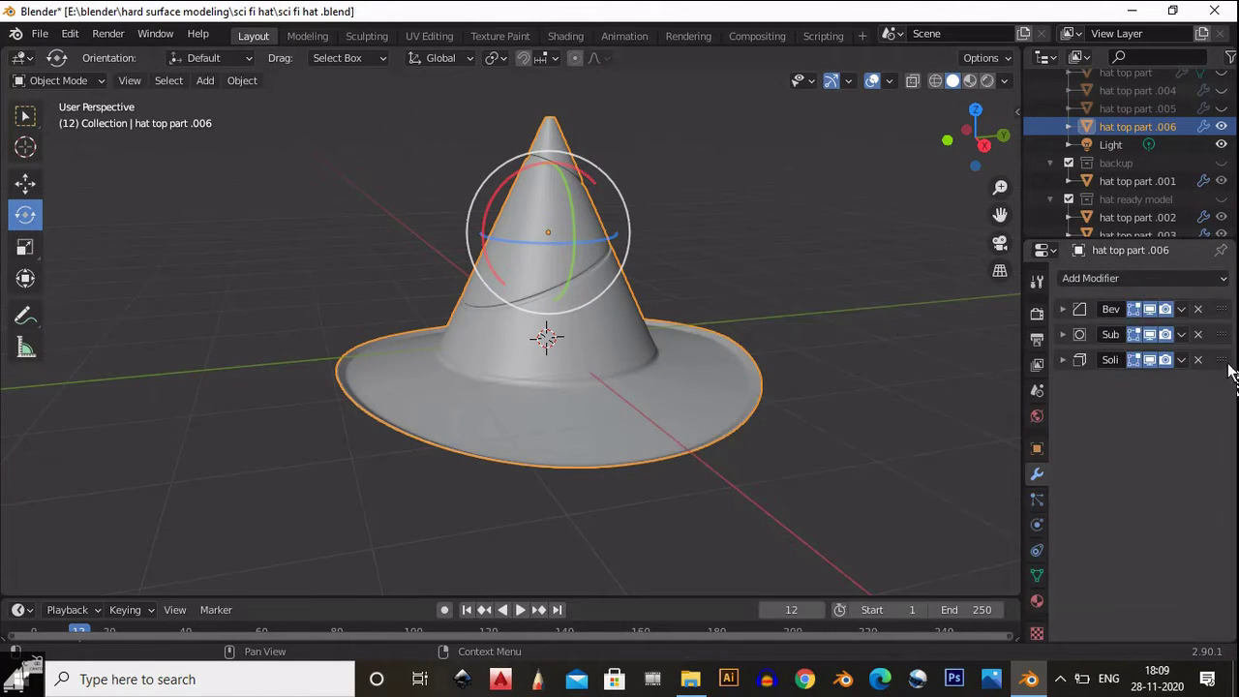
middle_drag(997, 397, 538, 493)
double_click(1162, 359)
text(0.025)
key(Return)
Move the selected geometry in Edit Mode to refine the hat's shape.
key(KP_3)
key(Tab)
middle_drag(949, 381, 531, 368)
key(g)
click(510, 300)
scroll(677, 310, down, 3)
middle_drag(761, 313, 746, 404)
key(Tab)
click(997, 135)
middle_drag(997, 135, 694, 395)
Scale the selected part of the mesh slightly and save the file.
key(Tab)
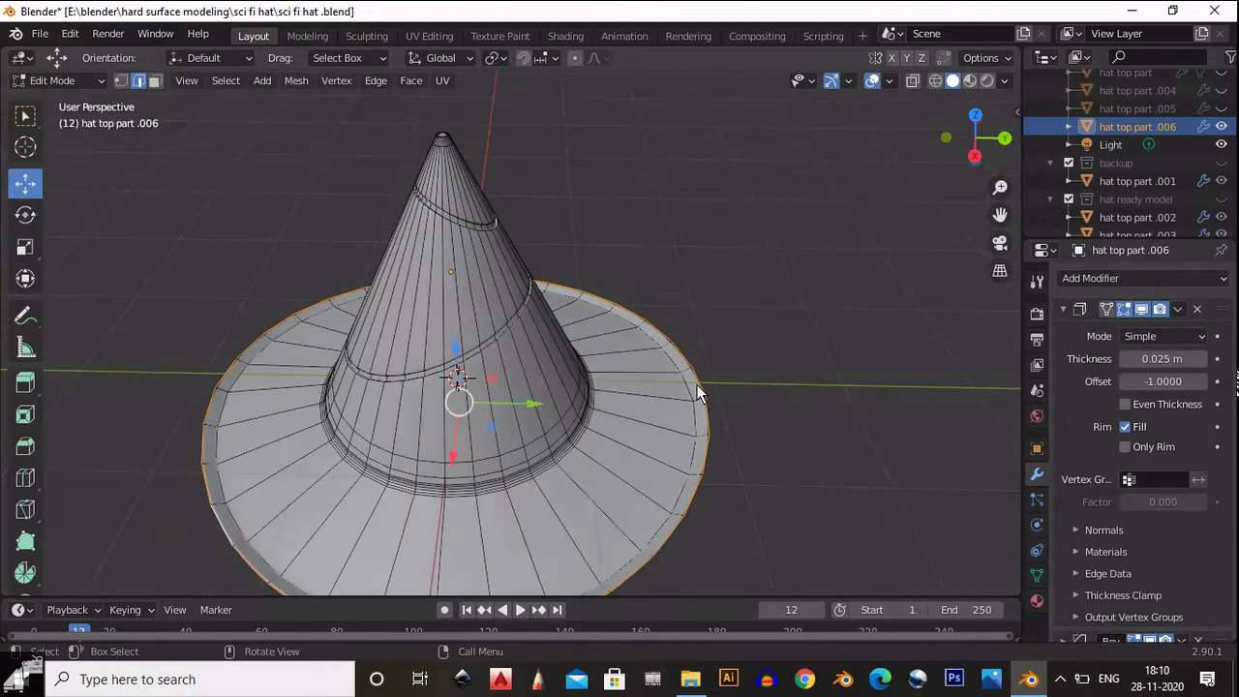
key(s)
click(807, 368)
middle_drag(807, 368, 803, 228)
key(Tab)
key(ctrl+s)
key(KP_3)
scroll(747, 297, up, 3)
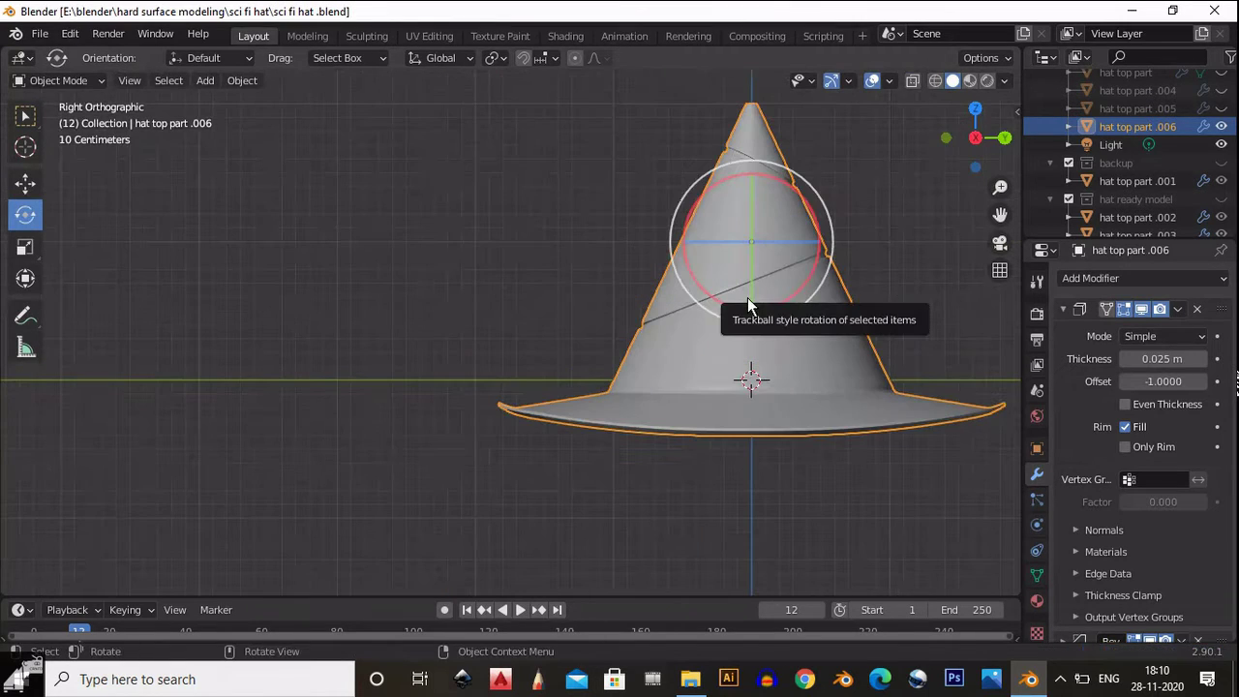
key(Tab)
scroll(697, 324, up, 5)
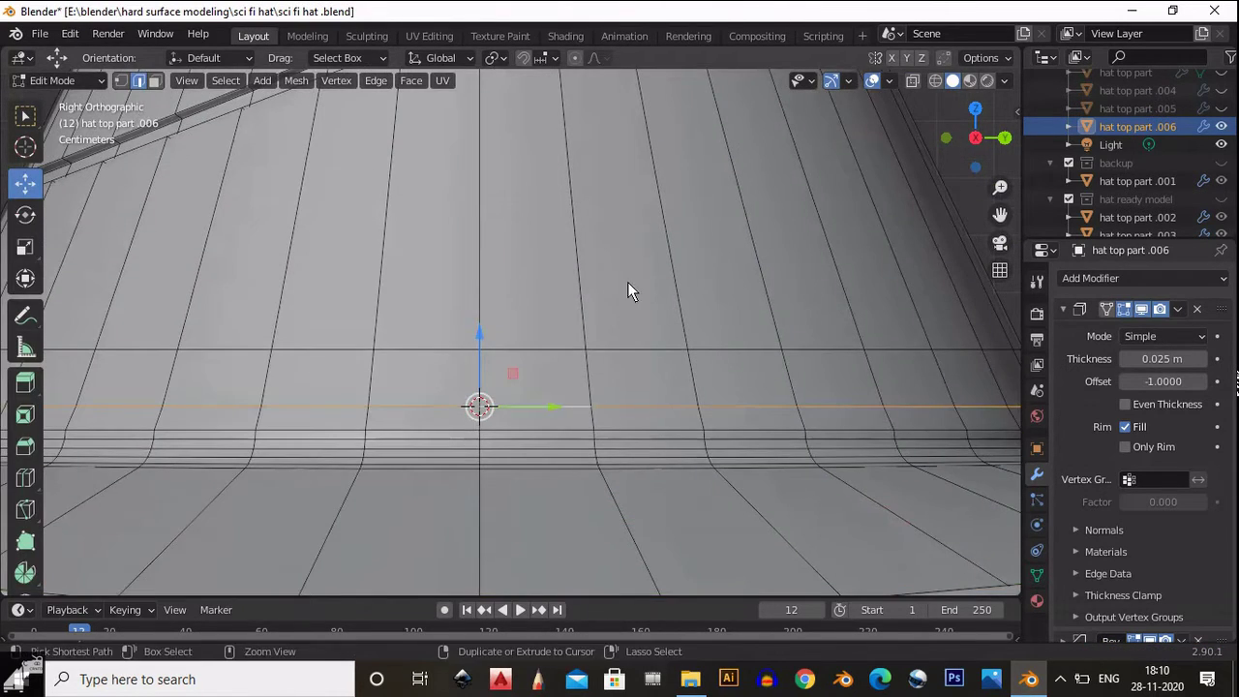
Dissolve the selected geometry and slide an edge loop along the cone.
scroll(600, 310, down, 2)
key(ctrl+x)
alt+click(578, 338)
key(g)
key(g)
click(578, 342)
key(g)
key(g)
click(583, 326)
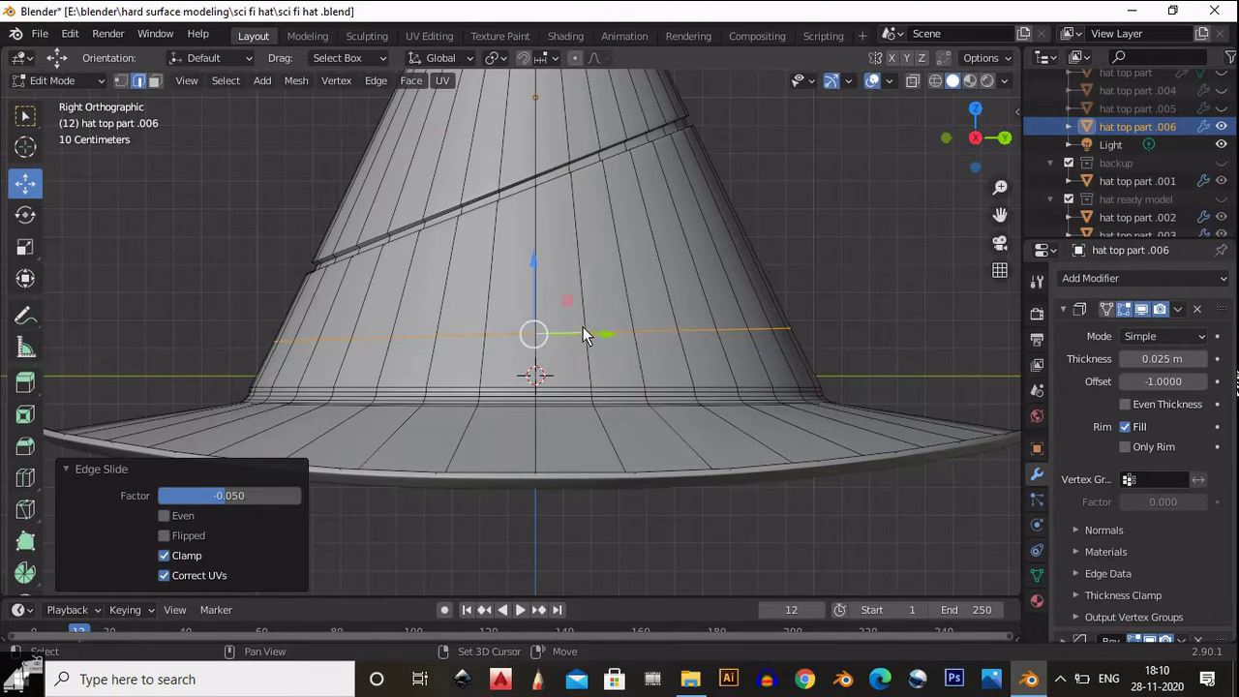
Duplicate the cone's base face loop in place and separate it into its own object.
key(alt+a)
scroll(591, 352, up, 1)
alt+click(592, 360)
scroll(706, 318, down, 2)
key(alt+a)
scroll(652, 332, up, 1)
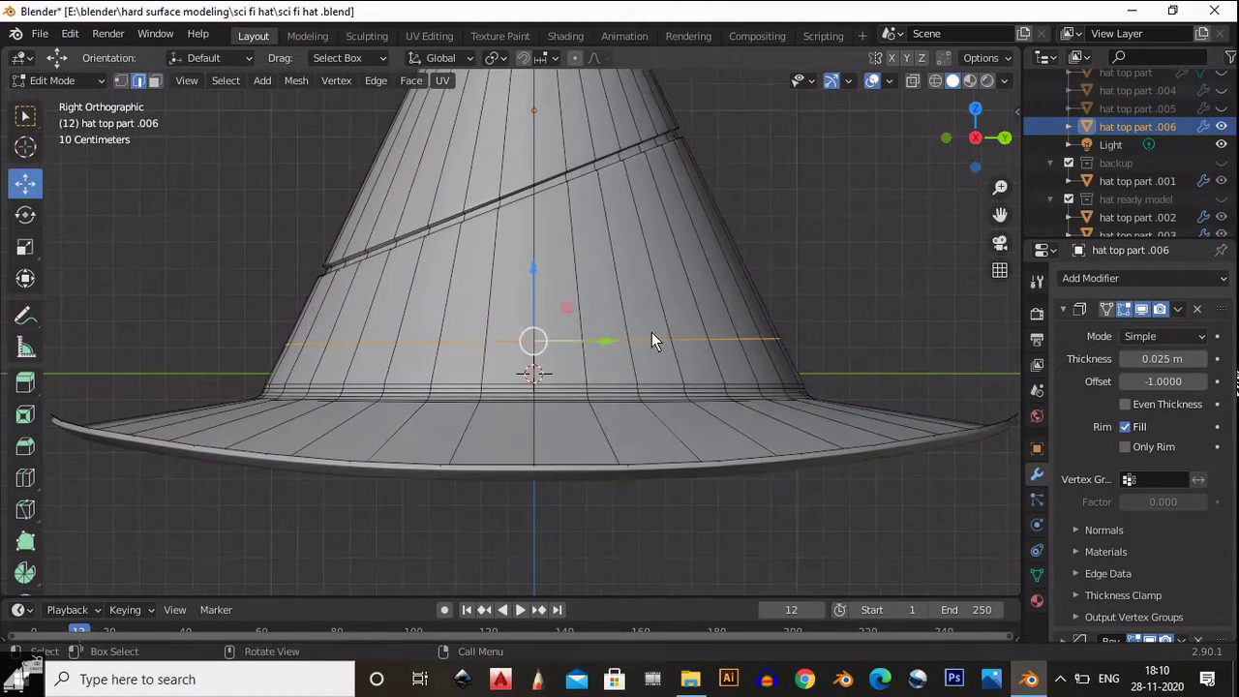
alt+click(623, 358)
middle_drag(623, 358, 673, 383)
key(shift+d)
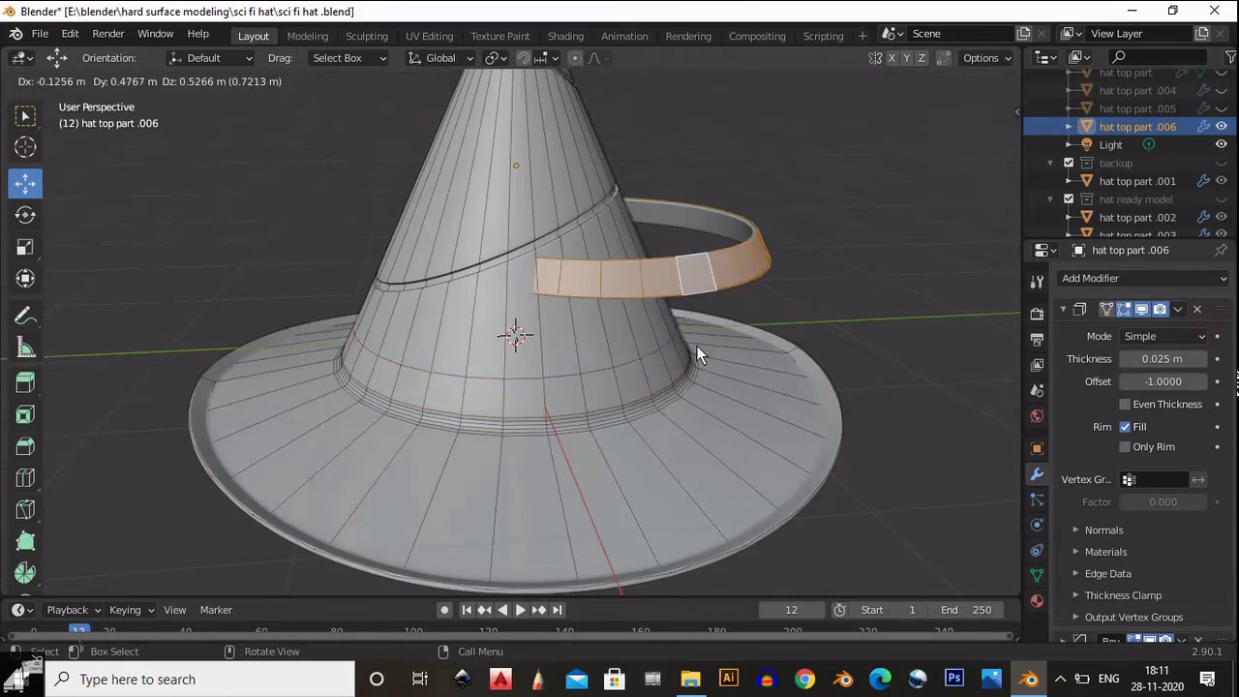
right_click(730, 334)
key(p)
click(730, 335)
Enlarge the separated band to 1.035 and set its origin to the 3D cursor.
scroll(716, 324, up, 3)
key(Tab)
click(689, 378)
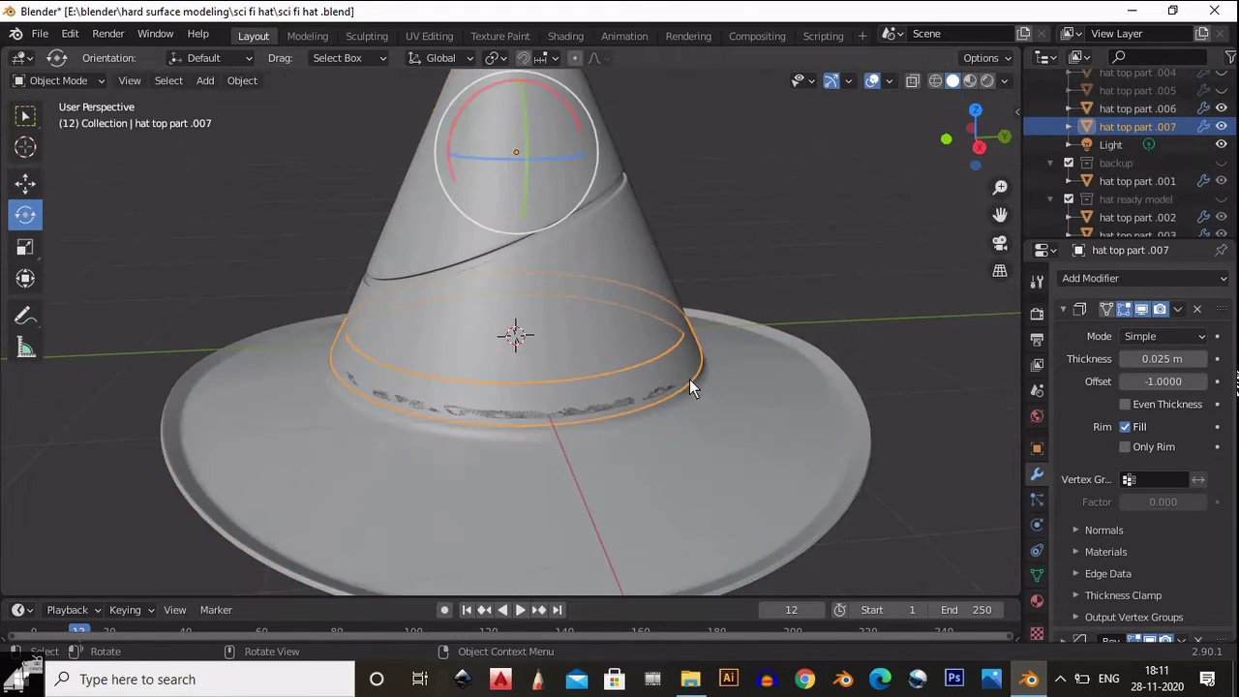
key(s)
click(765, 395)
scroll(756, 426, up, 4)
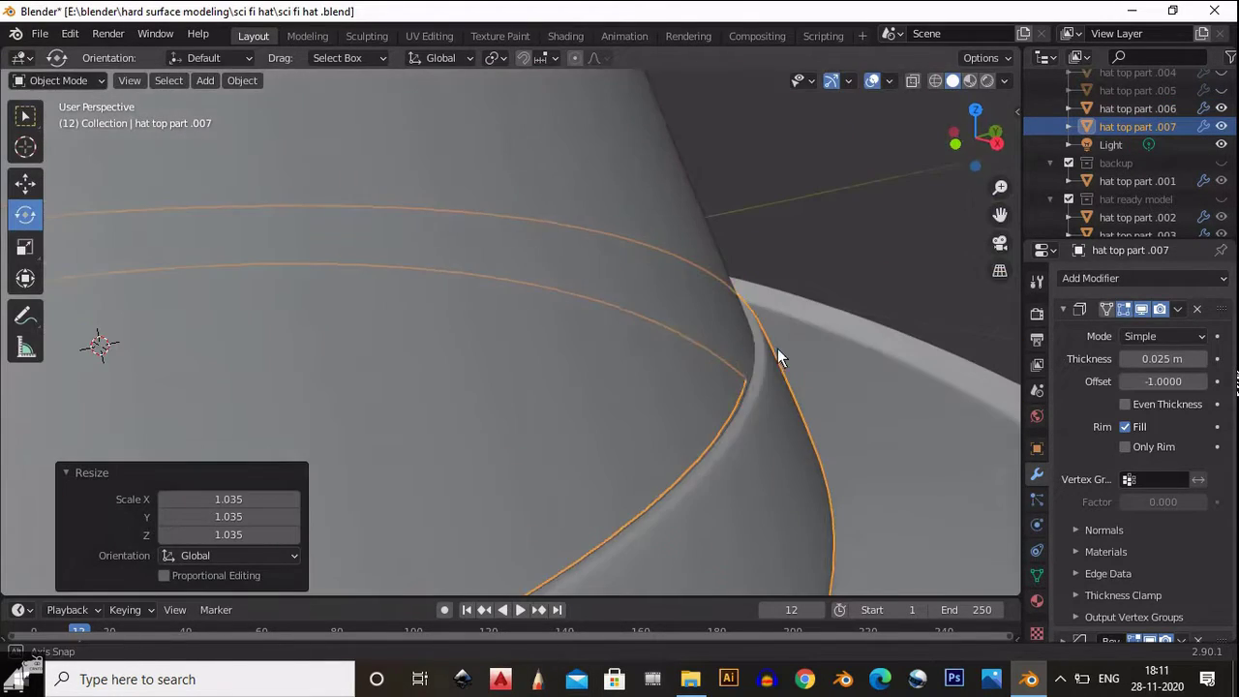
key(s)
right_click(912, 431)
right_click(852, 387)
mouse_move(829, 367)
click(939, 417)
Scale band object .007 slightly around its new origin and save the file.
scroll(691, 393, down, 3)
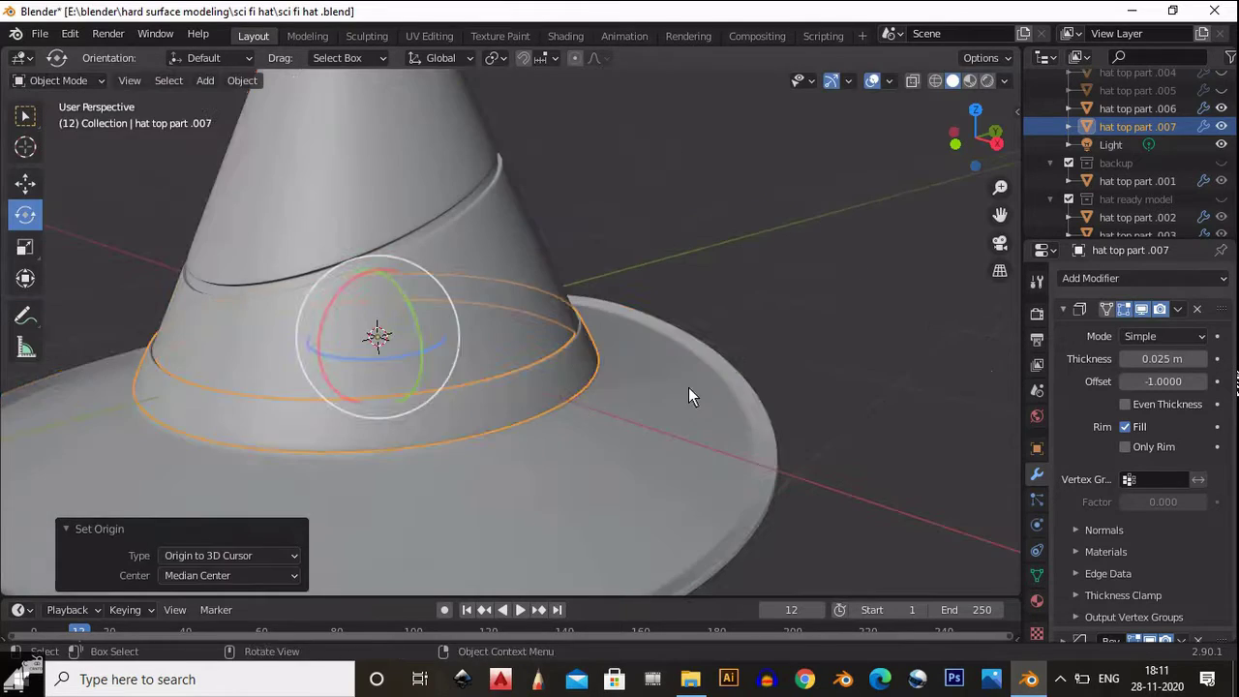
scroll(621, 375, up, 3)
click(622, 375)
click(621, 383)
scroll(885, 338, up, 2)
key(s)
click(826, 254)
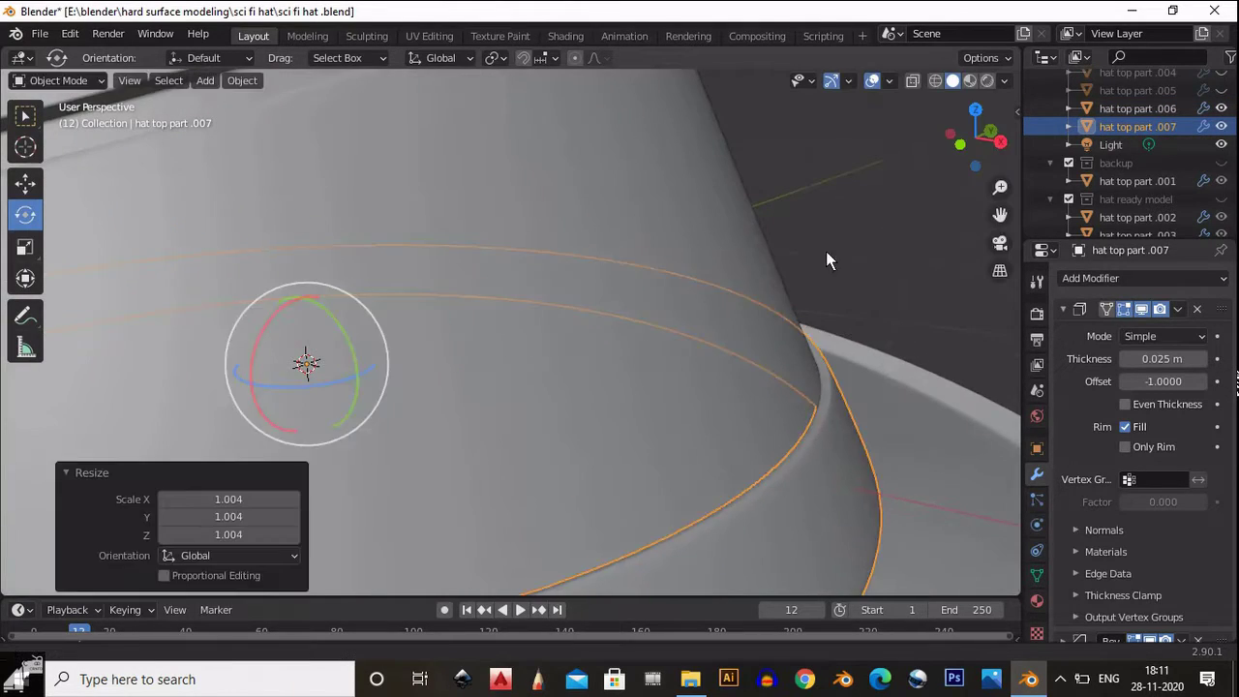
scroll(672, 425, down, 4)
key(KP_3)
scroll(584, 269, up, 2)
key(ctrl+s)
scroll(623, 343, down, 2)
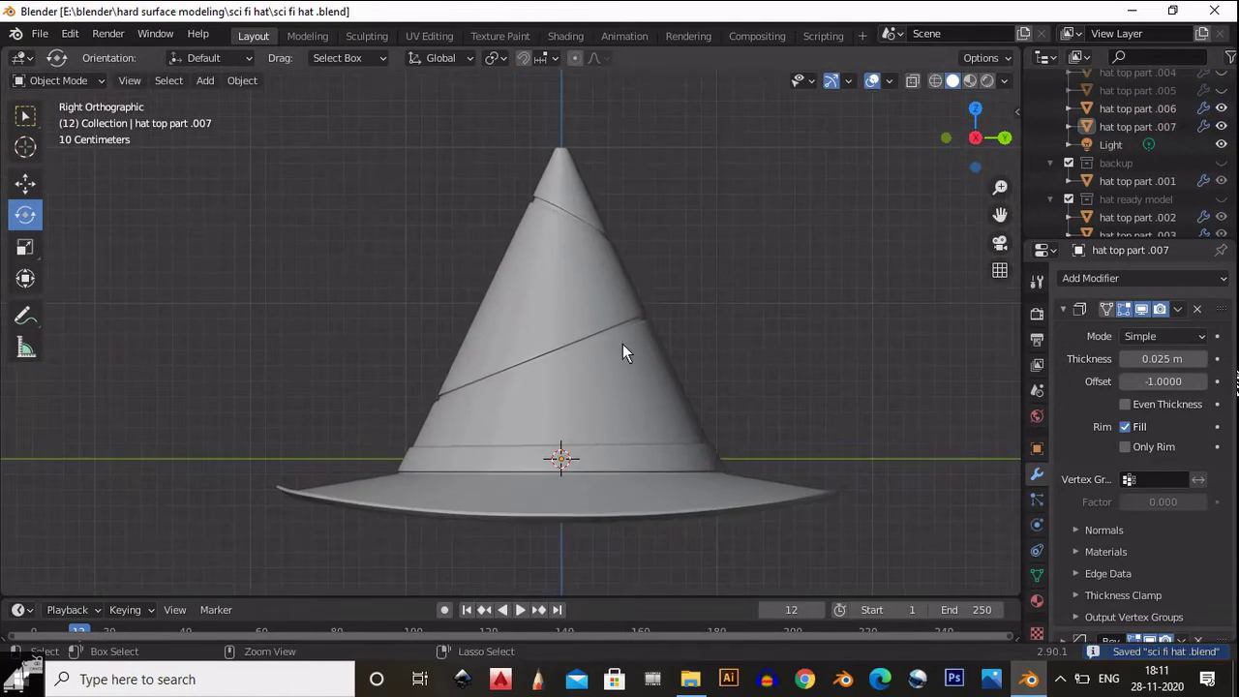
scroll(642, 387, up, 1)
key(shift+a)
Add a cube and flatten it along the X axis.
click(694, 322)
drag(974, 139, 978, 145)
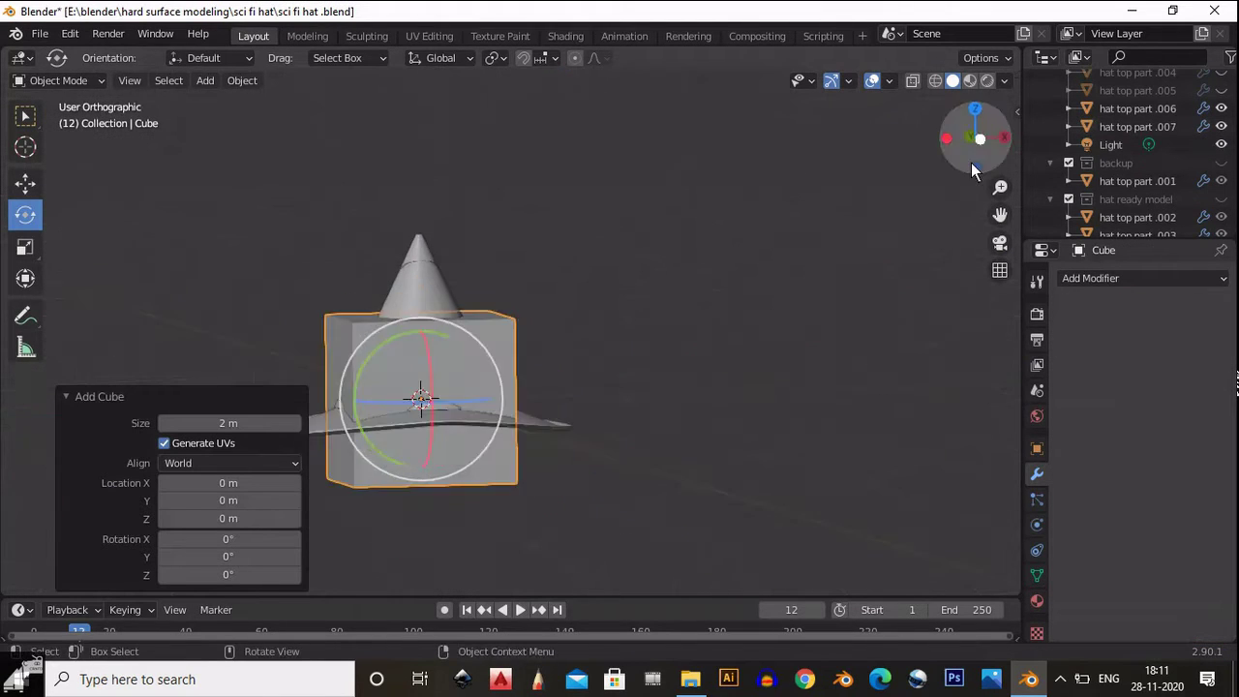
key(KP_1)
click(19, 253)
key(s)
key(x)
click(540, 388)
key(s)
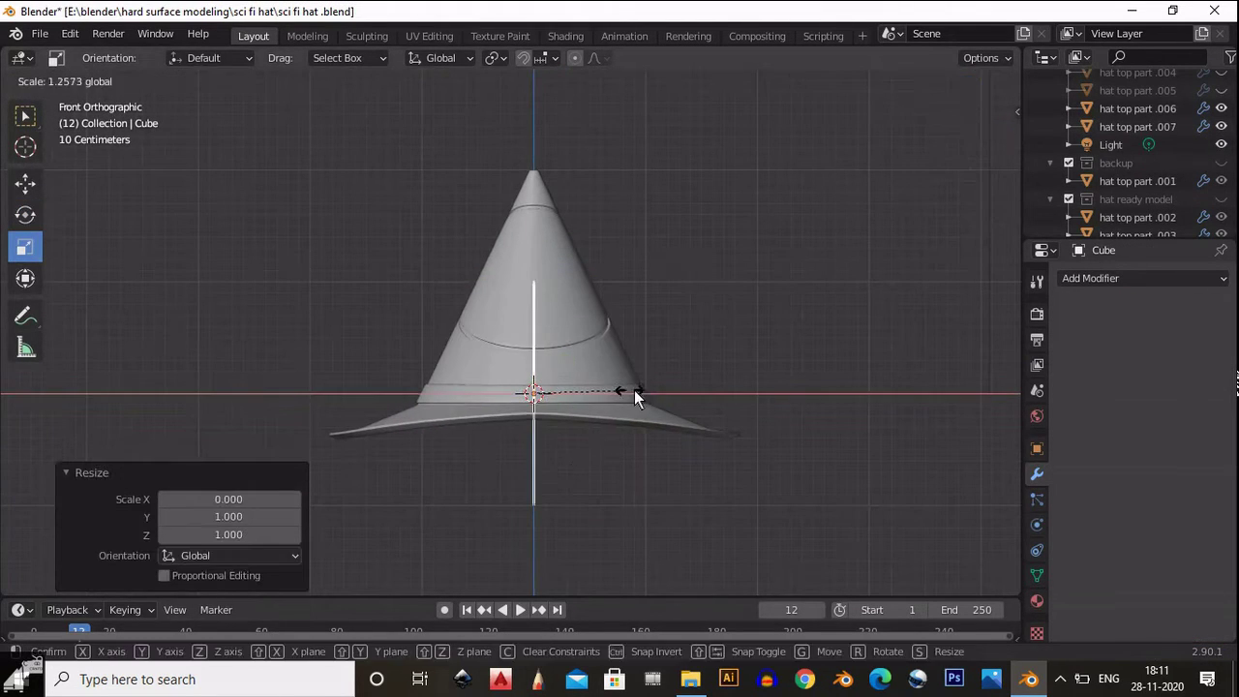
right_click(596, 392)
key(ctrl+z)
key(ctrl+shift+z)
key(KP_3)
Shrink the flattened cube uniformly to 0.2.
key(s)
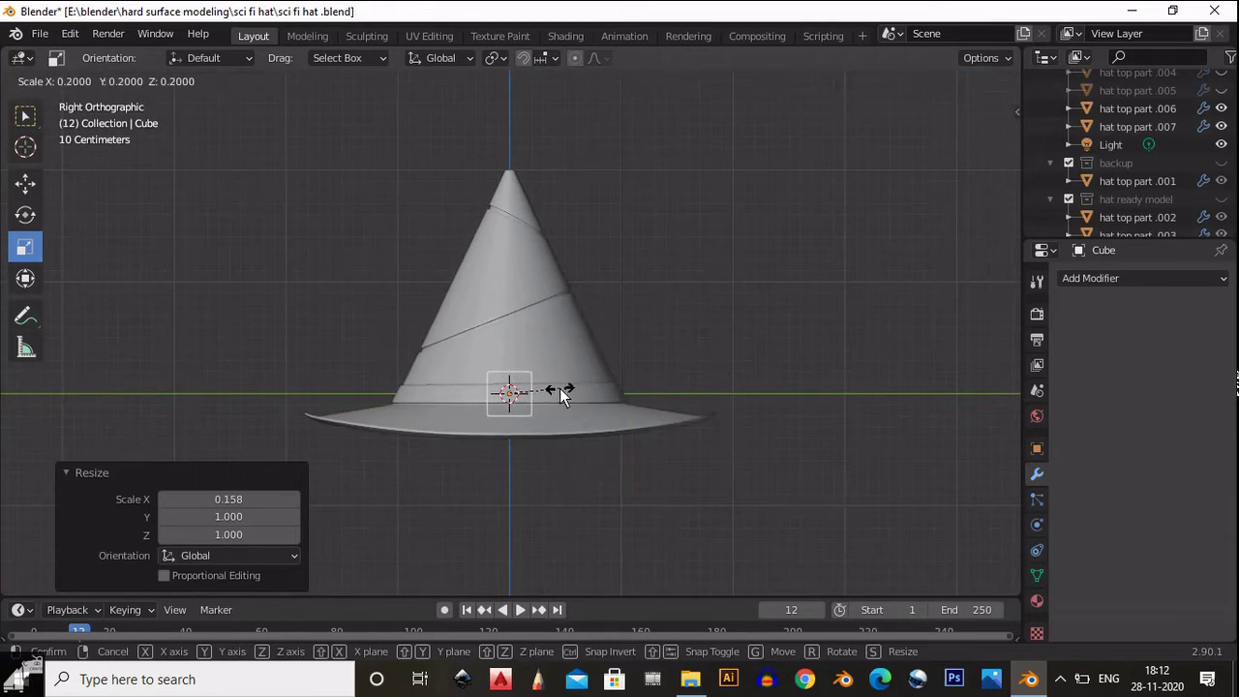
click(554, 392)
scroll(599, 312, up, 5)
scroll(600, 322, down, 3)
middle_drag(598, 423, 612, 342)
key(KP_1)
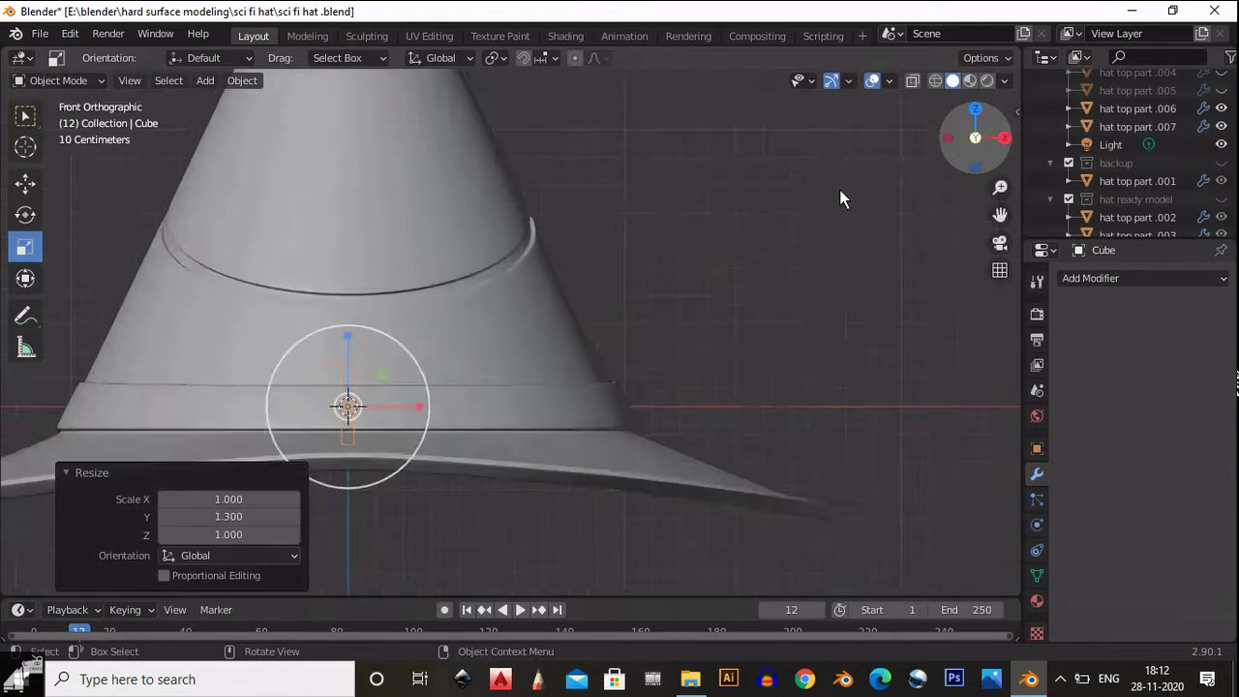
Move the plate 1 m along X toward the hat band.
key(shift+space)
key(g)
key(g)
key(x)
key(1)
key(Return)
scroll(464, 299, up, 5)
key(shift+space)
key(s)
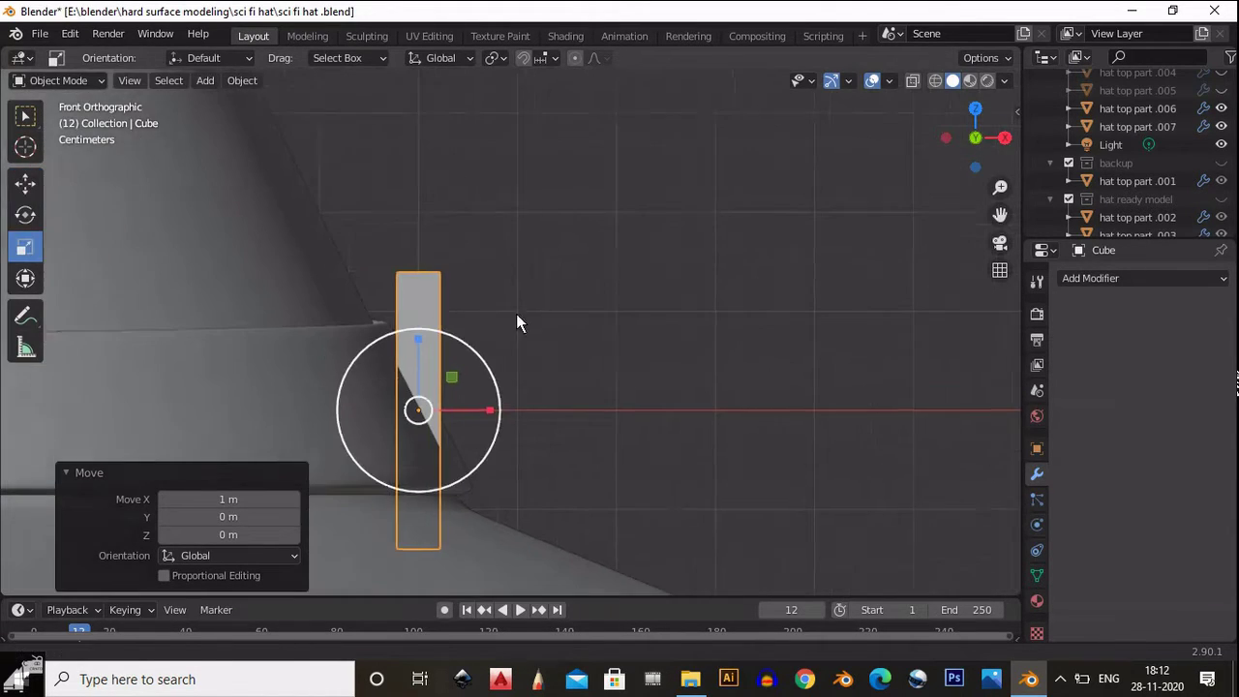
key(s)
key(Escape)
Slide the plate along X so it sits against the front of the band.
middle_drag(547, 391, 707, 379)
key(g)
key(x)
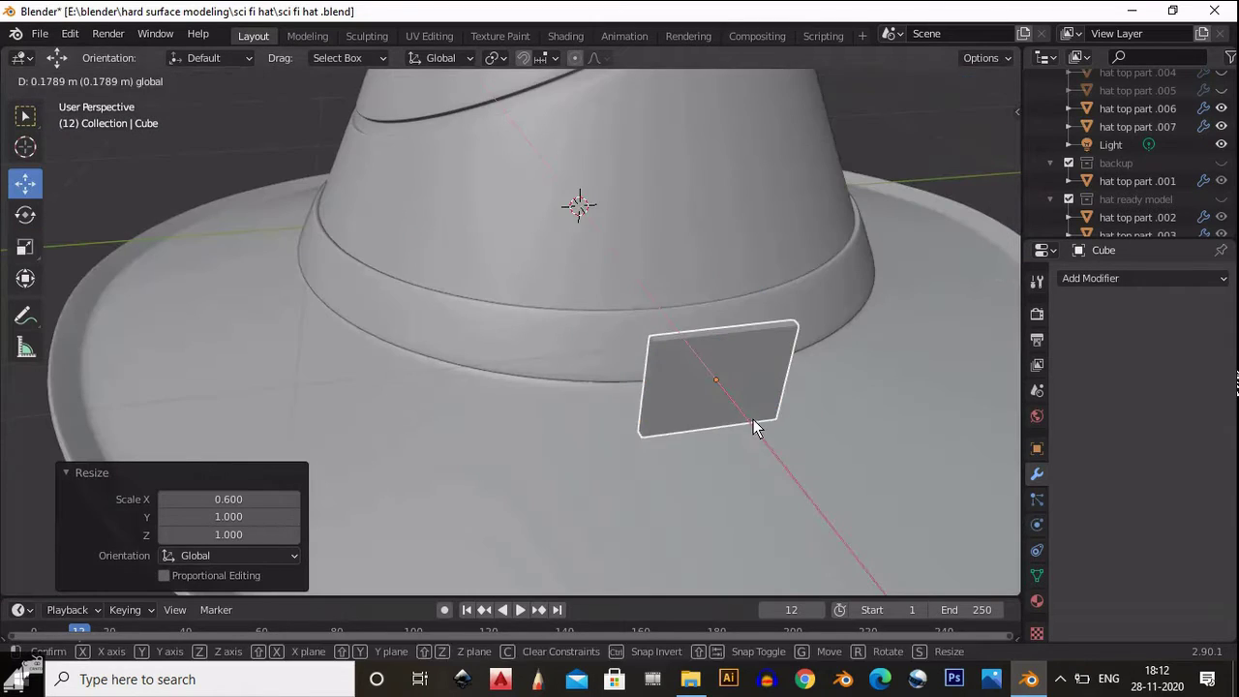
click(755, 423)
key(KP_3)
scroll(659, 264, up, 3)
key(shift+space)
key(g)
scroll(659, 264, up, 5)
In Edit Mode, add two centred vertical loop cuts and scale them close together.
key(Tab)
key(ctrl+r)
scroll(490, 189, up, 1)
click(489, 192)
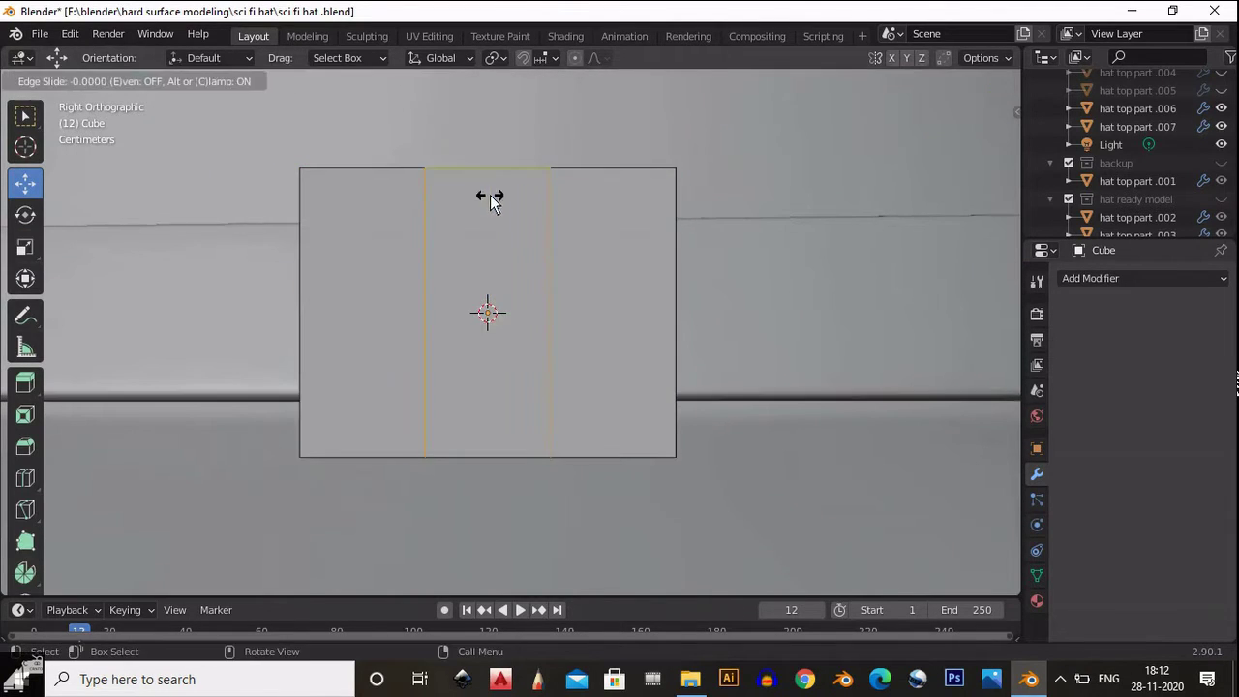
right_click(490, 194)
key(shift+space)
key(s)
drag(561, 321, 503, 320)
Select both half faces of the plate and inset them by 0.1149 m.
key(3)
click(553, 301)
shift+middle_drag(553, 301, 392, 307)
shift+click(436, 308)
key(KP_3)
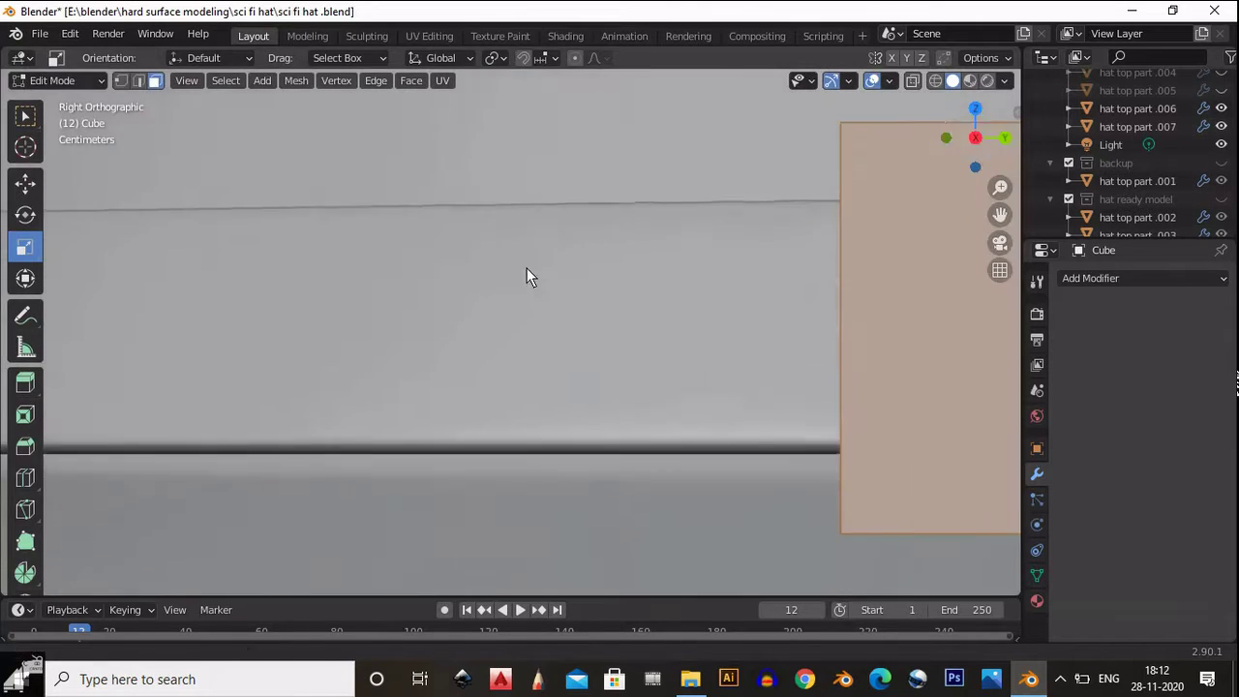
key(KP_Decimal)
key(i)
click(833, 389)
scroll(832, 389, up, 3)
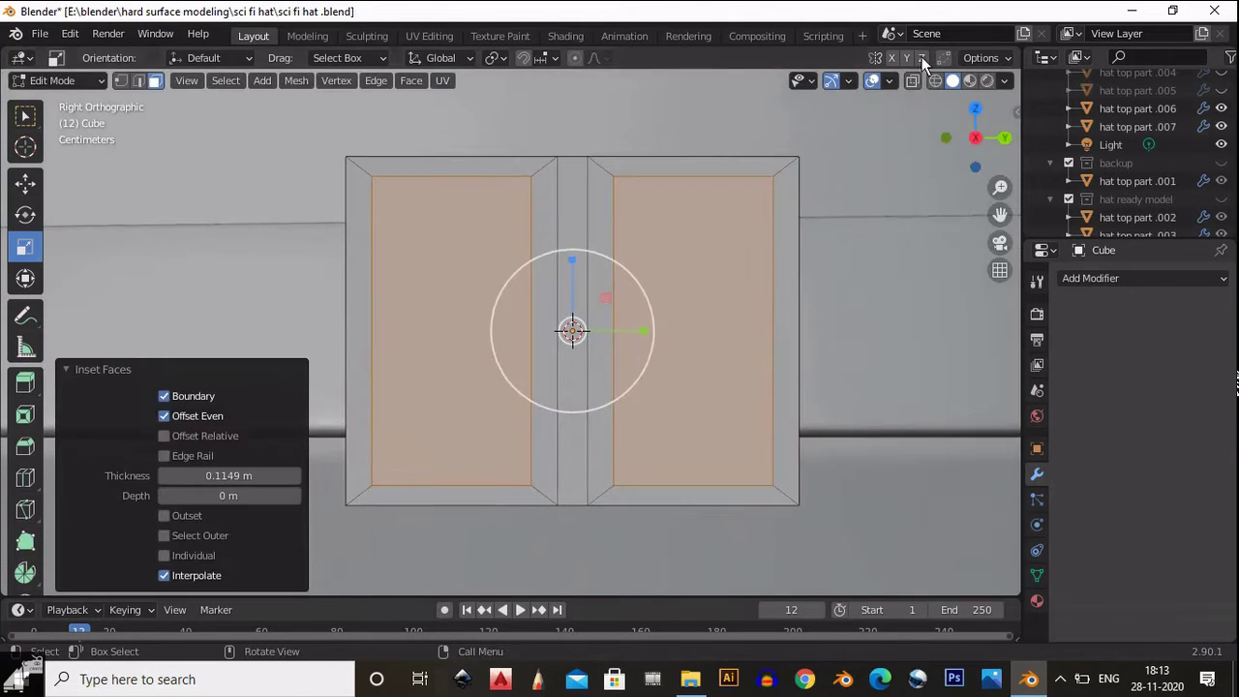
Select the inner vertex columns and try scaling them to 0.3 on Y, then undo.
key(1)
drag(652, 138, 625, 531)
shift+drag(514, 144, 554, 544)
key(s)
key(y)
click(634, 327)
key(ctrl+z)
key(ctrl+z)
click(912, 81)
scroll(598, 310, up, 2)
scroll(482, 125, down, 3)
key(ctrl+shift+z)
text(sy0.3)
key(Return)
key(ctrl+z)
Delete the two large inner faces of the plate.
key(3)
click(670, 311)
shift+click(534, 309)
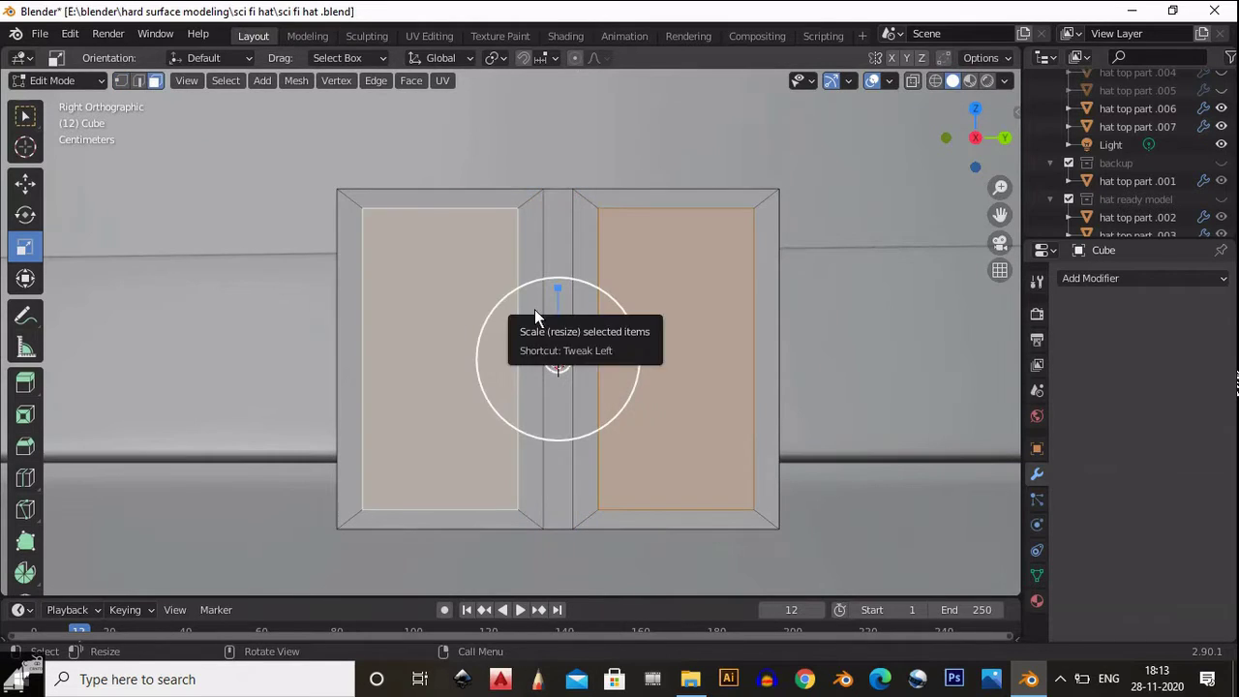
key(alt+z)
key(x)
click(456, 395)
scroll(769, 205, up, 2)
scroll(471, 387, down, 2)
middle_drag(470, 387, 470, 420)
Select all remaining faces and inset them to form a rectangular frame.
click(623, 348)
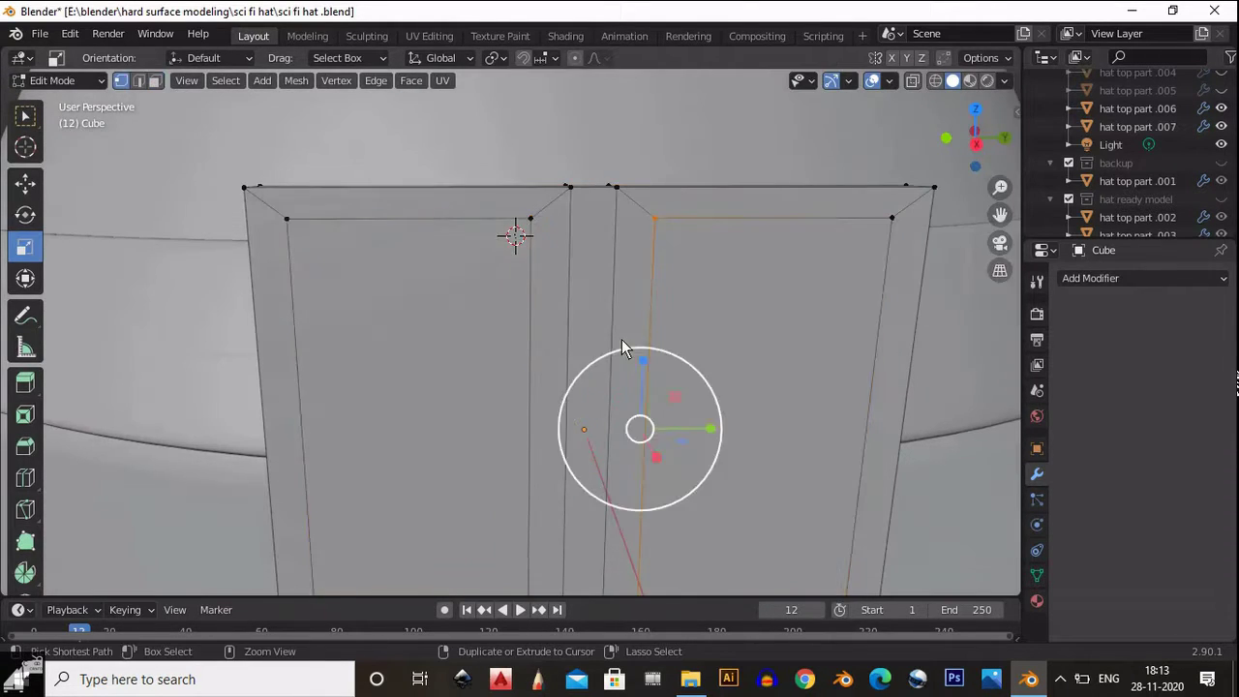
key(a)
middle_drag(758, 268, 867, 231)
key(KP_3)
key(i)
click(726, 387)
scroll(629, 397, up, 1)
Select the frame's top-right and bottom-right vertices, then switch to edge selection.
key(alt+a)
middle_drag(520, 430, 652, 326)
key(1)
click(741, 174)
middle_drag(741, 174, 494, 459)
shift+click(565, 402)
key(2)
scroll(620, 407, up, 5)
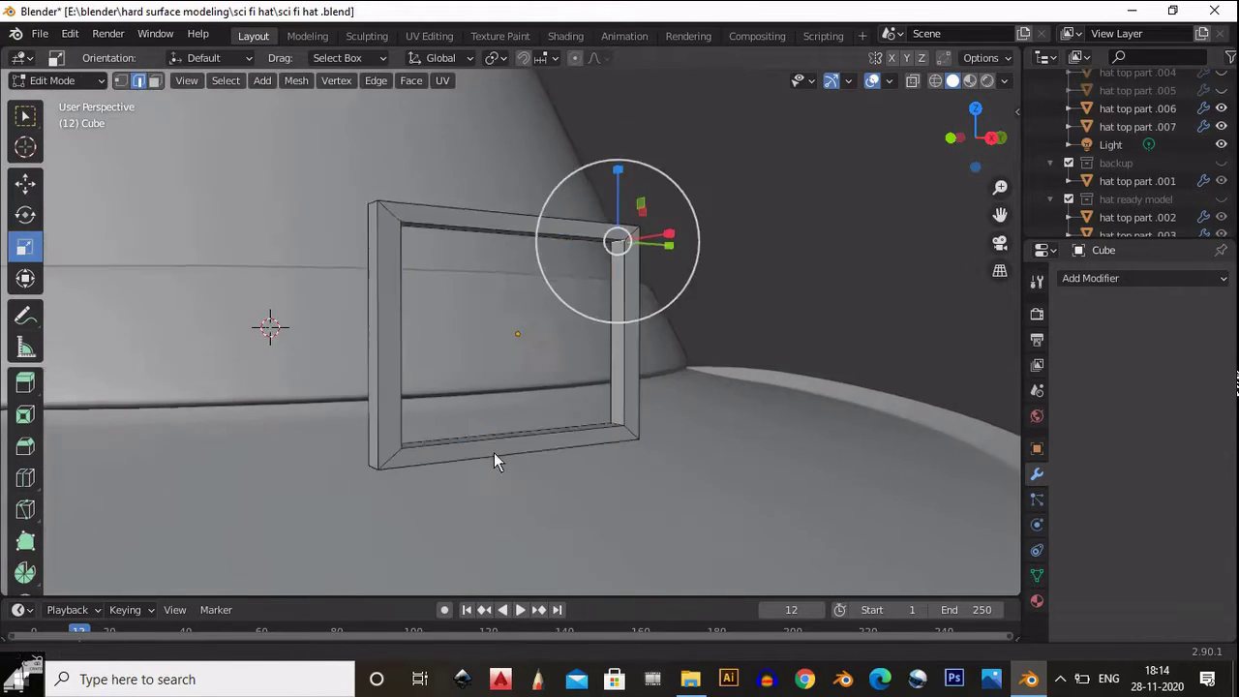
Return to Object Mode and add a Bevel modifier to the frame.
key(Tab)
key(KP_3)
scroll(647, 318, up, 2)
click(1091, 278)
click(833, 322)
scroll(555, 378, down, 2)
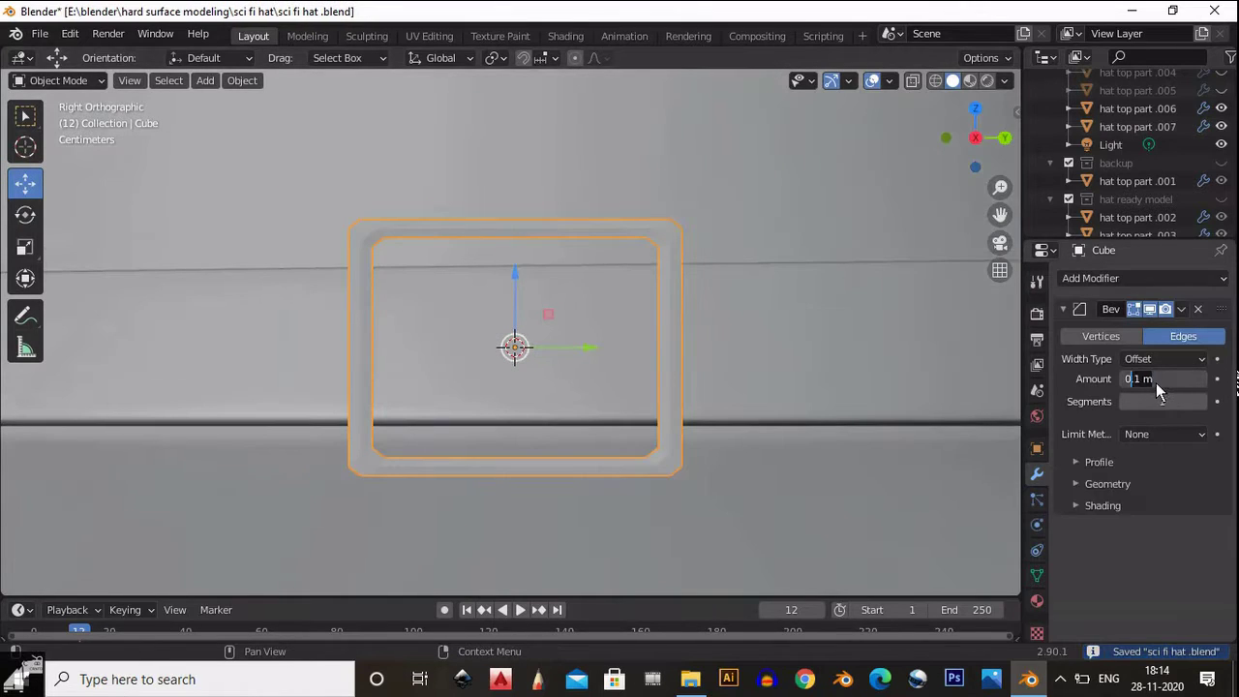
Set the Bevel limit method to Angle and add a Subdivision Surface at level 2.
click(1162, 434)
click(1152, 471)
click(1102, 278)
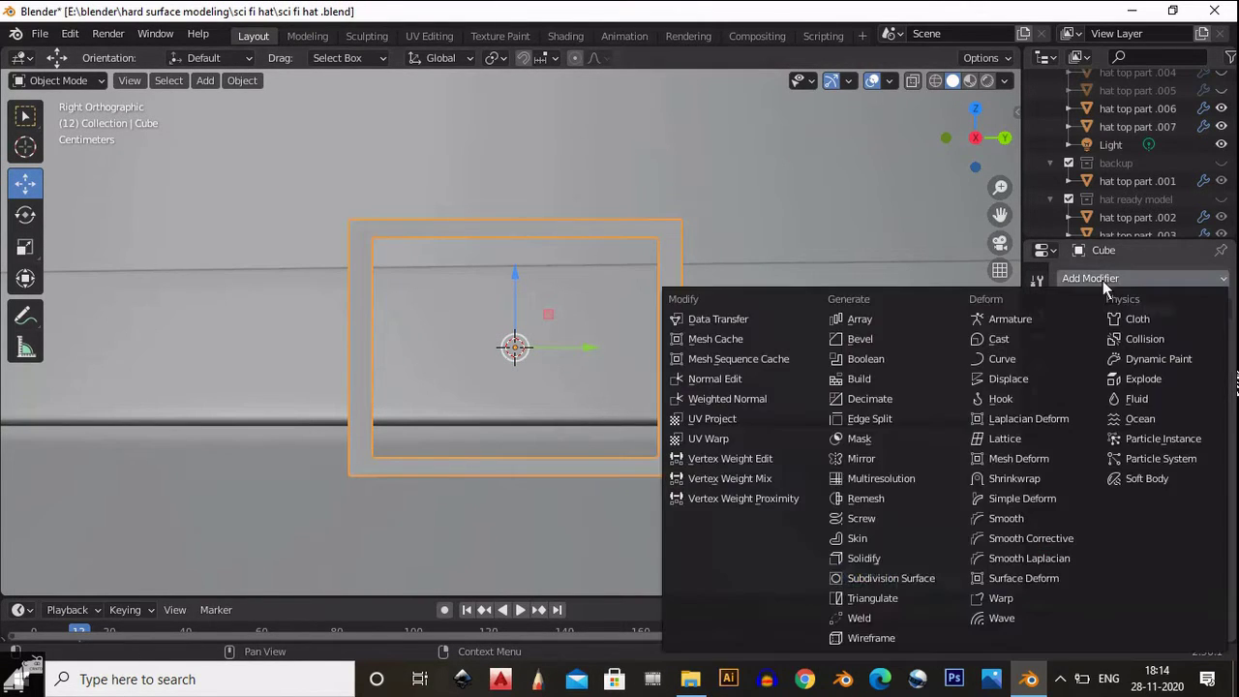
click(842, 578)
click(1168, 383)
Add support loop cuts near the frame's top inner edge and bottom corner.
middle_drag(968, 436, 667, 355)
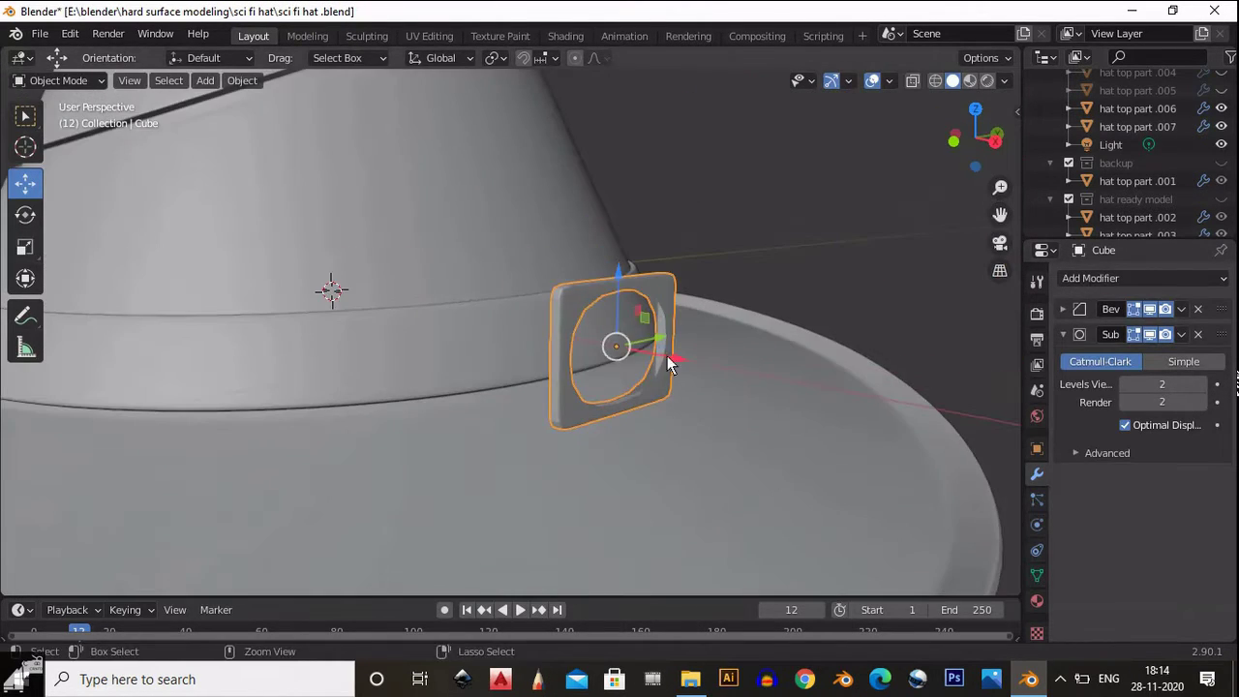
scroll(710, 281, up, 3)
key(Tab)
scroll(678, 290, down, 3)
key(ctrl+r)
click(478, 268)
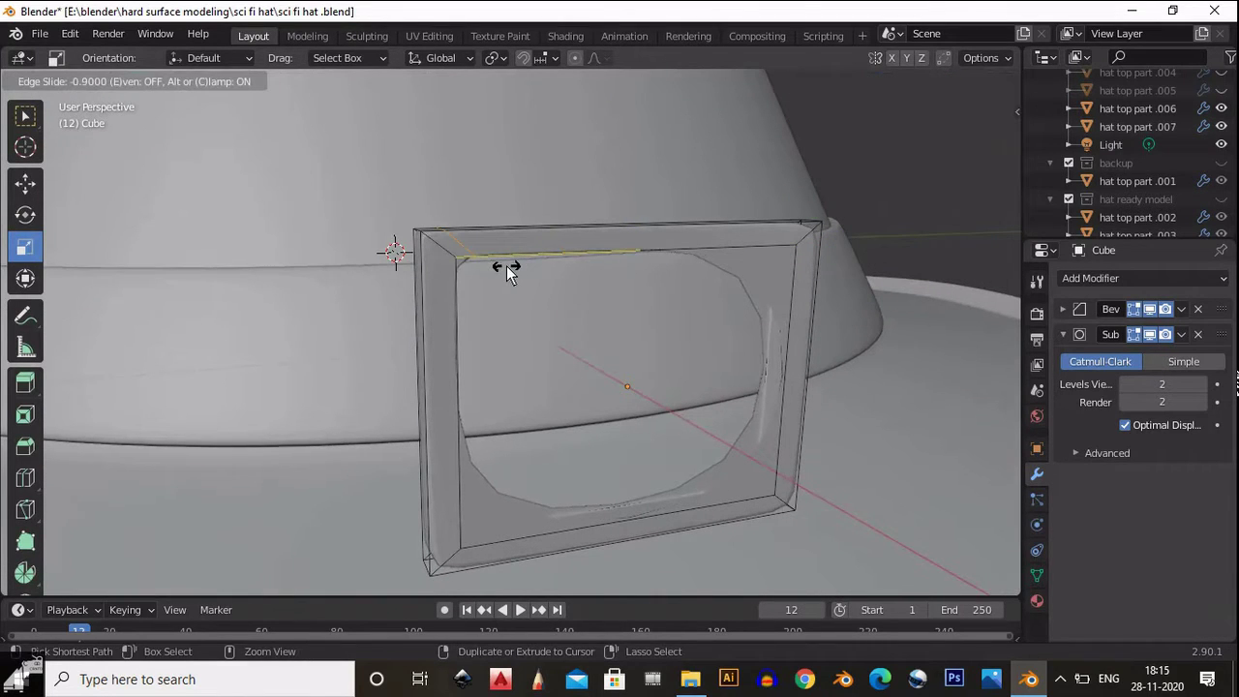
click(500, 266)
scroll(576, 374, up, 5)
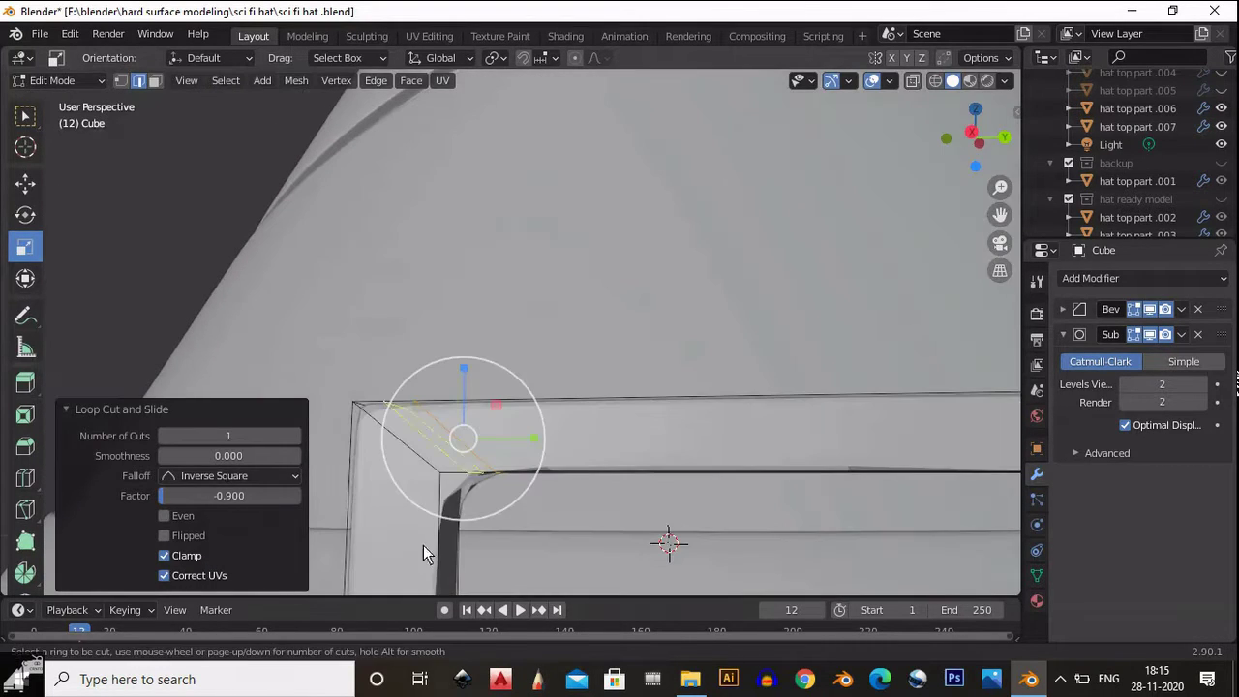
key(ctrl+r)
click(423, 545)
click(451, 572)
middle_drag(451, 572, 741, 481)
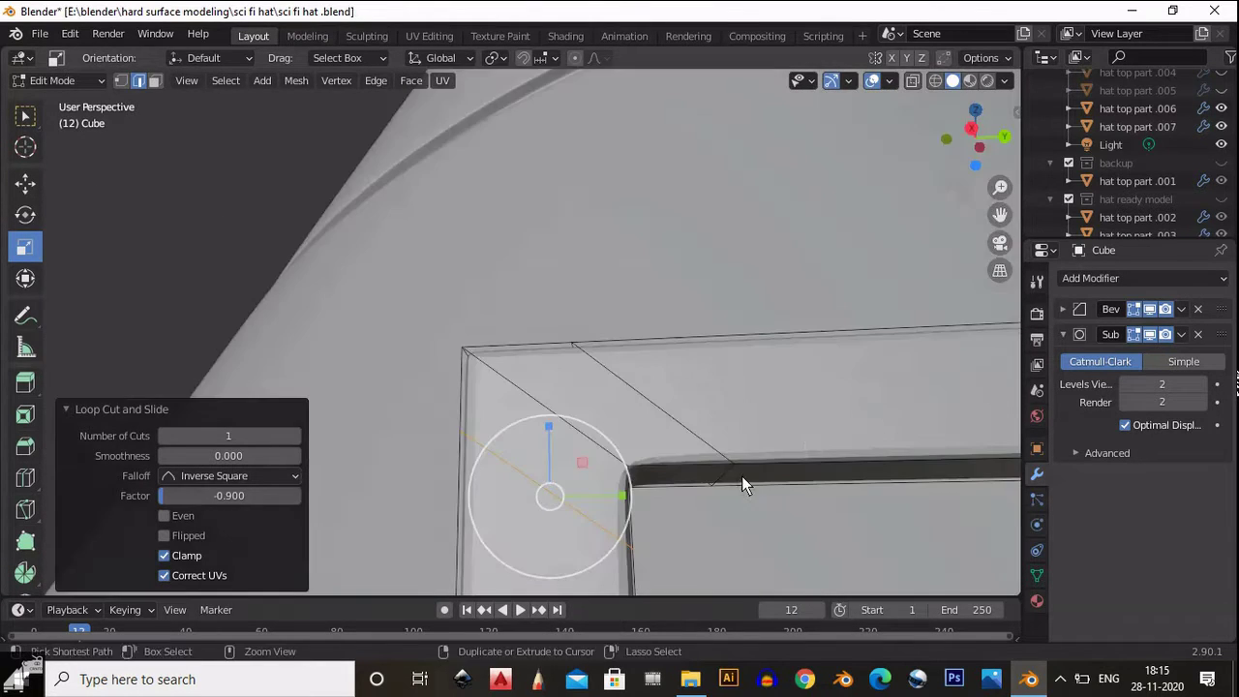
middle_drag(696, 232, 640, 405)
Remove the Subdivision Surface and add centred loop cuts across the top and bottom bars.
click(1198, 334)
key(Tab)
middle_drag(694, 363, 588, 252)
key(KP_3)
key(Tab)
key(ctrl+r)
scroll(542, 254, up, 1)
click(542, 254)
right_click(542, 254)
key(ctrl+r)
click(535, 442)
right_click(535, 443)
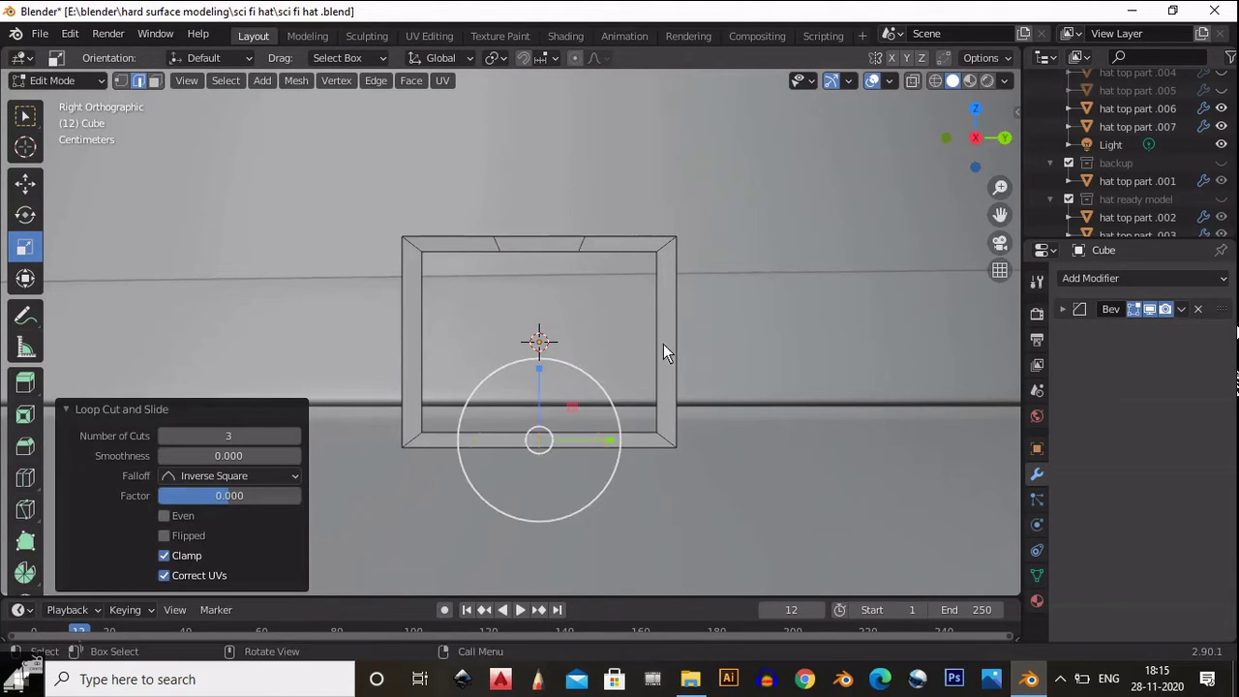
Squeeze the new cut loops on the frame's bars to 0.3 along Y.
key(s)
right_click(660, 431)
key(ctrl+z)
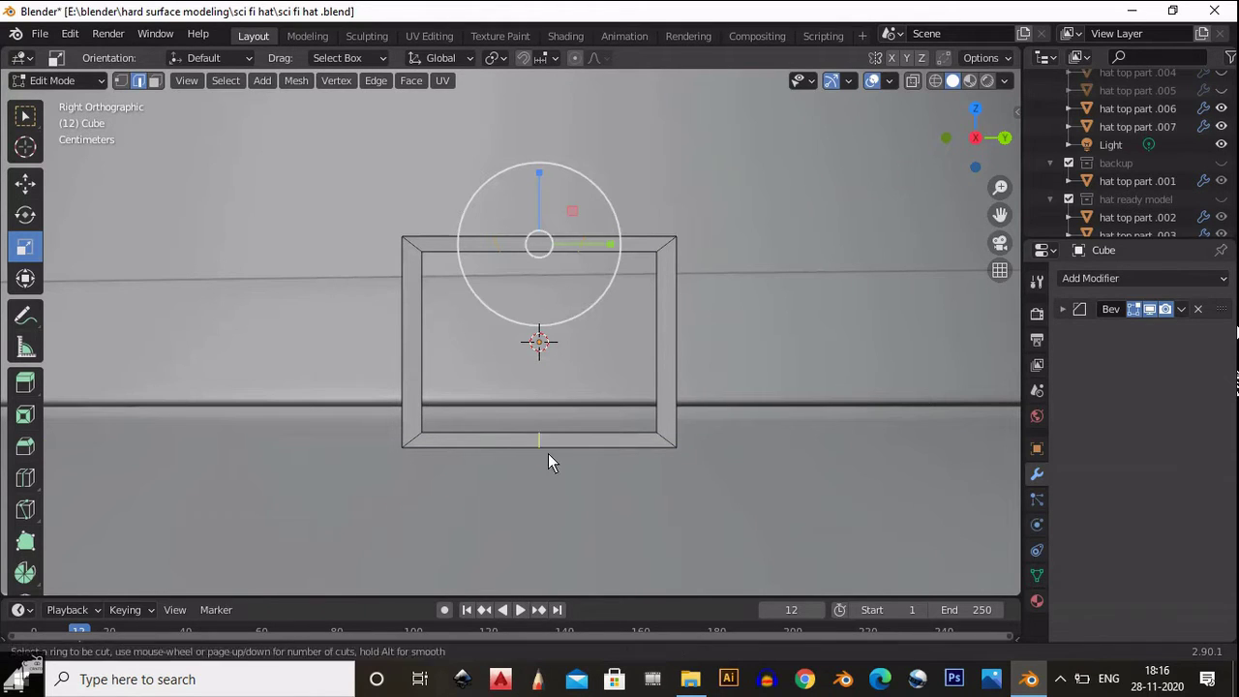
key(ctrl+shift+z)
alt+shift+click(500, 254)
text(sy.3)
key(Return)
Select the small face's vertices on the buckle frame's top bar.
scroll(622, 373, up, 2)
mouse_move(621, 372)
middle_down()
mouse_move(636, 502)
mouse_move(661, 377)
mouse_move(636, 487)
mouse_move(603, 475)
mouse_move(627, 383)
middle_up()
key(3)
click(627, 383)
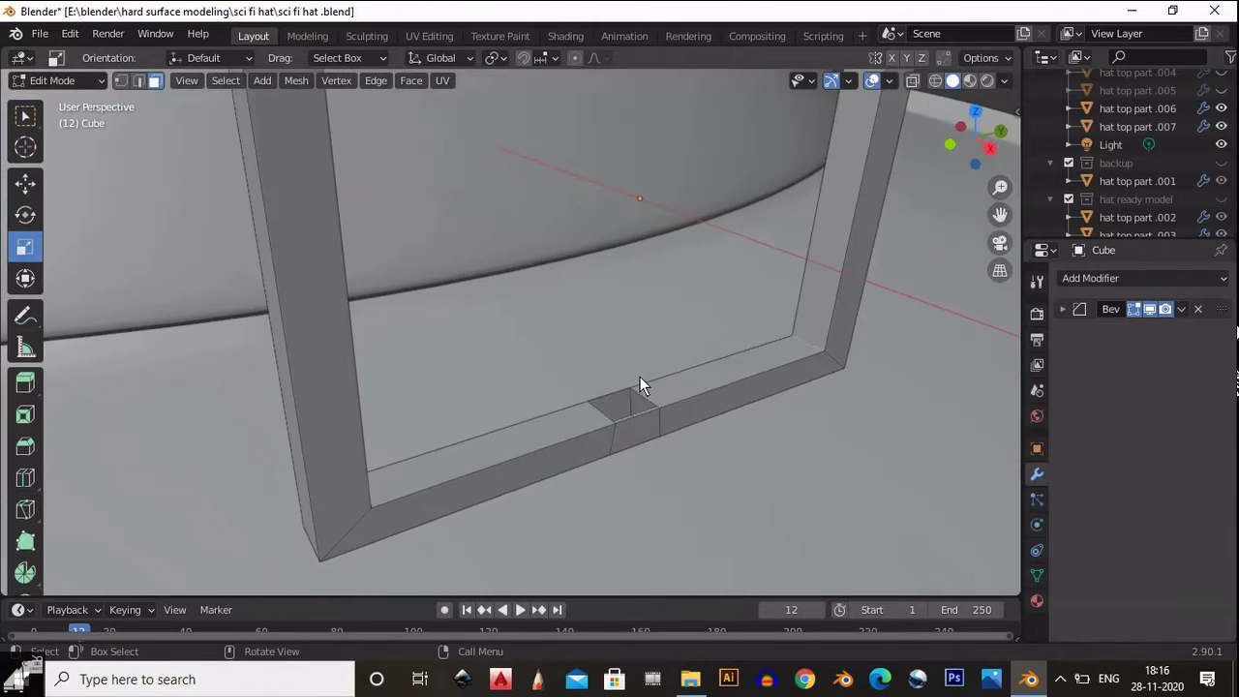
key(1)
scroll(620, 436, down, 4)
scroll(626, 447, up, 3)
middle_drag(627, 447, 650, 350)
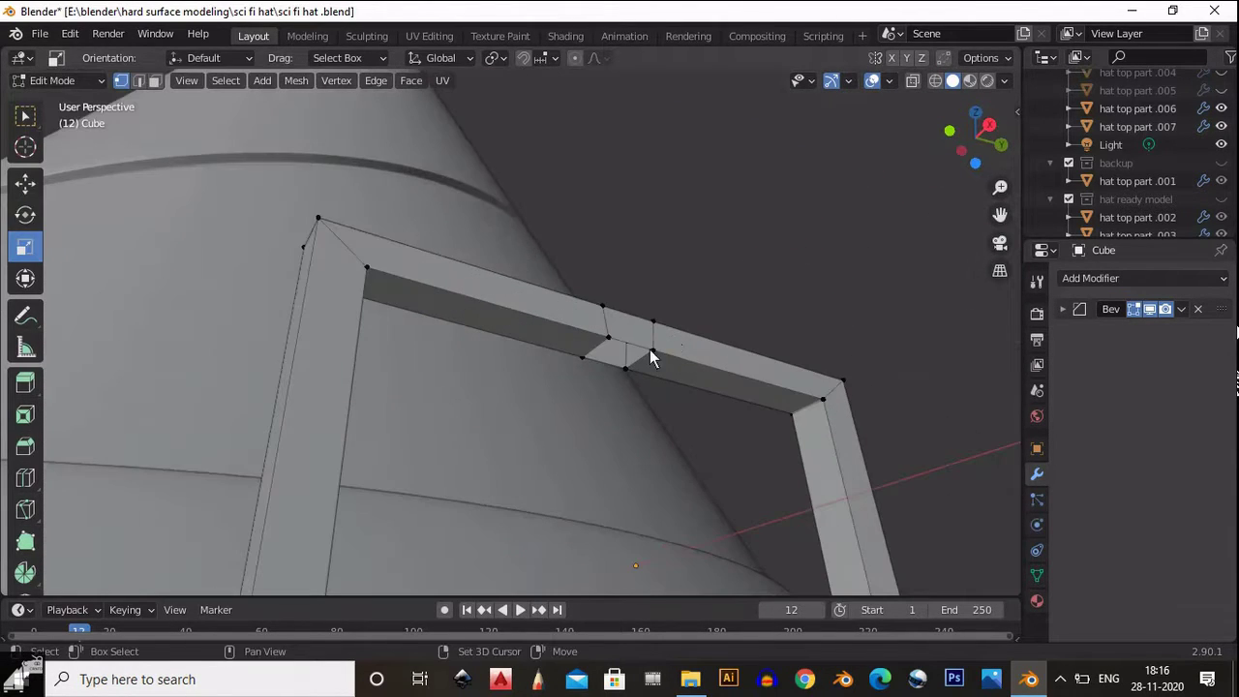
drag(622, 374, 667, 309)
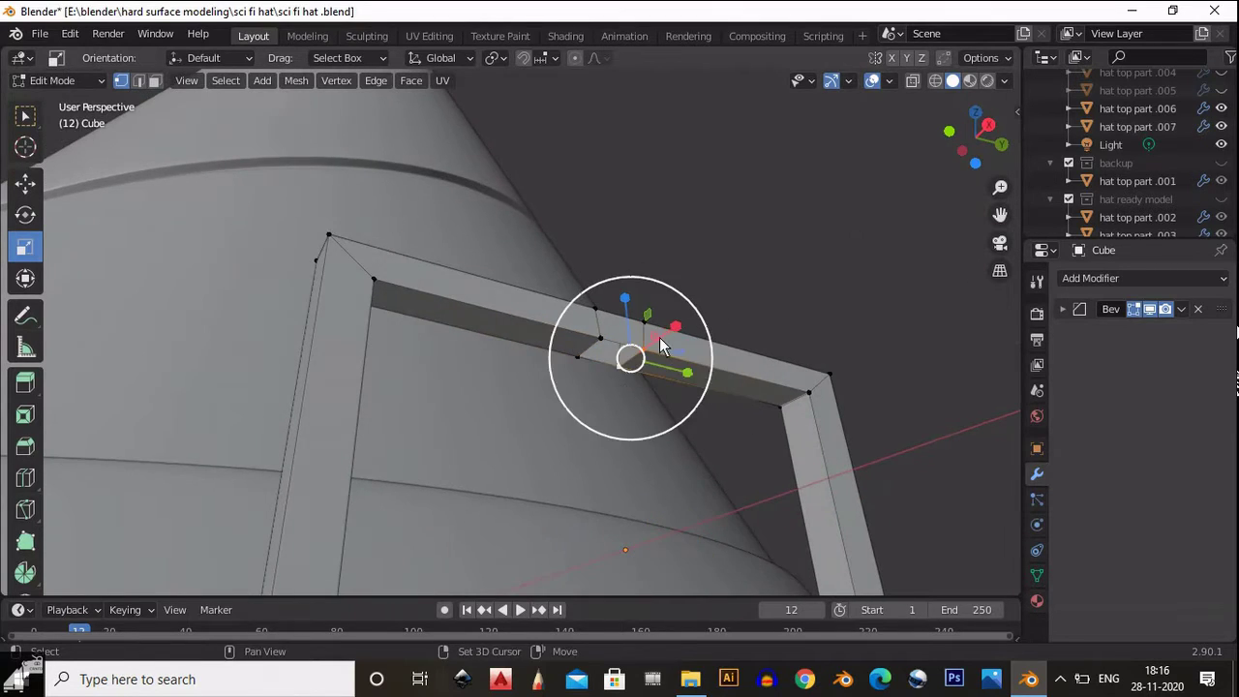
Select vertical edge loops on the frame's bottom and top bars.
middle_drag(659, 337, 678, 277)
alt+click(652, 387)
key(2)
middle_drag(646, 414, 683, 249)
alt+click(709, 344)
scroll(738, 338, down, 4)
scroll(500, 431, up, 4)
Return to Object Mode and enable Auto Smooth in the frame's mesh Normals settings.
key(Tab)
scroll(752, 271, down, 4)
click(1037, 575)
click(1124, 616)
View the buckle frame from the front and select it.
middle_drag(736, 436, 953, 149)
click(960, 150)
click(624, 390)
key(KP_Decimal)
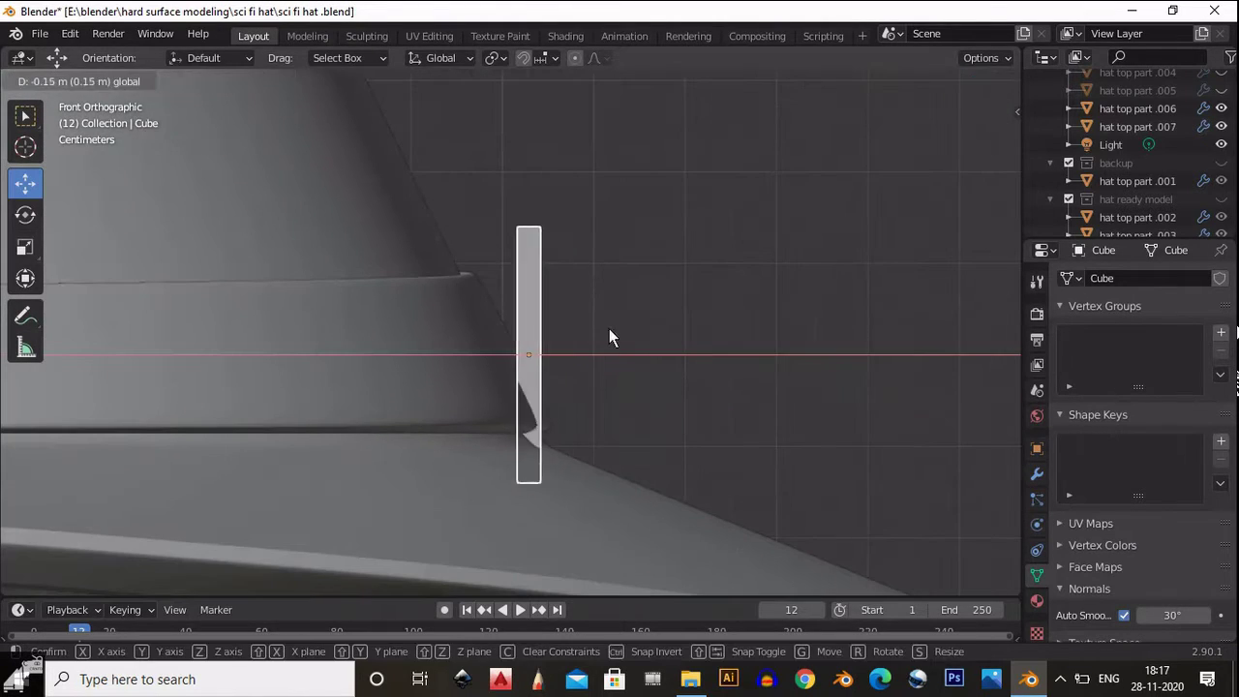
Tilt the buckle by -25° and shrink it to 0.9.
key(r)
click(605, 323)
middle_drag(584, 335, 616, 415)
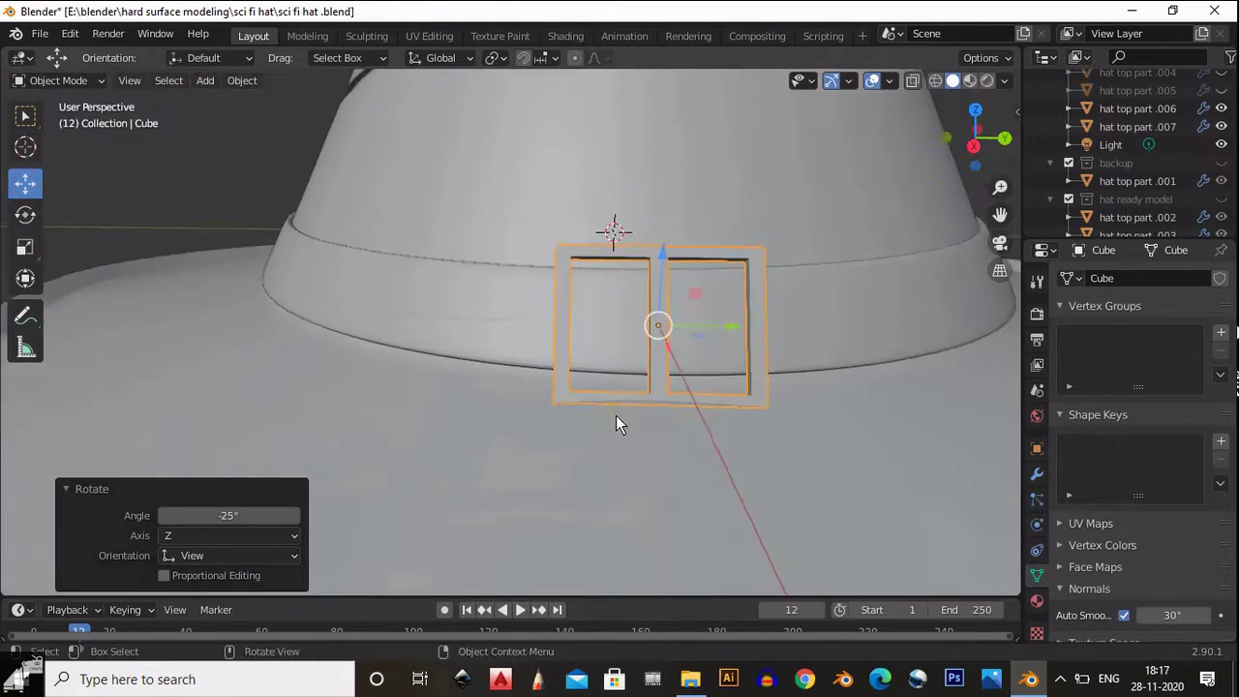
key(KP_1)
scroll(710, 326, up, 2)
text(s.9)
key(Return)
Switch the transform orientation to Local and move the buckle along its local Z.
click(440, 57)
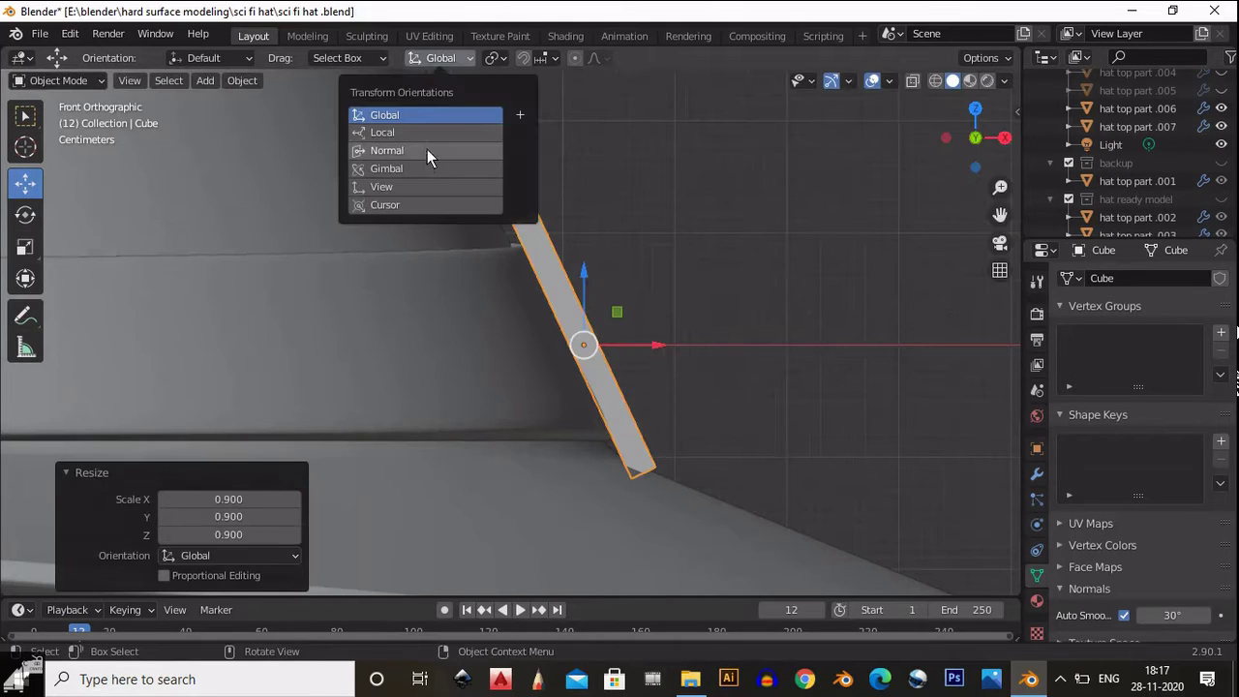
click(430, 124)
key(g)
key(z)
click(553, 277)
Select the frame object hat top part .007 and enter Edit Mode.
middle_drag(669, 271, 620, 282)
click(620, 282)
scroll(475, 304, up, 3)
scroll(458, 303, up, 1)
click(457, 294)
key(Tab)
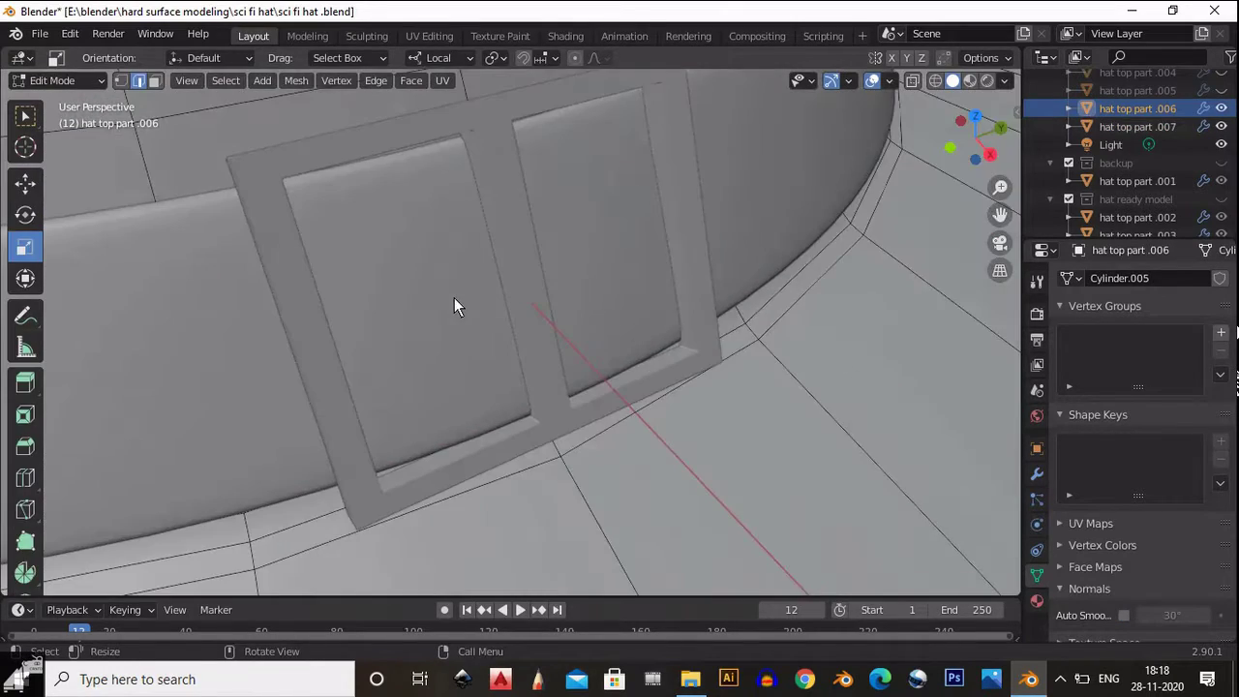
Shift the frame mesh along its local X and Z to fit the belt.
middle_drag(452, 297, 545, 310)
key(g)
key(Escape)
key(KP_1)
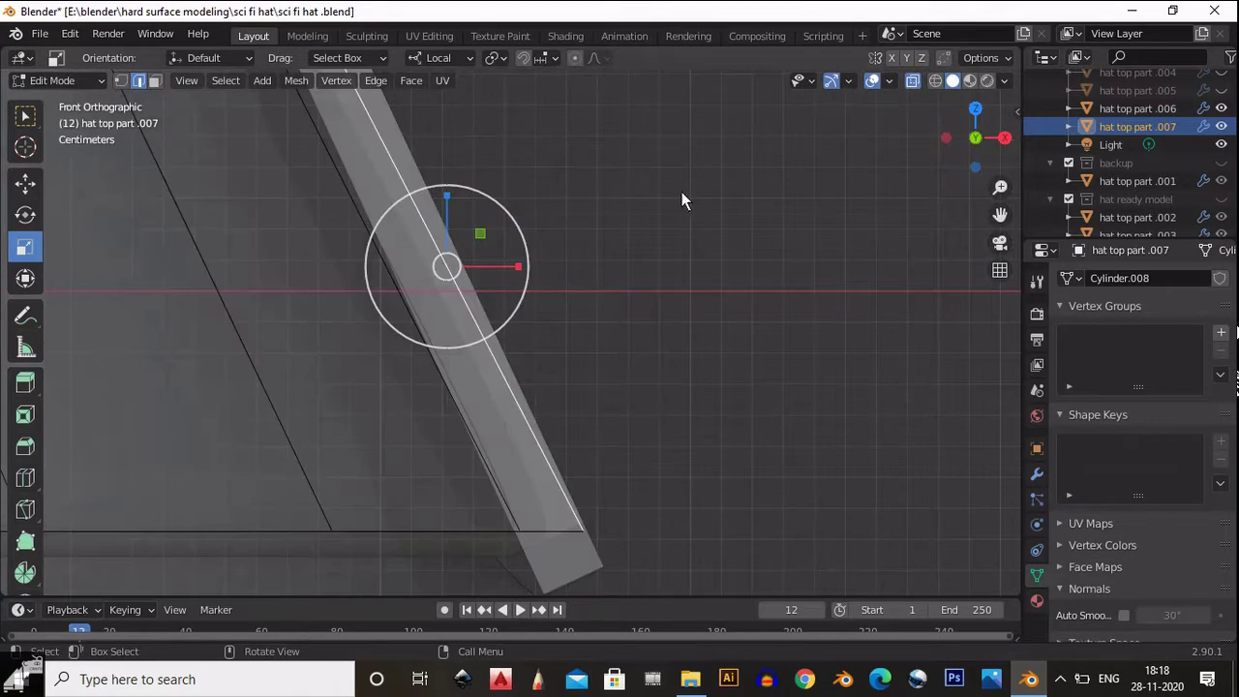
click(25, 182)
drag(515, 267, 552, 268)
middle_drag(551, 264, 467, 306)
drag(468, 307, 504, 356)
middle_drag(504, 356, 403, 295)
drag(639, 482, 673, 483)
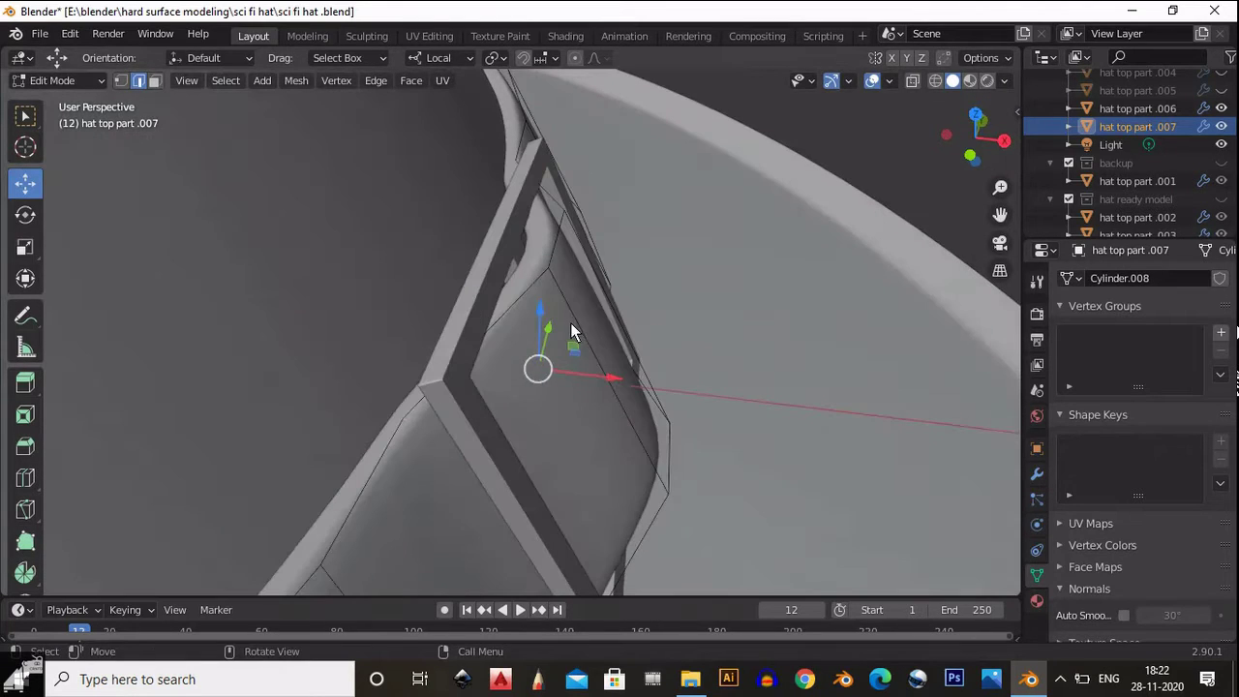
Move a face of the thin frame along local X to a new position.
click(603, 306)
middle_drag(670, 356, 540, 193)
click(560, 204)
click(516, 214)
drag(539, 192, 597, 262)
middle_drag(597, 261, 795, 266)
key(g)
click(559, 278)
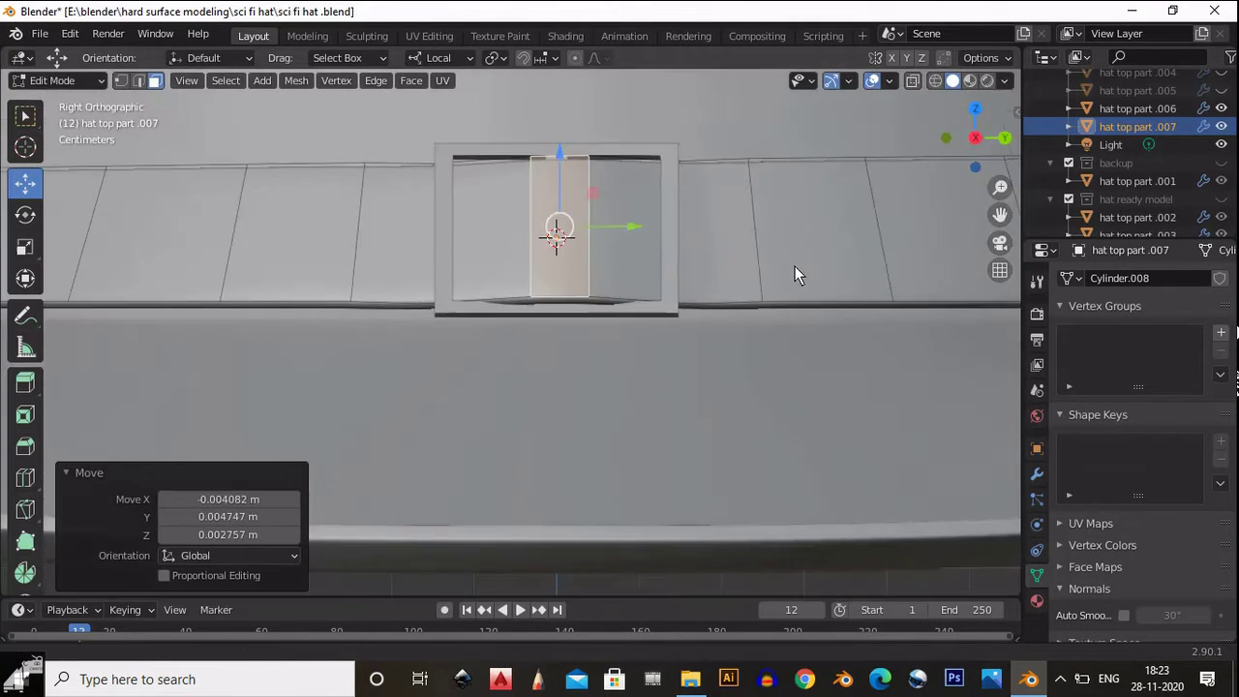
Move the frame face along local Z and leave Edit Mode.
scroll(795, 266, up, 5)
key(g)
key(z)
key(z)
click(583, 208)
scroll(583, 208, down, 5)
key(Tab)
Select the buckle and enter Edit Mode on it.
middle_drag(583, 208, 680, 293)
scroll(539, 353, up, 3)
scroll(540, 353, up, 3)
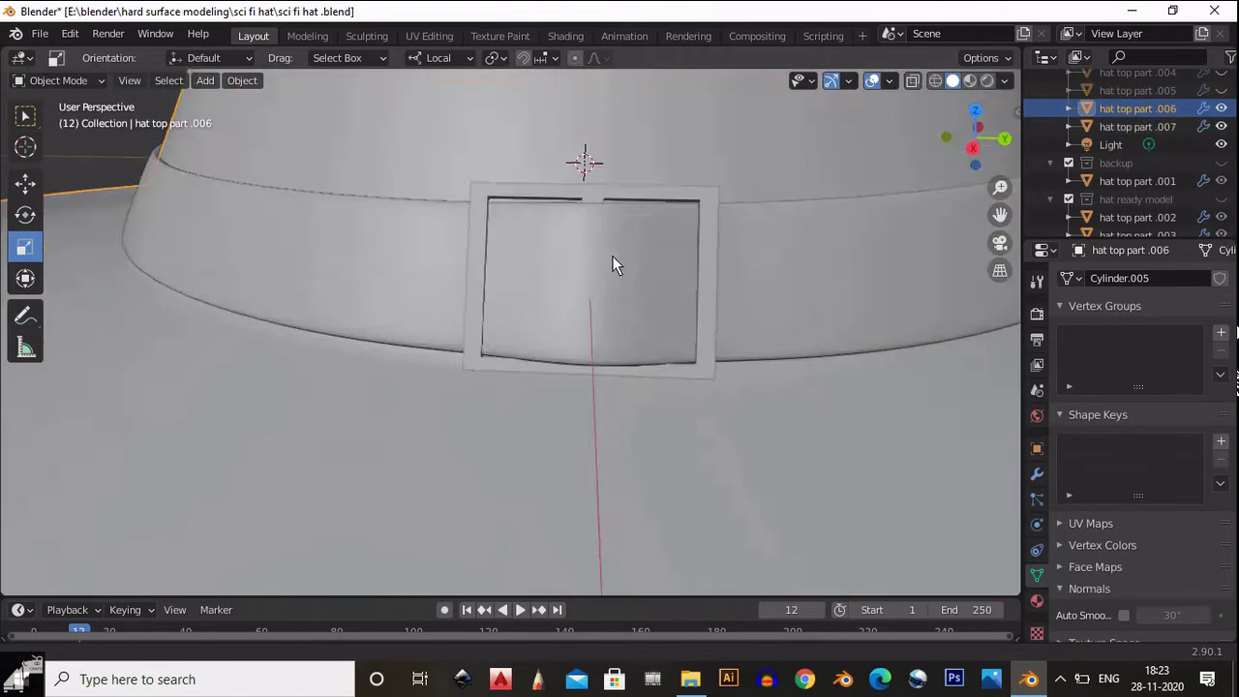
middle_drag(612, 255, 634, 303)
key(Tab)
click(633, 299)
Nudge a buckle face along local Z and X (-0.004818 m), then return to Object Mode.
key(g)
key(z)
key(z)
click(609, 210)
middle_drag(609, 209, 611, 249)
key(g)
key(x)
key(x)
click(625, 217)
key(Tab)
Rotate the buckle upright from the top view.
click(611, 250)
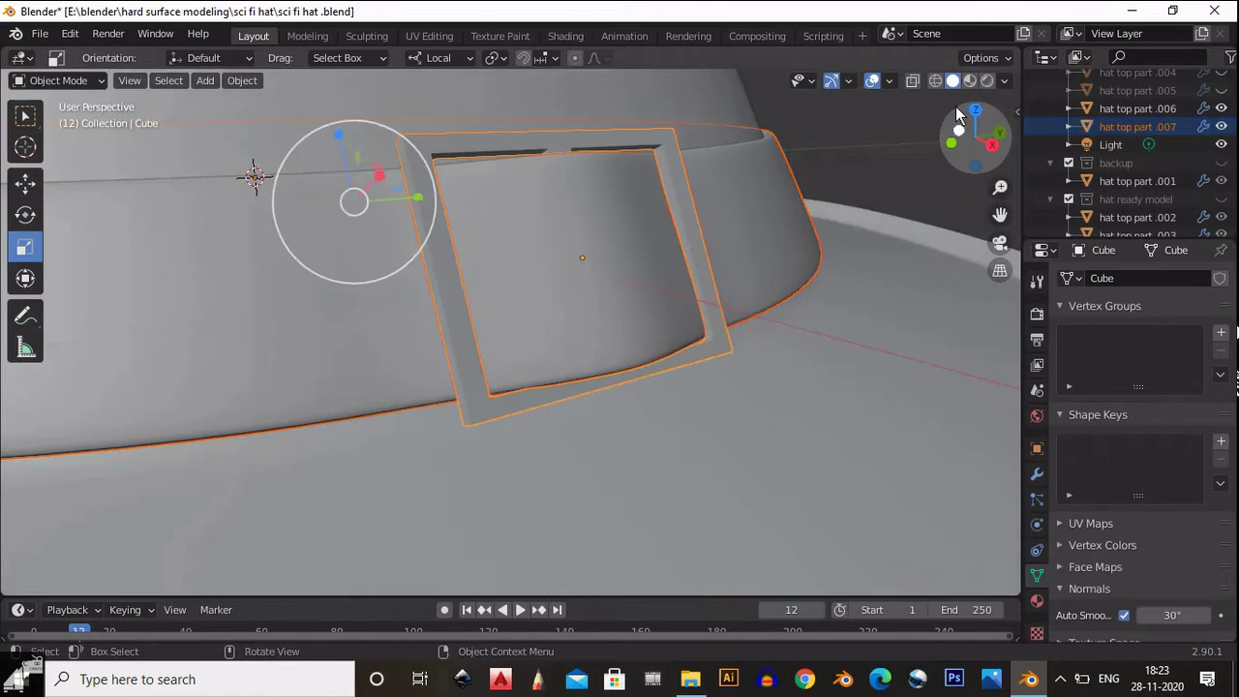
key(KP_3)
key(KP_7)
key(r)
click(581, 332)
Set the buckle's origin and rotate it around the hat onto the belt's side.
right_click(571, 354)
click(677, 396)
scroll(610, 331, down, 3)
key(r)
click(568, 213)
Check the buckle from the right side view and save the sci fi hat .blend file.
click(1005, 138)
scroll(765, 254, up, 5)
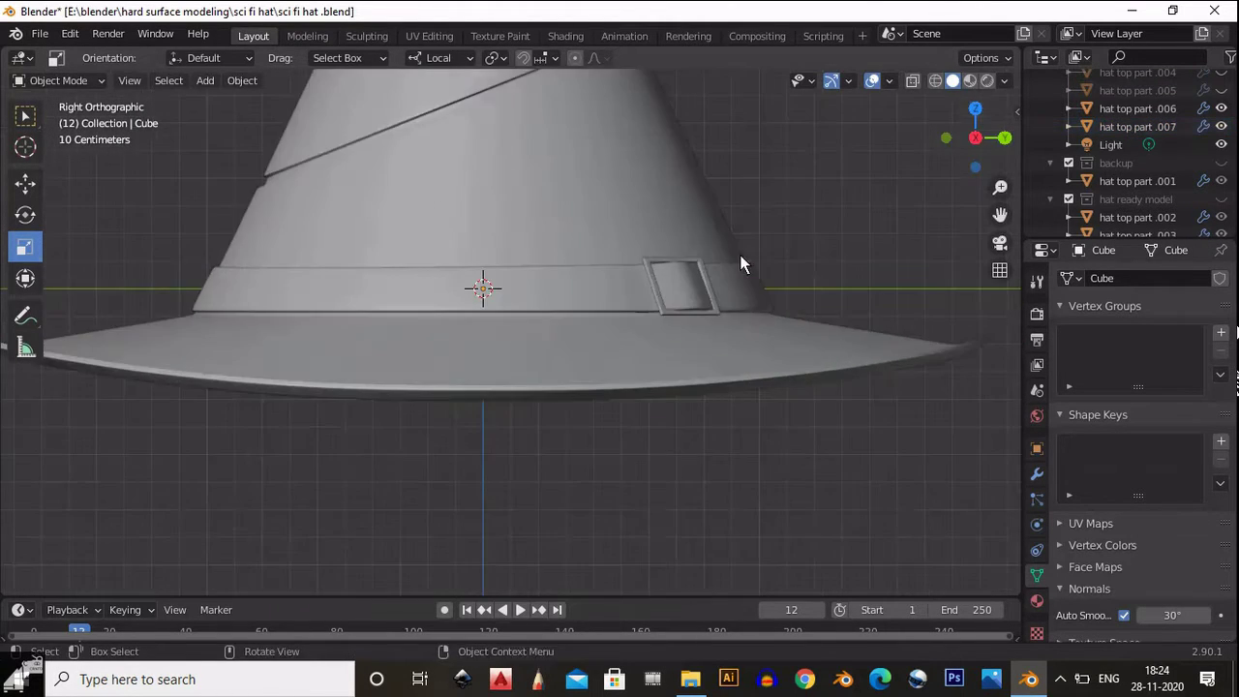
scroll(721, 259, down, 6)
key(ctrl+s)
scroll(668, 338, up, 2)
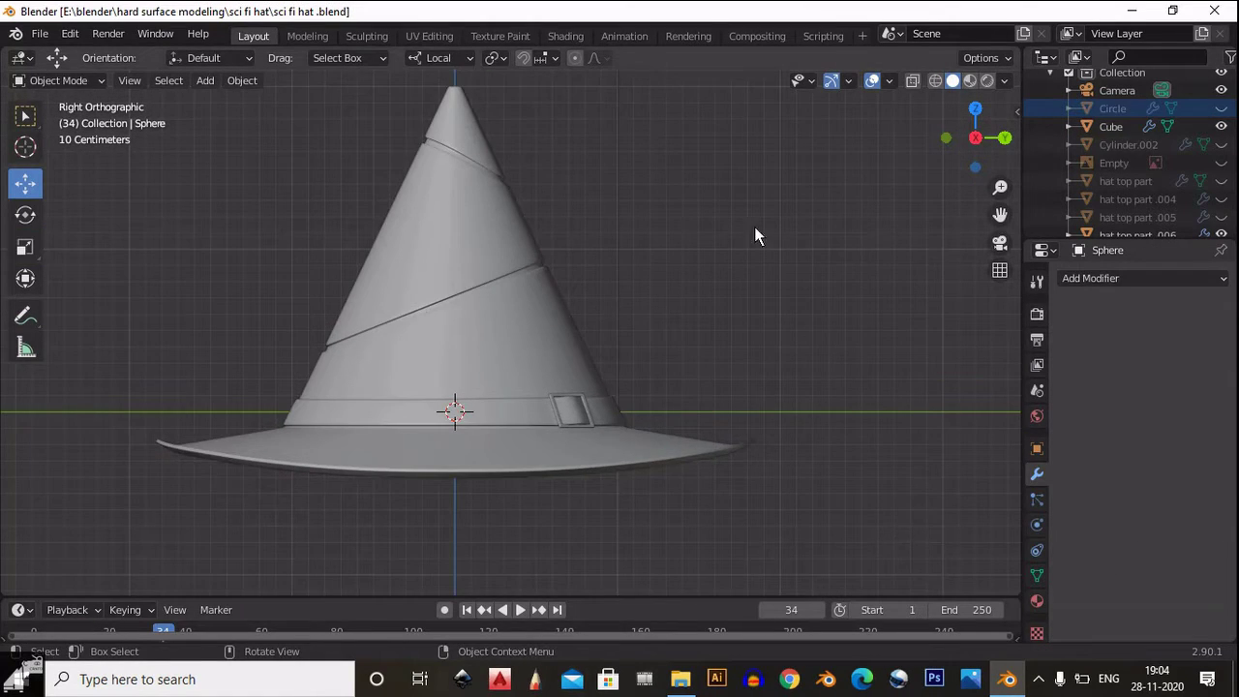
scroll(463, 389, down, 2)
key(shift+a)
Add a mesh circle beside the hat and rotate it 90°.
mouse_move(401, 288)
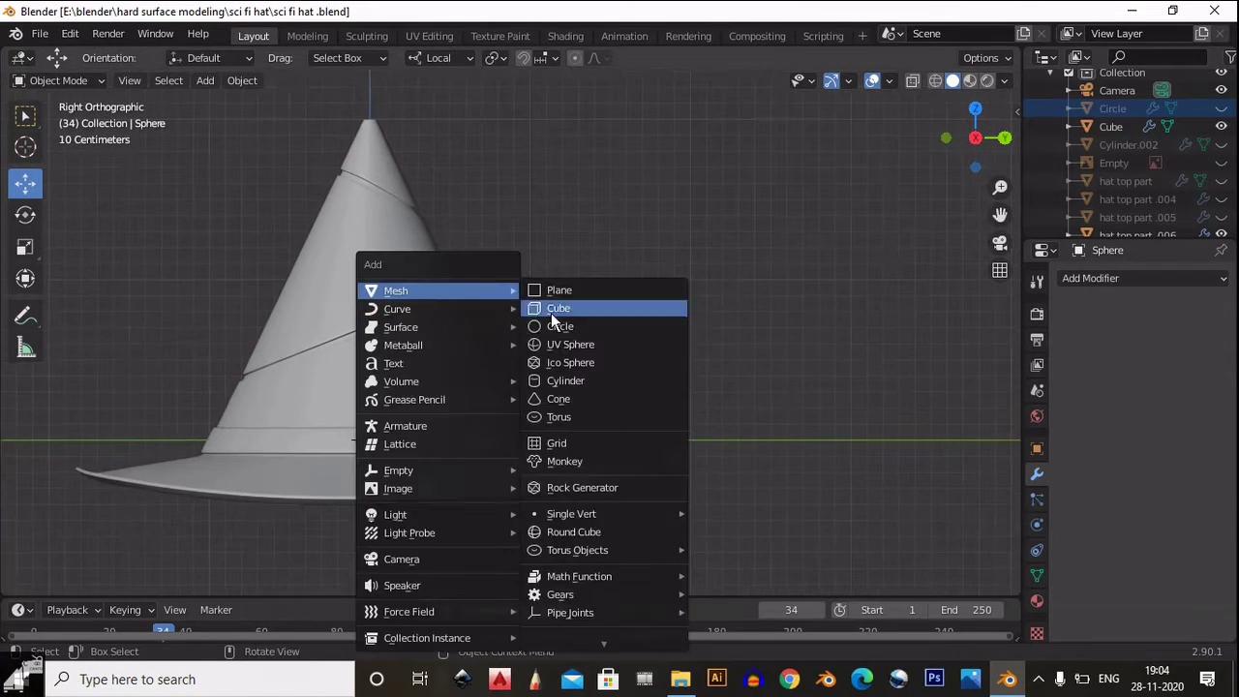
click(550, 312)
middle_drag(551, 313, 893, 213)
click(959, 155)
key(r)
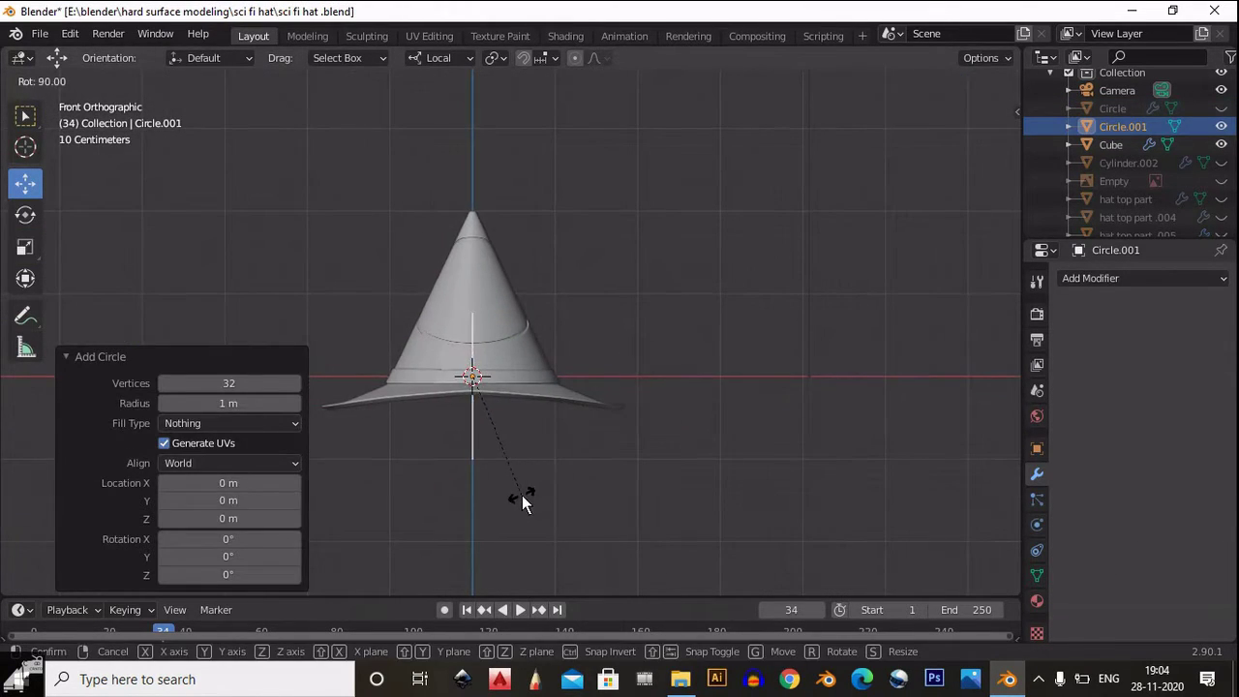
click(520, 497)
key(KP_3)
scroll(848, 327, down, 2)
Extrude the circle's edge in place and scale it inward to form a flat ring.
key(Tab)
key(KP_Decimal)
scroll(691, 310, down, 2)
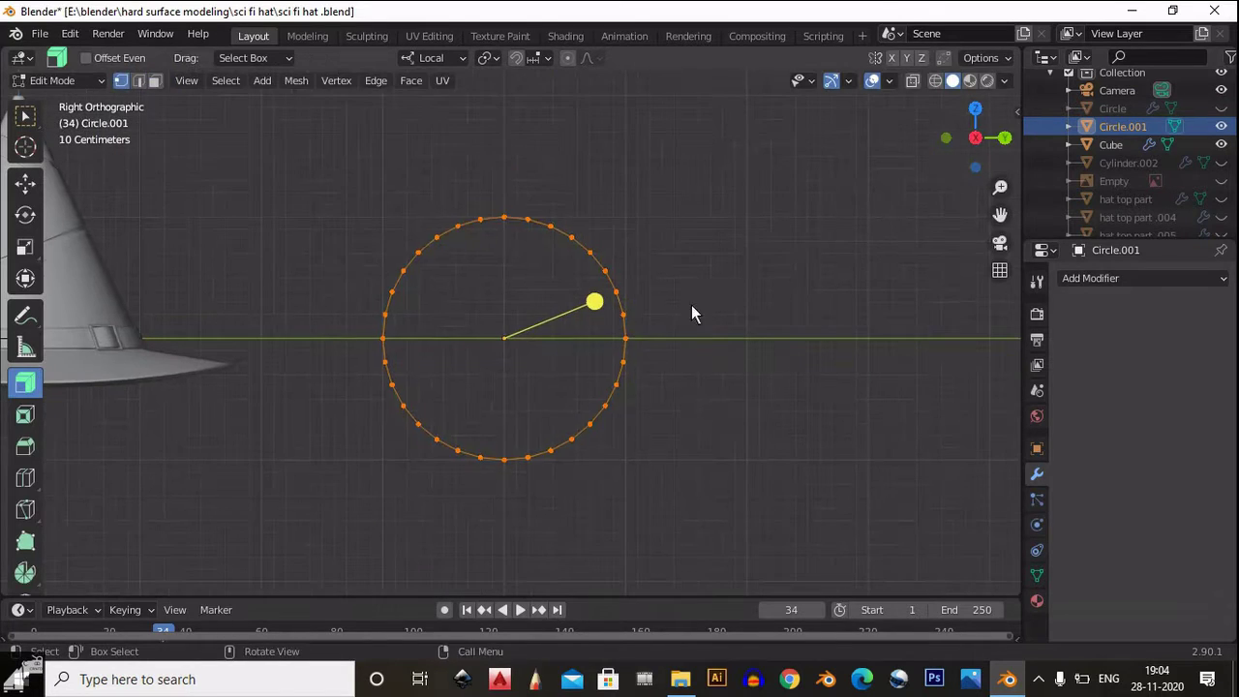
key(e)
right_click(782, 281)
key(s)
click(811, 308)
middle_drag(811, 308, 678, 290)
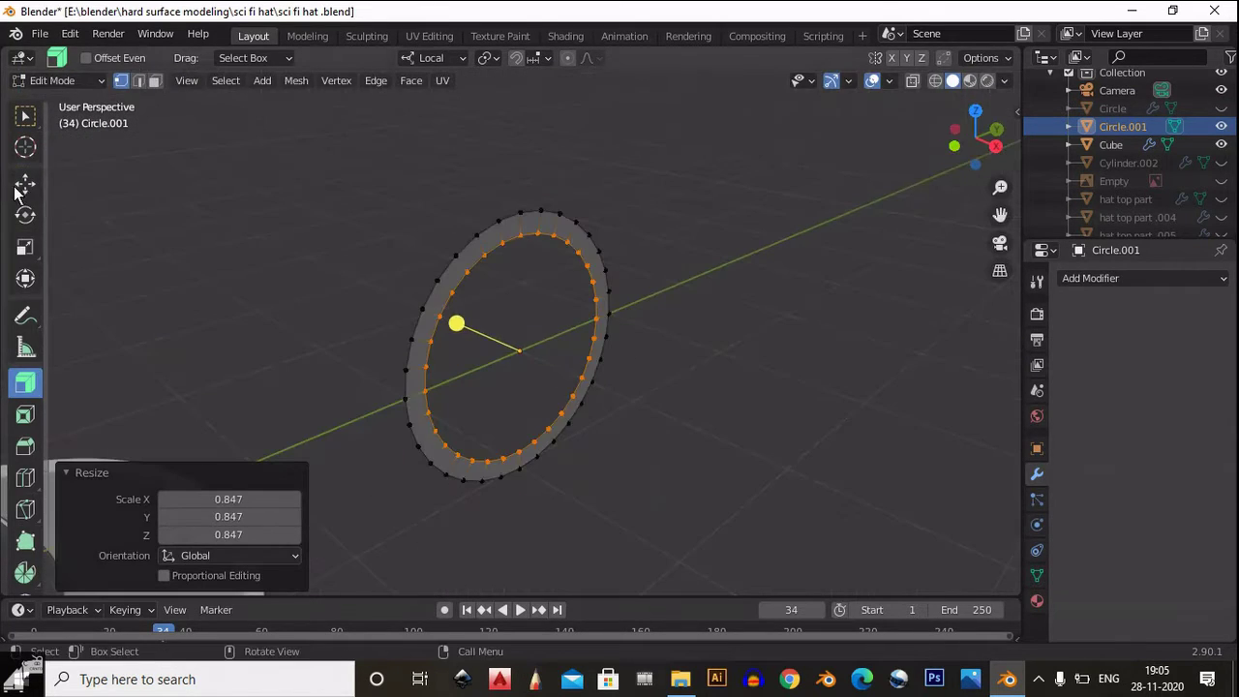
Push the ring's inner edge along local Z to give it depth.
click(25, 182)
key(g)
key(z)
key(z)
click(979, 160)
drag(978, 160, 981, 168)
key(KP_3)
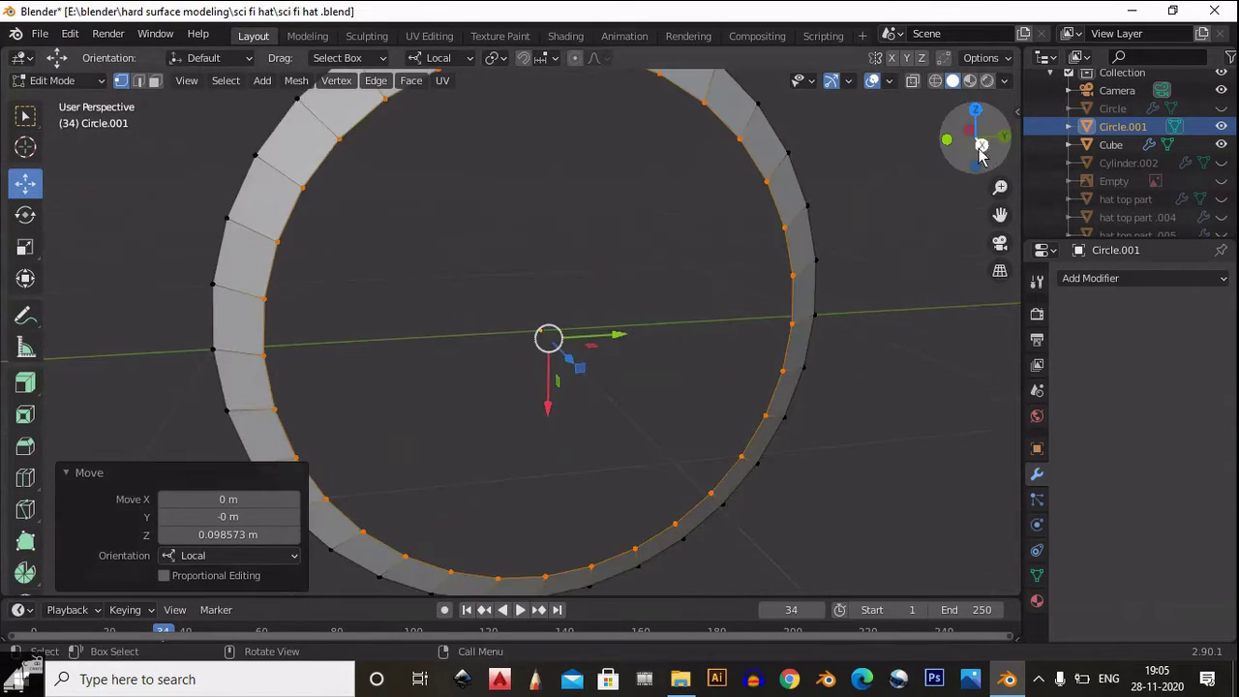
Extrude a new inner edge loop and scale it to 0.9.
key(e)
right_click(755, 296)
text(s.9)
key(Return)
key(e)
middle_drag(782, 278, 636, 406)
right_click(748, 389)
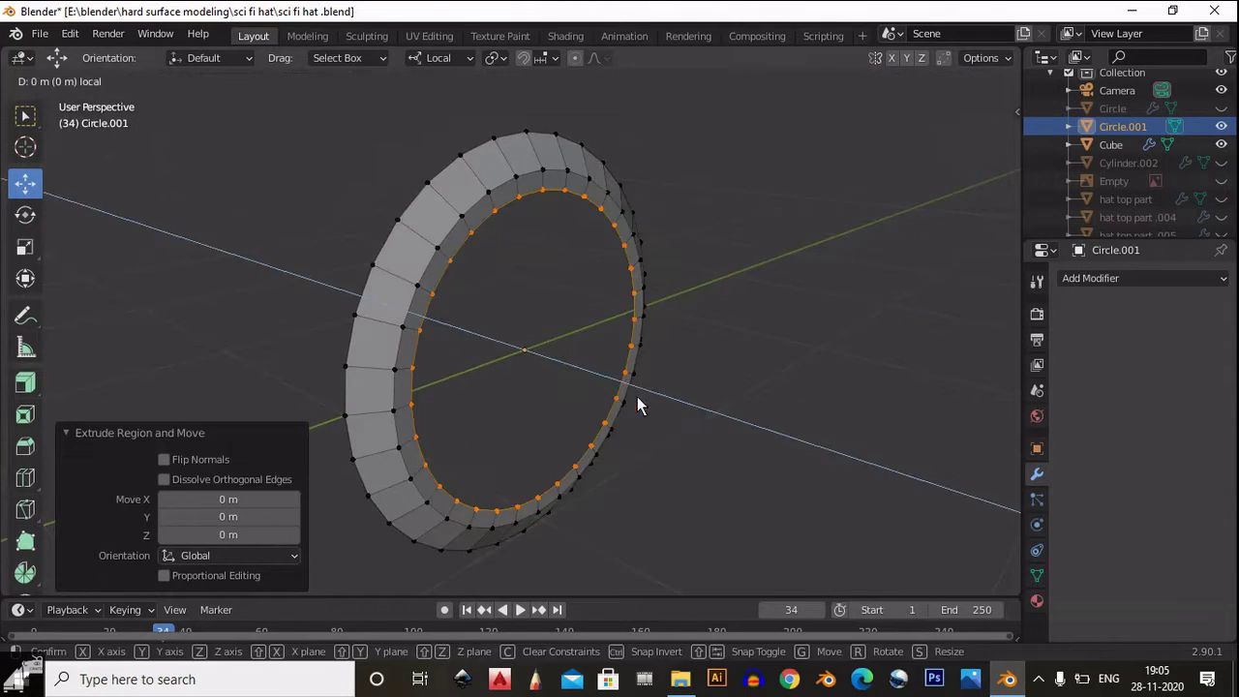
Scale the next loop to 0.9 and offset it along local Z.
key(g)
key(z)
key(z)
key(KP_3)
text(s.9)
key(Return)
middle_drag(741, 296, 430, 339)
key(g)
key(z)
key(z)
click(428, 324)
click(976, 138)
Extrude another edge loop and scale it to 0.8.
key(e)
right_click(514, 304)
middle_drag(514, 304, 555, 329)
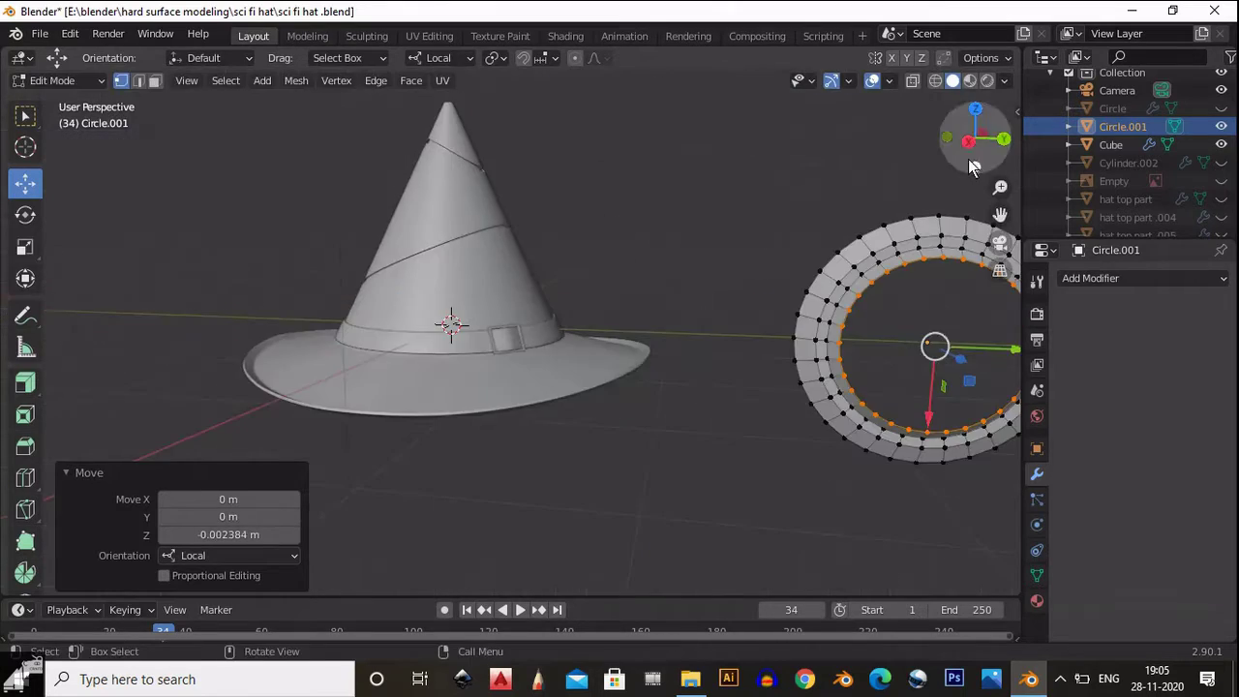
key(KP_3)
scroll(580, 290, up, 2)
key(e)
right_click(613, 264)
text(s.8)
key(Return)
Extrude a further loop and move it deeper along local Z.
middle_drag(722, 291, 743, 361)
key(e)
right_click(641, 397)
key(g)
key(z)
key(z)
click(634, 412)
middle_drag(634, 412, 619, 436)
key(KP_3)
text(s.9g)
key(z)
key(z)
click(630, 451)
Scale the loop to about 0.95 and push it along local Z.
key(s)
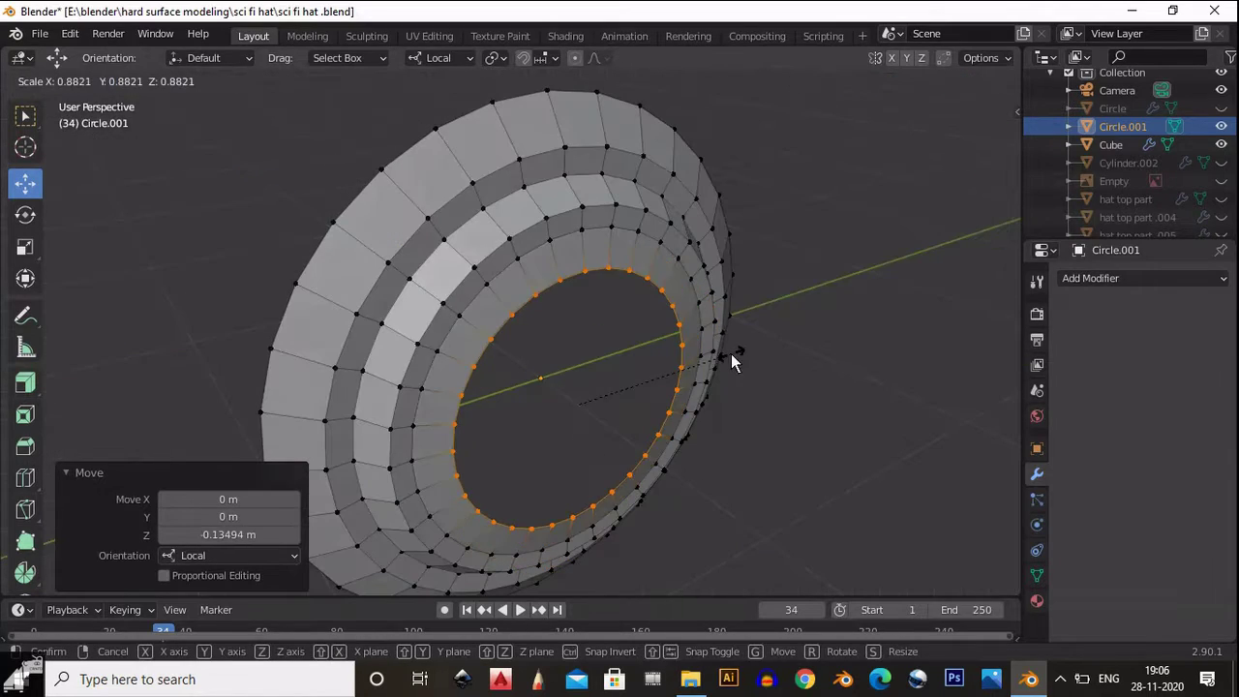
click(739, 352)
key(g)
key(z)
key(z)
click(634, 453)
middle_drag(730, 376, 691, 379)
Extrude a final inner loop scaled to 0.9.
key(e)
right_click(716, 375)
text(s.9)
key(Return)
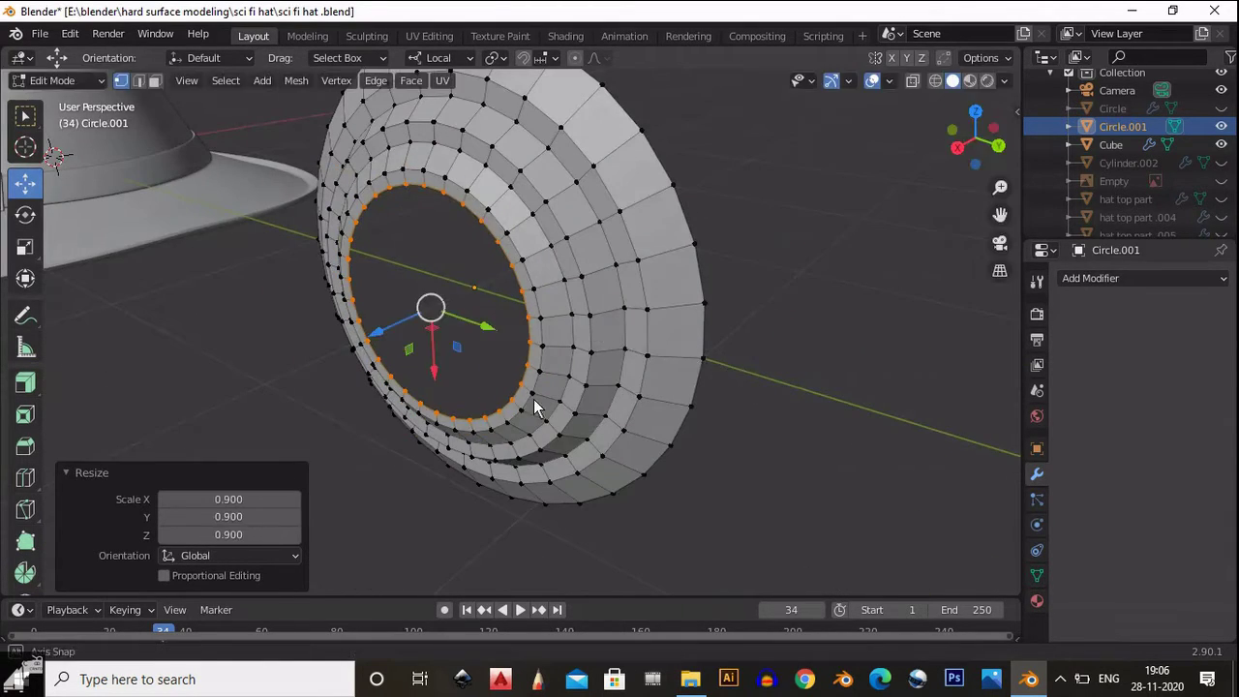
Leave edit mode and snap the 3D cursor to the selected ring.
key(Tab)
click(981, 135)
key(shift+a)
key(Escape)
key(shift+s)
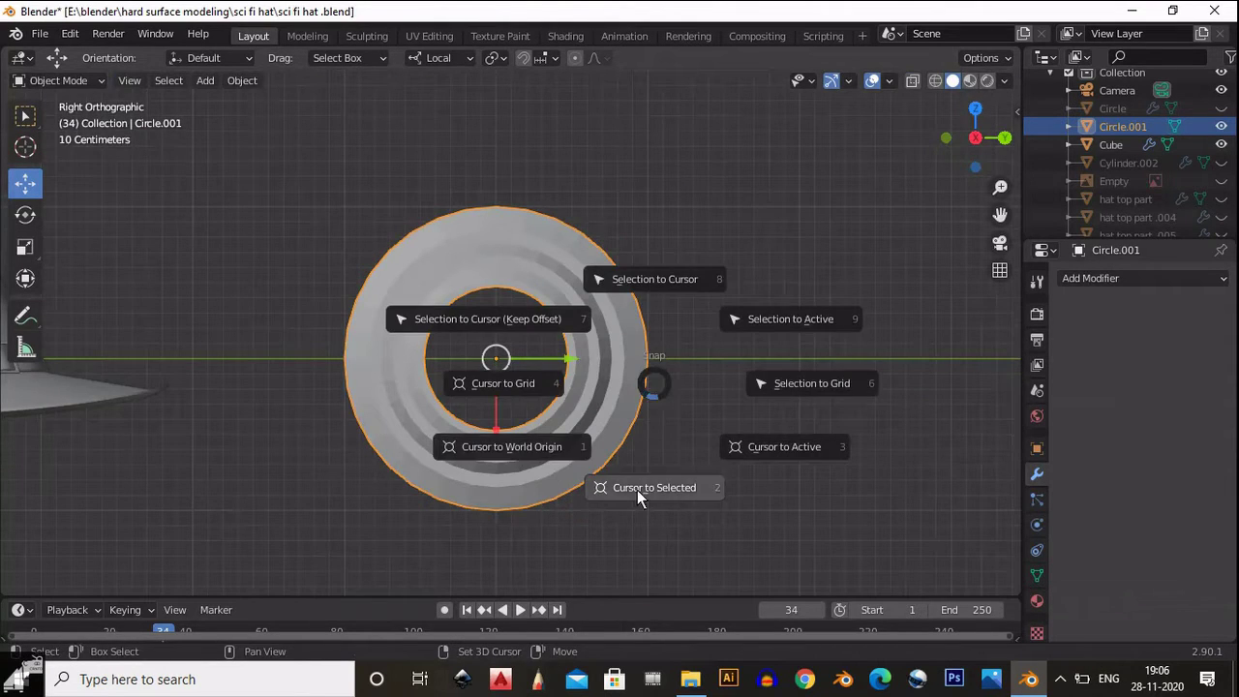
click(637, 490)
key(shift+a)
Add a UV sphere, rotate it 90° and scale it to 0.5.
click(699, 345)
click(1003, 142)
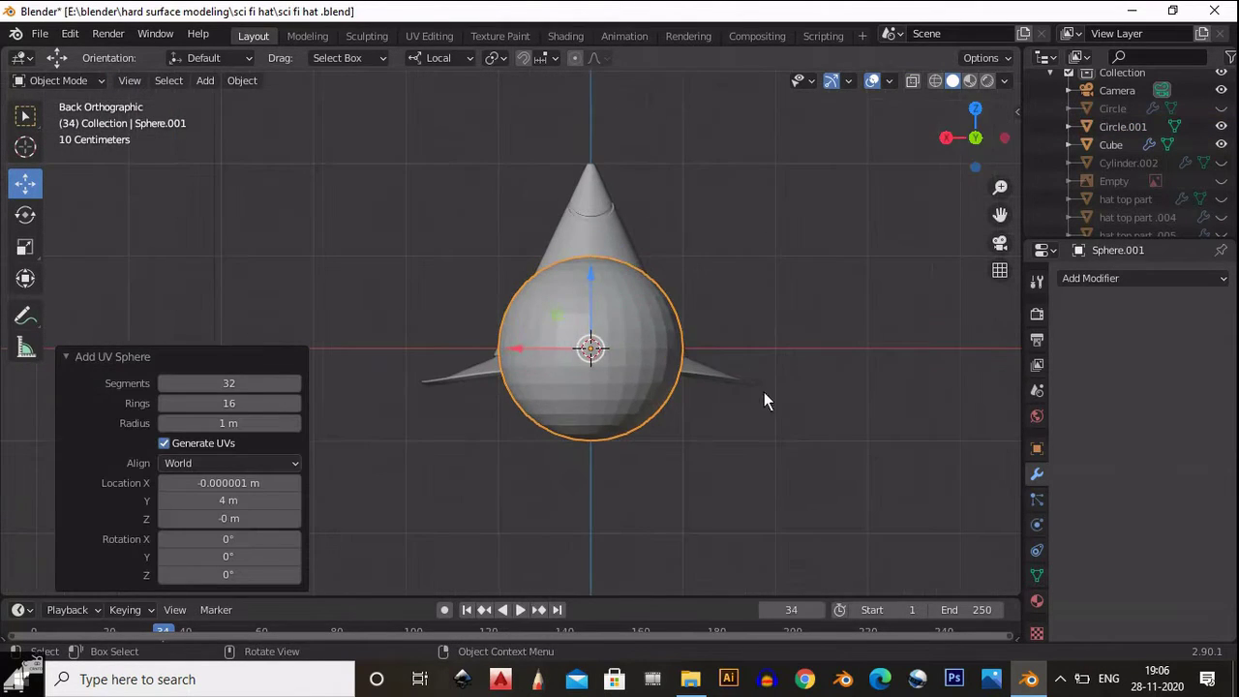
key(r)
click(551, 488)
middle_drag(552, 488, 633, 371)
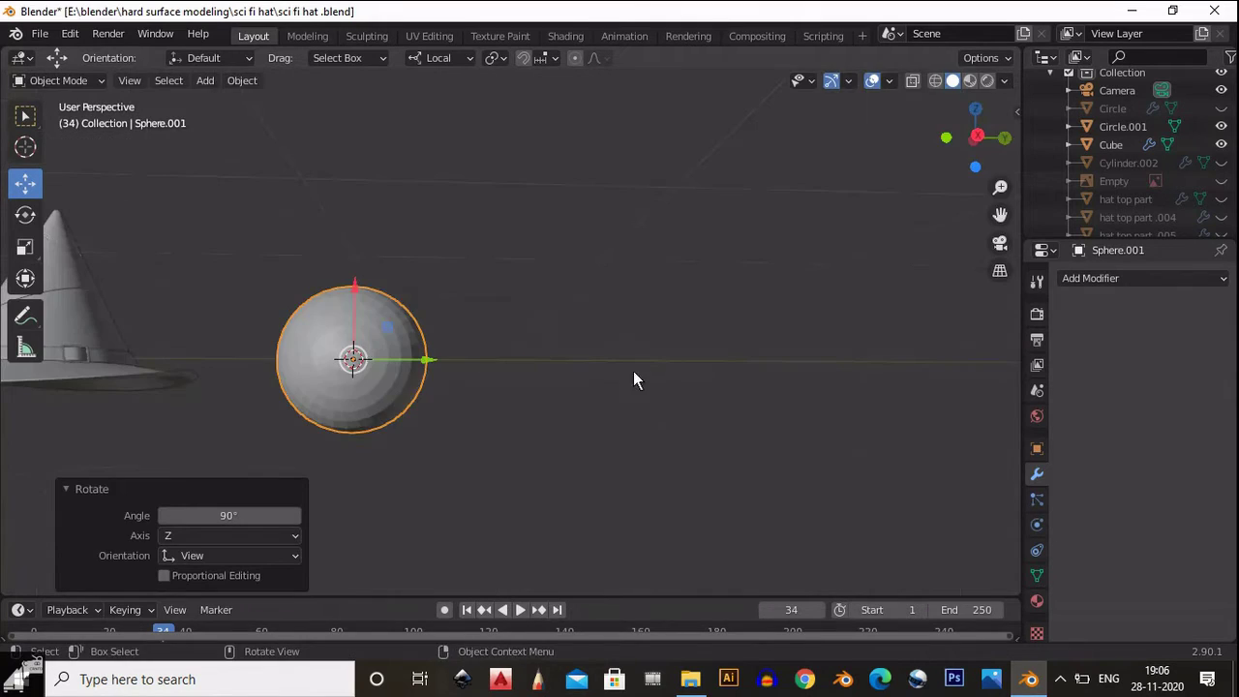
text(s0.5)
key(Return)
Resize the sphere and sink it along local Z into the ring.
drag(971, 138, 892, 242)
key(KP_3)
key(s)
click(733, 375)
middle_drag(733, 375, 934, 275)
key(ctrl+KP_1)
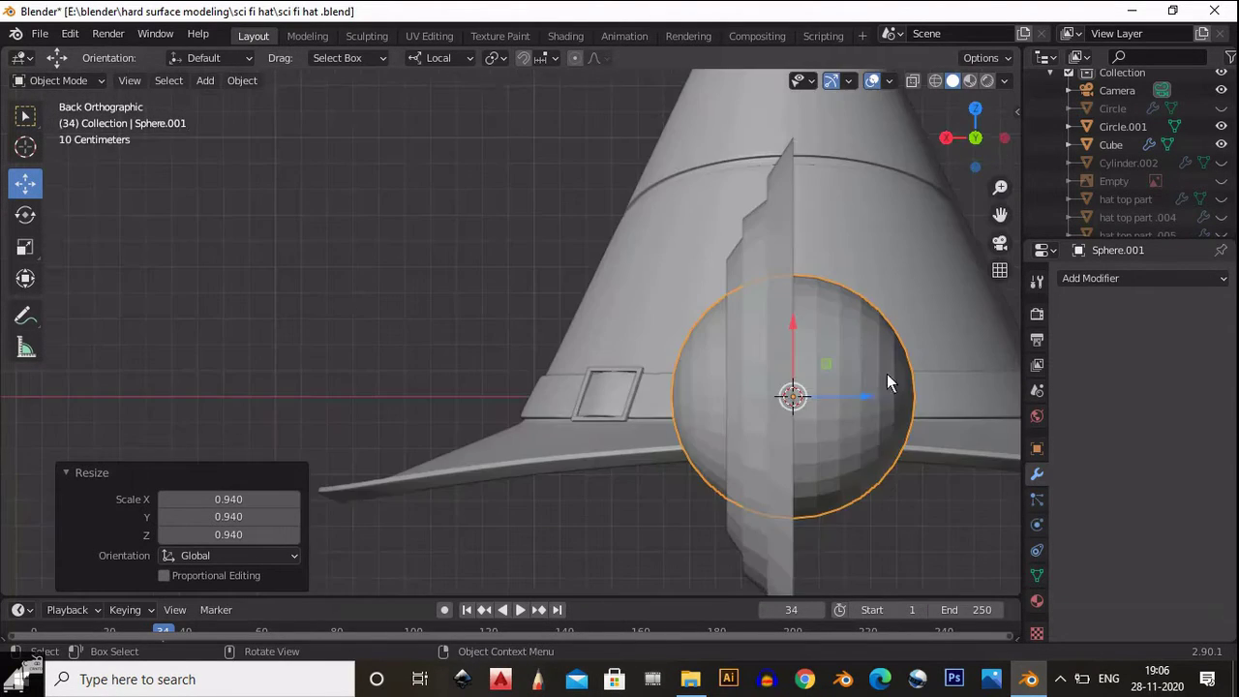
middle_drag(886, 374, 797, 393)
key(g)
key(z)
key(z)
click(804, 333)
Scale the sphere to about 1.022.
scroll(767, 465, up, 2)
scroll(768, 465, up, 2)
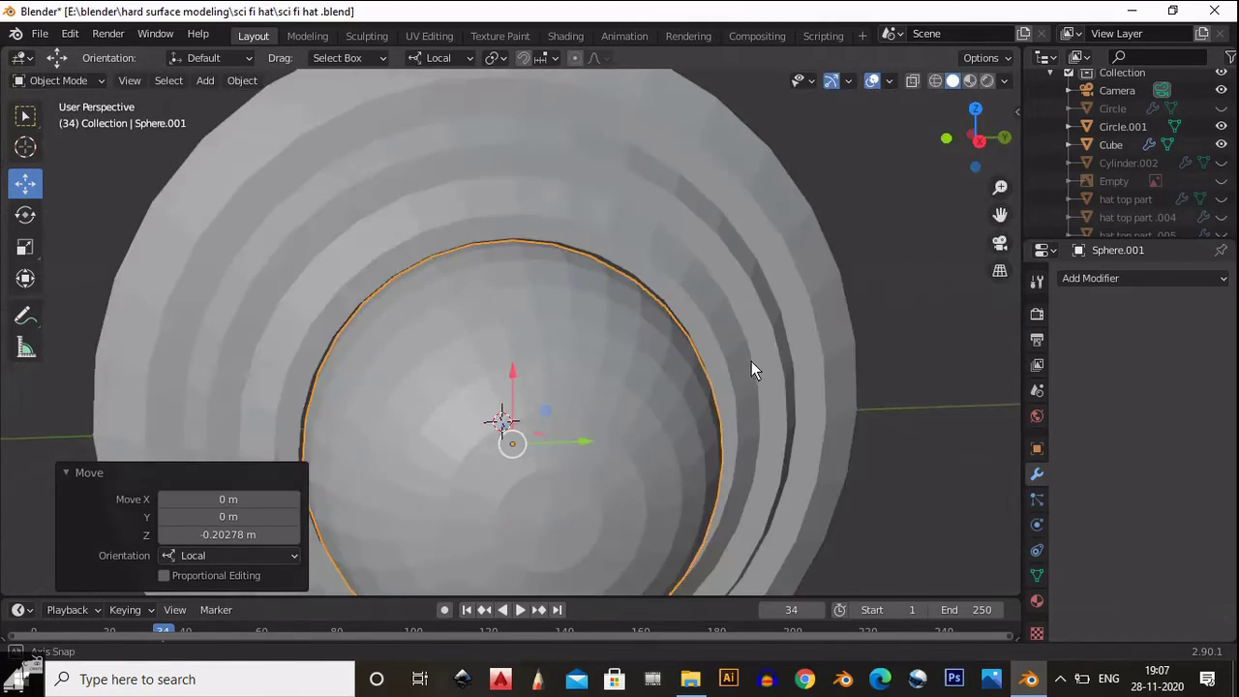
key(s)
click(667, 364)
key(s)
middle_drag(667, 364, 693, 401)
click(703, 384)
Readjust the sphere's depth along local Z and rescale it.
key(KP_3)
key(ctrl+KP_1)
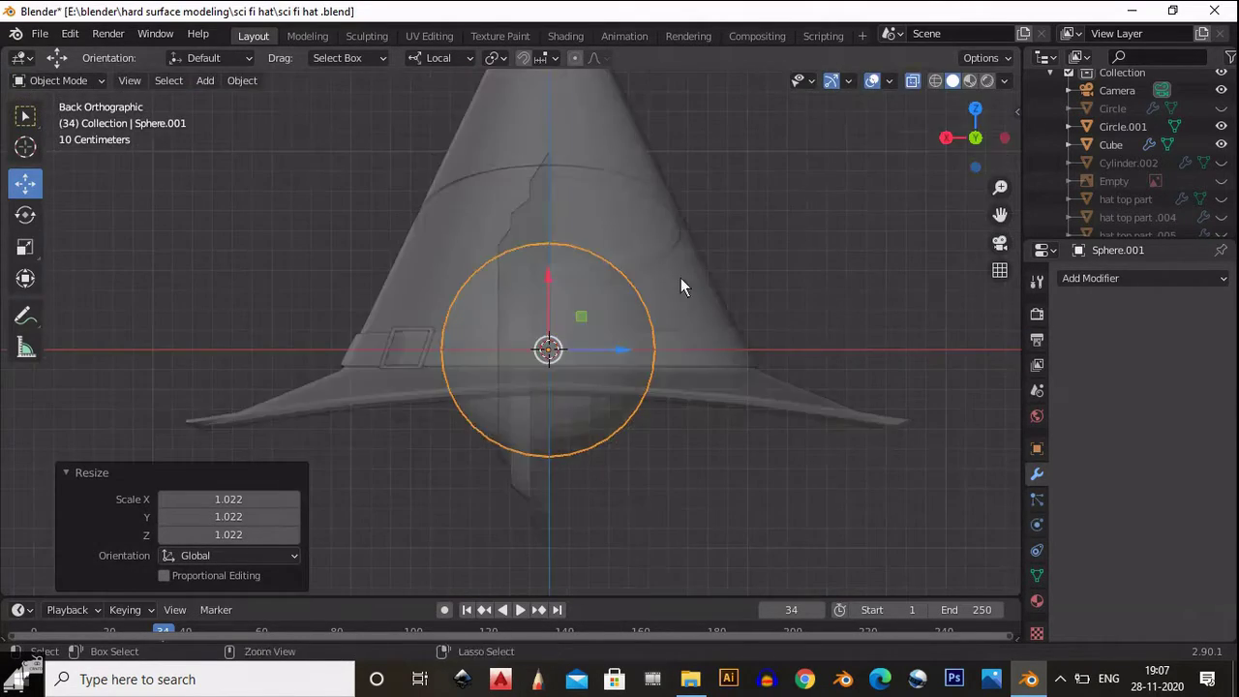
scroll(681, 278, up, 2)
key(g)
key(z)
key(z)
click(667, 309)
key(s)
click(655, 332)
Fine-tune the sphere's scale so it fits snugly inside the stepped ring.
click(769, 172)
middle_drag(769, 171, 656, 352)
click(657, 353)
scroll(656, 353, up, 2)
click(979, 143)
key(s)
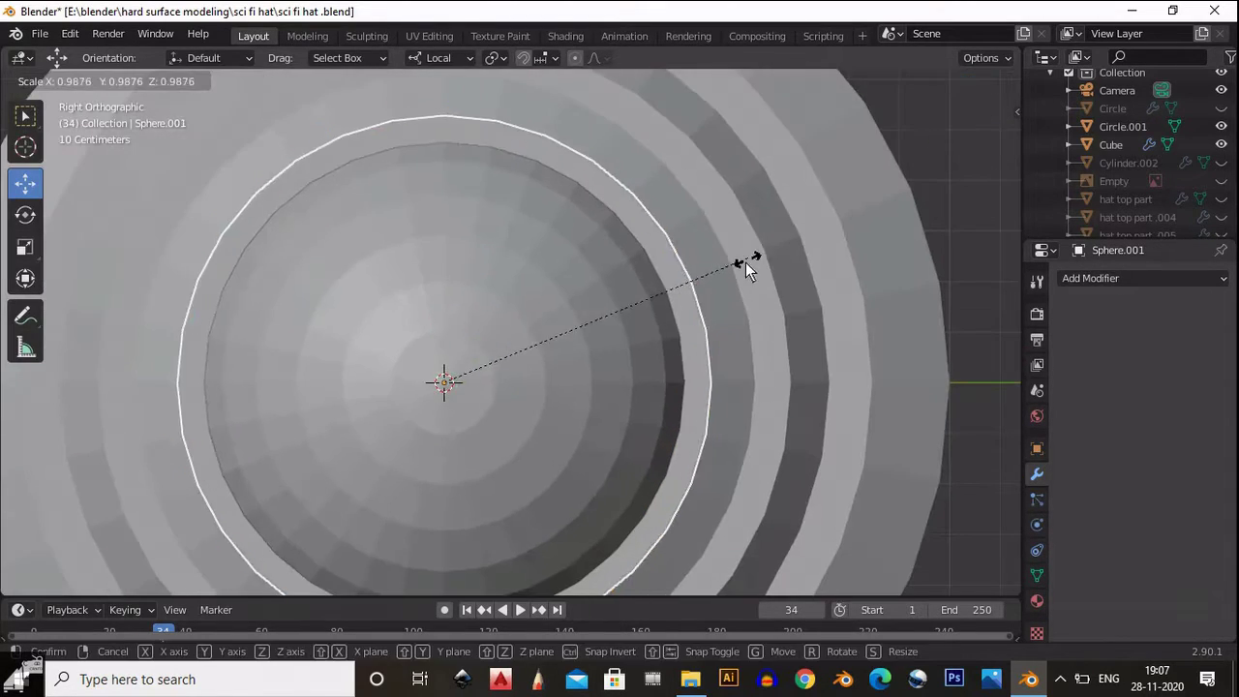
click(751, 271)
middle_drag(751, 271, 627, 223)
key(s)
click(733, 285)
scroll(564, 387, down, 5)
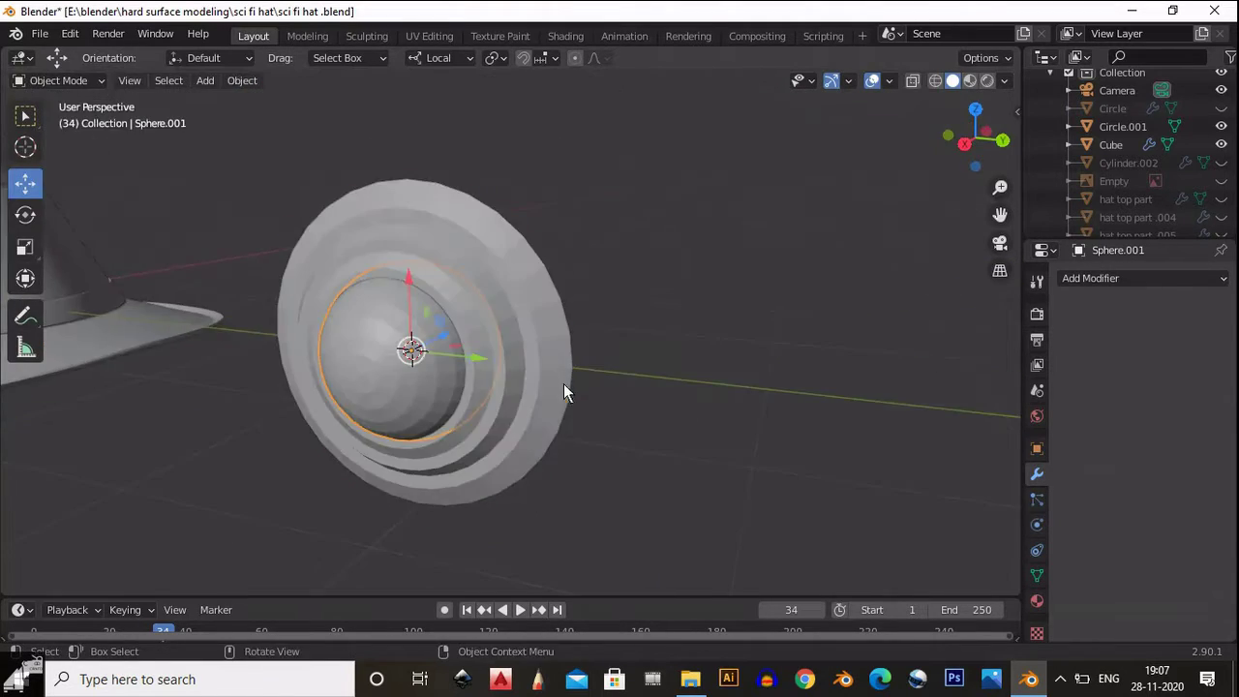
middle_drag(564, 387, 793, 177)
Delete one half of the sphere using see-through selection in edit mode.
key(Tab)
click(976, 126)
key(alt+z)
key(c)
drag(540, 345, 556, 388)
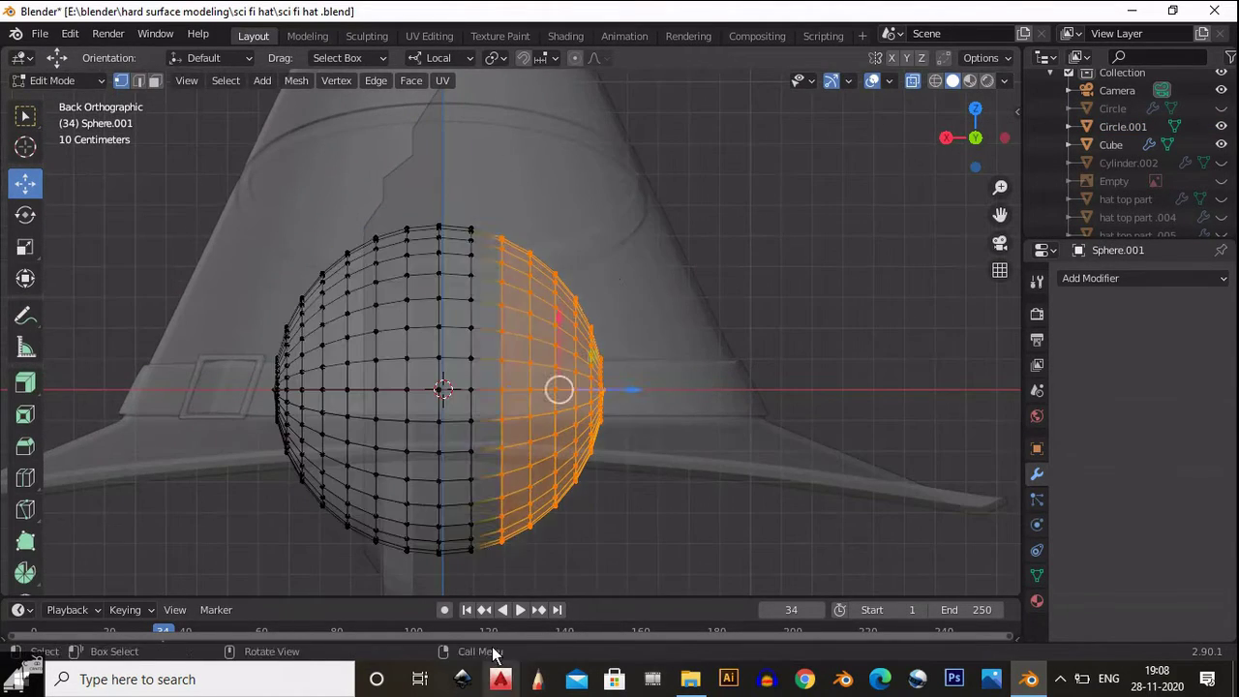
key(ctrl+x)
key(alt+z)
middle_drag(556, 388, 599, 434)
key(Tab)
scroll(422, 468, down, 3)
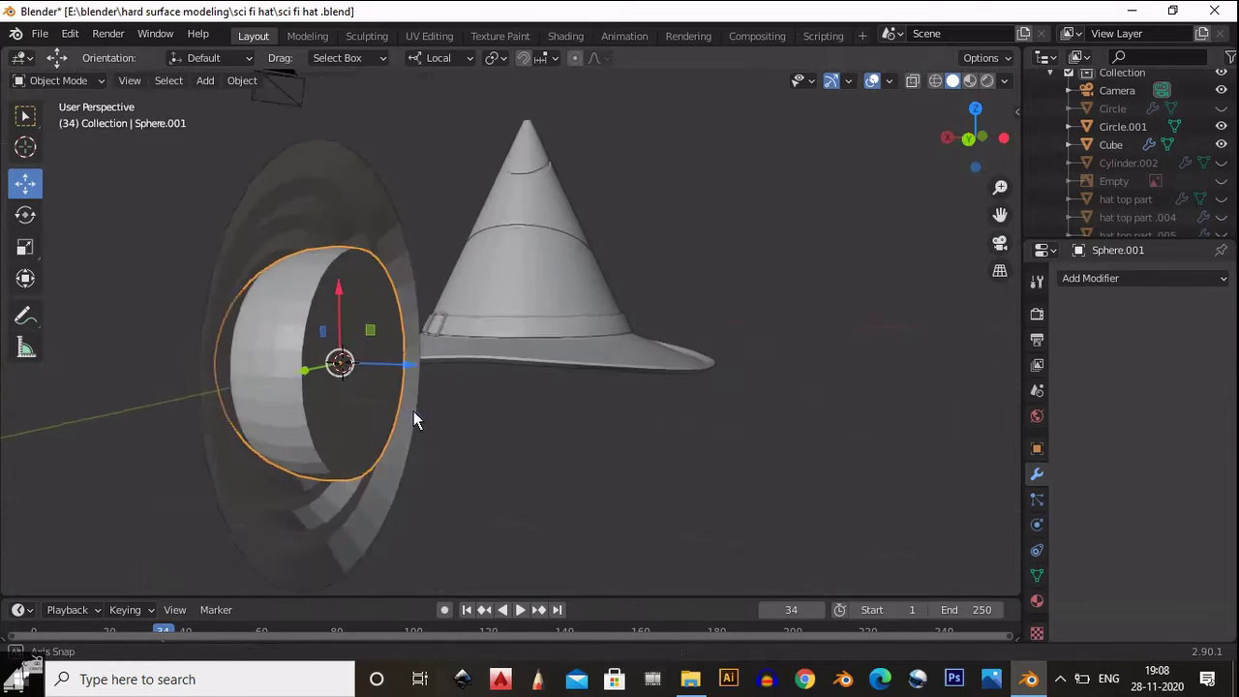
Fill the half-dome's open rim with a flat face.
key(Tab)
alt+click(402, 377)
key(f)
key(Tab)
key(Tab)
scroll(598, 433, up, 3)
key(ctrl+KP_1)
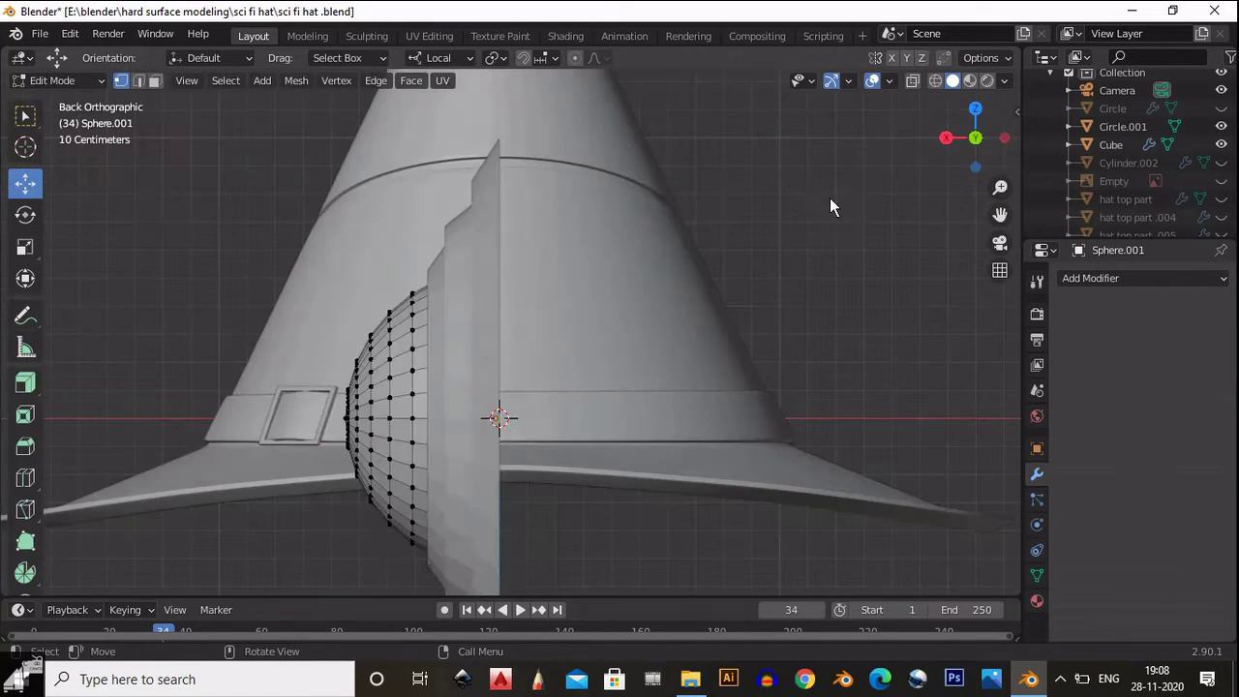
key(Tab)
click(494, 302)
key(Tab)
Select the whole ring and mirror it across its centre.
key(a)
click(296, 81)
click(358, 339)
click(229, 554)
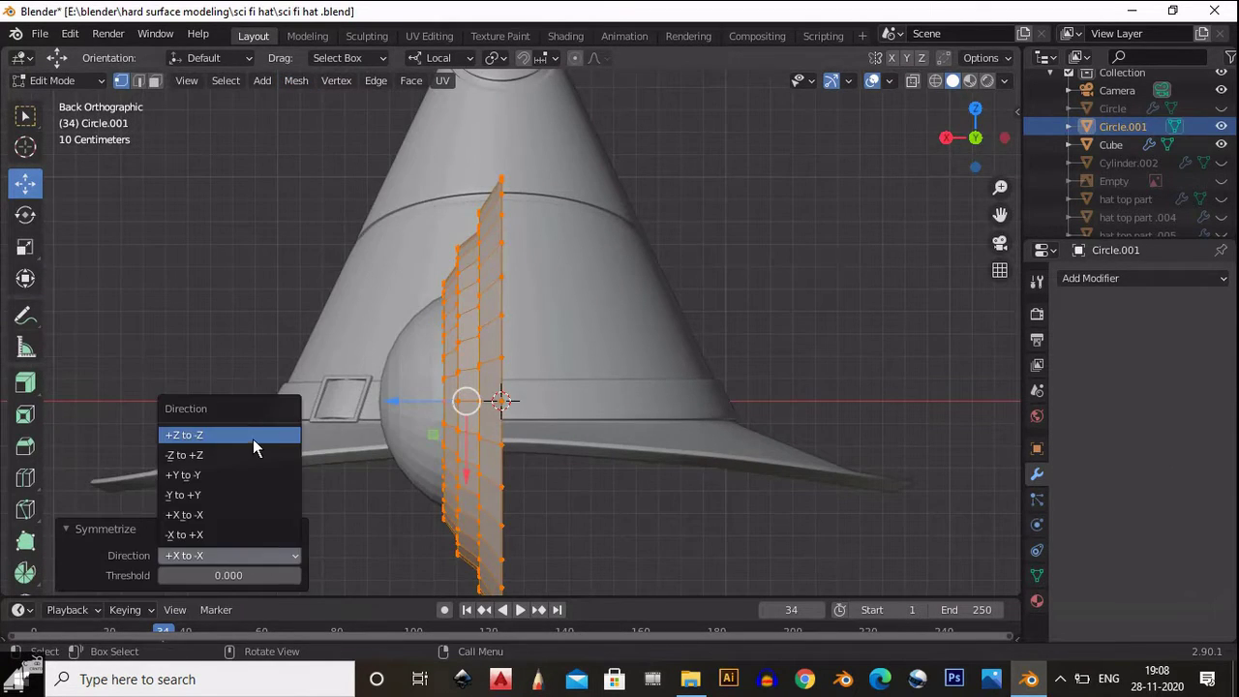
click(252, 440)
key(Tab)
From the back view, dissolve the vertices along the ring's right edge.
scroll(511, 379, down, 3)
middle_drag(511, 379, 1002, 162)
key(ctrl+KP_1)
key(Tab)
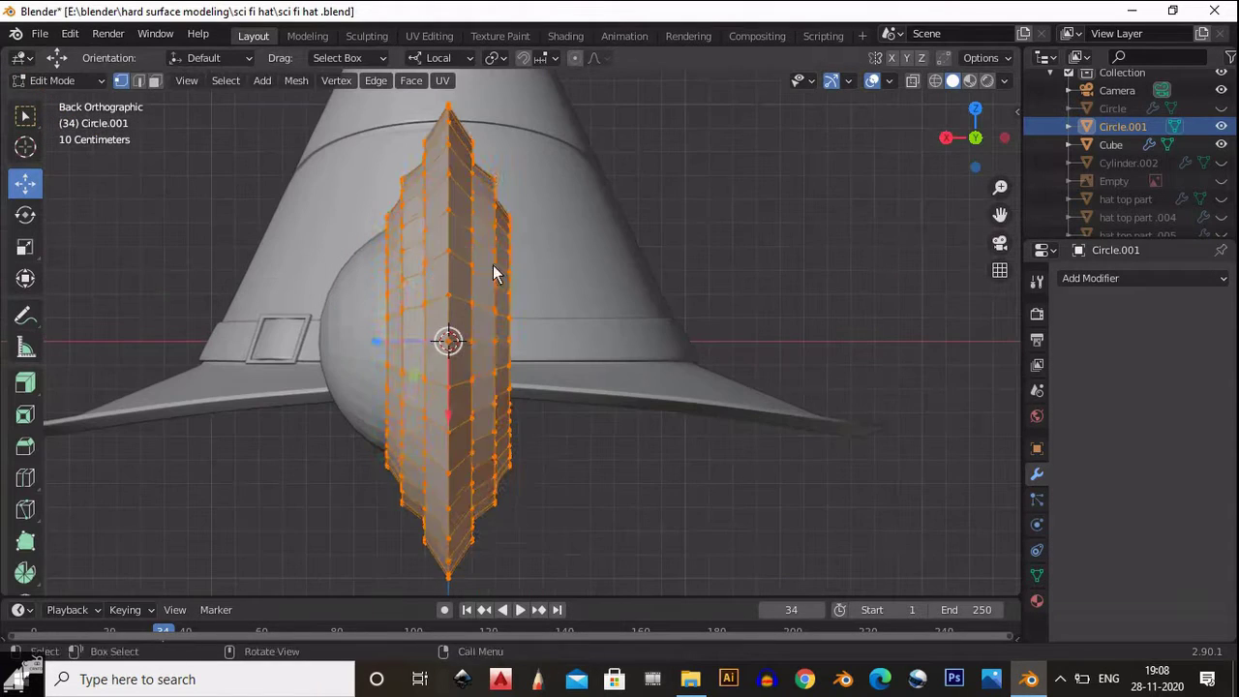
drag(479, 97, 538, 571)
key(ctrl+x)
Select a face loop on the ring, grow the selection, and delete those faces.
middle_drag(503, 272, 473, 365)
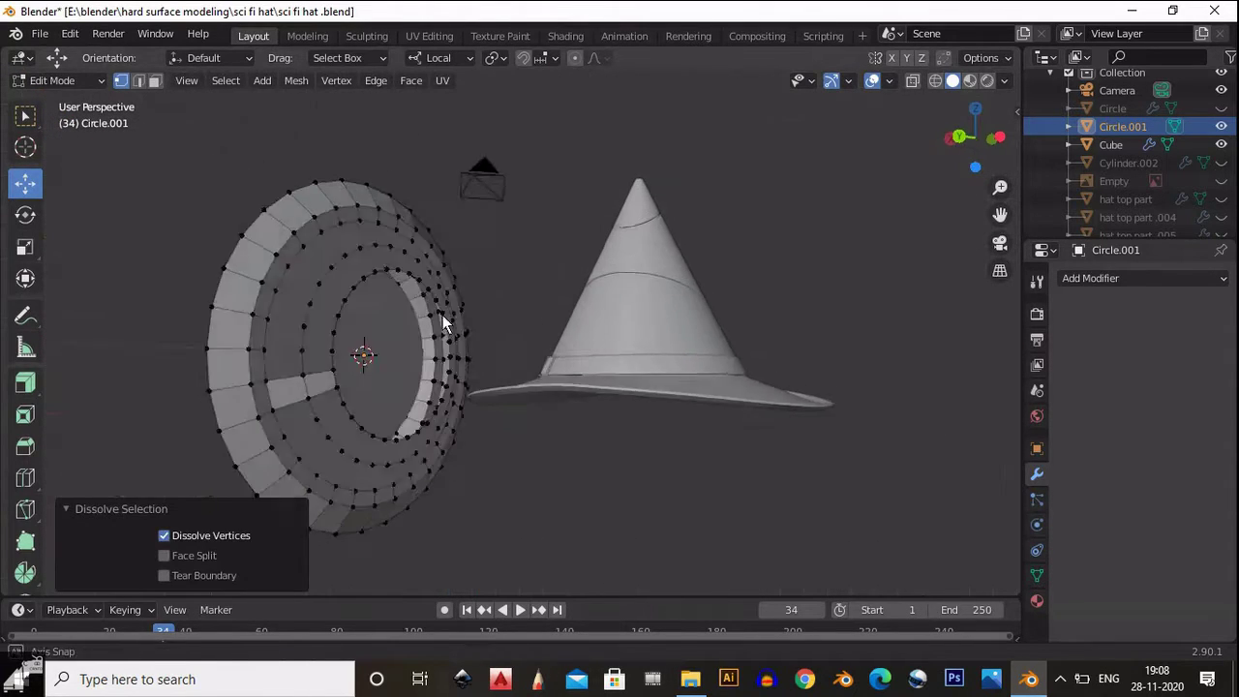
key(3)
key(alt+a)
alt+click(315, 272)
key(ctrl+KP_Add)
key(x)
click(373, 274)
Fill the hole left by the deleted faces with a new face.
key(q)
key(1)
alt+click(368, 237)
key(f)
key(Tab)
Show face orientation and recalculate all the disc's normals to point outside.
click(889, 80)
click(781, 404)
key(Tab)
scroll(382, 349, up, 3)
key(a)
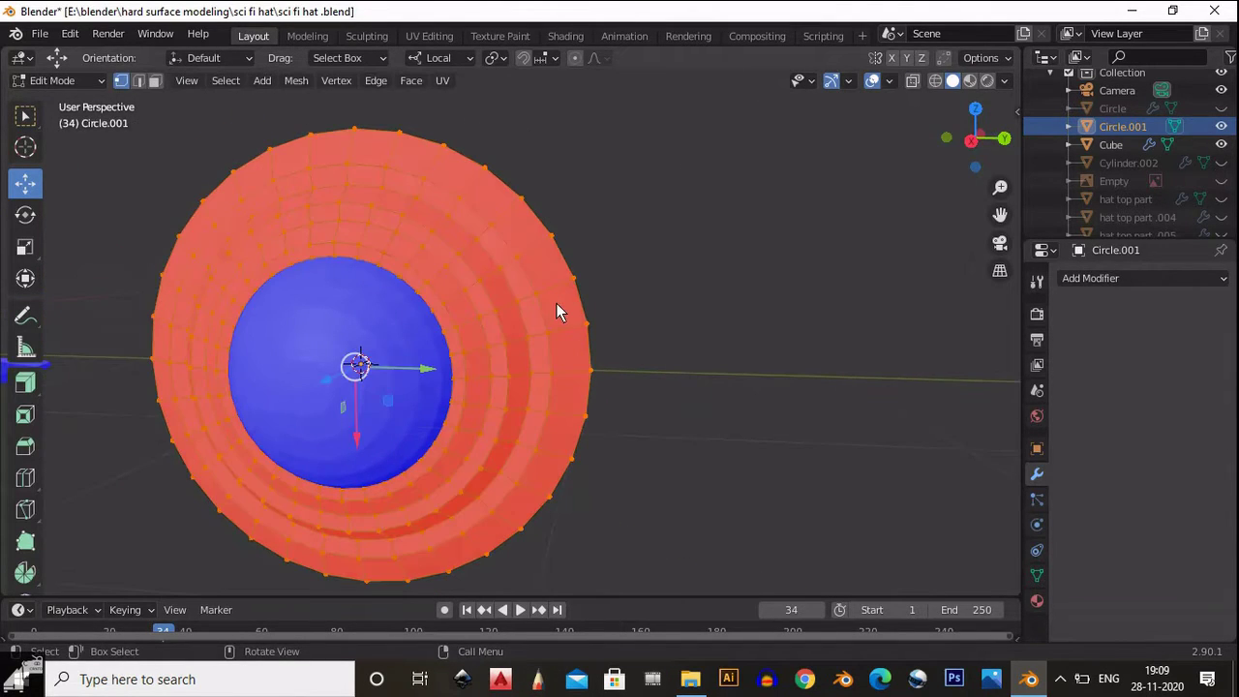
key(n)
key(alt+n)
click(559, 316)
Turn the Face Orientation overlay back off in Object Mode.
scroll(532, 343, down, 3)
middle_drag(530, 348, 567, 326)
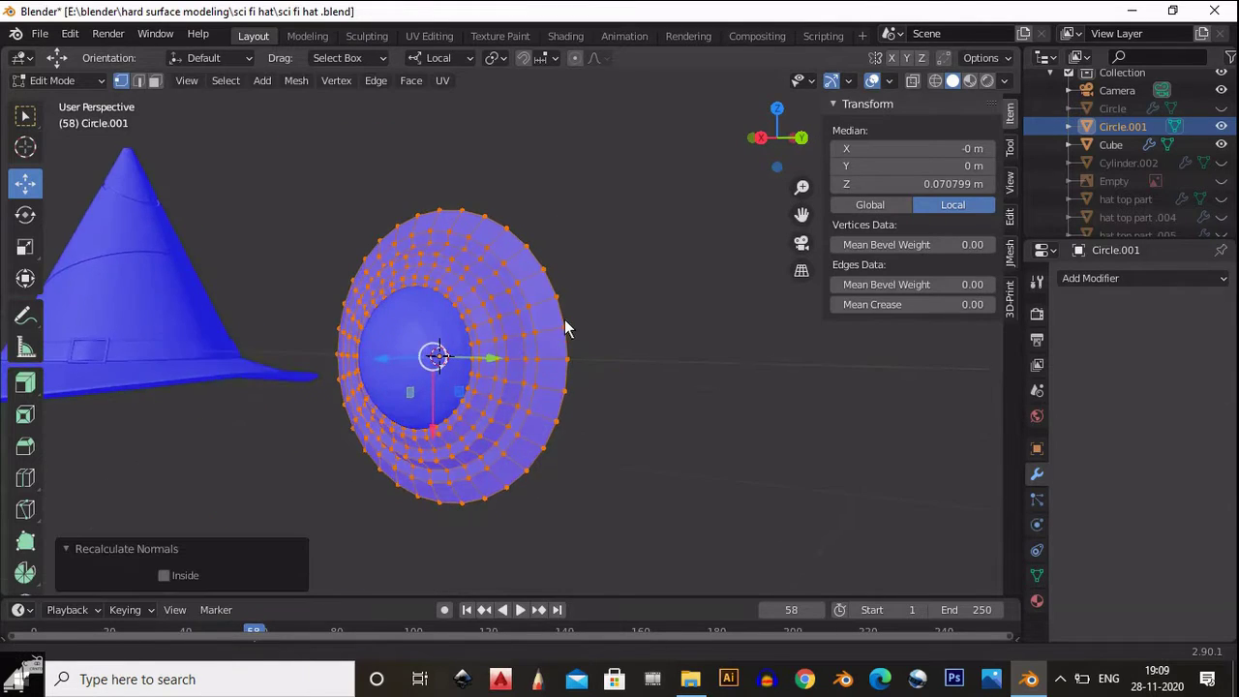
key(Tab)
scroll(664, 515, up, 2)
click(890, 80)
click(780, 404)
Shade the disc smooth.
scroll(535, 339, up, 2)
right_click(492, 307)
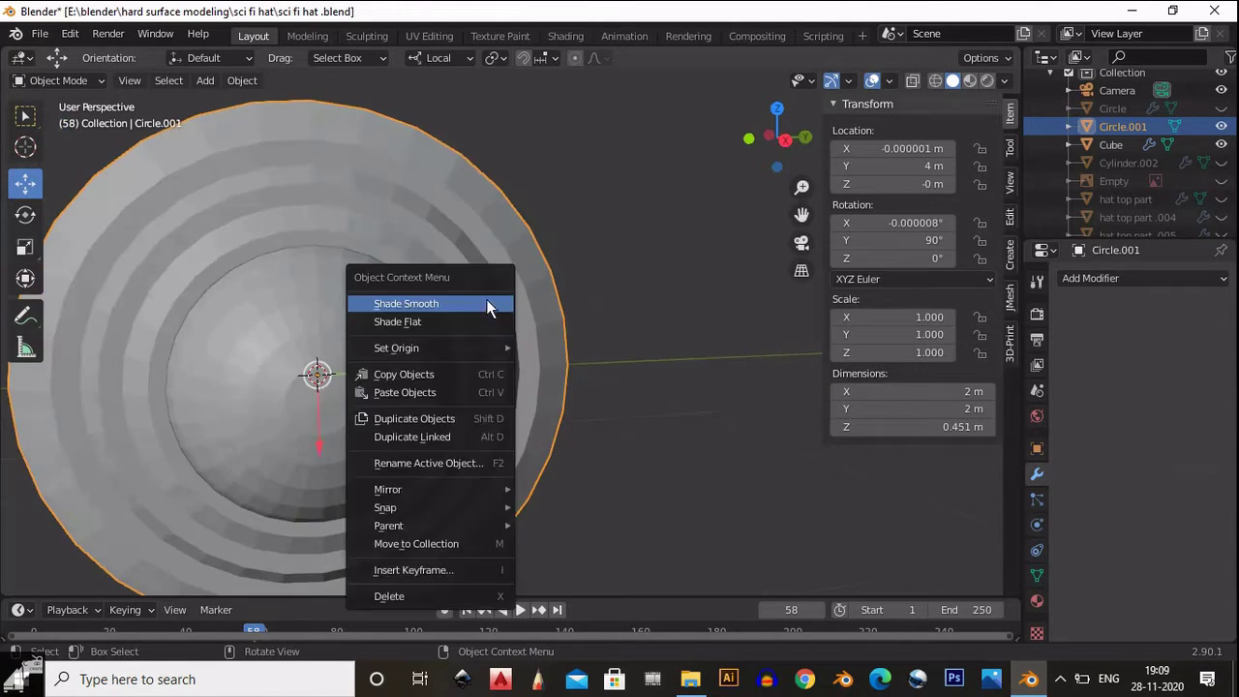
key(KP_3)
middle_drag(686, 290, 623, 326)
scroll(622, 326, up, 2)
right_click(629, 300)
click(619, 291)
Add a Bevel modifier with 0.005 m amount, limited by Angle.
click(1037, 575)
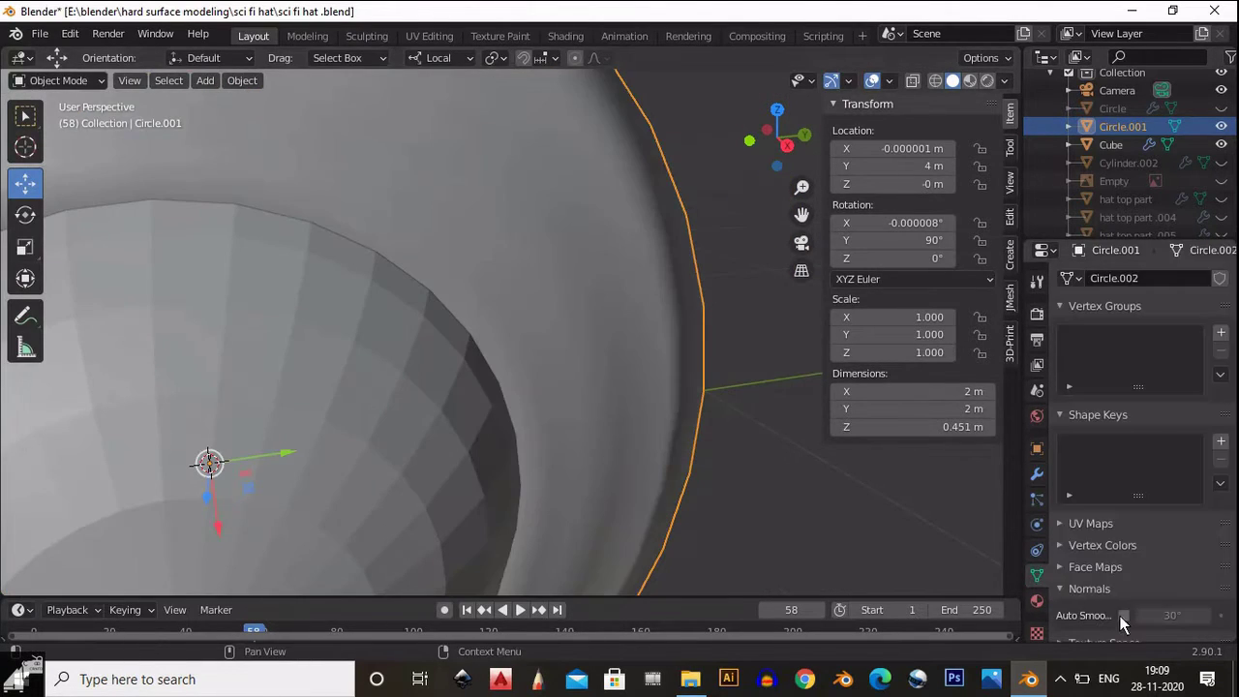
scroll(677, 387, down, 3)
click(1036, 475)
click(1143, 278)
click(716, 496)
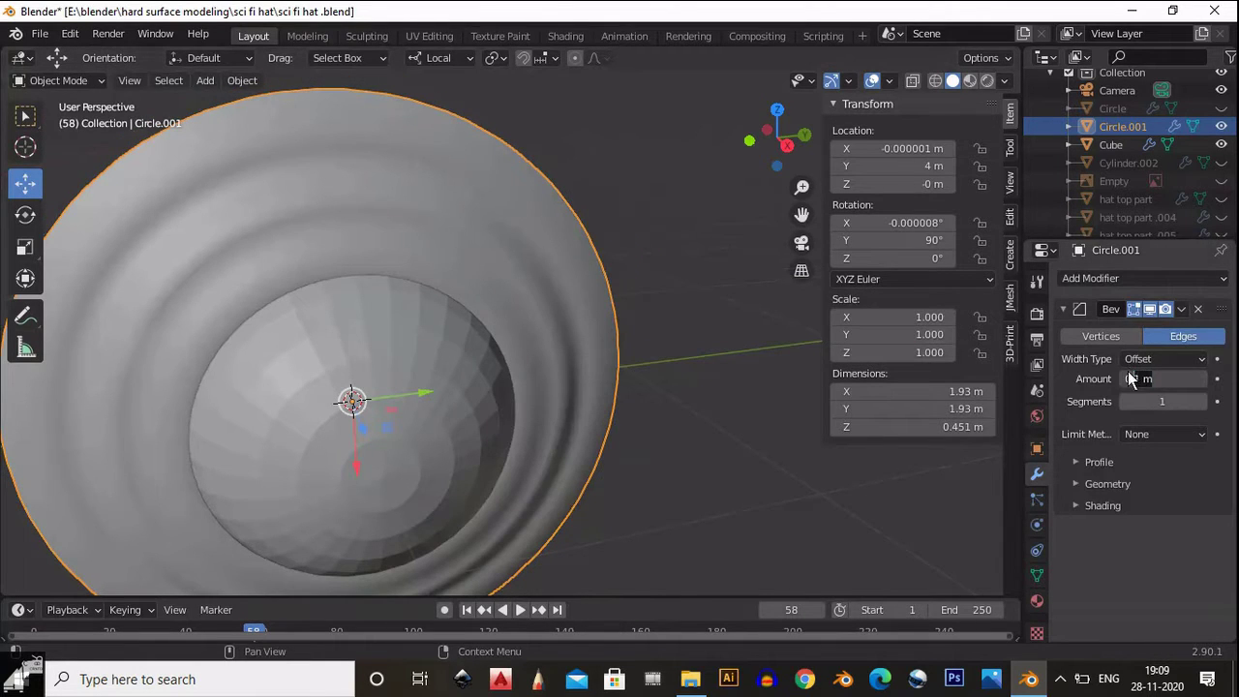
drag(1128, 378, 1147, 379)
click(1164, 434)
click(1173, 475)
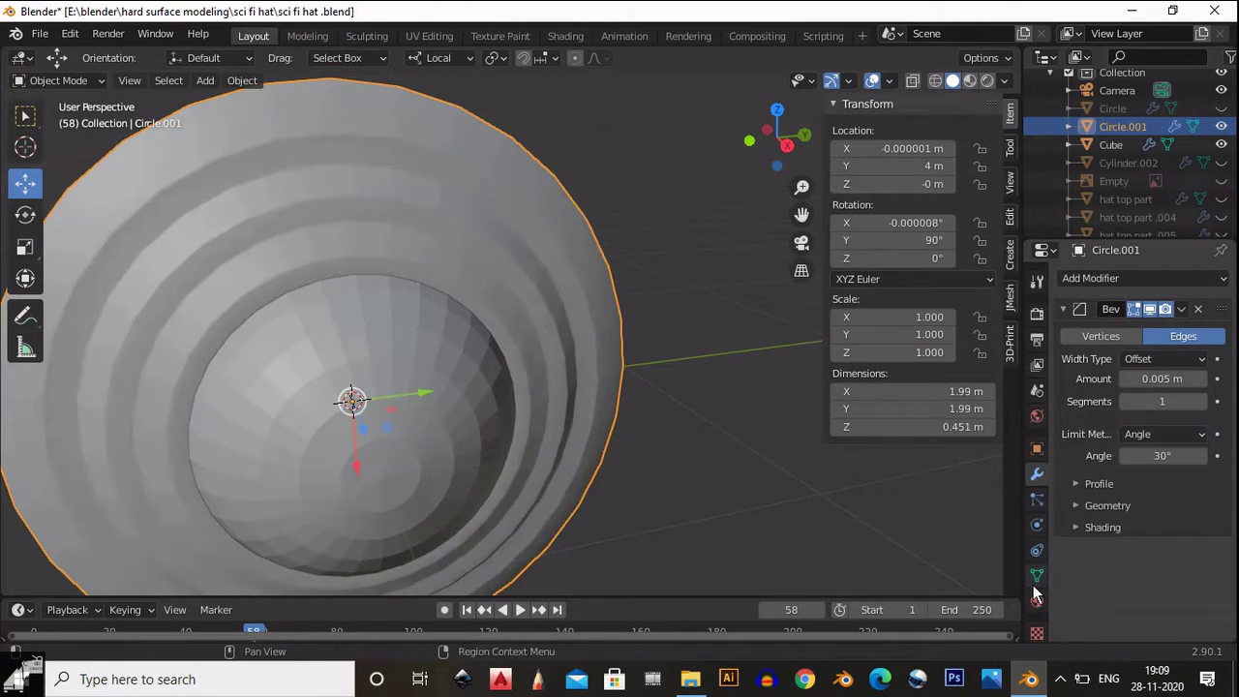
click(1064, 309)
Add a Subdivision Surface modifier to the disc.
click(1142, 278)
click(936, 572)
middle_drag(639, 407, 493, 364)
click(493, 366)
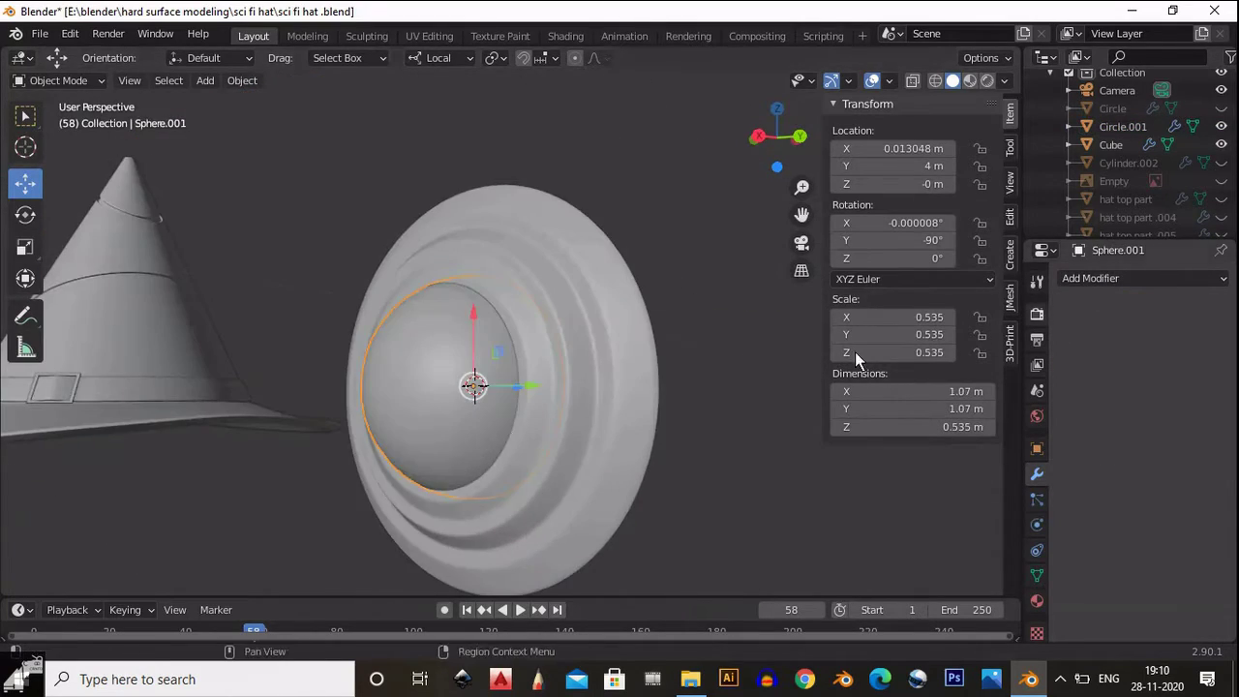
scroll(598, 519, up, 5)
In face select mode with X-ray on, select alternating faces along the disc's upper outer rim.
middle_drag(581, 485, 625, 371)
click(569, 389)
key(Tab)
scroll(559, 413, down, 2)
scroll(625, 374, up, 2)
key(alt+a)
key(3)
click(915, 82)
scroll(678, 368, up, 1)
drag(685, 360, 610, 378)
shift+click(604, 265)
shift+click(549, 136)
shift+drag(532, 156, 496, 194)
Keep selecting every other rim face around the left, lower and lower-right edge.
shift+middle_drag(496, 193, 594, 254)
shift+drag(494, 124, 500, 192)
shift+drag(369, 103, 393, 158)
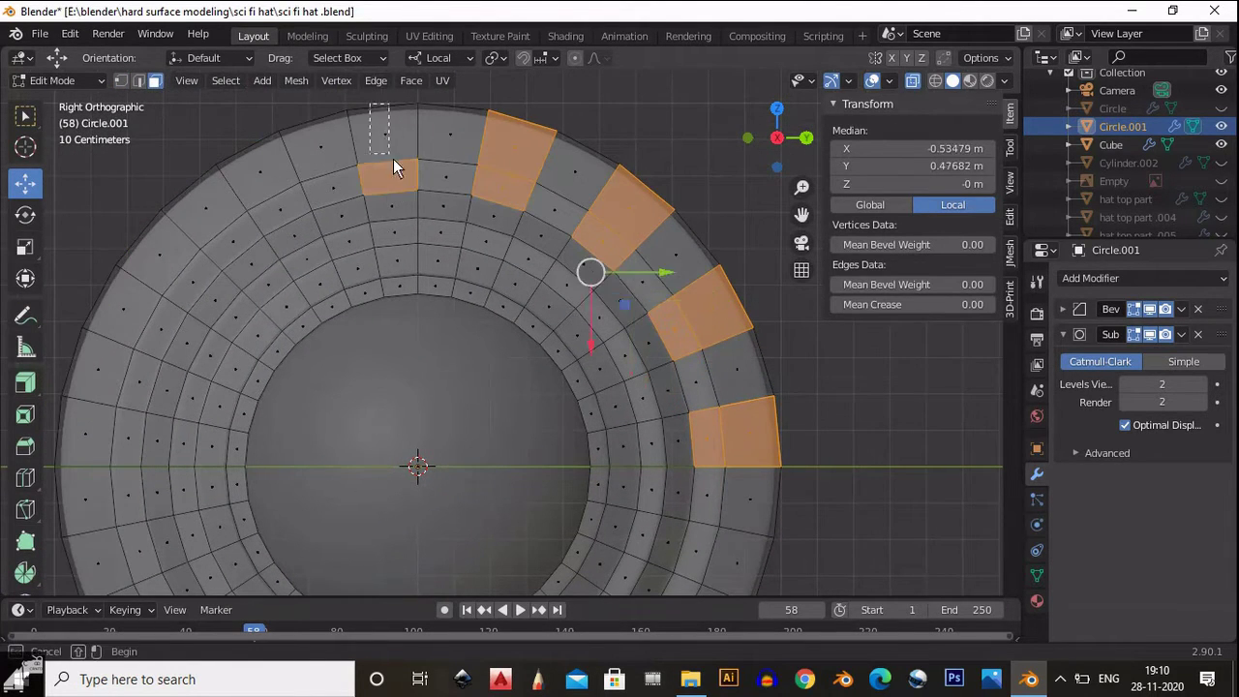
shift+middle_drag(393, 159, 521, 210)
shift+click(401, 240)
shift+click(298, 315)
shift+middle_drag(309, 328, 373, 172)
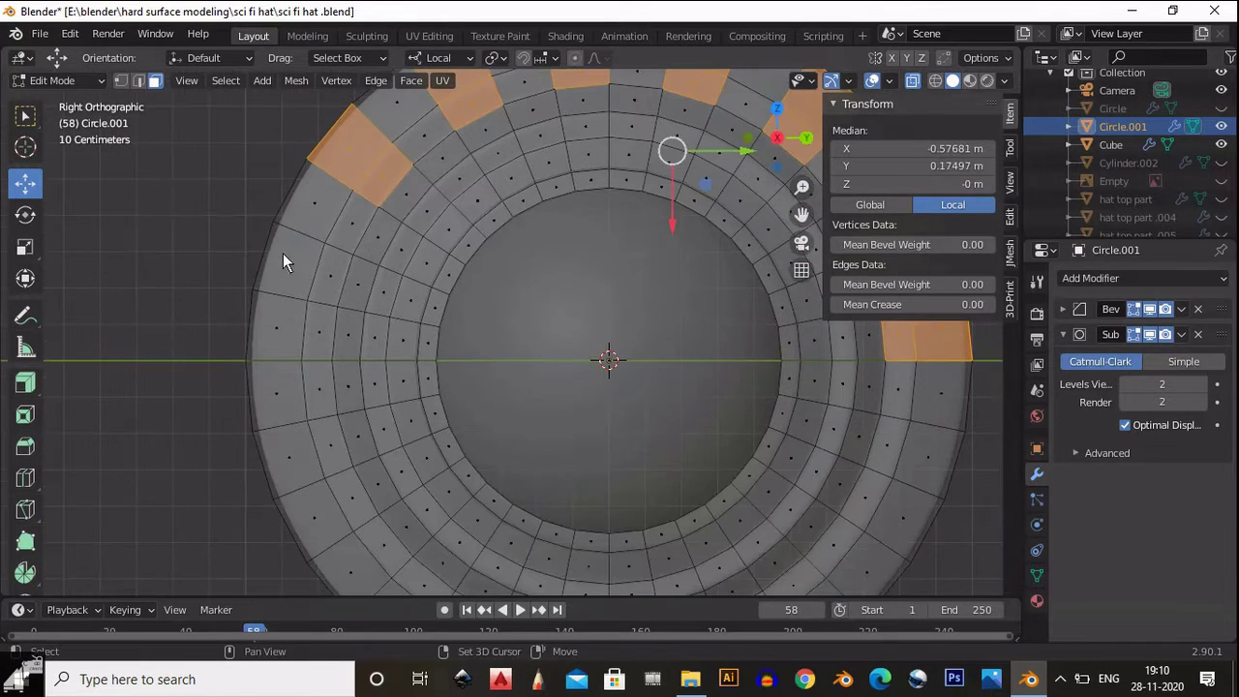
shift+click(283, 260)
shift+click(295, 387)
shift+middle_drag(309, 377, 263, 230)
shift+drag(263, 360, 289, 395)
shift+drag(344, 469, 367, 492)
shift+click(476, 520)
shift+click(593, 526)
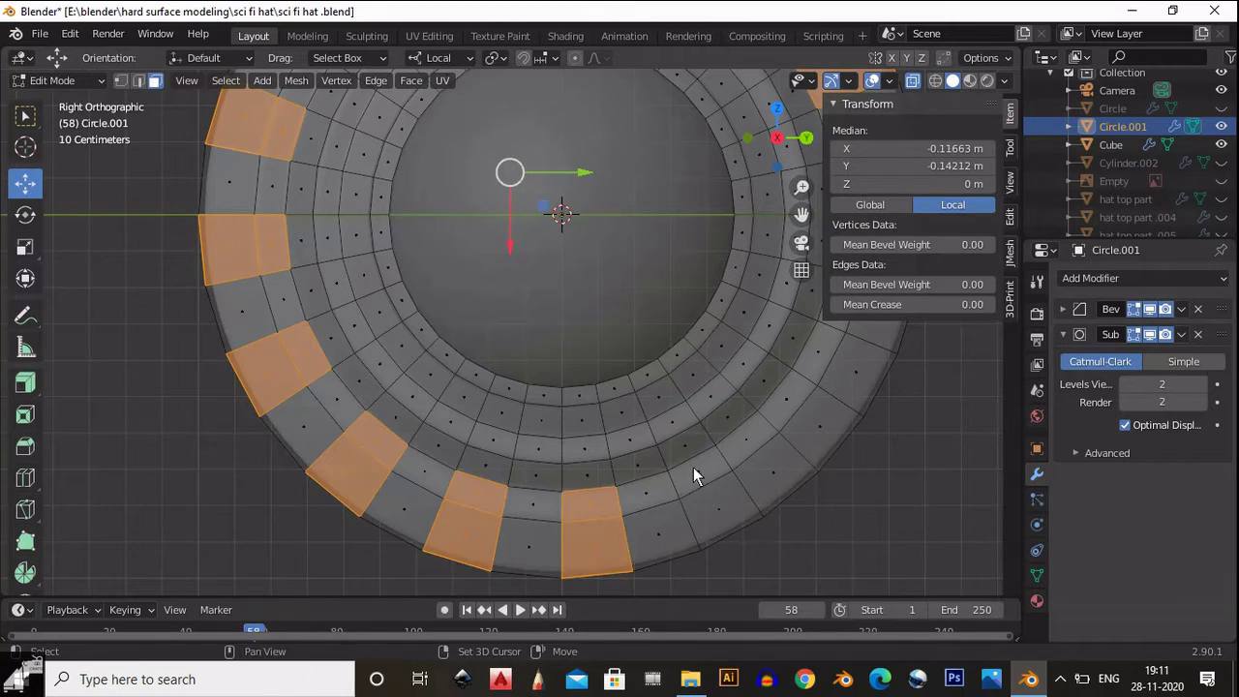
shift+middle_drag(693, 466, 555, 391)
shift+click(591, 416)
shift+click(639, 312)
key(KP_Decimal)
Extrude the selected rim faces along their normals and reduce the offset into small blocks.
middle_drag(507, 323, 77, 368)
click(25, 382)
drag(461, 321, 480, 363)
middle_drag(480, 363, 586, 318)
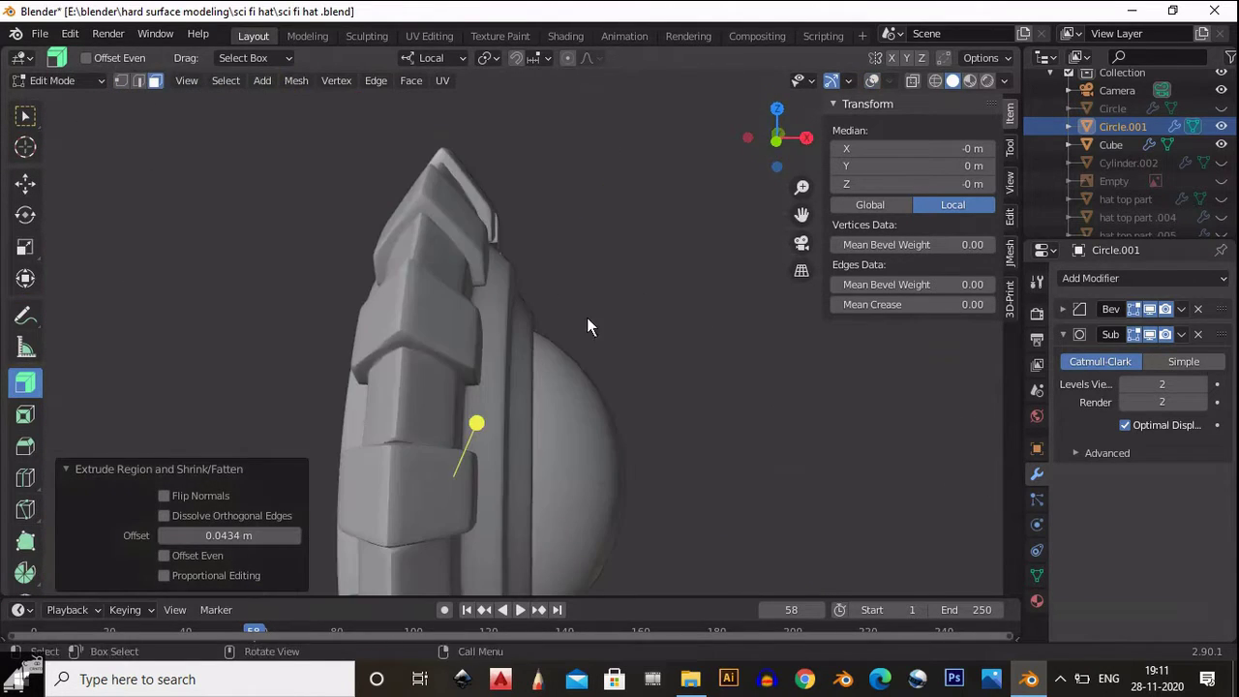
click(1037, 574)
middle_drag(735, 503, 644, 358)
drag(229, 538, 1088, 567)
middle_drag(534, 169, 526, 274)
Add three evenly centred loop cuts around the disc's middle ring.
key(Tab)
scroll(731, 256, down, 3)
scroll(567, 361, up, 2)
key(Tab)
key(ctrl+r)
scroll(526, 274, up, 2)
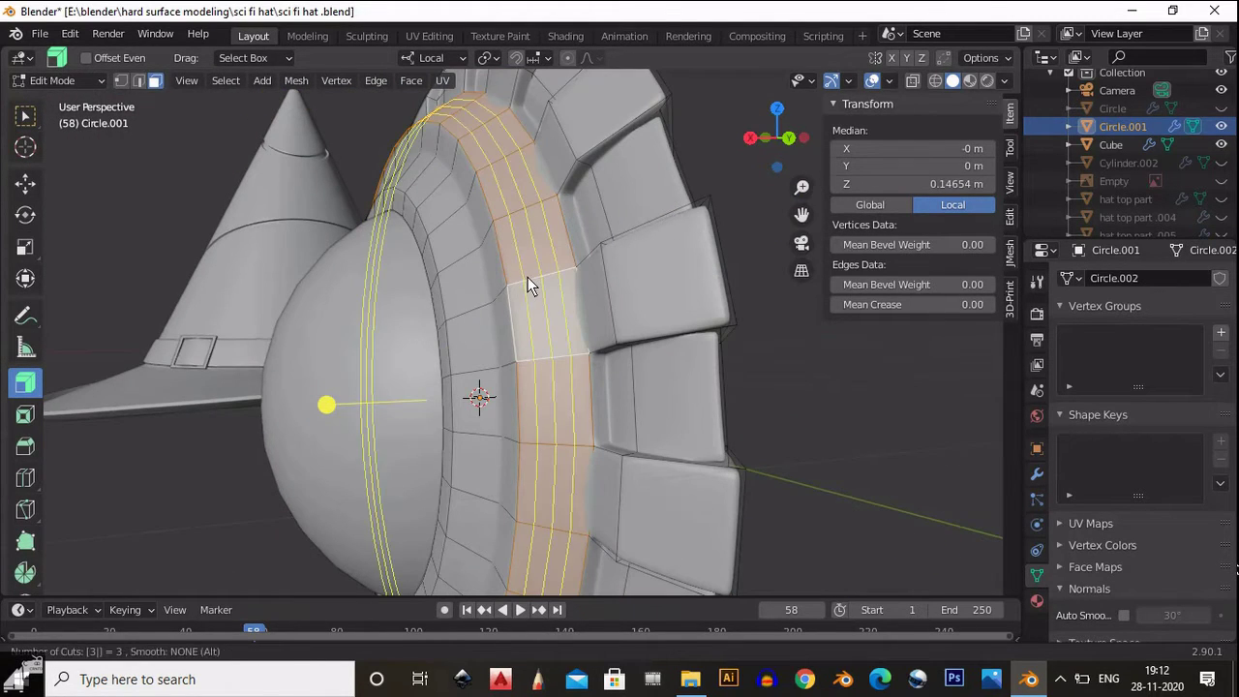
click(527, 277)
right_click(524, 261)
Bevel the new edge loops with a 0.009 m width.
click(25, 445)
key(ctrl+b)
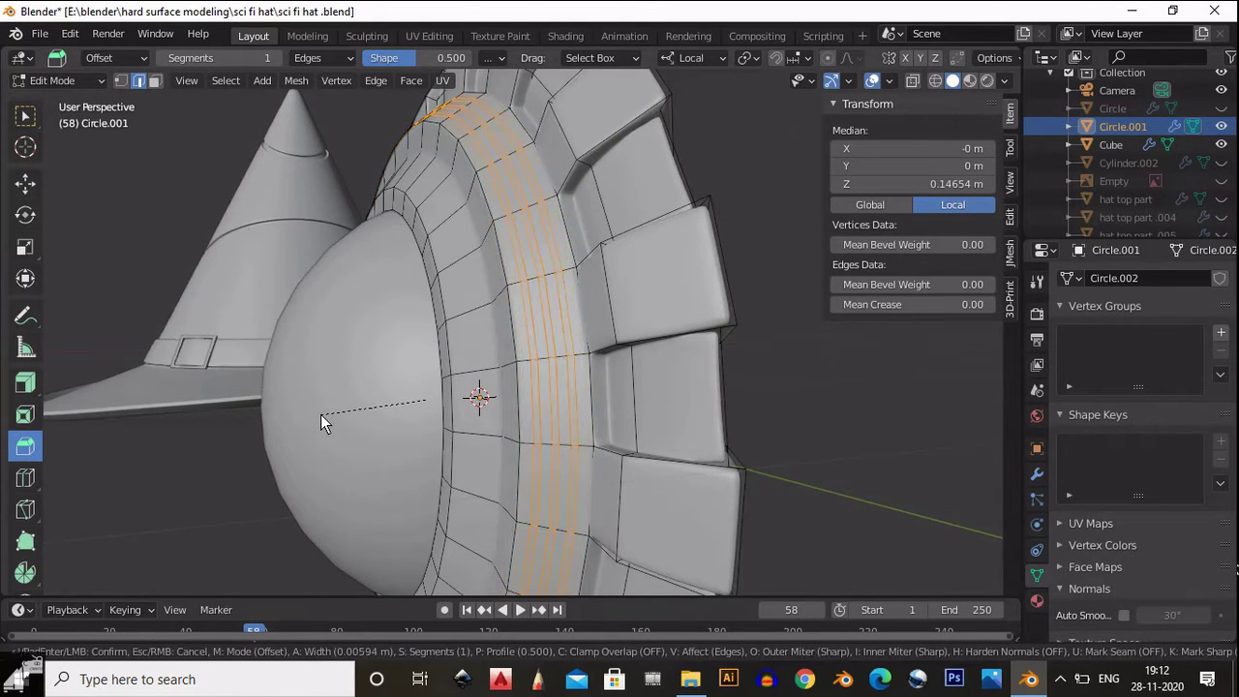
click(320, 414)
scroll(319, 414, up, 3)
click(241, 298)
text(0.007)
key(BackSpace)
text(9)
key(Return)
Extrude the beveled faces inward to form grooves.
scroll(457, 351, down, 3)
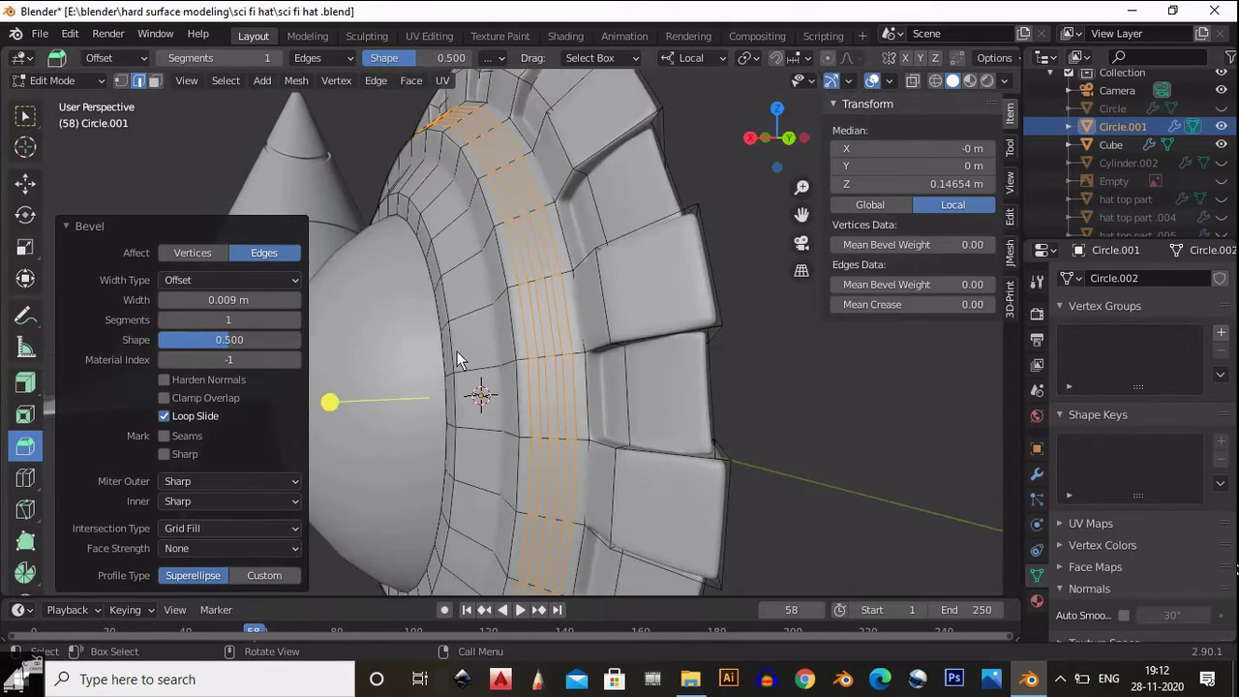
key(i)
middle_drag(382, 349, 540, 425)
click(495, 439)
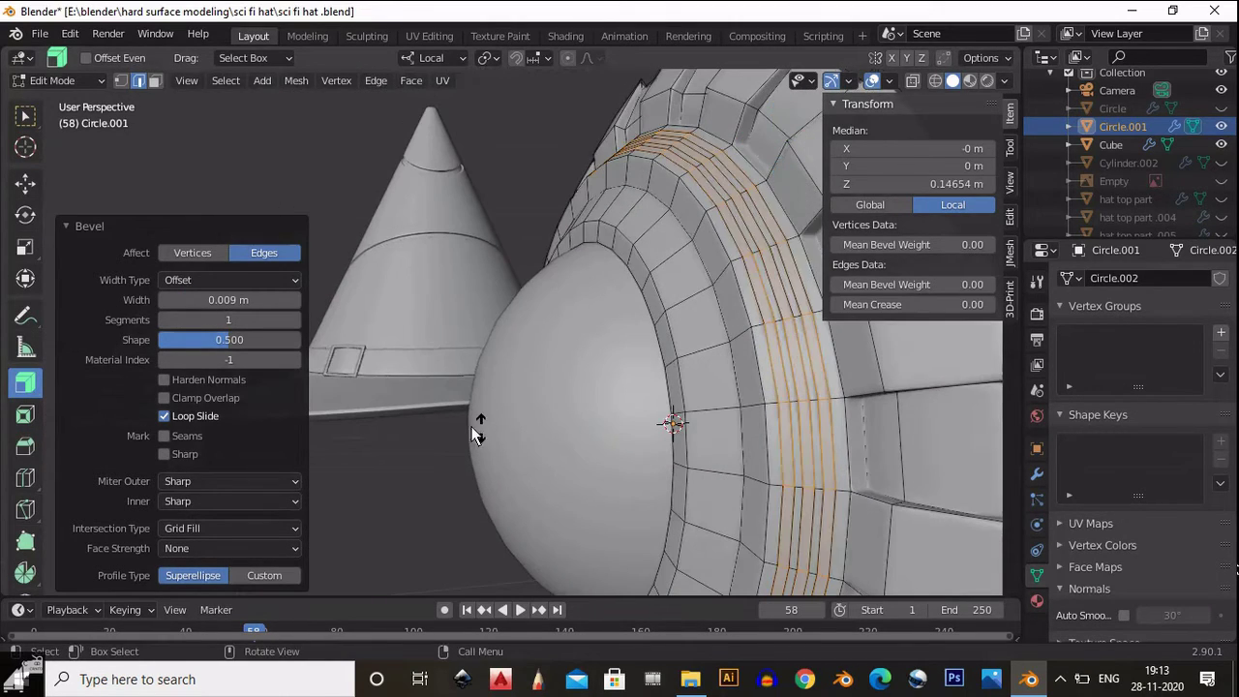
key(alt+e)
click(685, 359)
middle_drag(686, 359, 580, 290)
Set the groove extrusion depth to -0.01 m.
double_click(240, 535)
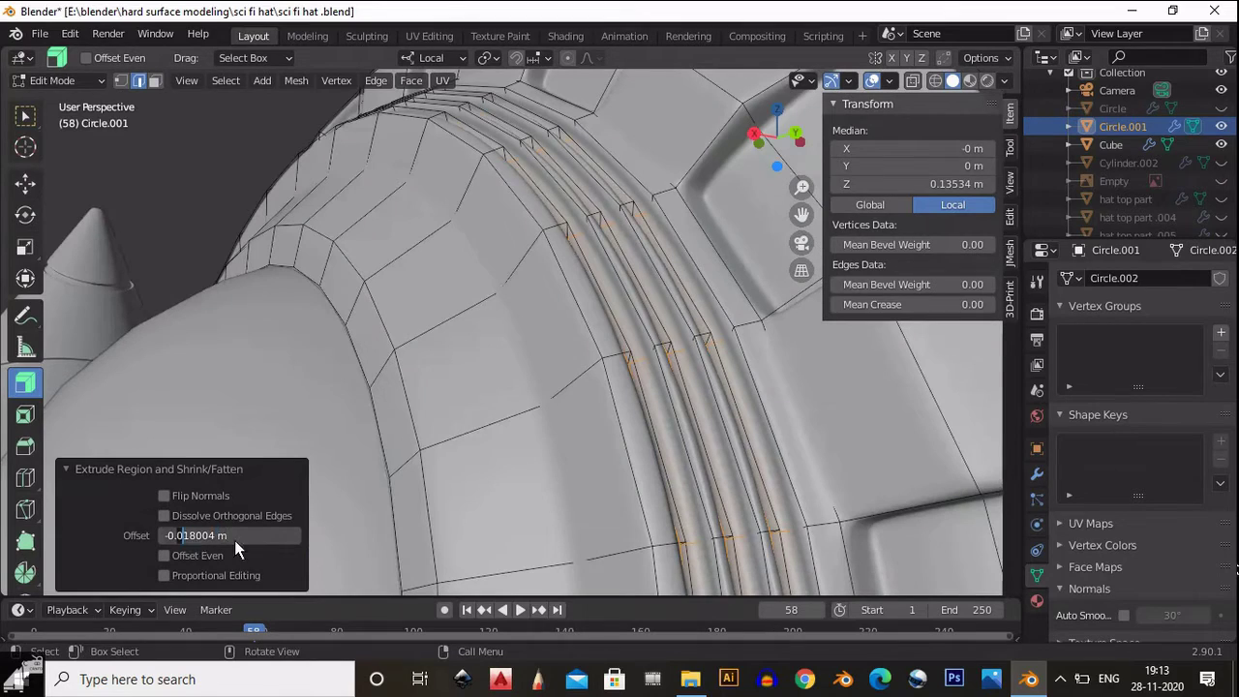
text(-0.005)
key(Return)
middle_drag(387, 407, 257, 533)
double_click(200, 534)
text(-0.01)
key(Return)
middle_drag(339, 455, 763, 374)
Select the disc's inner face ring from the side view and begin insetting it.
key(Tab)
scroll(607, 398, down, 5)
key(KP_3)
key(Tab)
key(3)
alt+click(474, 310)
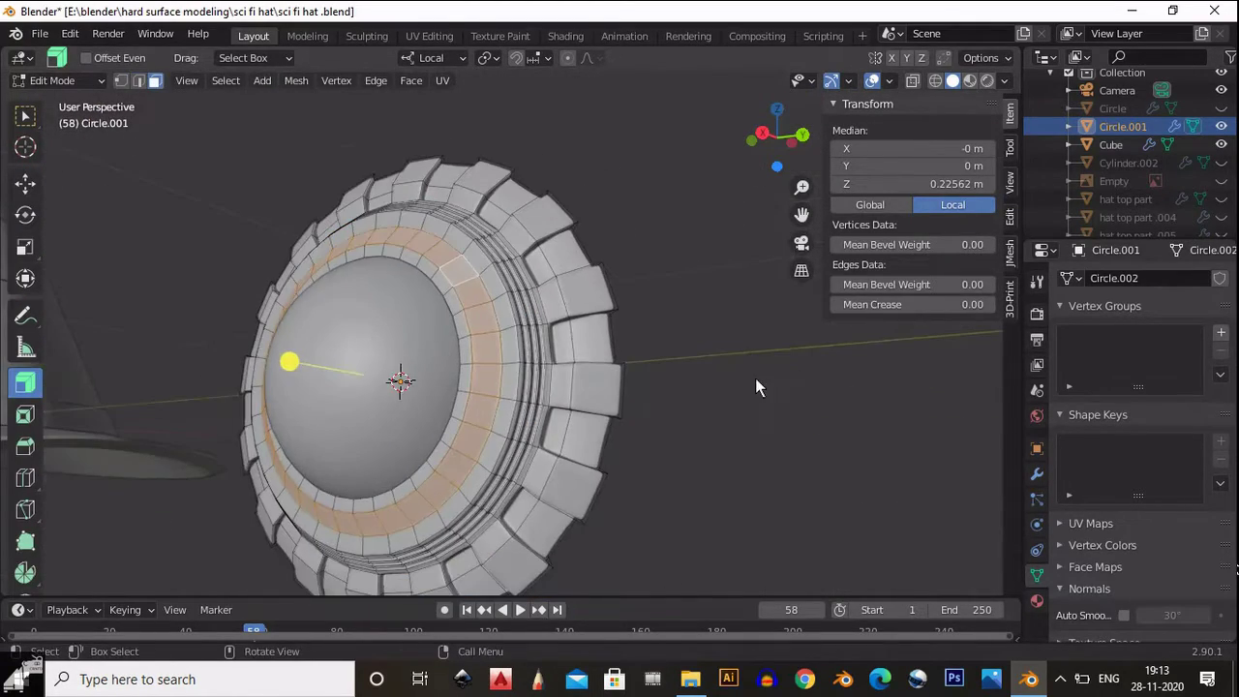
key(i)
click(742, 370)
mouse_move(738, 415)
middle_down()
mouse_move(517, 376)
mouse_move(732, 423)
middle_up()
key(i)
right_click(721, 417)
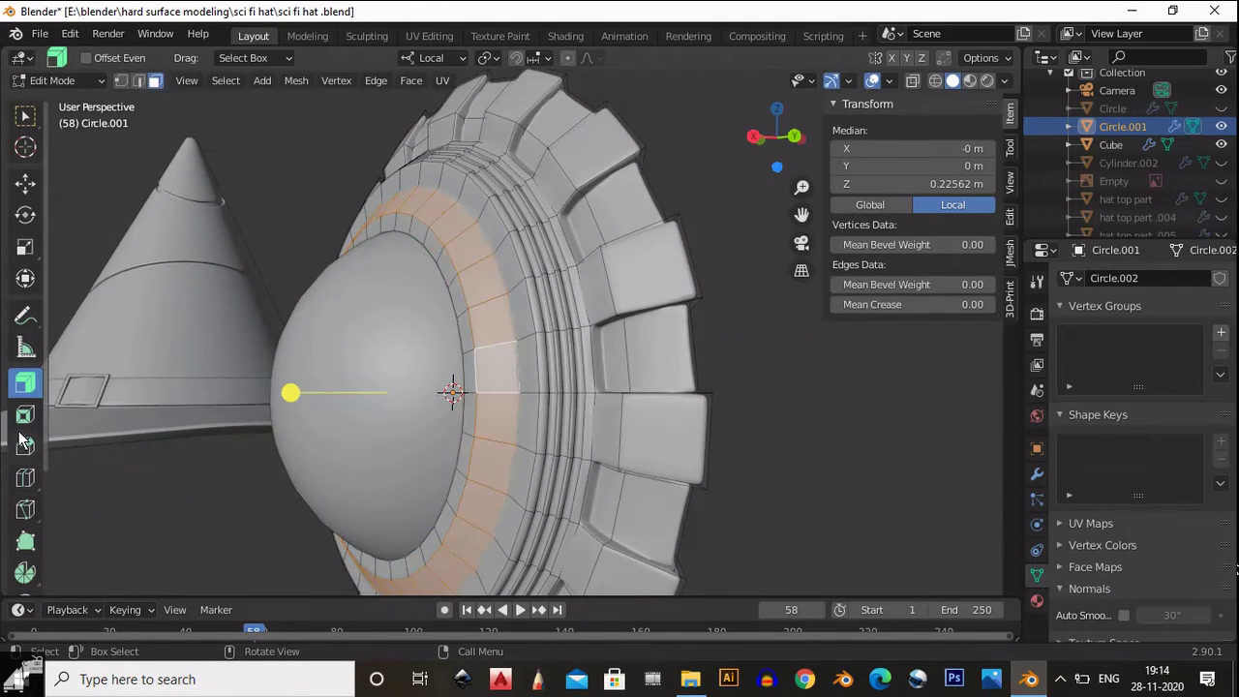
Inset the inner ring with a 0.02 m thickness.
key(i)
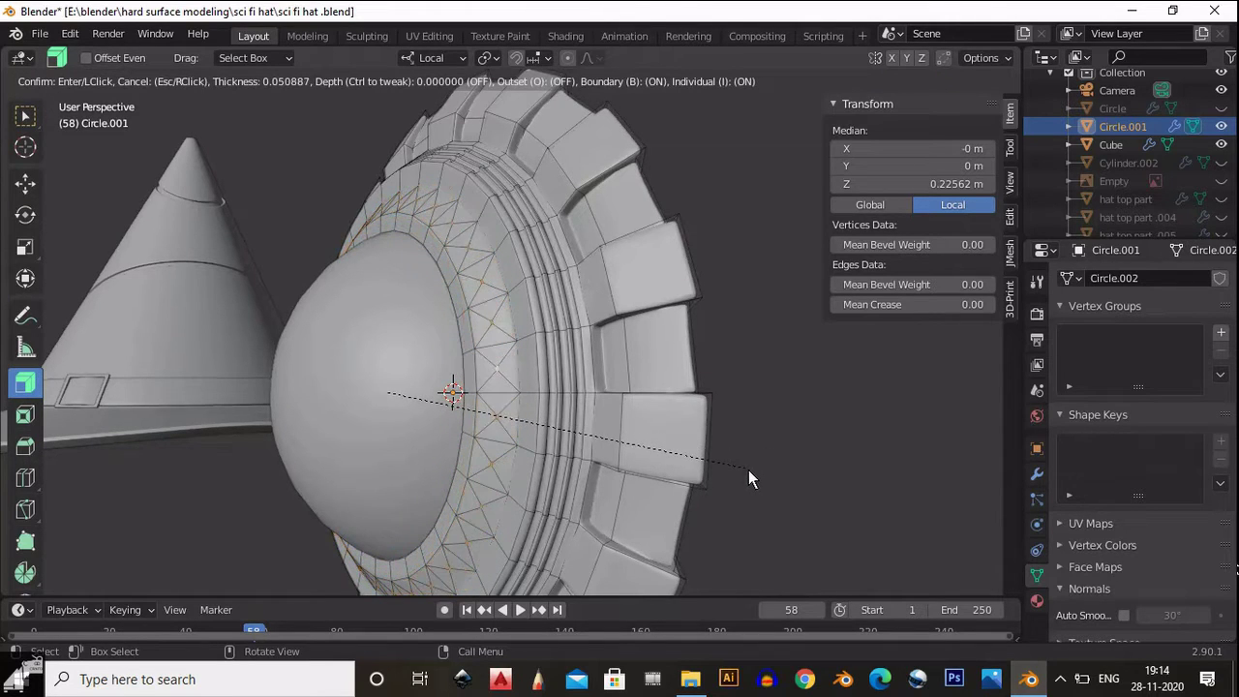
click(758, 477)
scroll(475, 377, up, 5)
click(238, 475)
text(0.005)
key(Return)
scroll(544, 262, down, 5)
scroll(552, 317, up, 3)
click(223, 475)
text(0.02)
key(Return)
Raise the inset inner ring by extruding it along normals.
middle_drag(579, 313, 488, 476)
key(alt+e)
click(304, 326)
click(315, 328)
Save the hat file and select the sphere in side view.
key(Tab)
scroll(399, 260, up, 3)
key(ctrl+s)
middle_drag(399, 260, 566, 380)
scroll(566, 379, down, 3)
click(435, 358)
key(KP_3)
Slide the emblem along Y toward the hat and snap it to the 3D cursor.
key(g)
key(y)
click(287, 387)
shift+middle_drag(288, 387, 539, 344)
key(g)
key(y)
click(539, 344)
key(shift+s)
key(8)
shift+middle_drag(698, 360, 557, 360)
key(shift+s)
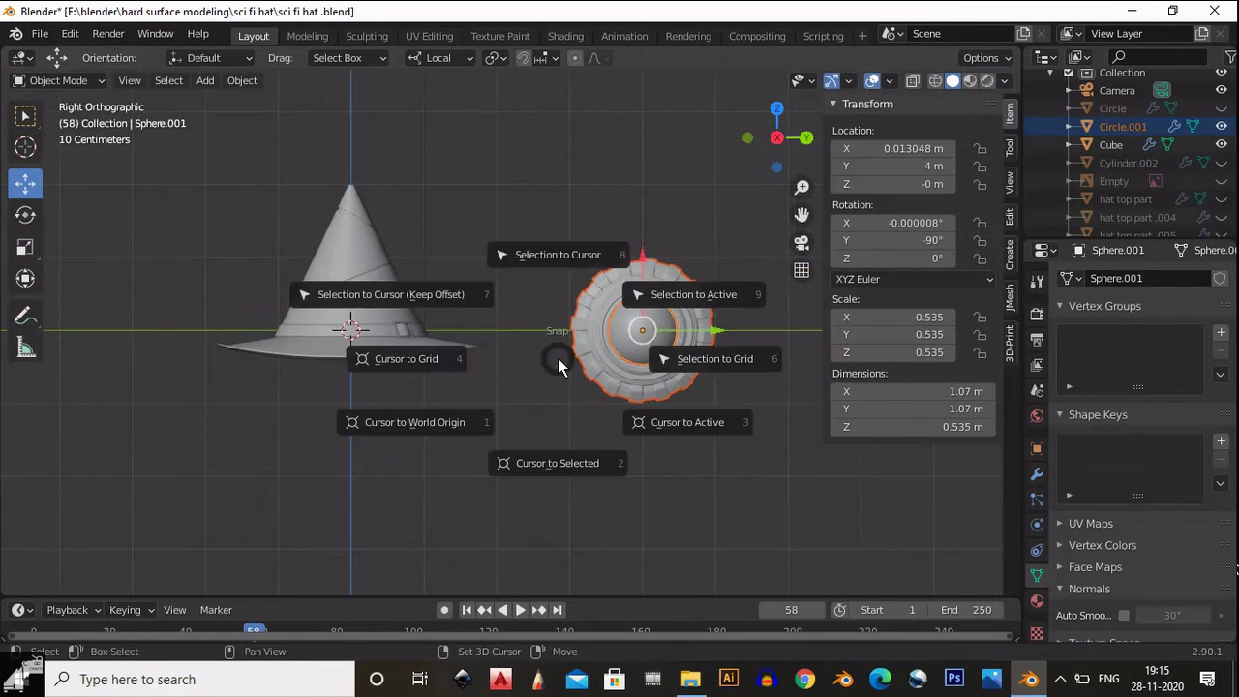
key(8)
With global orientation, move the emblem 1 m along X and scale it to 0.3.
middle_drag(428, 381, 475, 332)
key(KP_1)
click(469, 60)
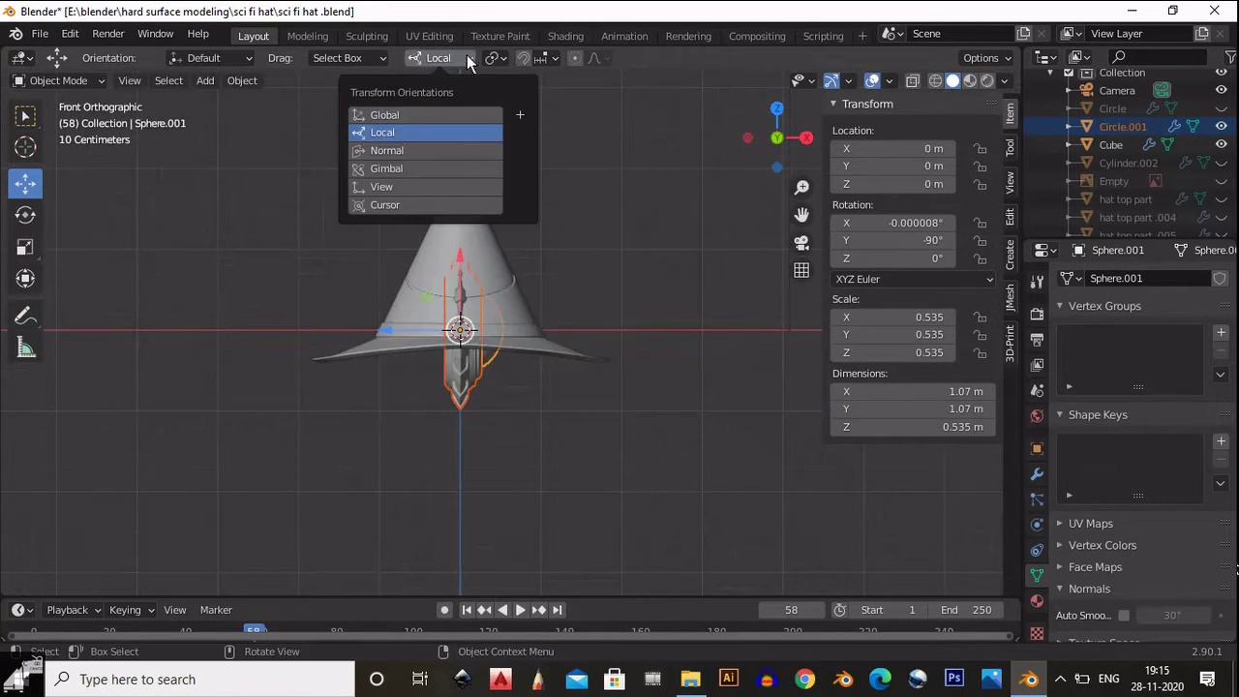
click(384, 115)
scroll(576, 246, up, 5)
scroll(711, 310, up, 3)
key(g)
key(x)
key(1)
key(Return)
scroll(711, 310, down, 4)
text(s0.3)
key(Return)
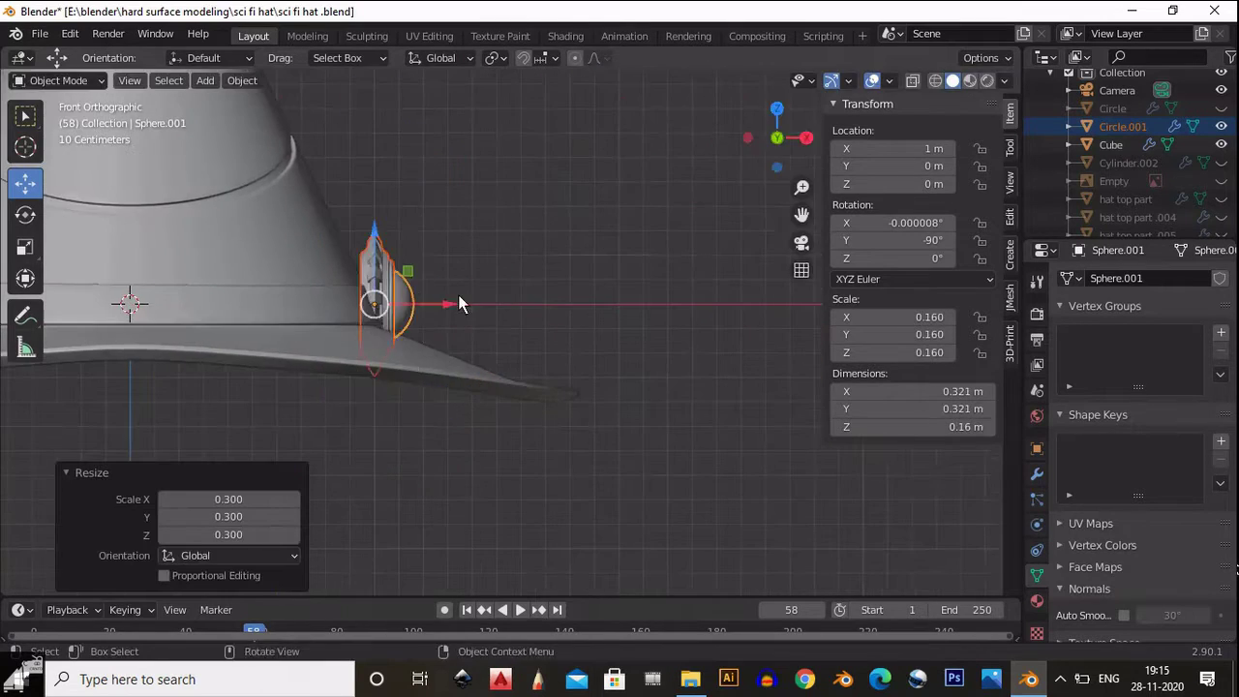
Raise the emblem 0.5 m and tilt it toward the cone using local orientation.
key(ctrl+KP_1)
text(gz0.5)
key(Return)
scroll(512, 299, up, 3)
key(r)
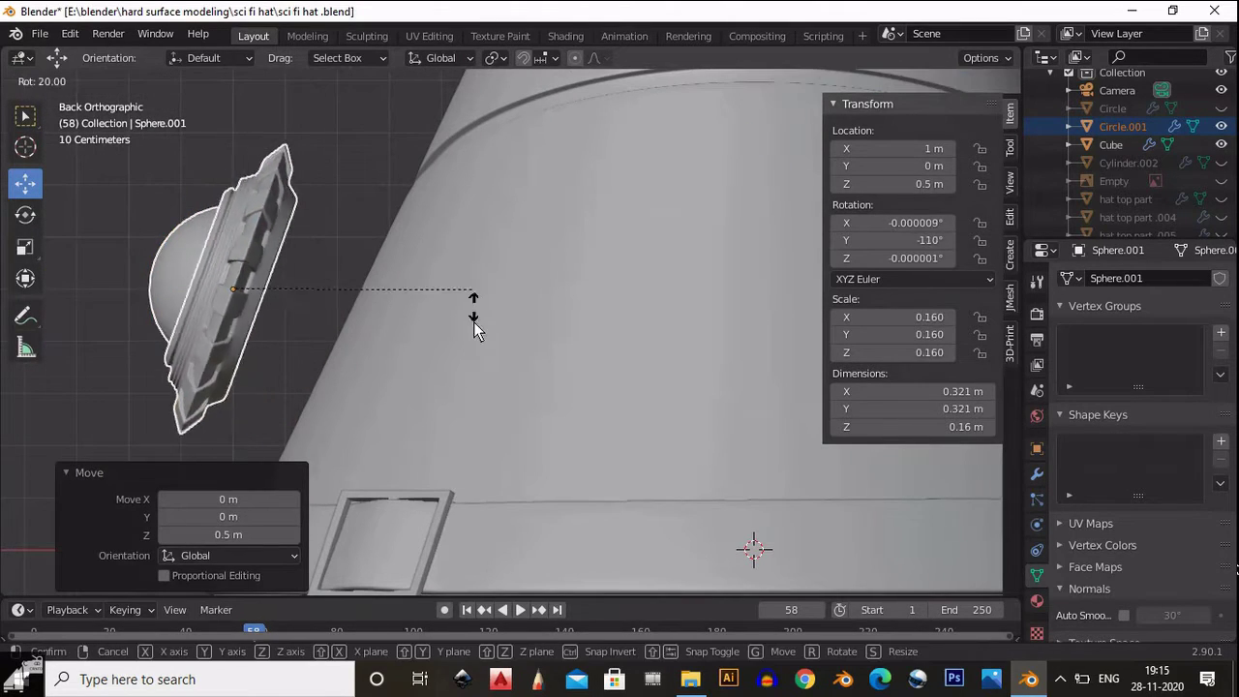
click(473, 322)
click(442, 58)
click(431, 130)
key(r)
click(326, 321)
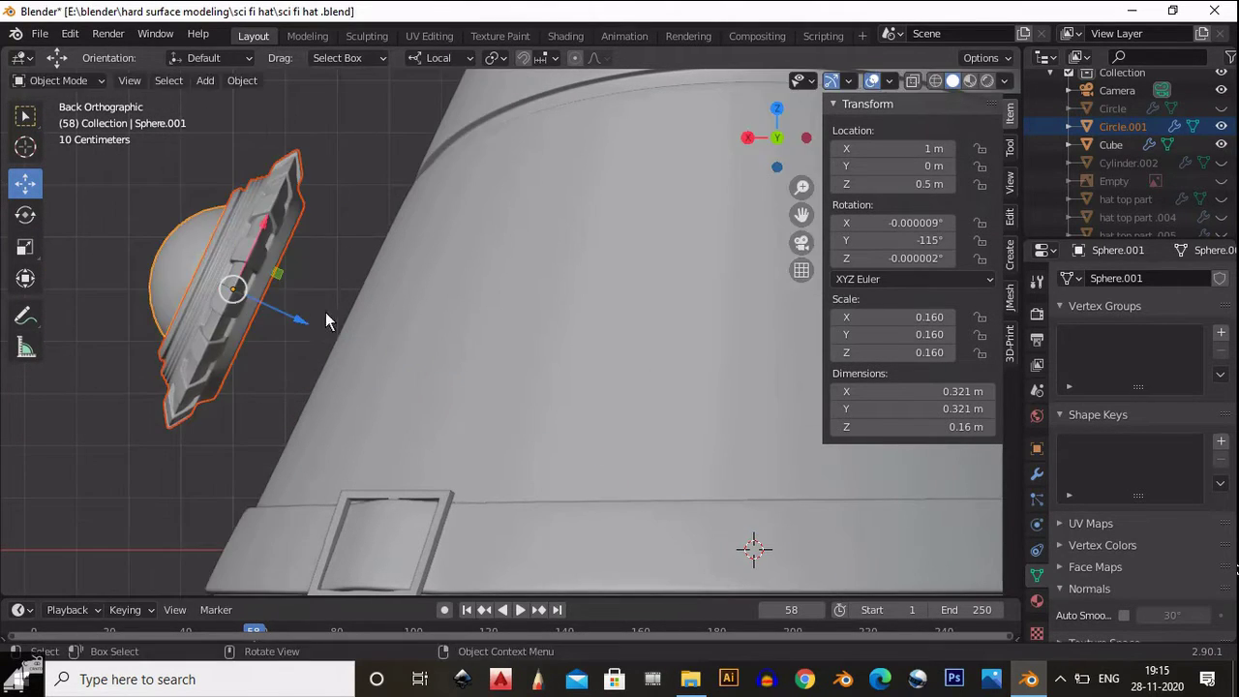
Parent the sphere to the disc.
click(225, 273)
key(g)
key(z)
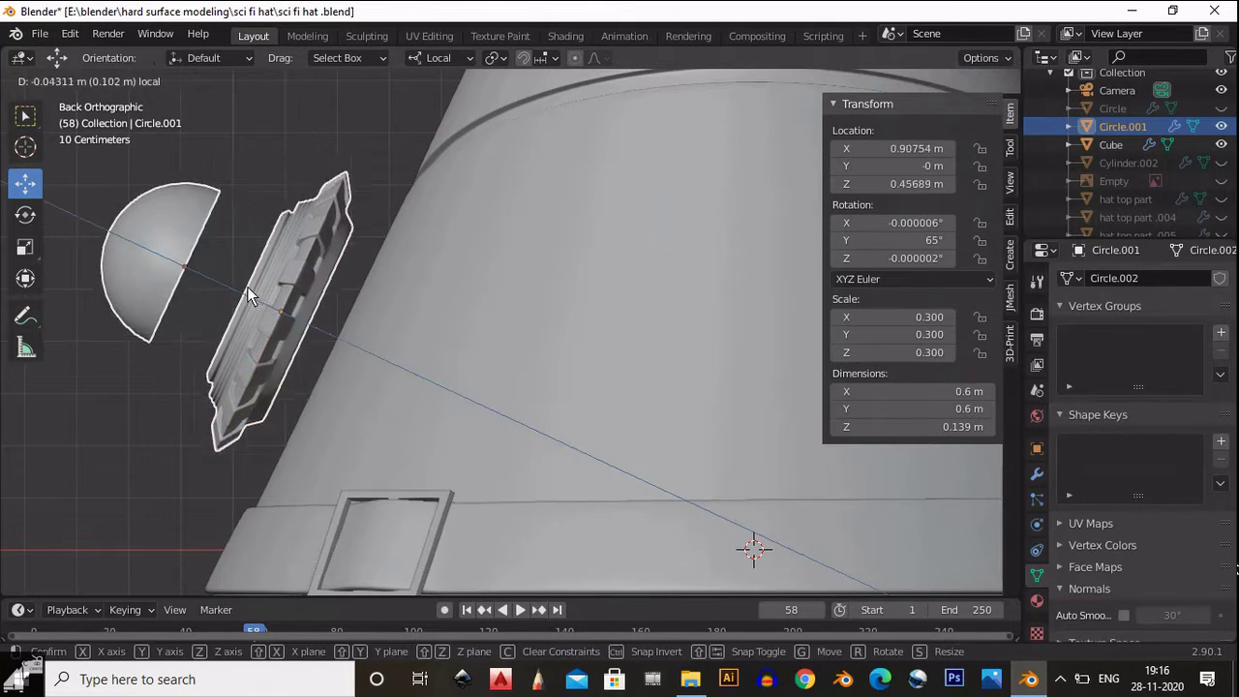
click(262, 298)
key(ctrl+z)
click(260, 180)
shift+click(260, 180)
key(ctrl+p)
click(193, 199)
Push the disc along its local Z against the cone and scale it to 0.7.
click(232, 287)
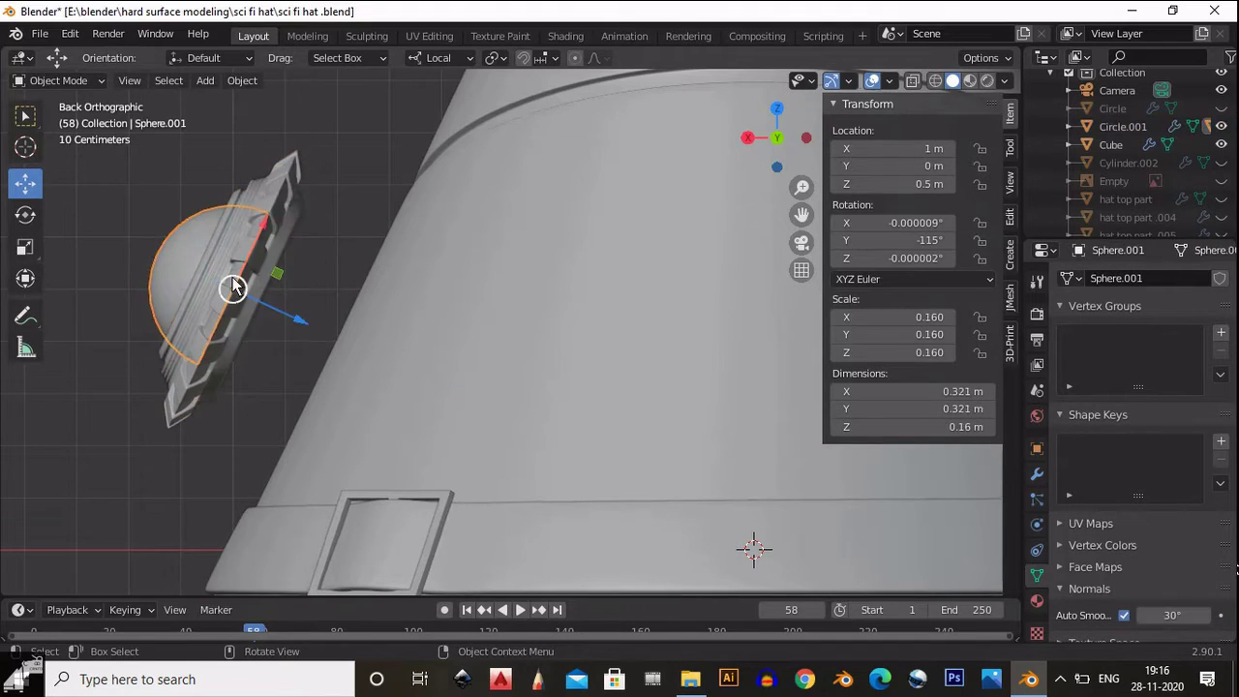
key(g)
key(z)
right_click(320, 322)
click(225, 276)
key(g)
key(z)
click(268, 359)
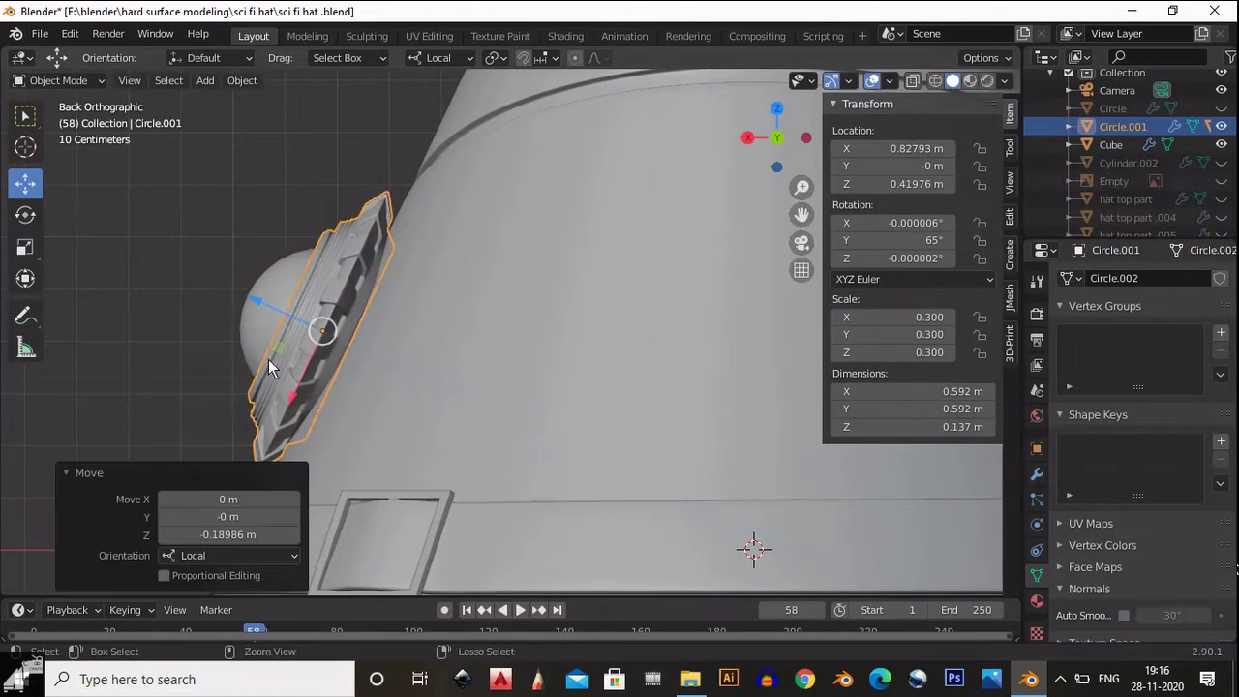
middle_drag(268, 359, 276, 358)
scroll(283, 356, down, 2)
text(s.7)
key(Return)
Nudge the emblem along its local Z until it sits flat on the cone.
middle_drag(471, 293, 523, 338)
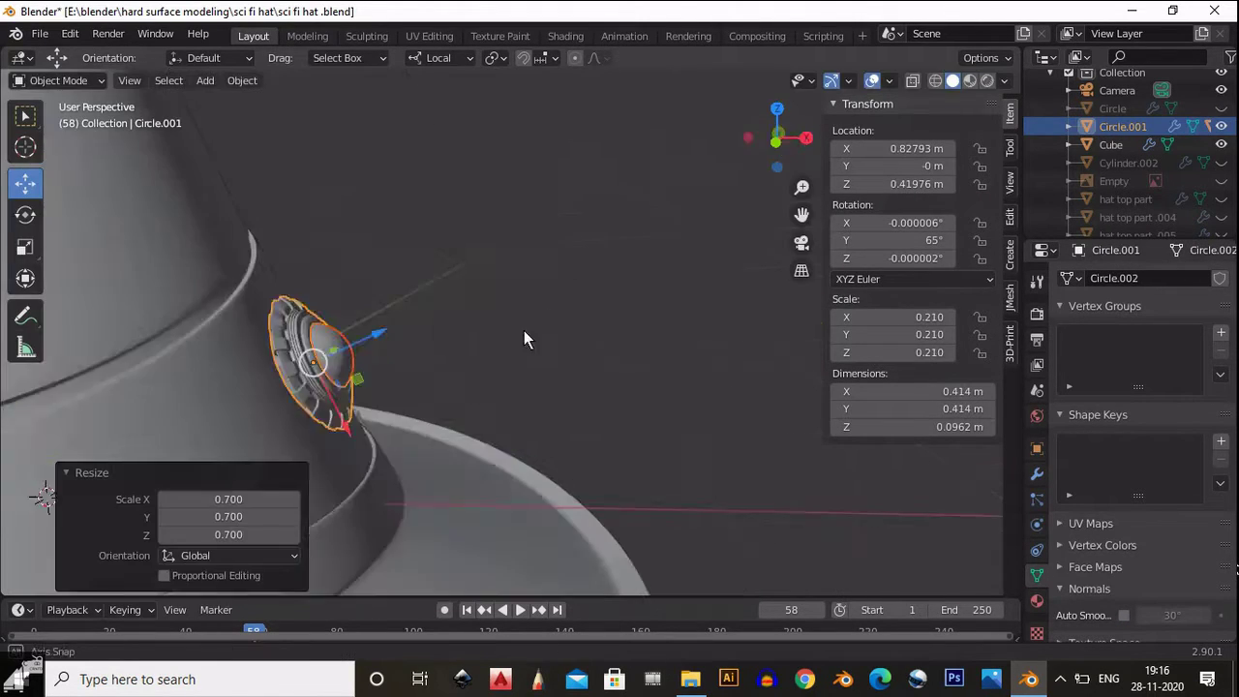
drag(776, 136, 584, 263)
key(KP_1)
key(g)
key(z)
click(201, 352)
key(g)
key(z)
click(221, 356)
middle_drag(221, 356, 435, 403)
scroll(609, 362, up, 4)
scroll(392, 424, down, 3)
scroll(465, 358, up, 1)
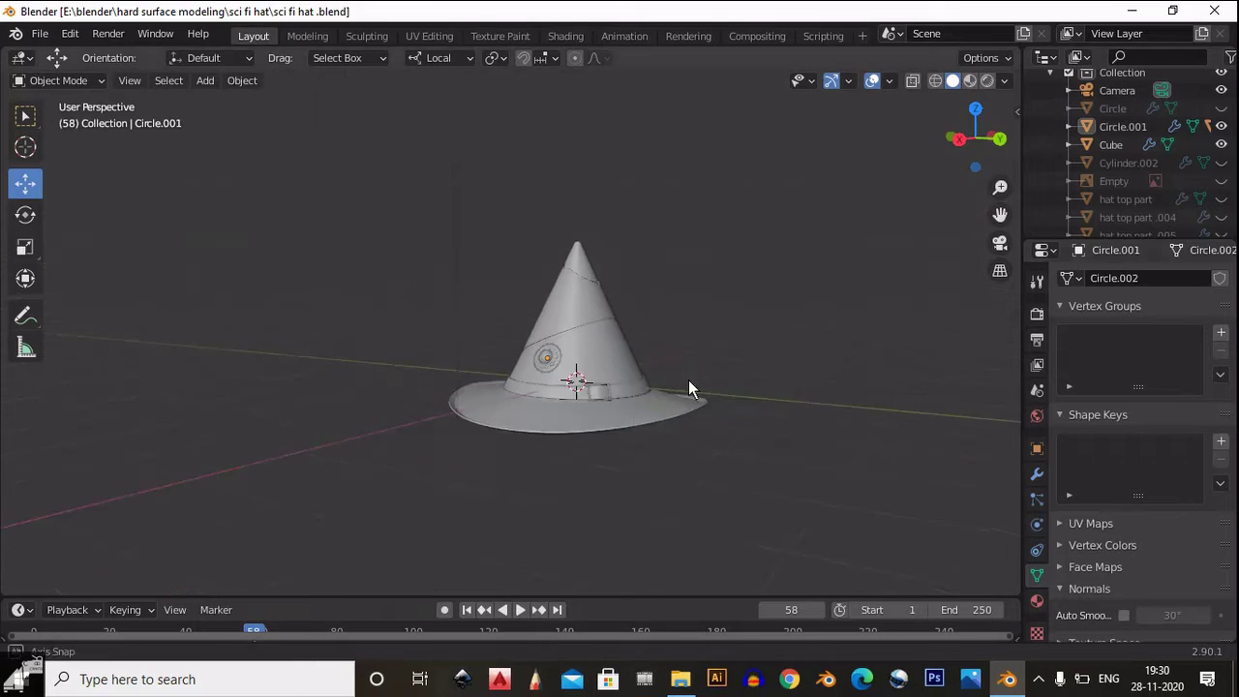
scroll(688, 379, up, 3)
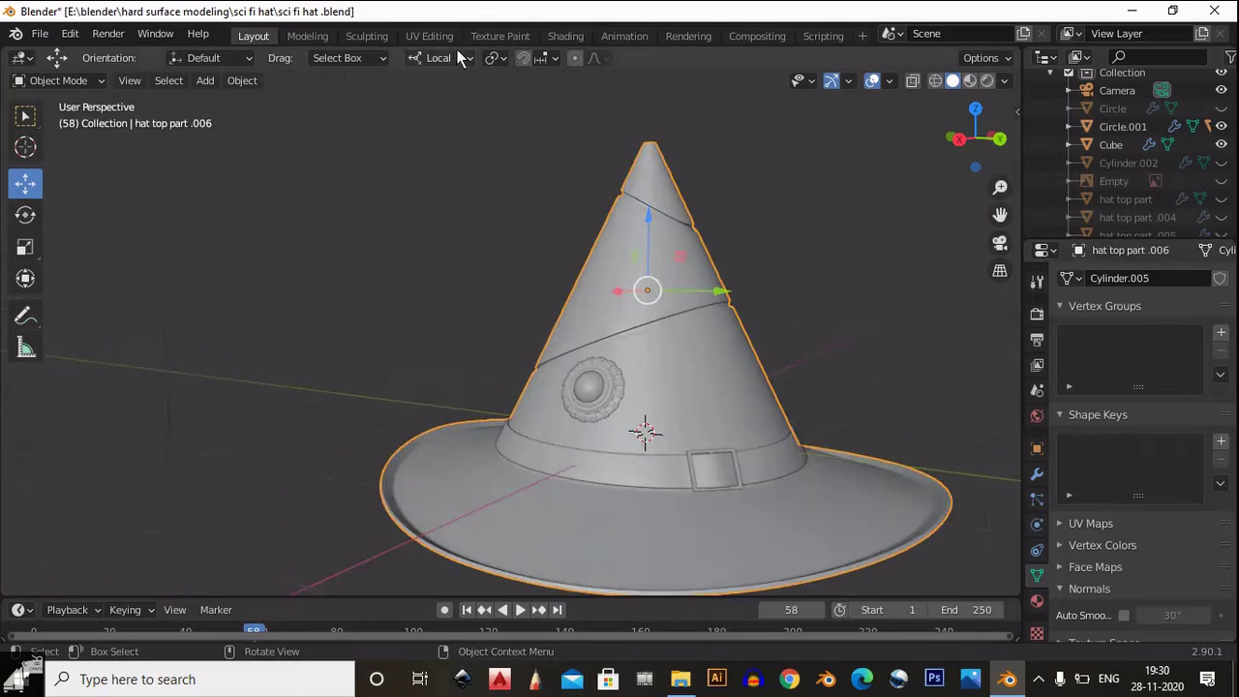
Switch to the UV Editing workspace with the whole hat mesh selected.
click(429, 35)
scroll(694, 283, up, 4)
scroll(825, 257, down, 3)
key(a)
click(960, 81)
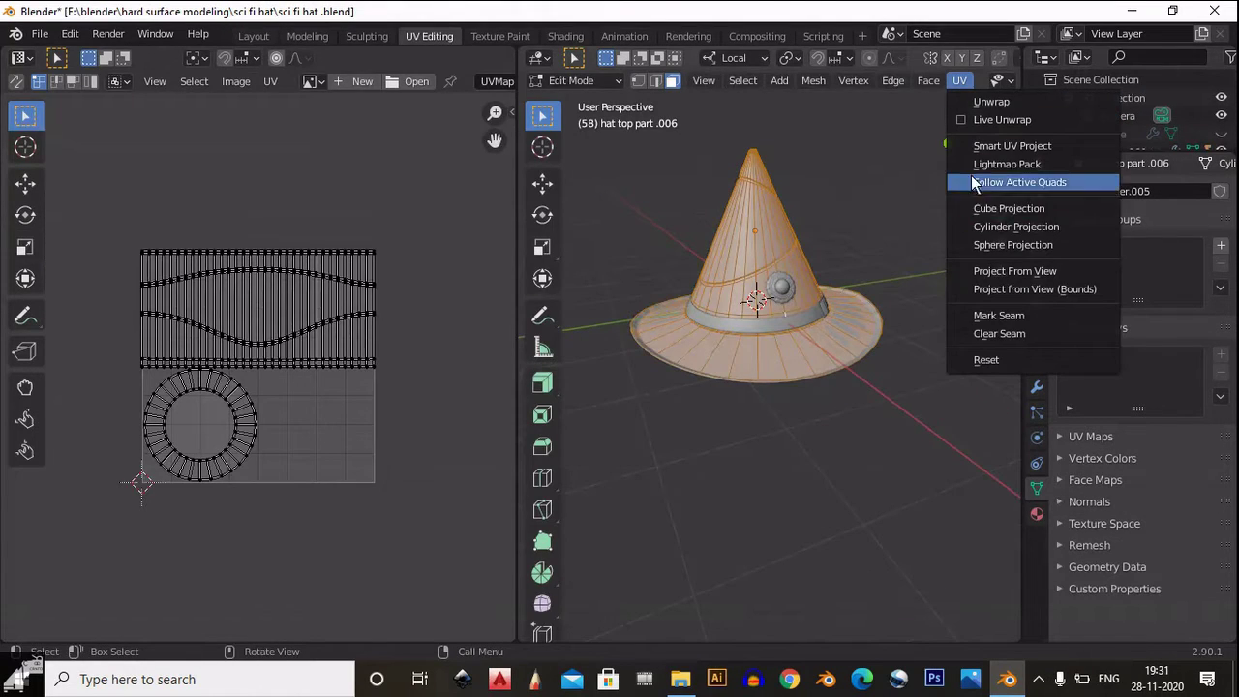
scroll(796, 370, up, 6)
click(914, 386)
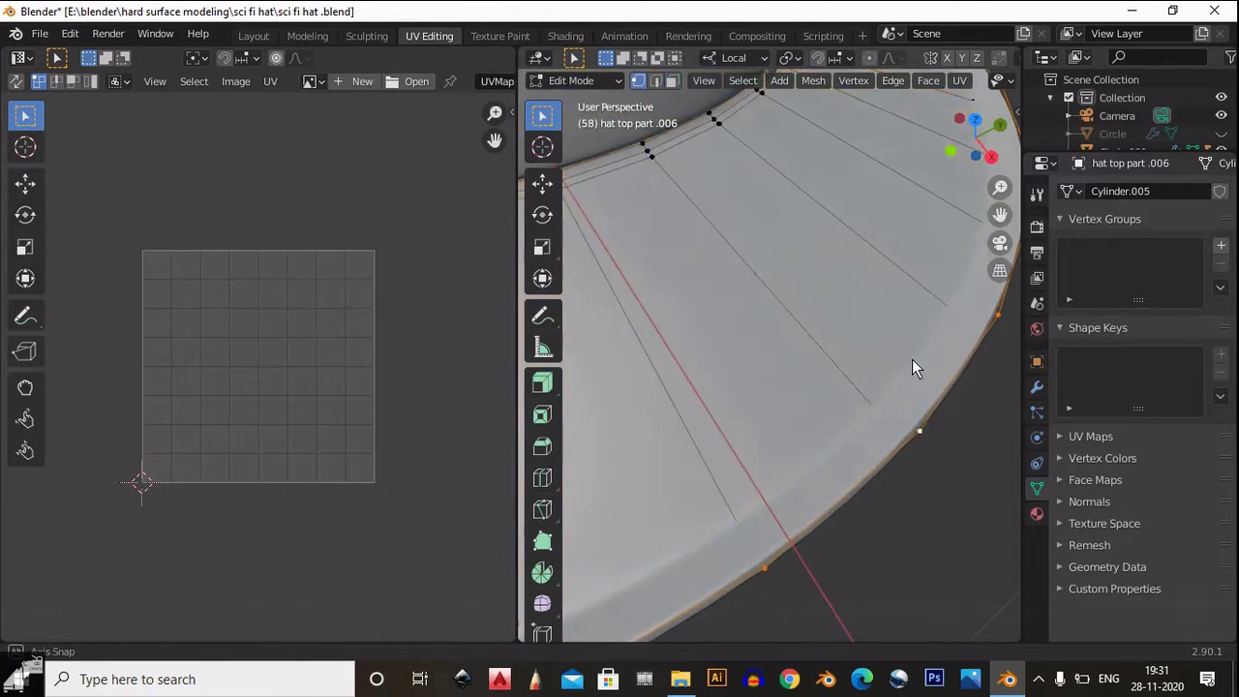
scroll(912, 367, down, 5)
Unwrap the whole hat mesh with Smart UV Project.
middle_drag(859, 266, 775, 388)
alt+click(763, 356)
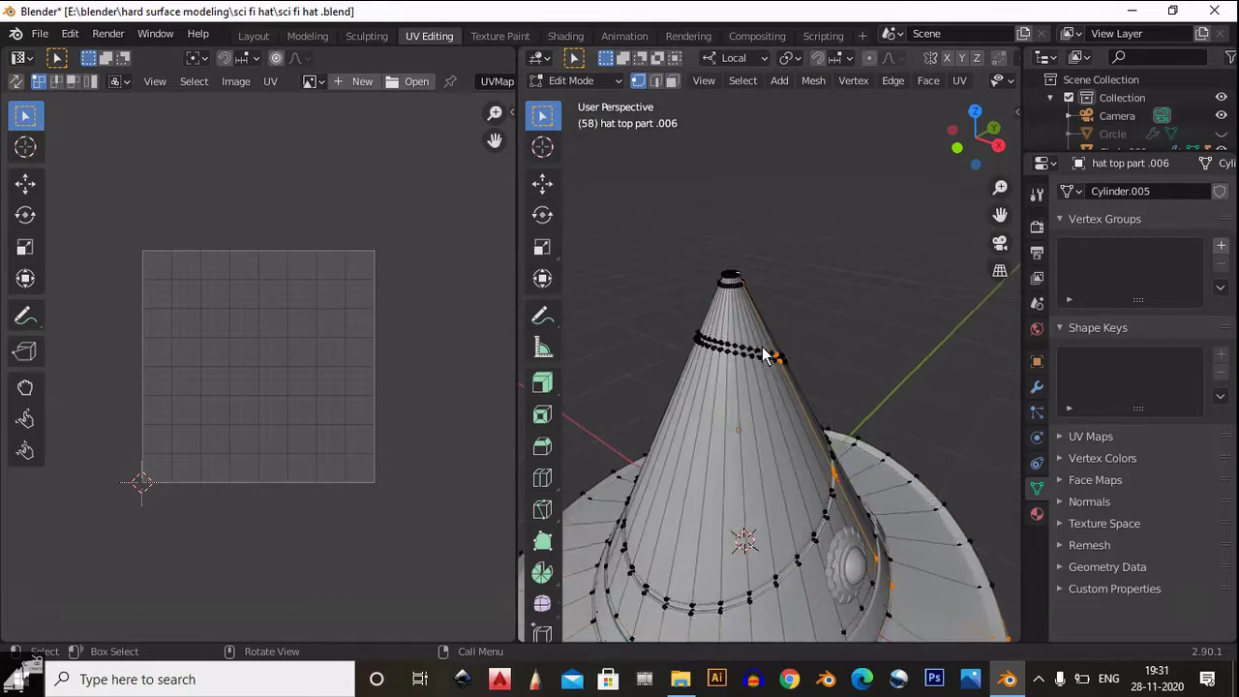
key(a)
click(959, 80)
click(960, 144)
click(962, 298)
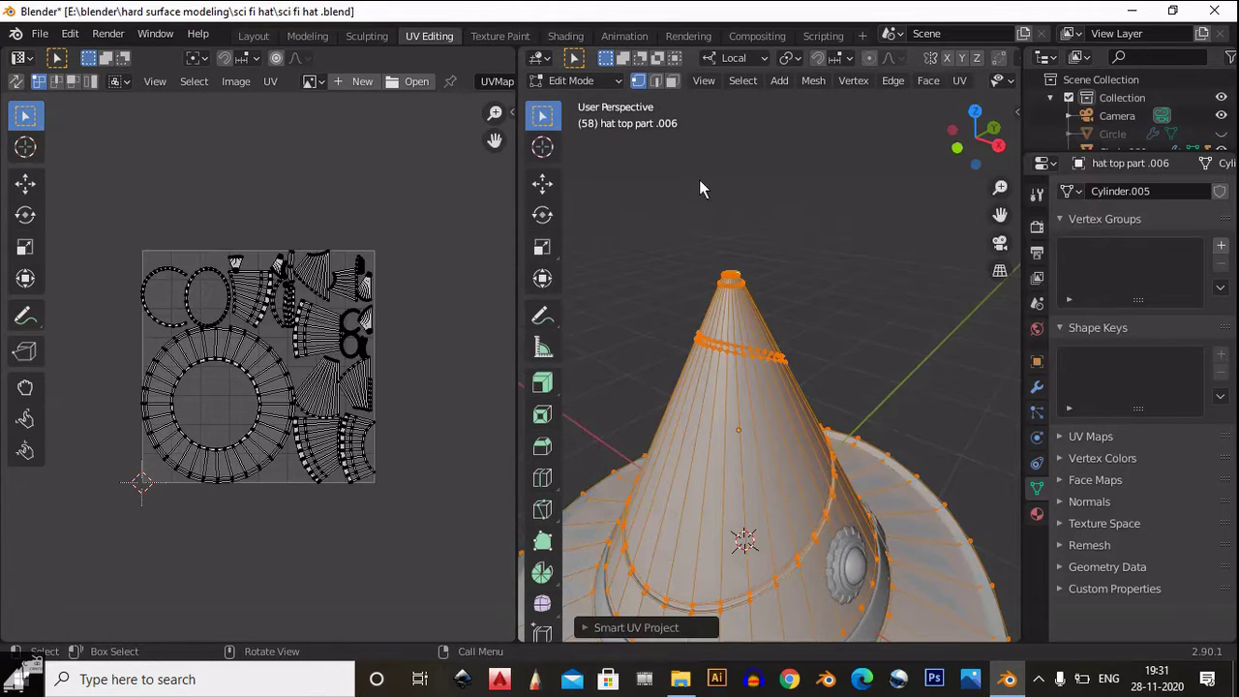
scroll(736, 368, down, 3)
scroll(774, 368, up, 3)
Select all of the hat band in edit mode and apply a UV Cylinder Projection.
key(Tab)
scroll(829, 387, down, 3)
scroll(830, 388, up, 6)
click(849, 359)
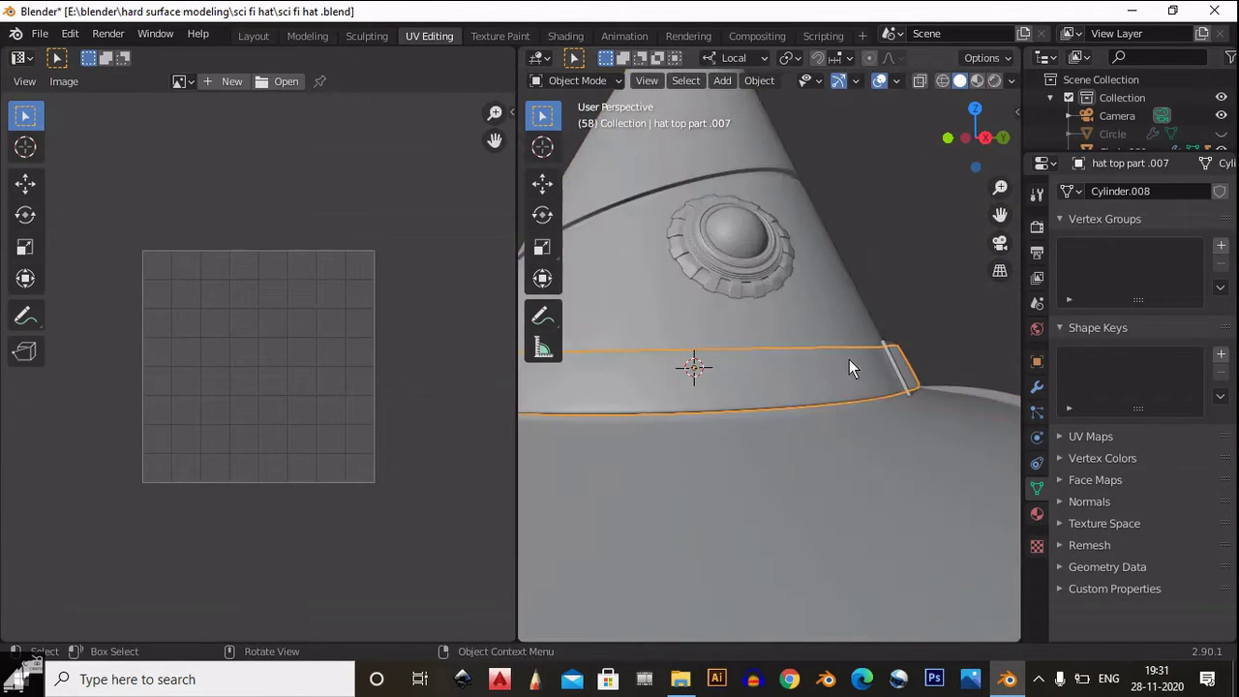
key(Tab)
scroll(791, 379, down, 2)
key(a)
scroll(791, 380, up, 4)
click(985, 139)
click(959, 80)
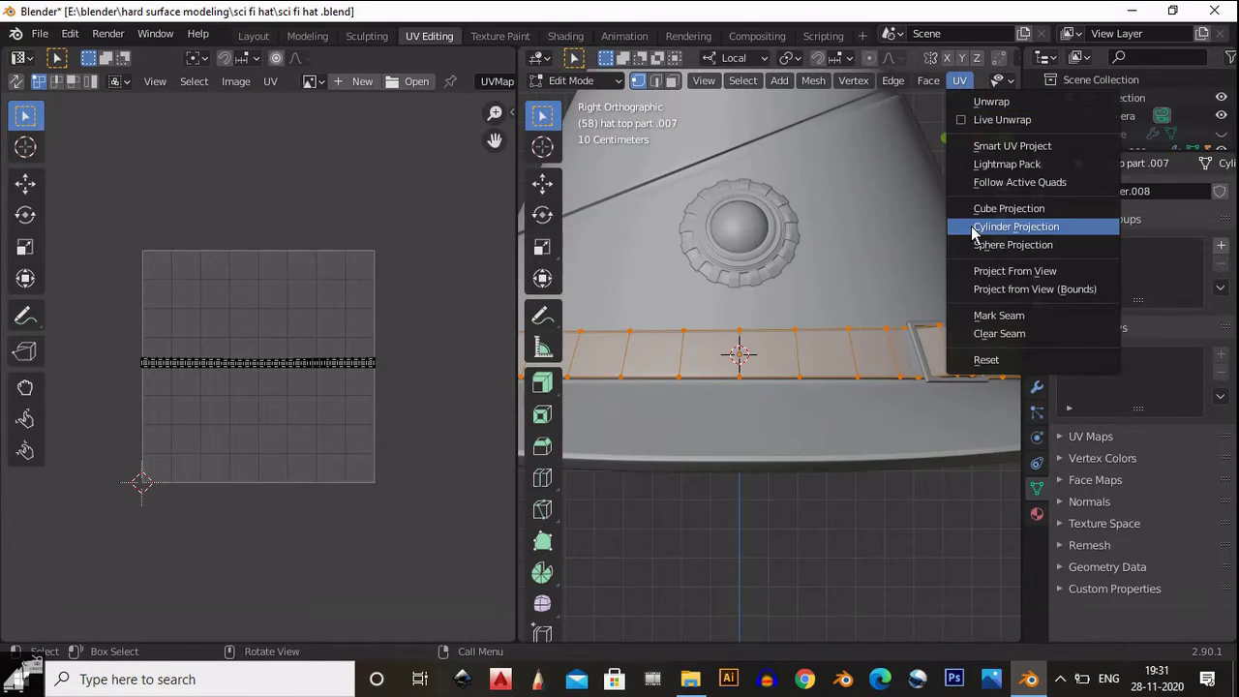
click(973, 234)
scroll(799, 266, up, 2)
middle_drag(809, 232, 945, 284)
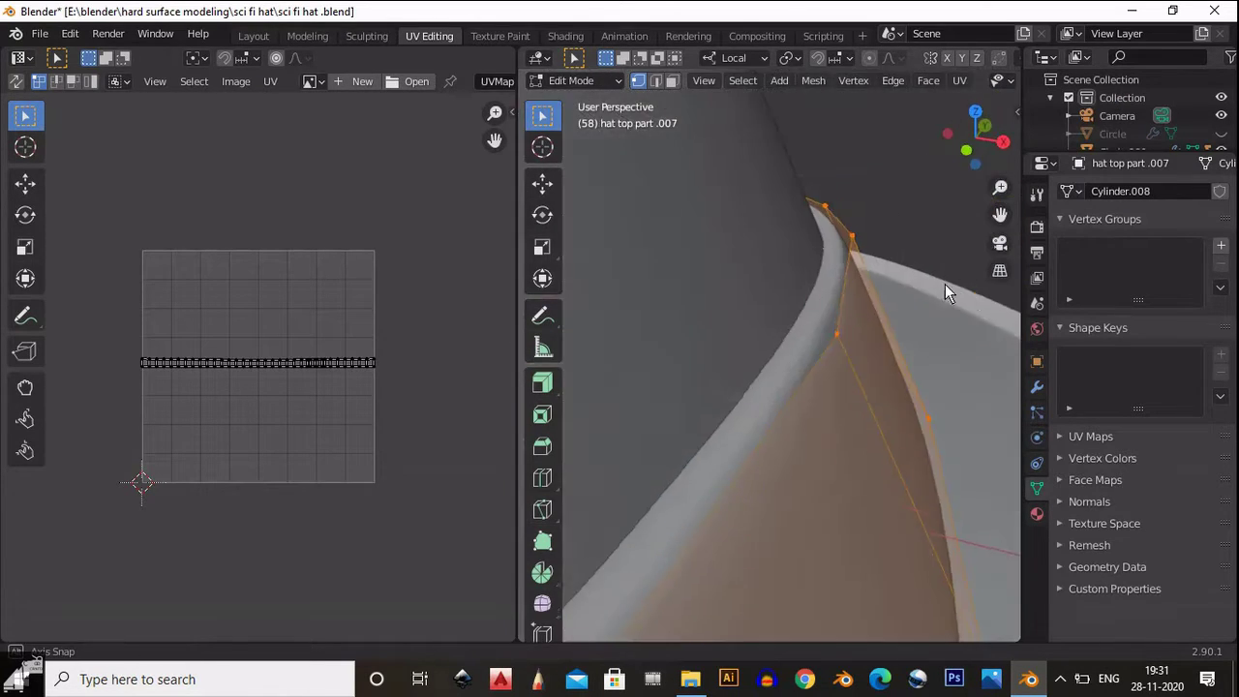
scroll(945, 283, down, 3)
Mark a seam on the Circle.001 gear emblem's edges with Ctrl+E in edge mode.
key(Tab)
click(725, 252)
scroll(725, 252, up, 4)
key(Tab)
scroll(767, 328, up, 3)
key(2)
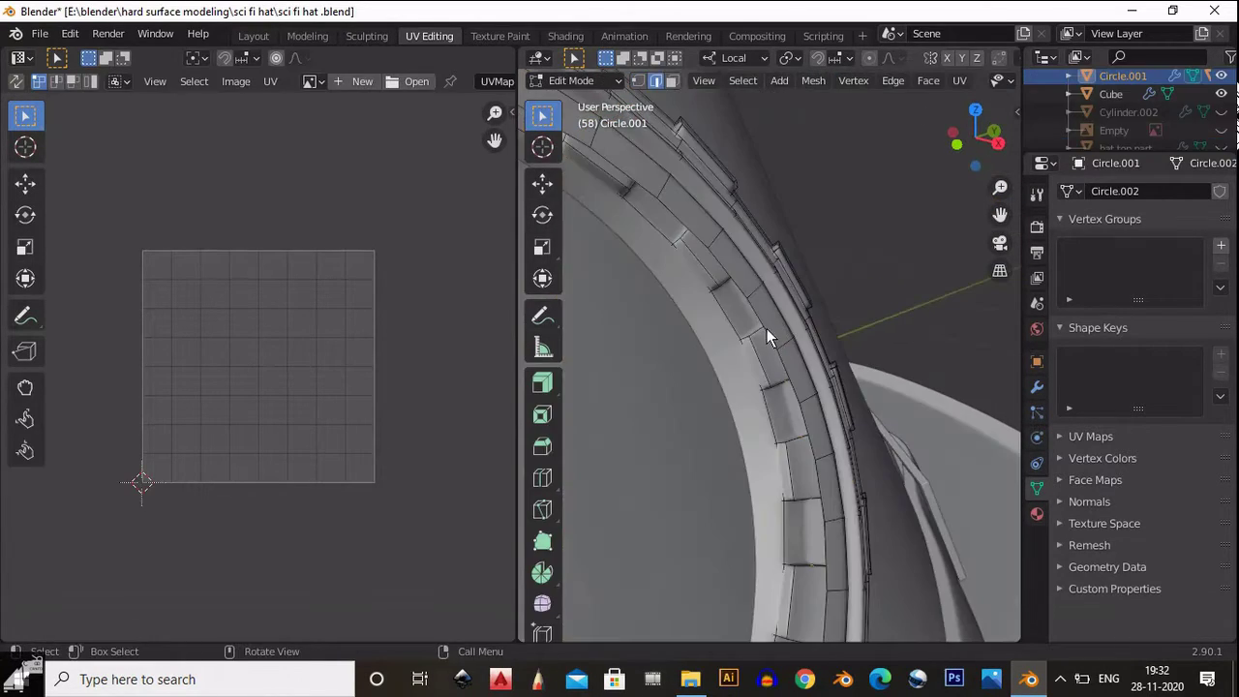
scroll(754, 317, down, 2)
key(ctrl+e)
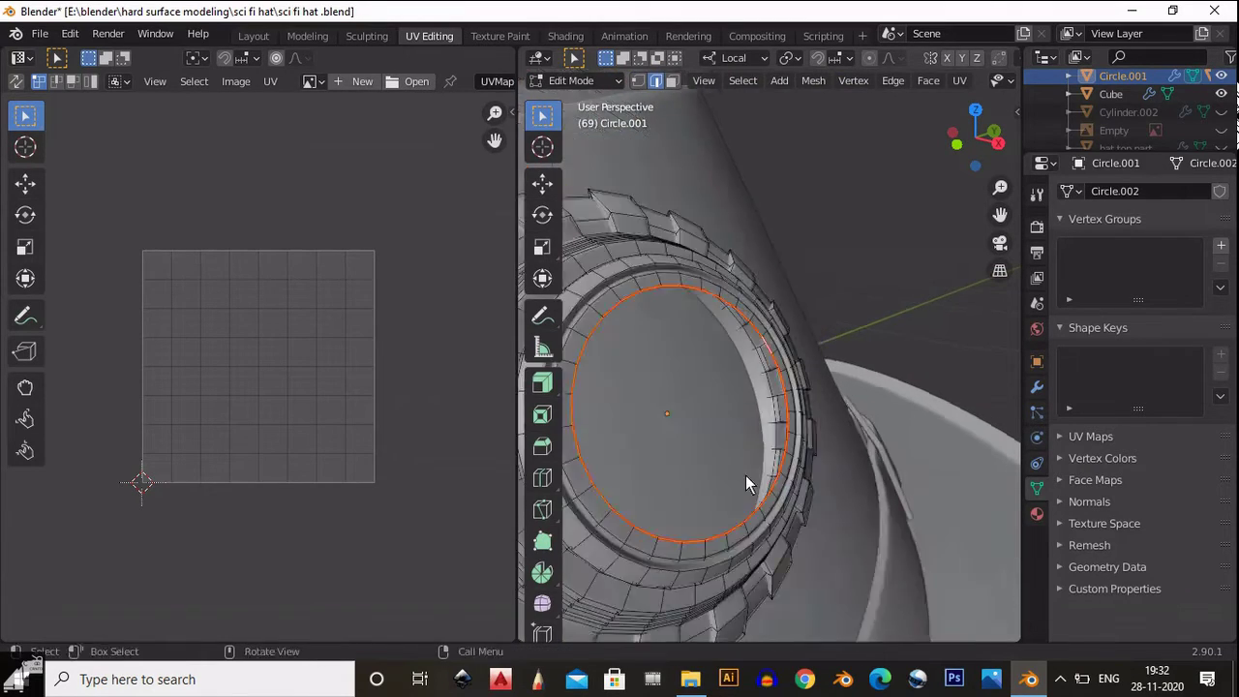
middle_drag(745, 479, 856, 406)
scroll(863, 347, up, 3)
drag(1085, 154, 1110, 353)
scroll(781, 243, down, 3)
Inset the gear emblem's cap face into a smaller inner face.
key(Tab)
scroll(710, 352, up, 3)
click(700, 423)
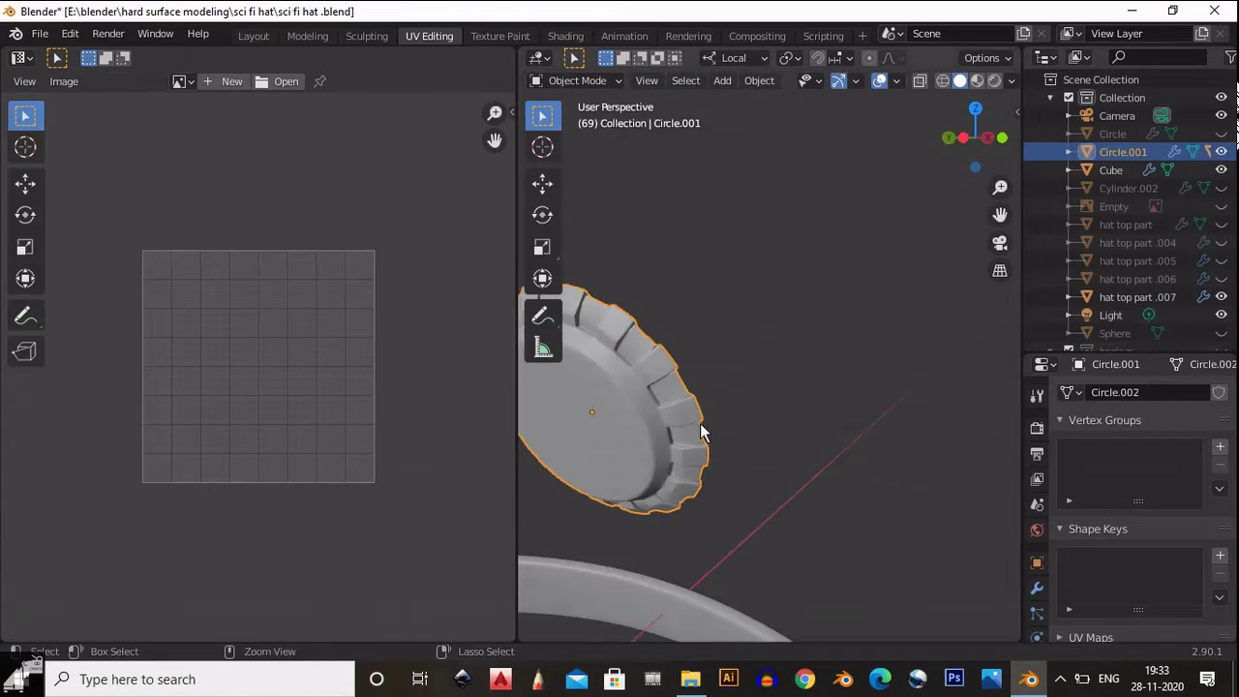
key(Tab)
scroll(735, 388, up, 3)
key(i)
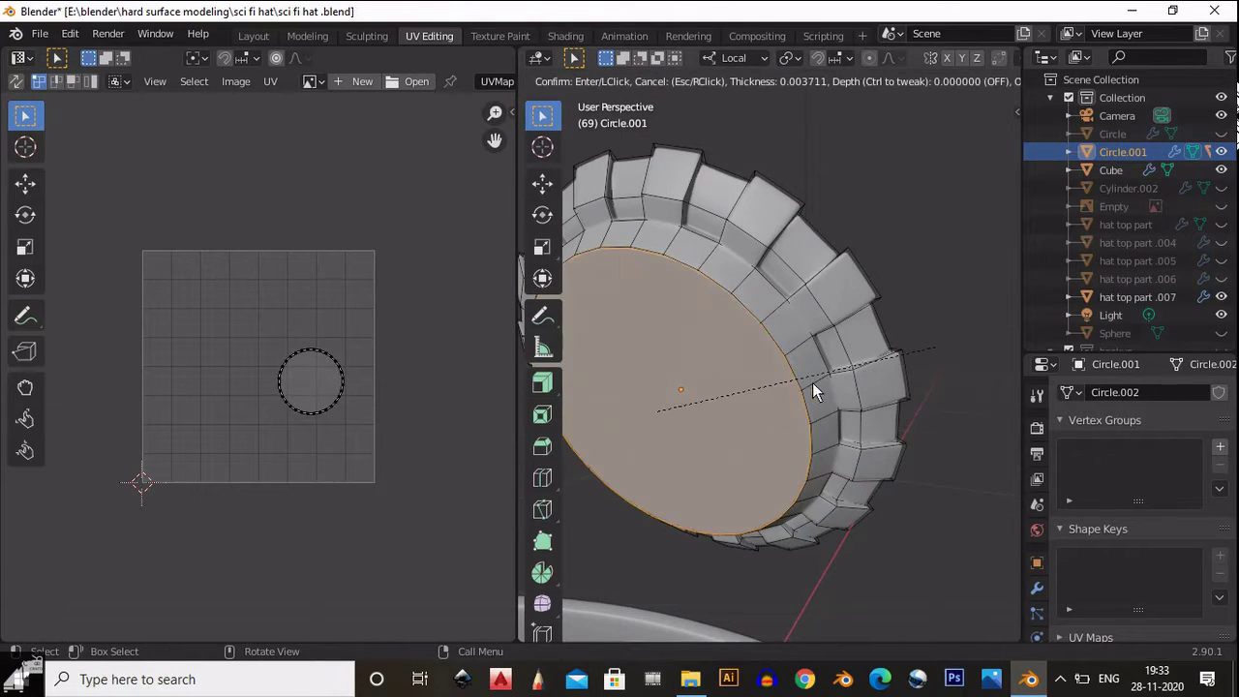
right_click(844, 380)
scroll(815, 354, down, 3)
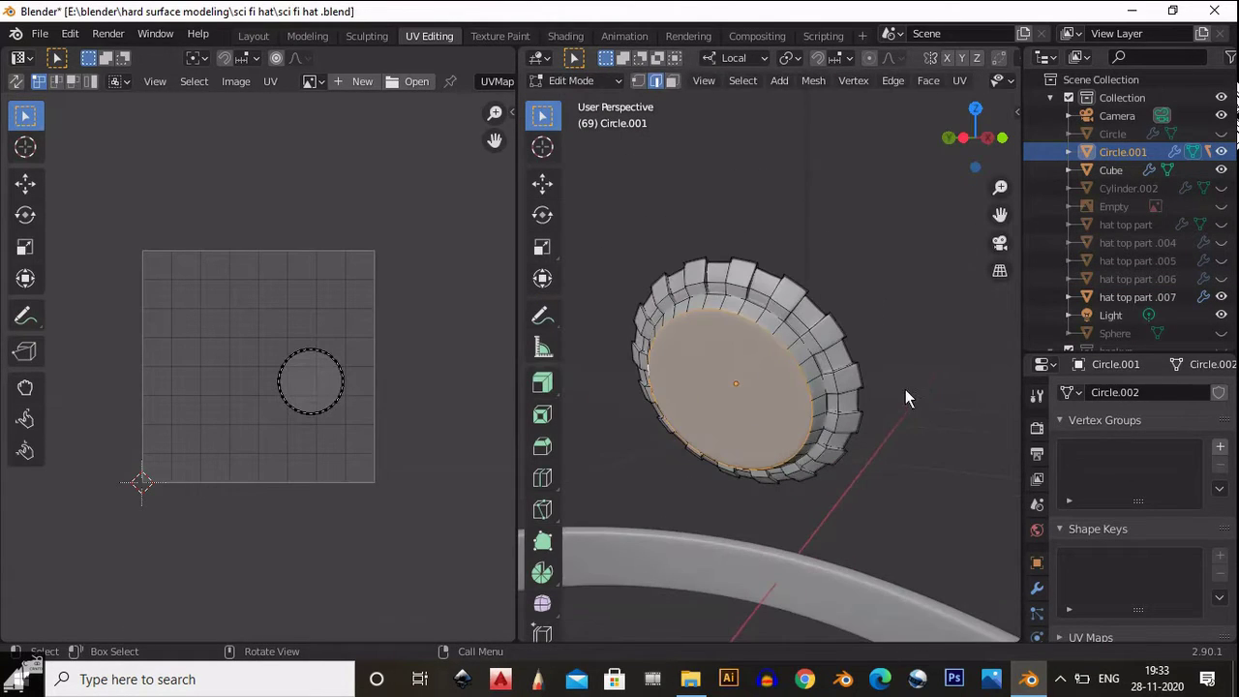
key(i)
click(867, 407)
scroll(837, 374, up, 2)
Select the entire gear mesh and UV Unwrap it, then return to object mode.
middle_drag(837, 374, 774, 319)
key(a)
click(959, 81)
click(959, 102)
scroll(841, 288, up, 3)
scroll(366, 378, up, 1)
scroll(851, 329, down, 3)
key(Tab)
scroll(880, 207, down, 2)
scroll(765, 281, down, 2)
click(760, 269)
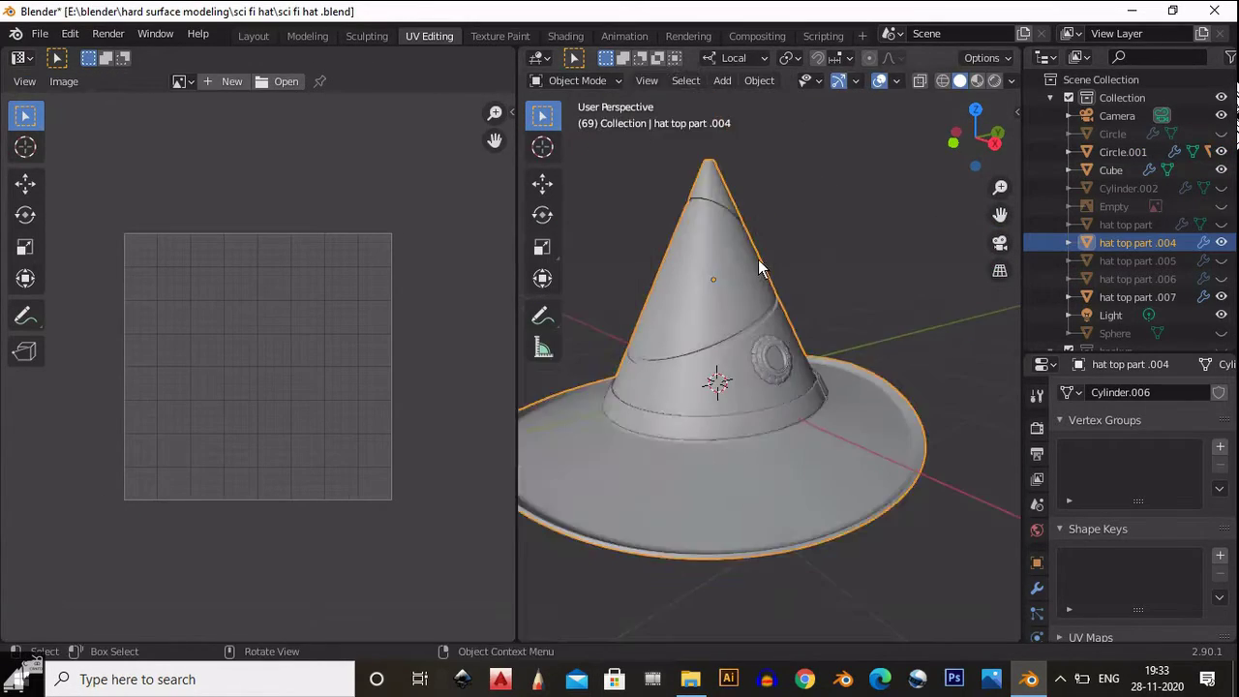
Hide hat top part .004 and show the plain hat top part cone instead.
scroll(735, 290, up, 2)
key(Tab)
scroll(805, 242, up, 3)
key(Tab)
scroll(851, 289, down, 5)
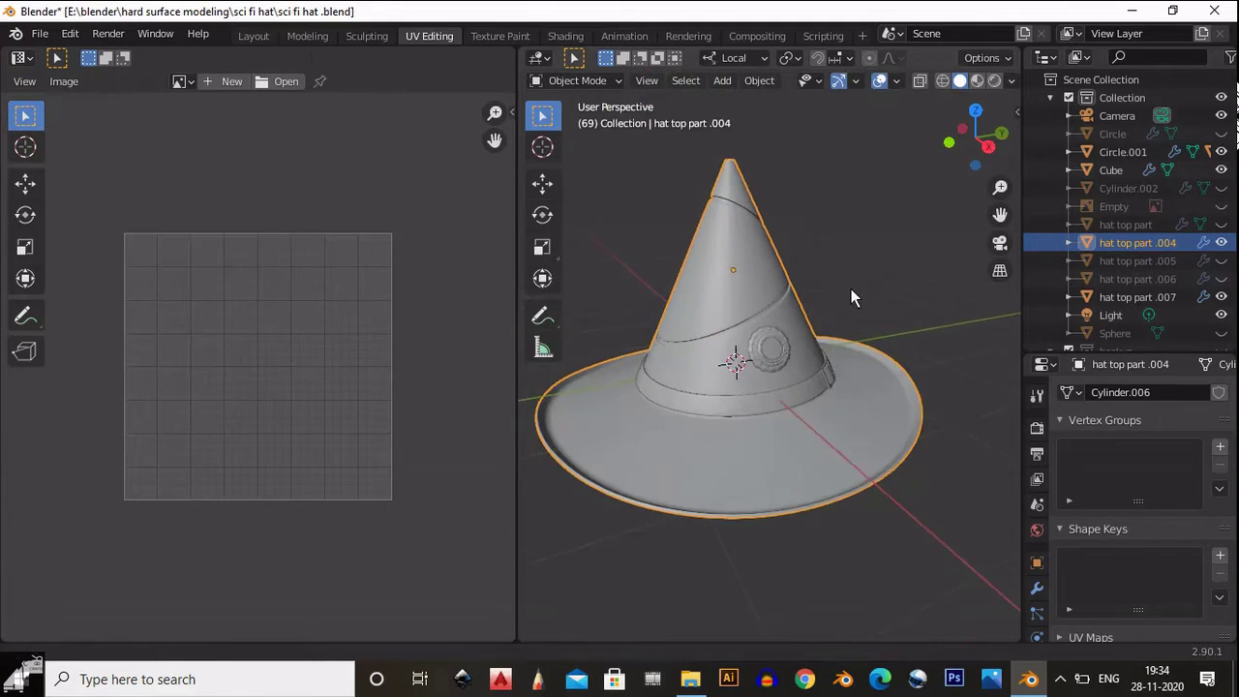
click(1222, 242)
click(1222, 224)
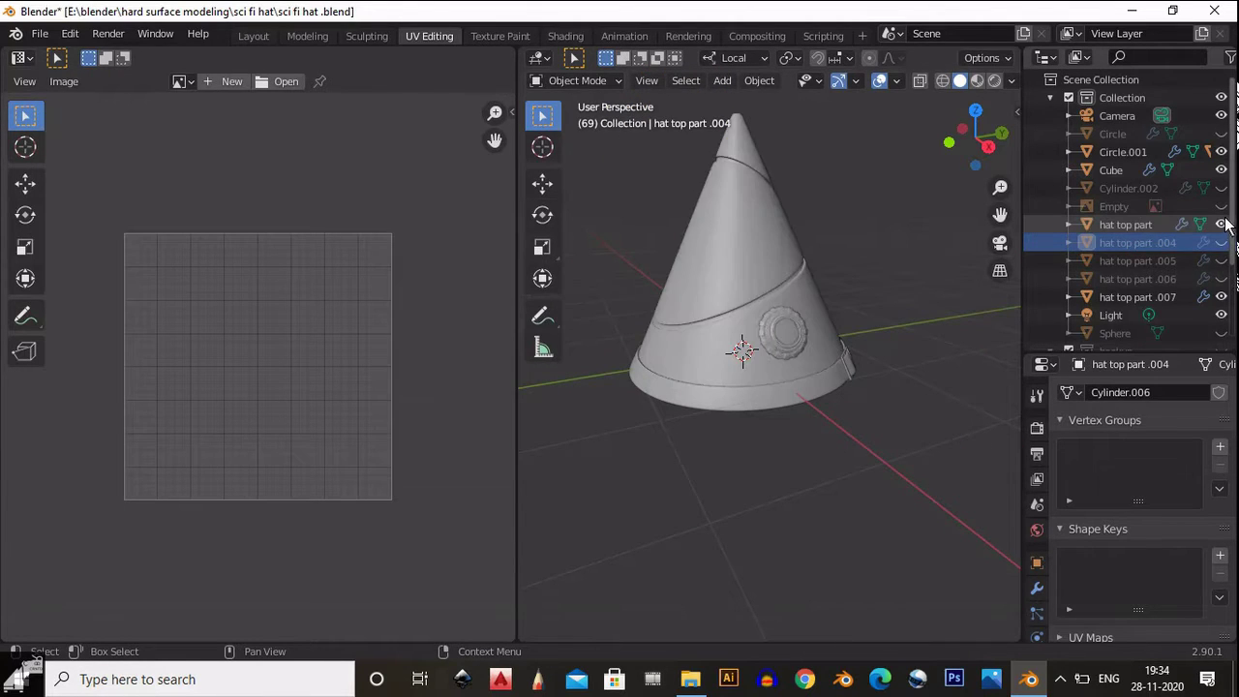
click(773, 266)
key(Tab)
key(Tab)
Hide the plain hat top part and show hat top part .006 in its place.
click(1221, 224)
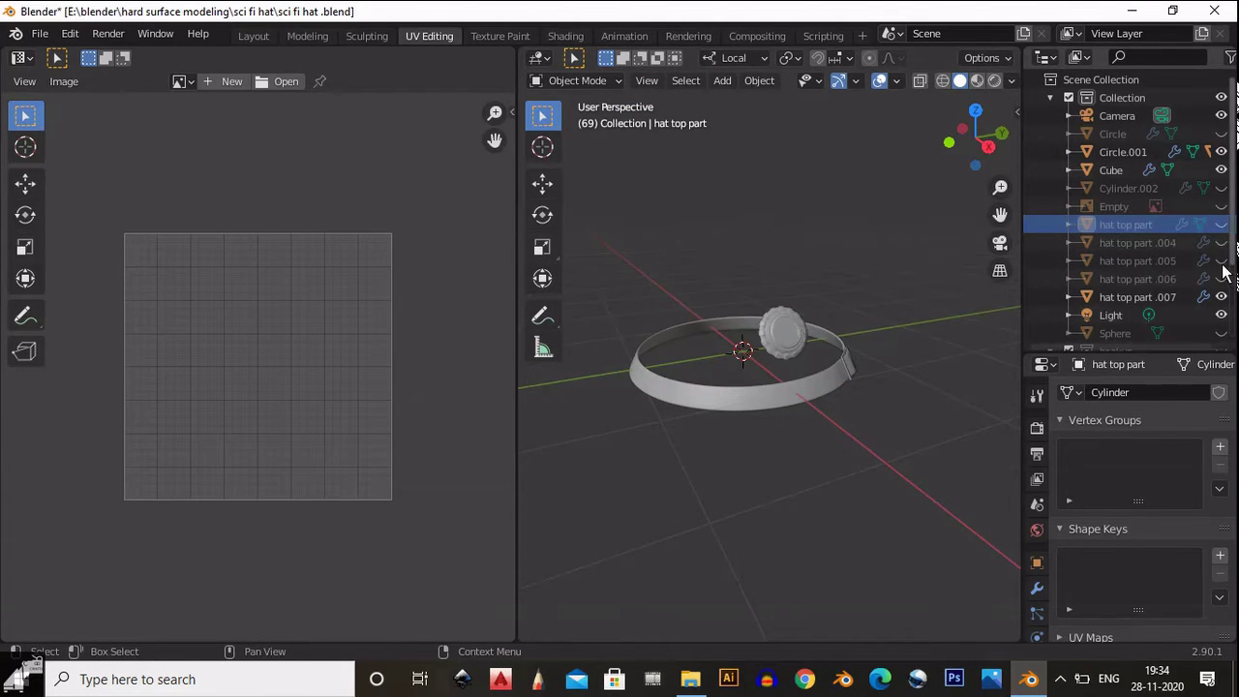
click(1222, 279)
click(879, 383)
scroll(879, 383, up, 4)
scroll(1128, 213, down, 3)
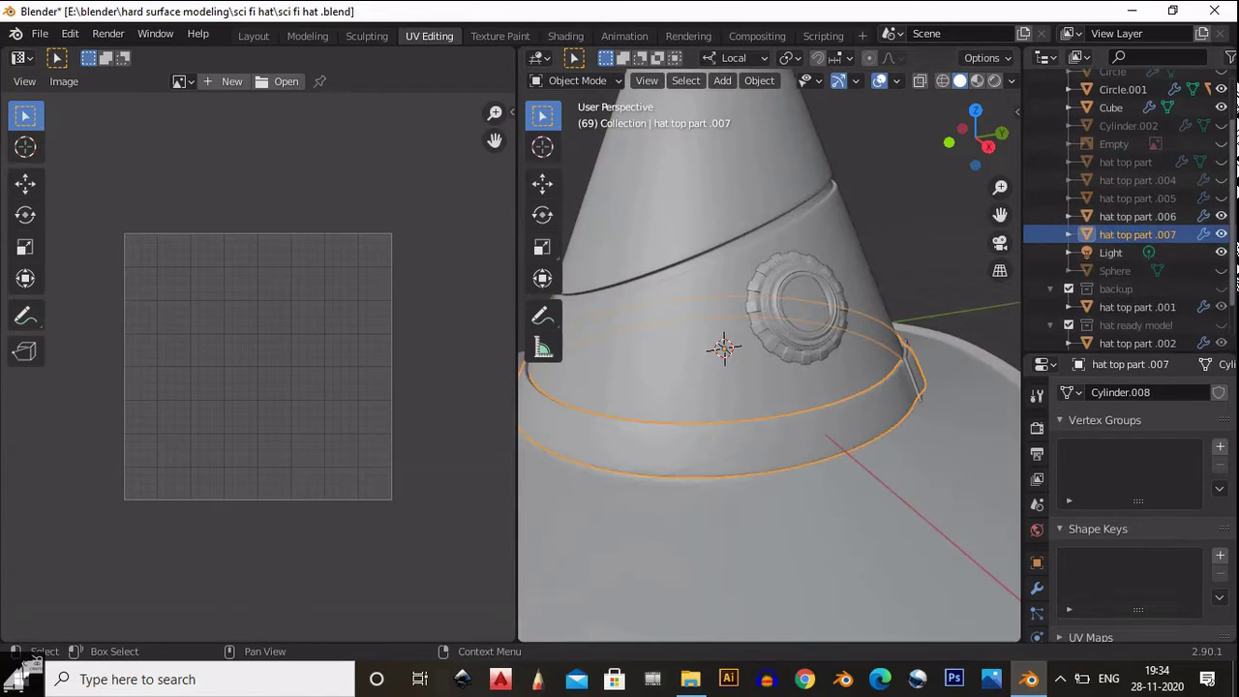
scroll(1231, 296, up, 3)
scroll(1232, 296, down, 5)
scroll(1231, 295, up, 3)
Select hat top part .006 and move to the Shading workspace.
click(839, 311)
click(1068, 98)
scroll(877, 297, down, 3)
scroll(787, 311, up, 3)
click(811, 387)
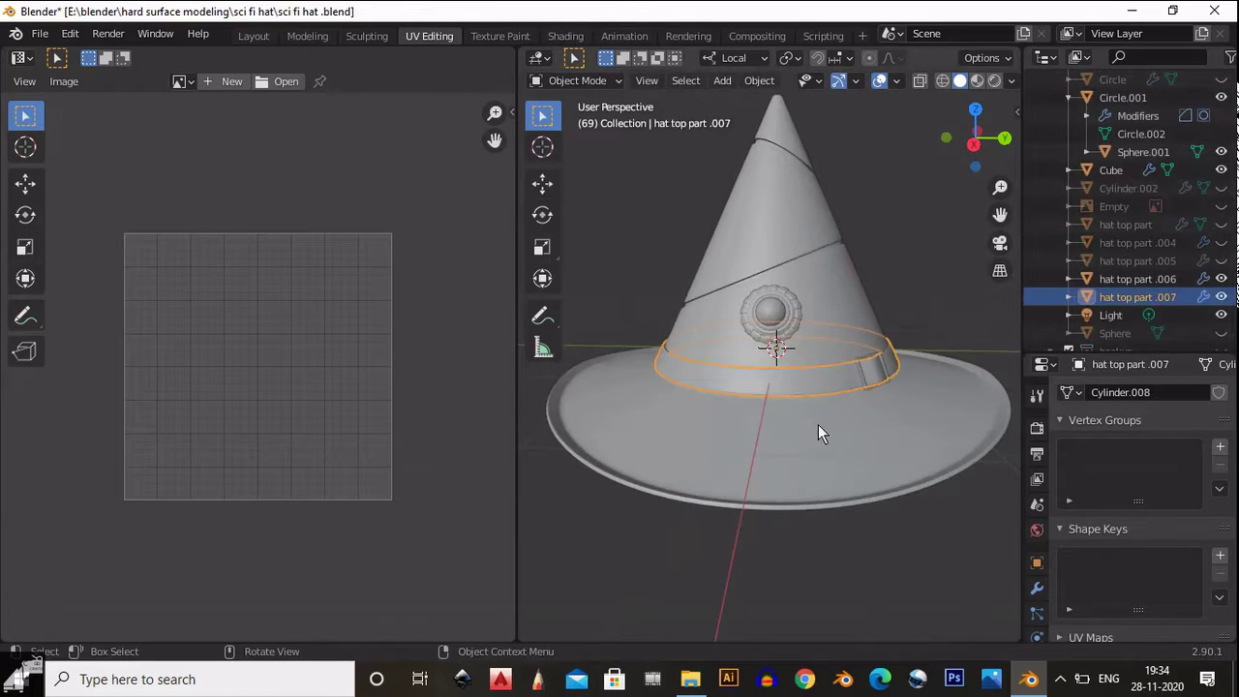
click(818, 433)
scroll(818, 432, down, 3)
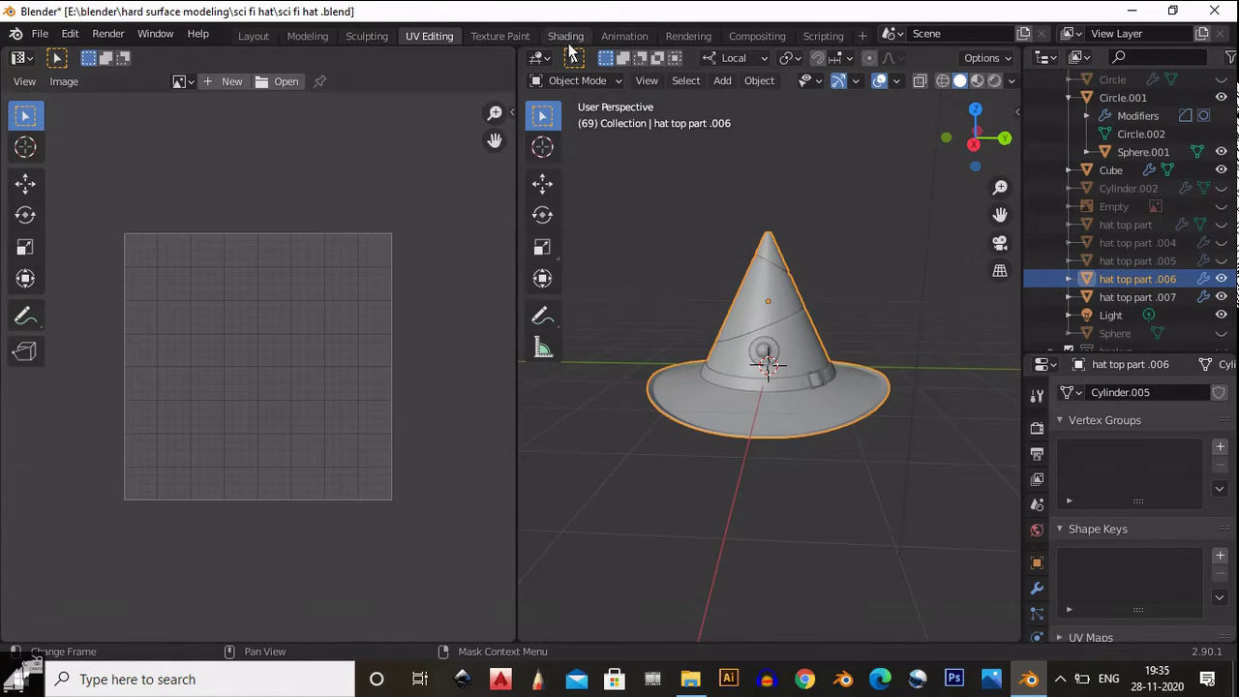
click(567, 39)
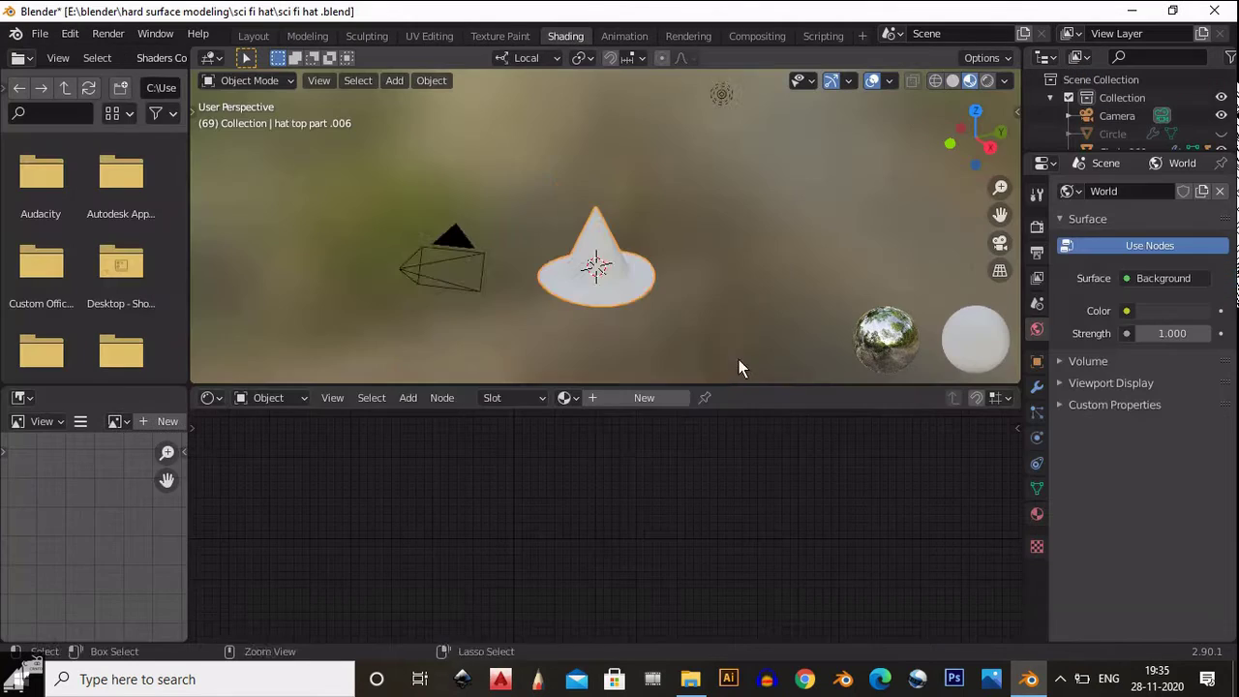
Create a new material on the hat body named 'hat black cloth'.
scroll(738, 365, up, 5)
click(644, 396)
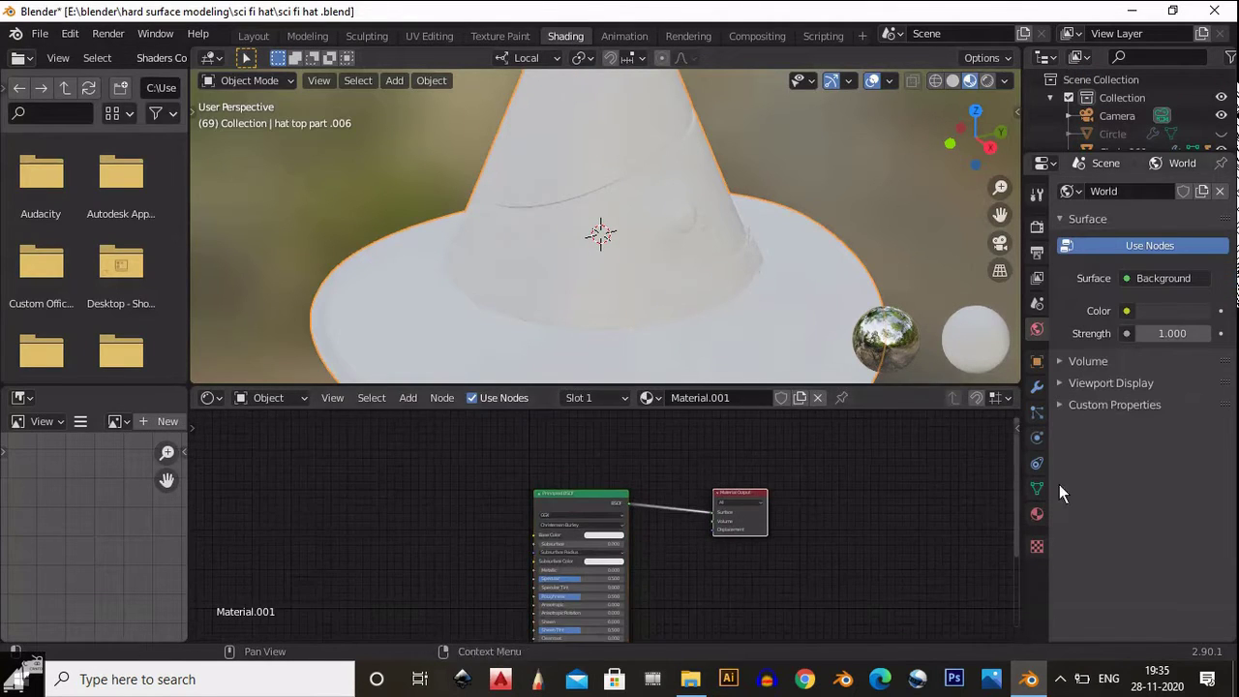
click(1037, 514)
click(1113, 268)
text(hat black)
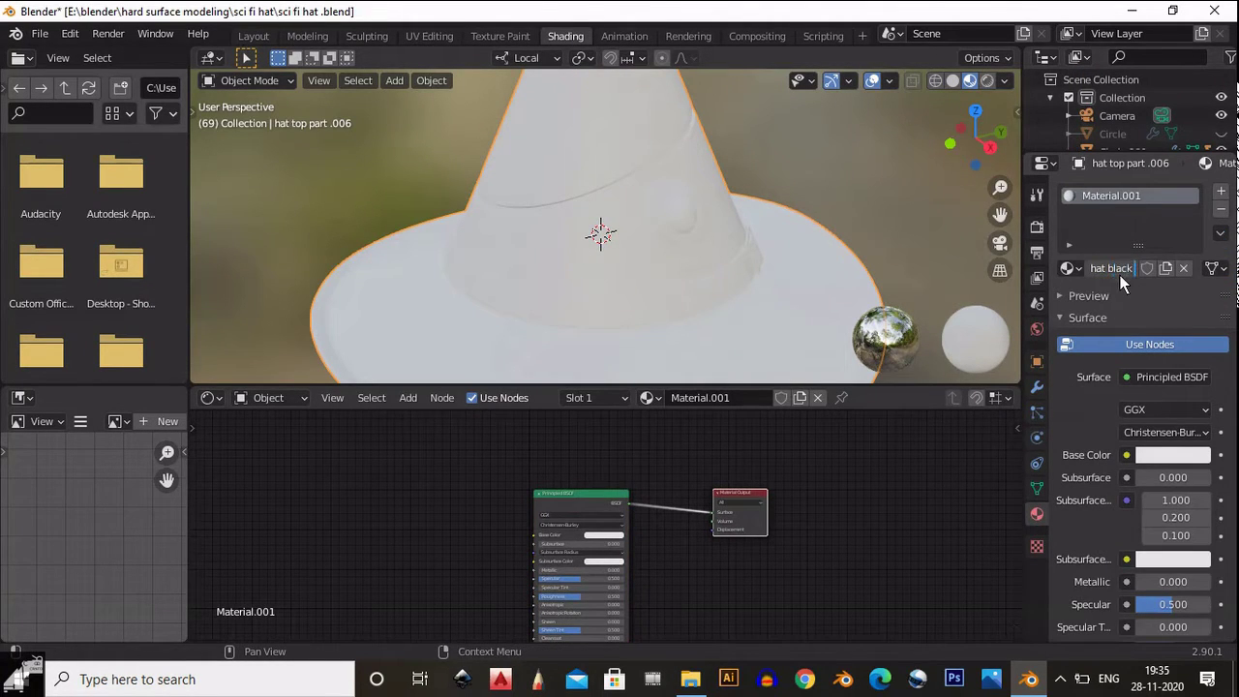
key(Return)
Set the material's Subsurface value to 0.1.
scroll(740, 471, up, 3)
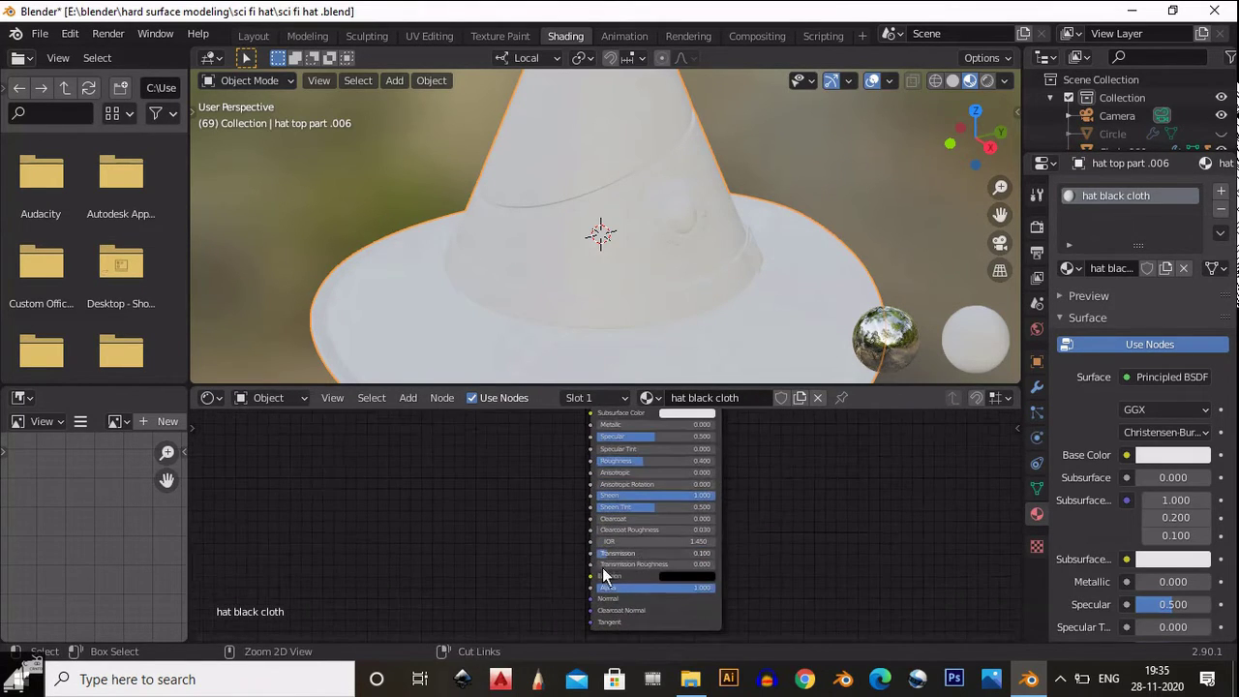
shift+scroll(774, 559, up, 3)
click(621, 493)
text(0.1)
key(Return)
Bring the CarpetTwistNatural colour texture into the material to feed Base Color.
scroll(767, 485, down, 2)
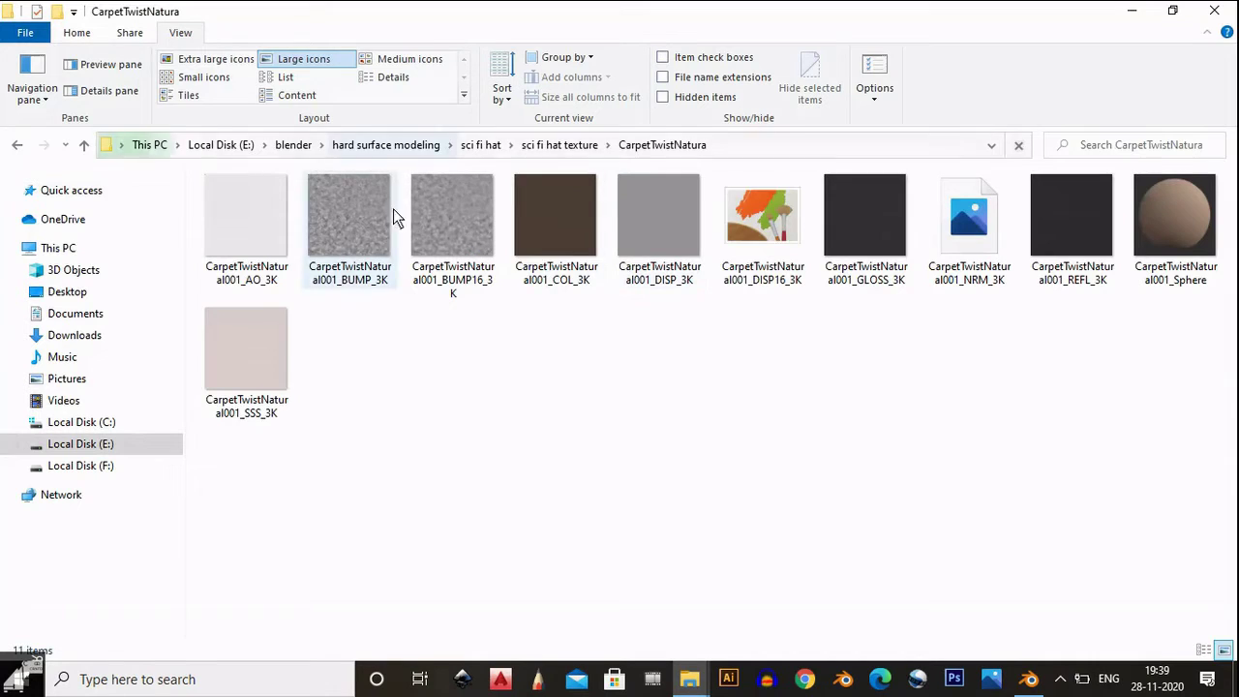
click(557, 223)
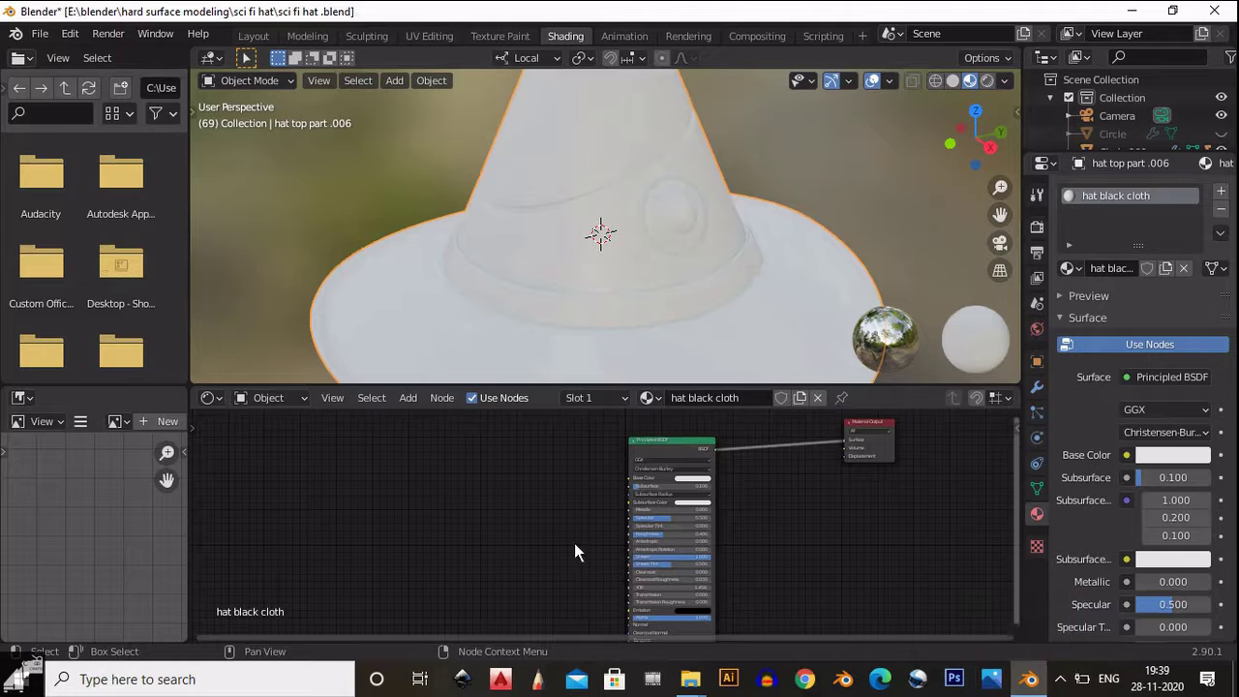
drag(574, 543, 586, 536)
scroll(550, 316, up, 3)
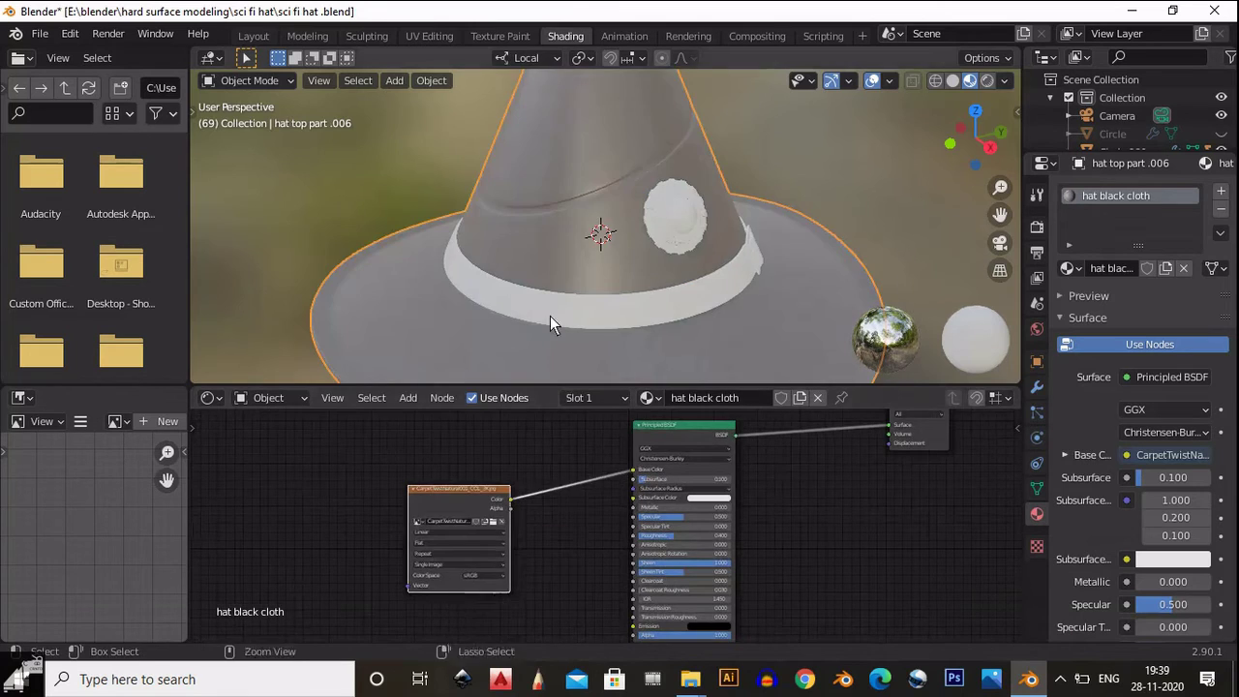
scroll(533, 506, up, 2)
key(shift+a)
Darken the carpet colour with a Mix node whose second colour is black before Base Color.
mouse_move(504, 547)
click(635, 526)
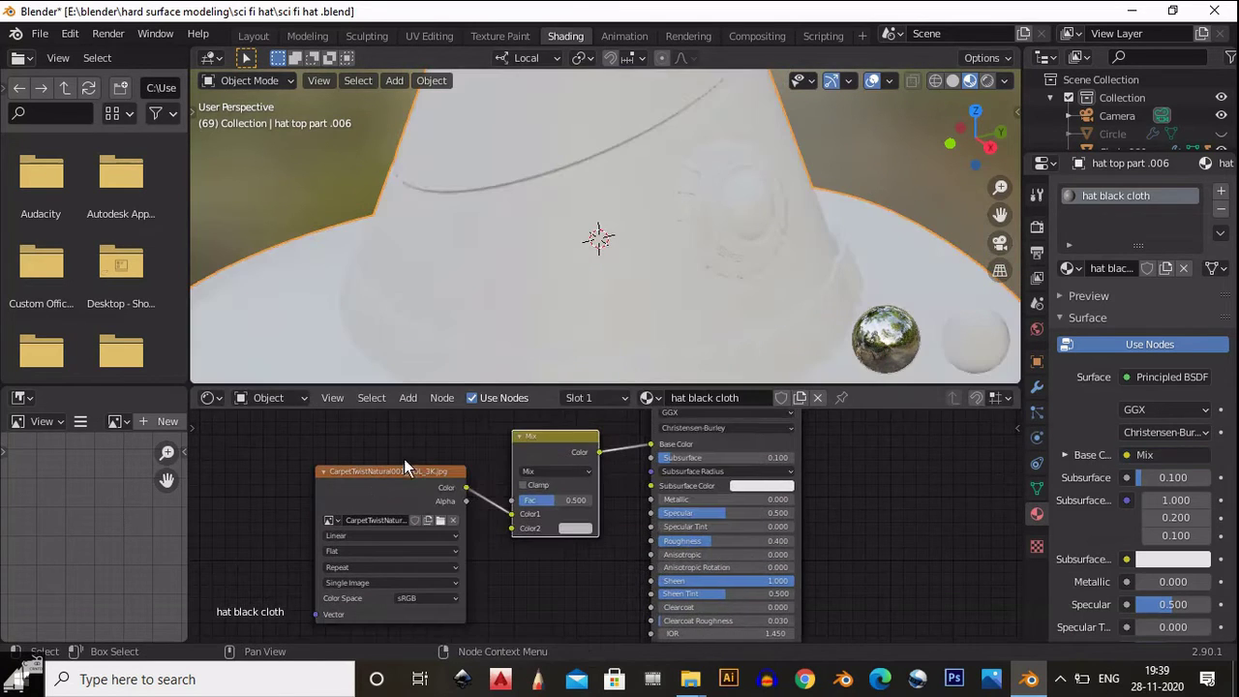
click(580, 533)
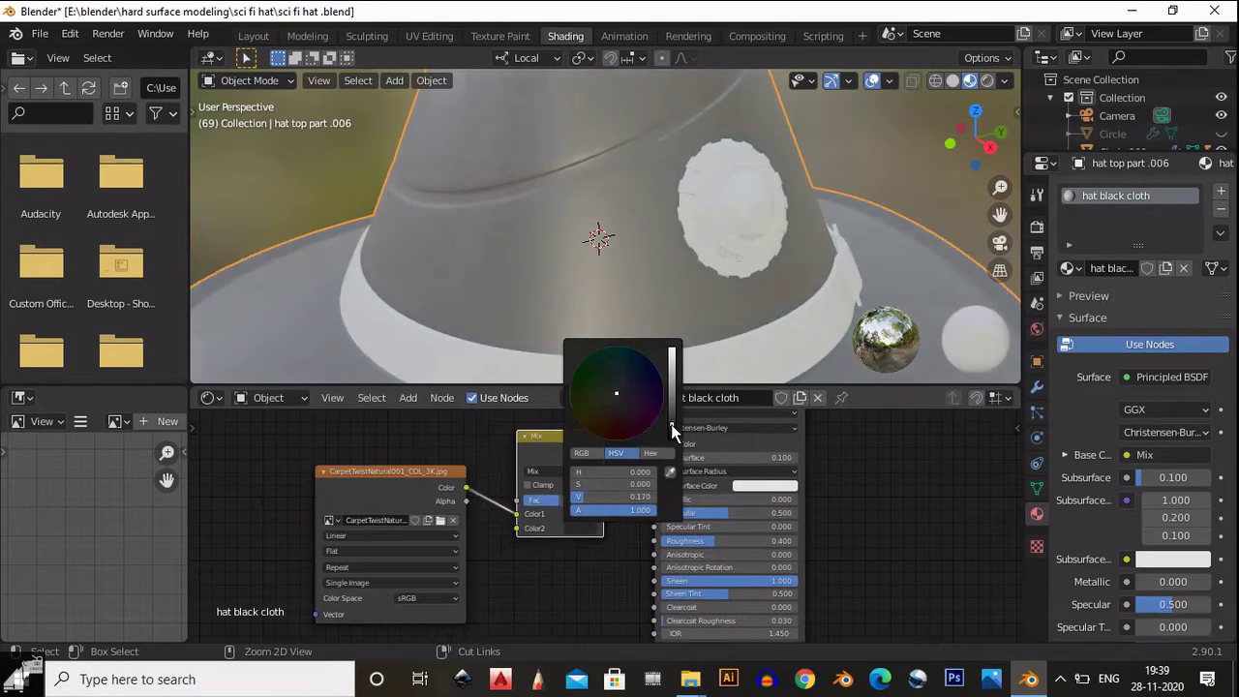
click(541, 531)
drag(674, 387, 674, 443)
scroll(405, 496, down, 3)
Add a Normal Map node fed by the carpet NRM texture into the shader's Normal.
key(shift+a)
mouse_move(553, 503)
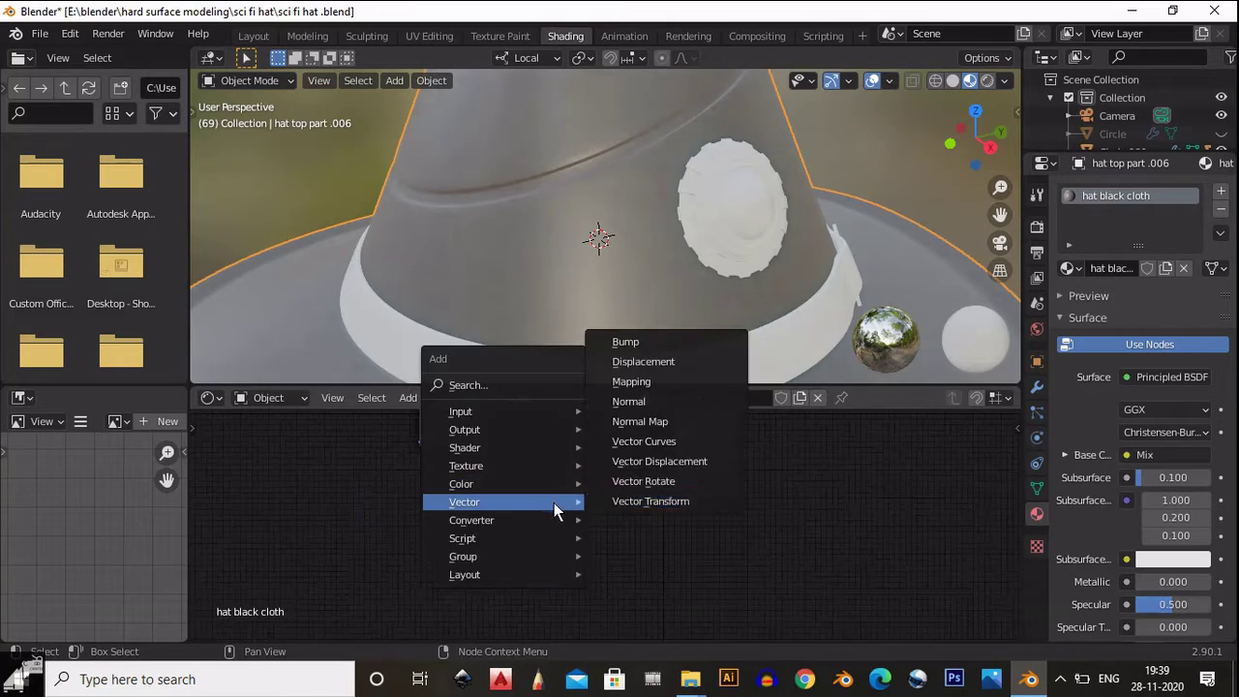
click(642, 420)
click(634, 528)
drag(664, 518, 749, 453)
drag(638, 512, 646, 484)
mouse_move(689, 679)
click(630, 612)
drag(1029, 646, 678, 523)
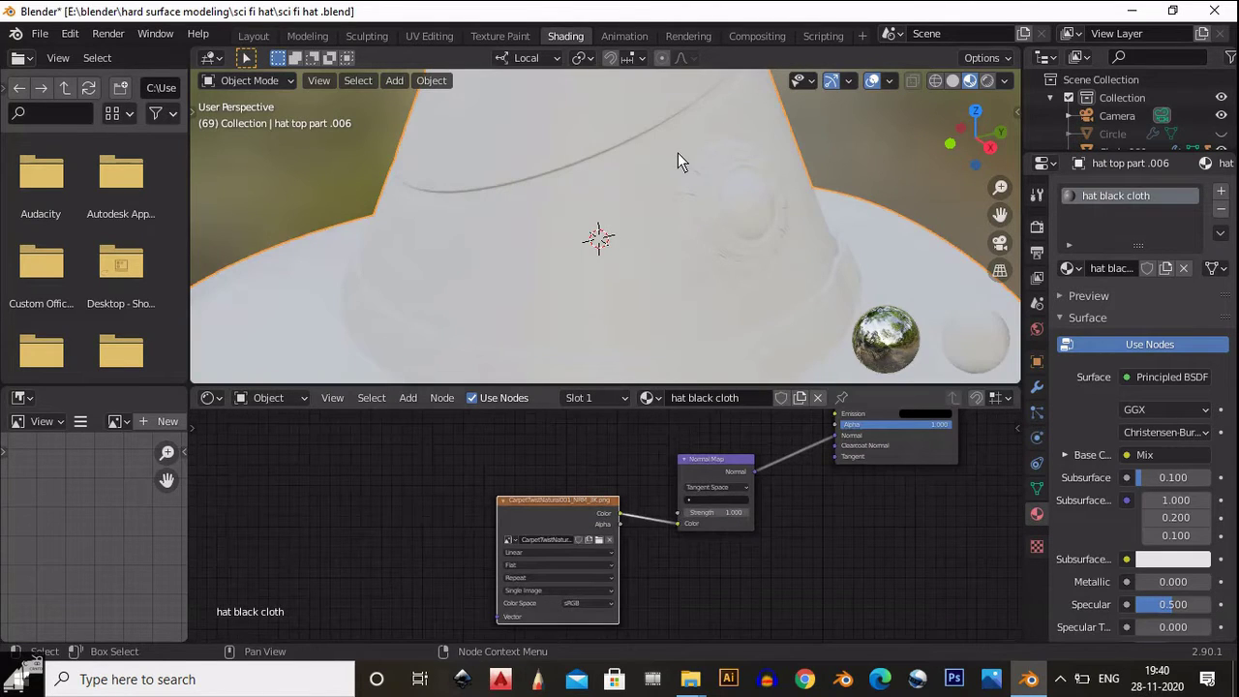
Set the Normal Map strength to 0.3, then lower it to 0.1.
scroll(678, 152, down, 5)
middle_drag(656, 296, 572, 372)
scroll(837, 521, up, 3)
scroll(837, 521, up, 2)
mouse_move(812, 505)
mouse_down()
mouse_move(786, 527)
mouse_move(853, 502)
mouse_up()
click(853, 503)
text(0.3)
key(Return)
click(834, 507)
text(0.1)
key(Return)
Route the BUMP16 bump texture through a Bump node into the Principled Normal.
scroll(819, 326, down, 3)
middle_drag(819, 326, 985, 268)
middle_drag(939, 465, 673, 525)
click(689, 678)
click(447, 204)
drag(448, 201, 411, 433)
scroll(616, 584, down, 3)
key(shift+a)
mouse_move(693, 525)
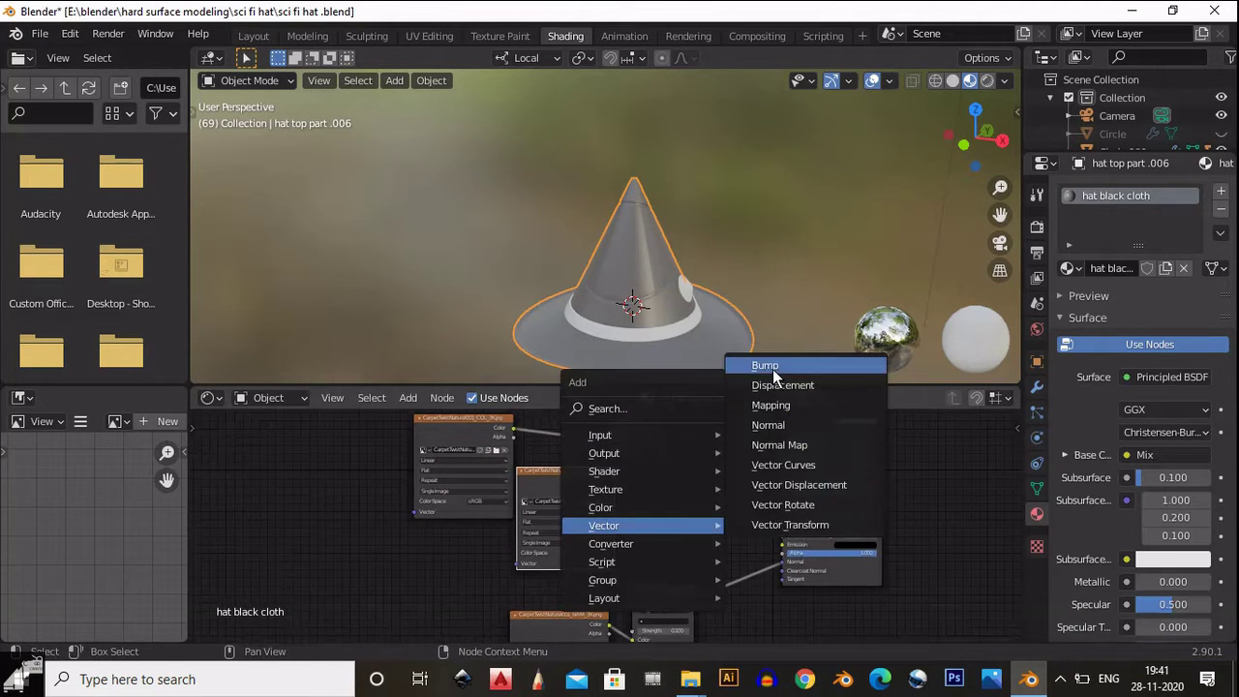
click(772, 369)
click(676, 508)
drag(611, 480, 649, 543)
drag(701, 502, 782, 562)
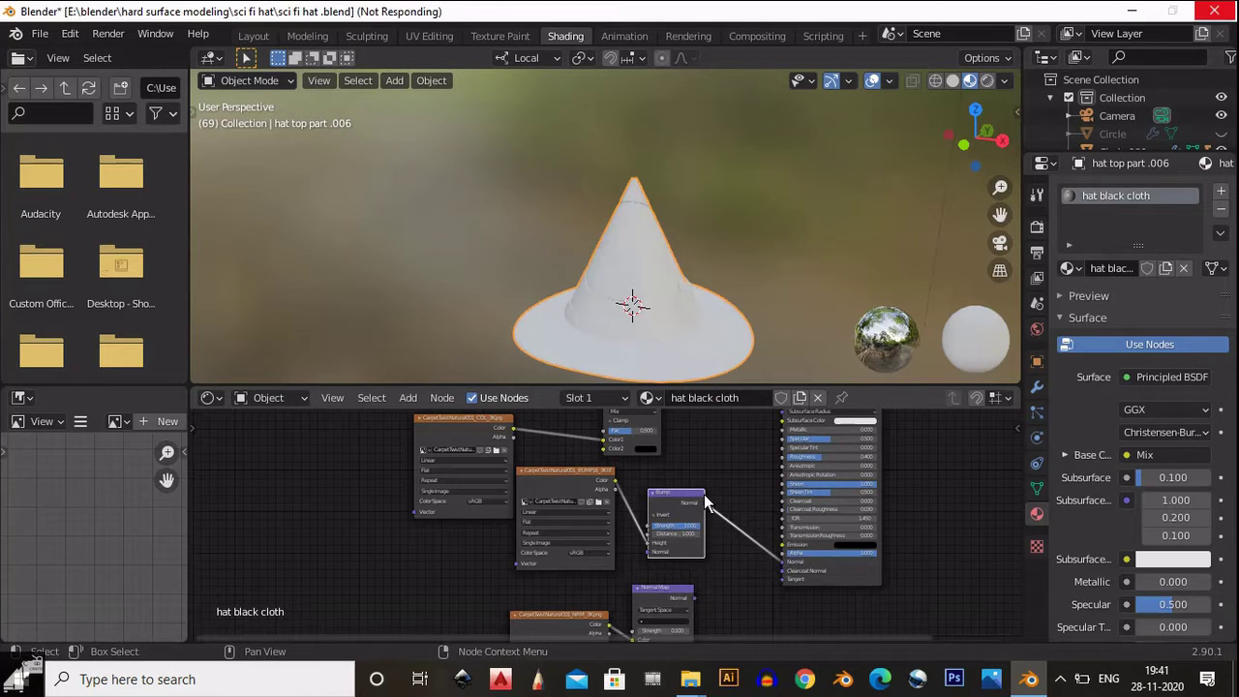
shift+scroll(677, 484, down, 3)
Nudge the Normal Map node and orbit around the hat brim to inspect the cloth.
mouse_move(639, 498)
mouse_down()
mouse_move(621, 518)
mouse_move(519, 498)
mouse_move(649, 450)
mouse_up()
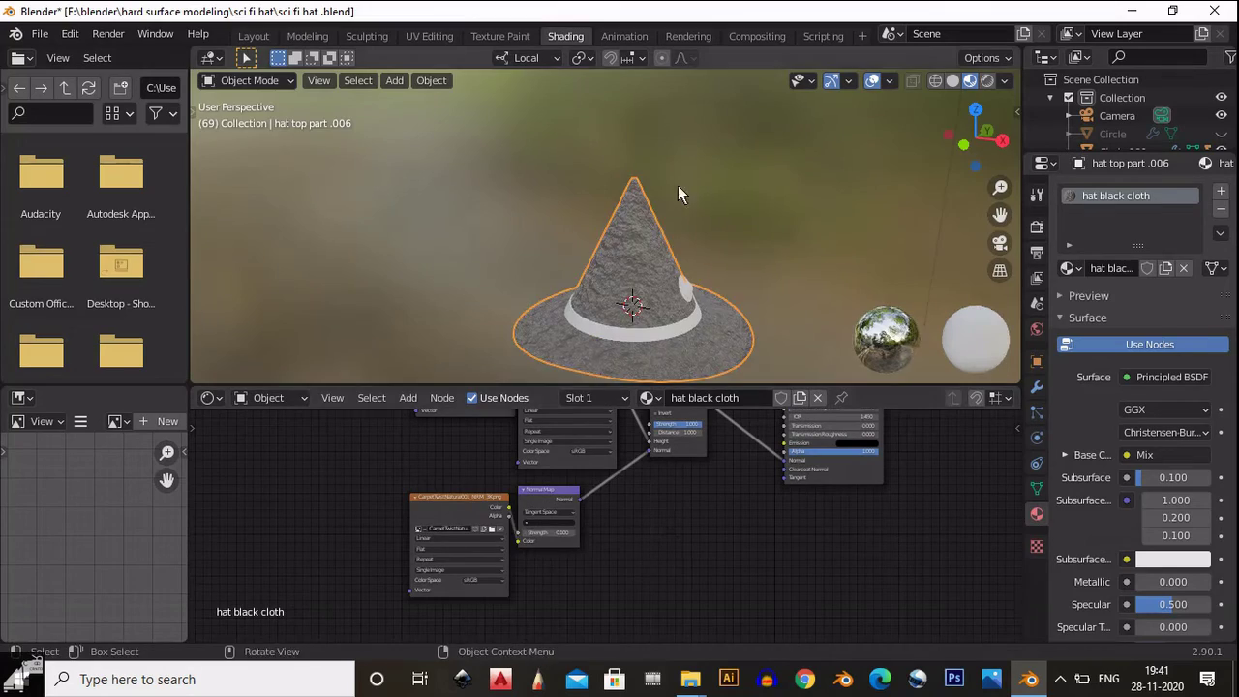
middle_drag(678, 194, 619, 252)
scroll(619, 252, up, 5)
ctrl+middle_drag(713, 525, 624, 571)
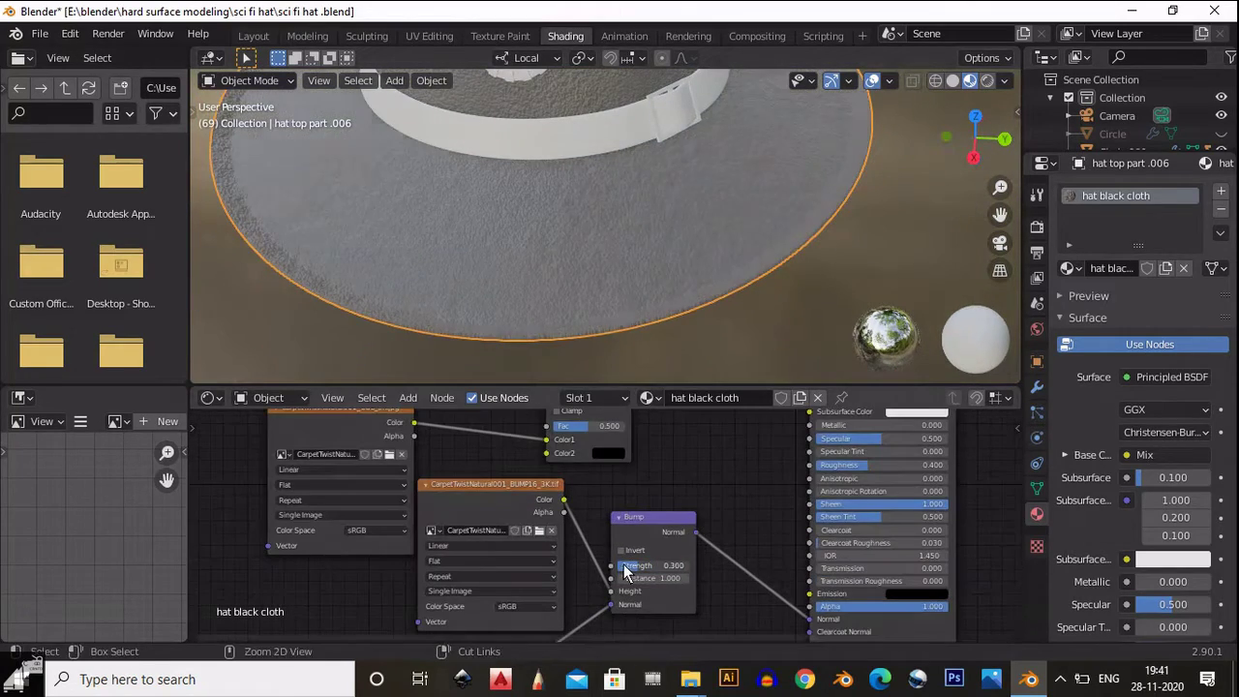
scroll(709, 193, down, 5)
middle_drag(708, 192, 730, 200)
scroll(731, 200, up, 5)
ctrl+middle_drag(741, 508, 662, 598)
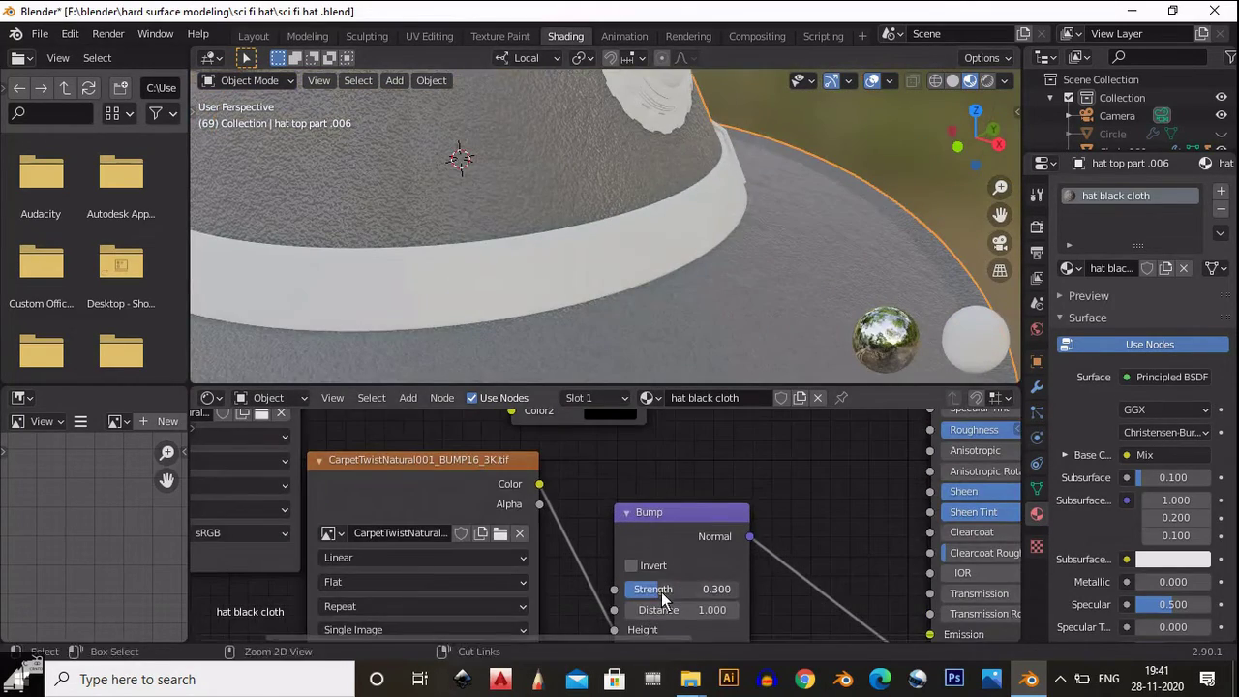
ctrl+scroll(661, 598, down, 1)
Lower the Bump strength to 0.2 and raise Subsurface to 1.0.
scroll(739, 112, down, 5)
middle_drag(739, 112, 719, 199)
scroll(719, 199, up, 5)
scroll(624, 548, down, 3)
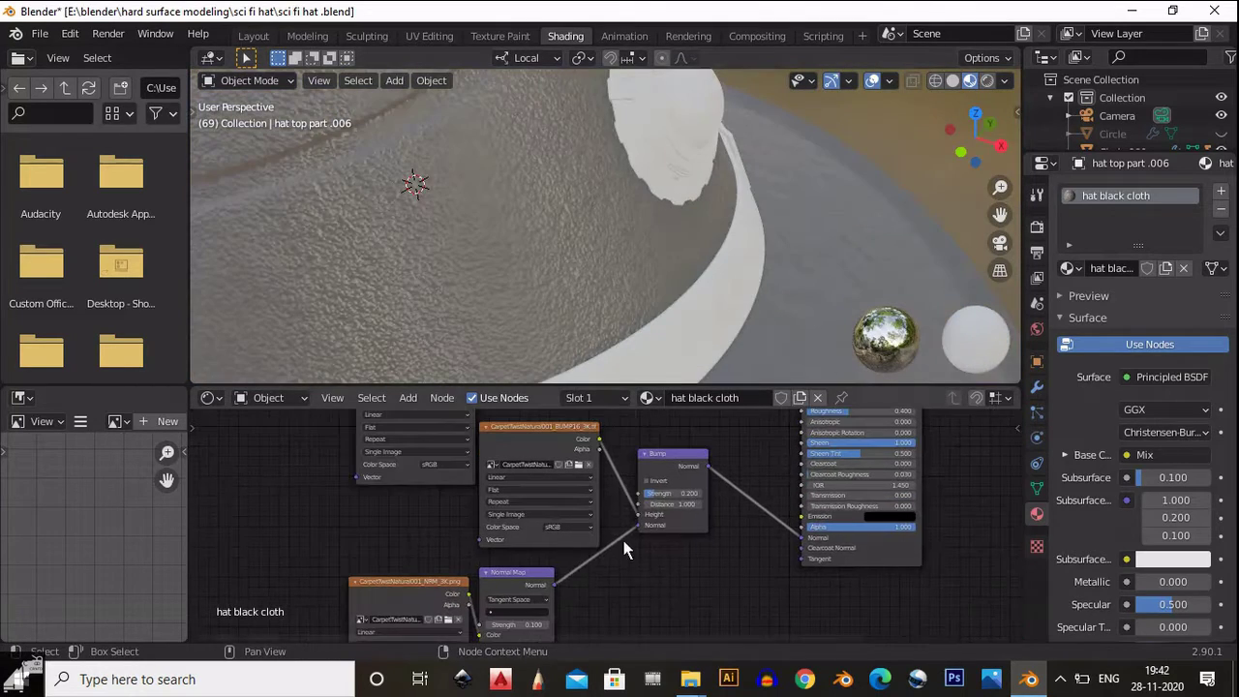
scroll(680, 225, up, 3)
scroll(676, 322, down, 5)
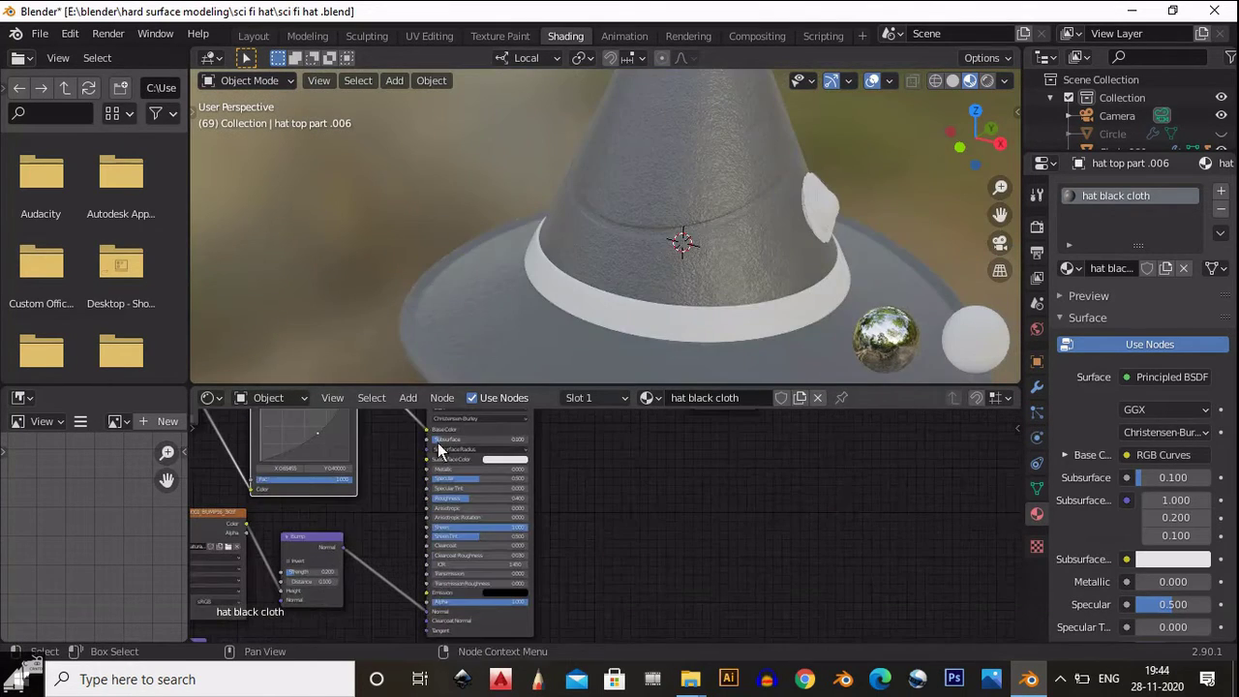
mouse_move(438, 444)
mouse_down()
mouse_move(479, 426)
mouse_move(445, 433)
mouse_up()
scroll(566, 250, down, 2)
scroll(598, 207, up, 4)
scroll(714, 452, up, 1)
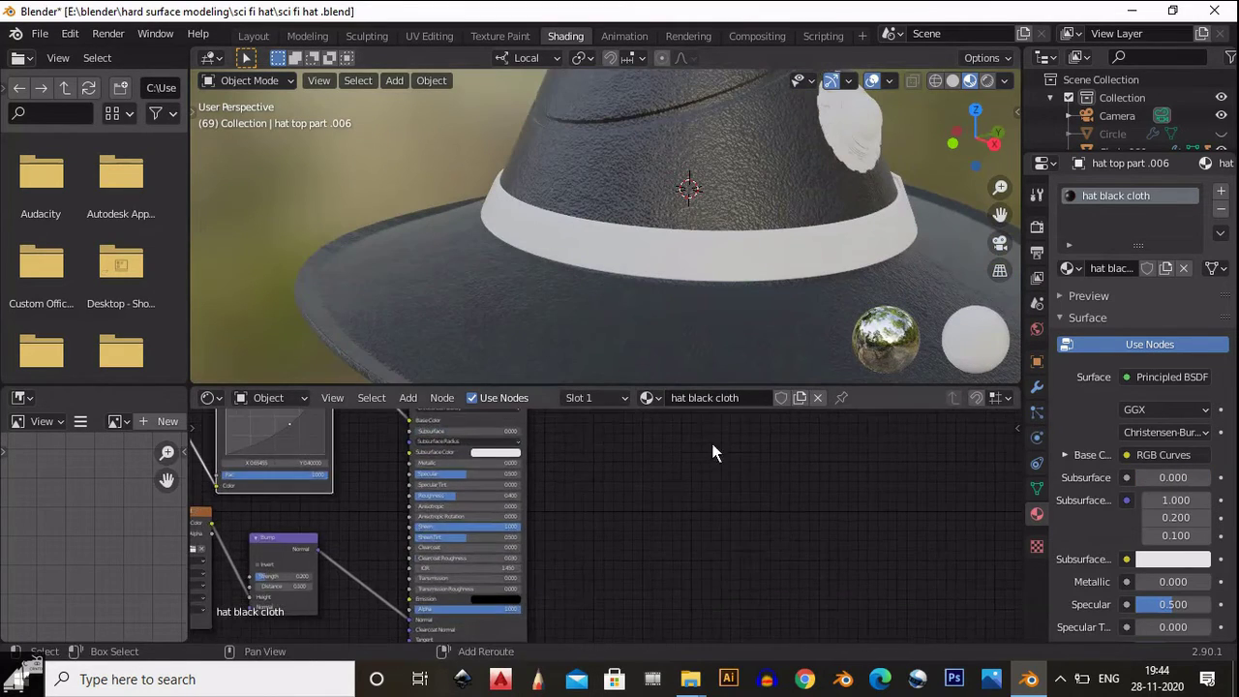
Link a new node into the material and set the Normal Map strength to 0.050.
scroll(713, 452, down, 2)
drag(376, 560, 462, 504)
scroll(576, 320, down, 3)
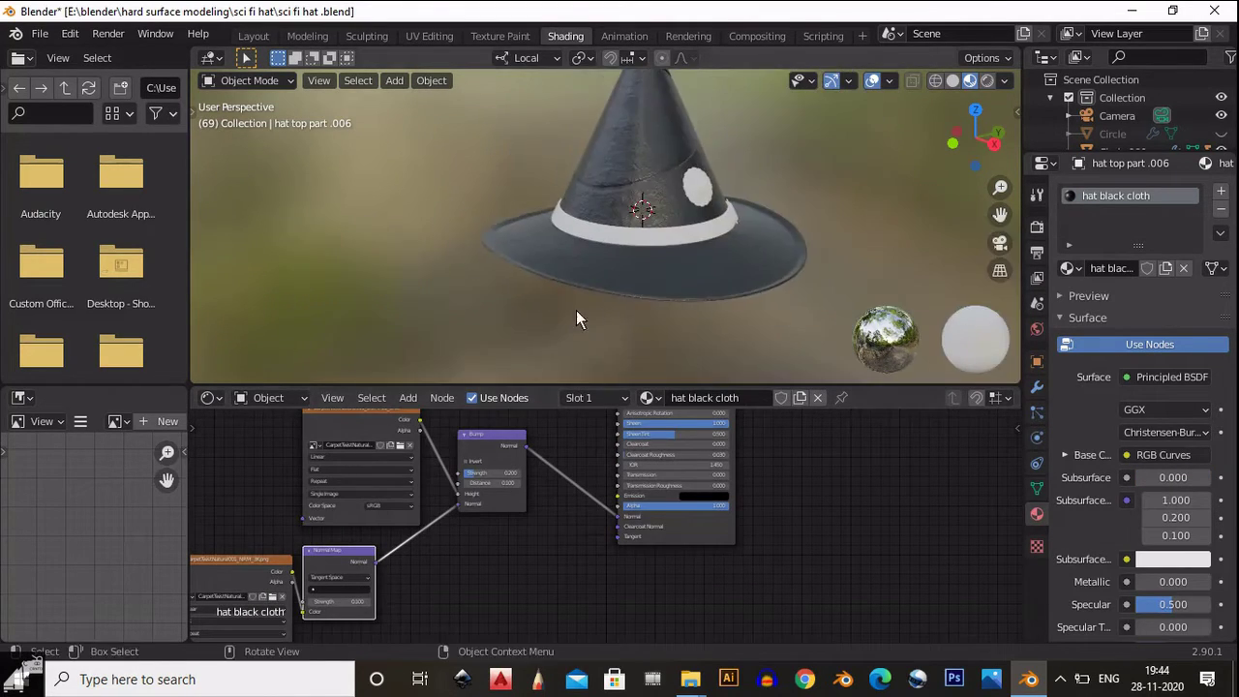
scroll(576, 319, up, 2)
scroll(513, 557, up, 2)
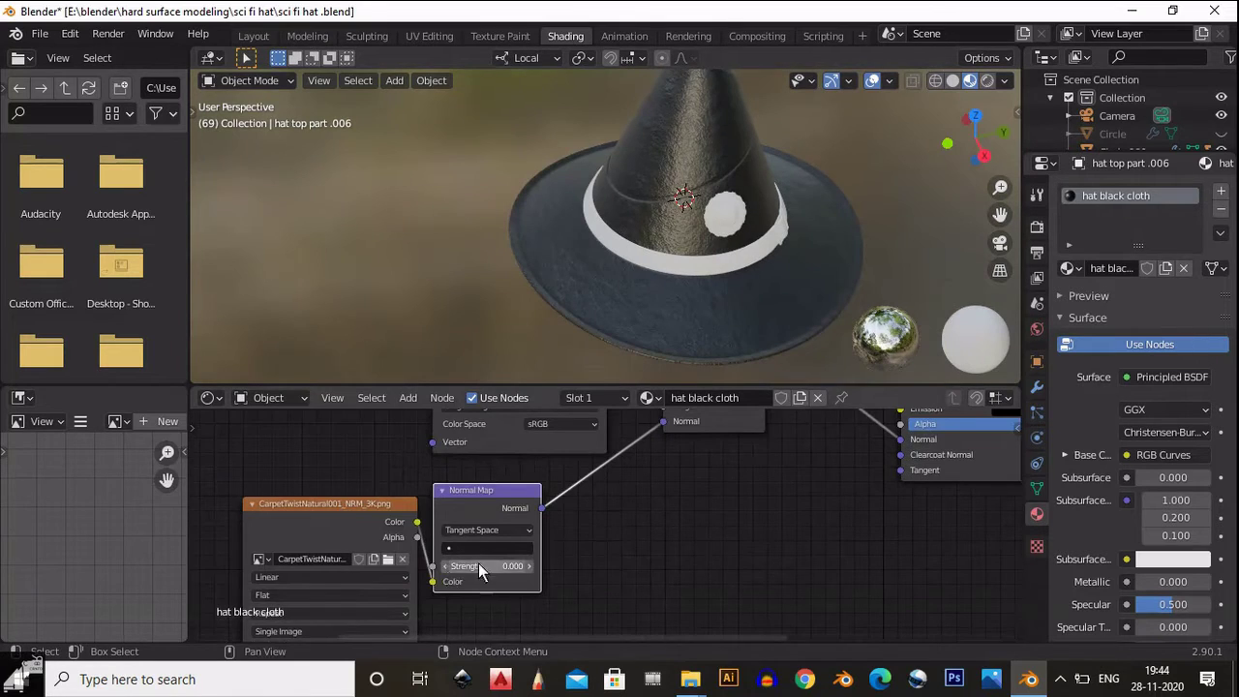
scroll(481, 571, down, 2)
click(487, 562)
key(Return)
scroll(679, 306, down, 3)
middle_drag(678, 306, 521, 287)
scroll(694, 224, up, 4)
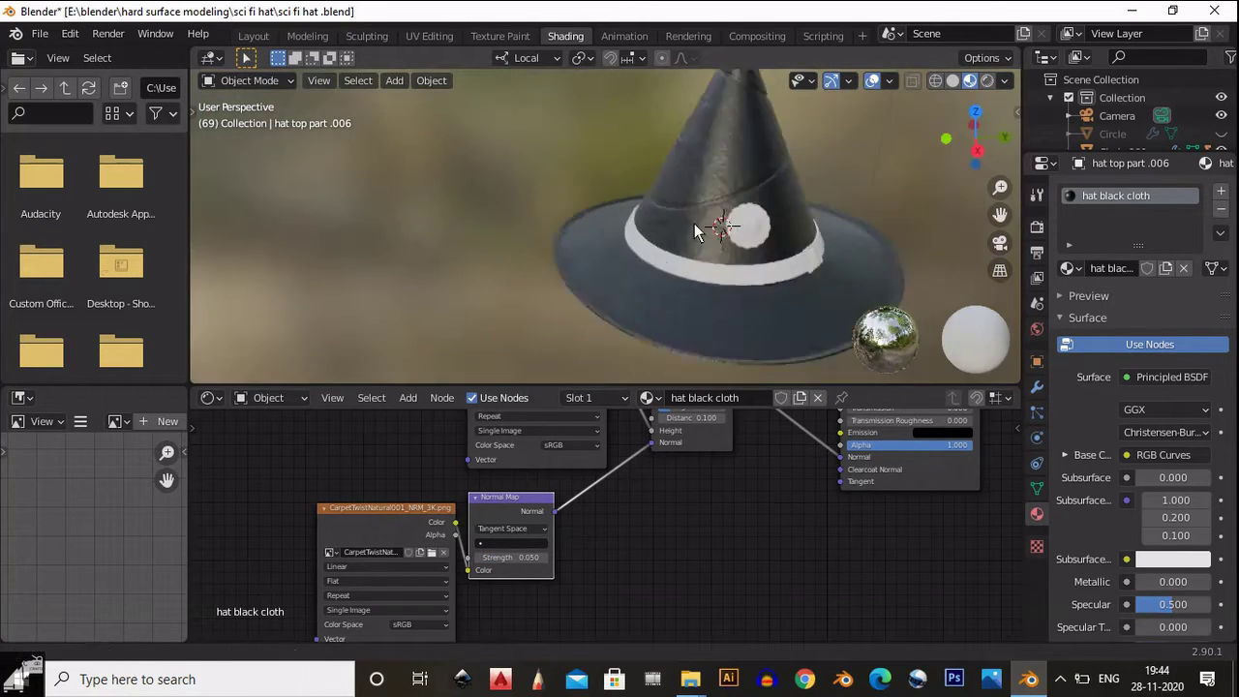
middle_drag(694, 224, 670, 270)
scroll(669, 270, up, 3)
scroll(566, 297, down, 5)
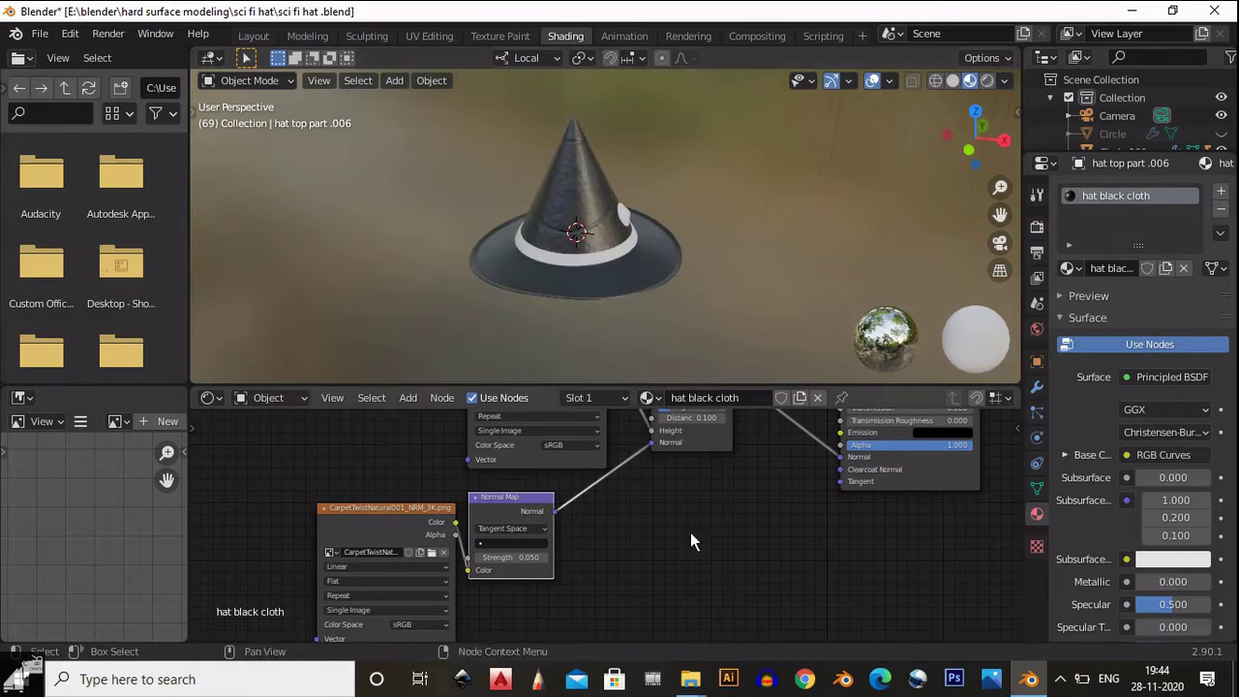
scroll(668, 517, up, 4)
Set Subsurface to 0.005 with a black subsurface colour, then select the hat band.
drag(462, 525, 543, 498)
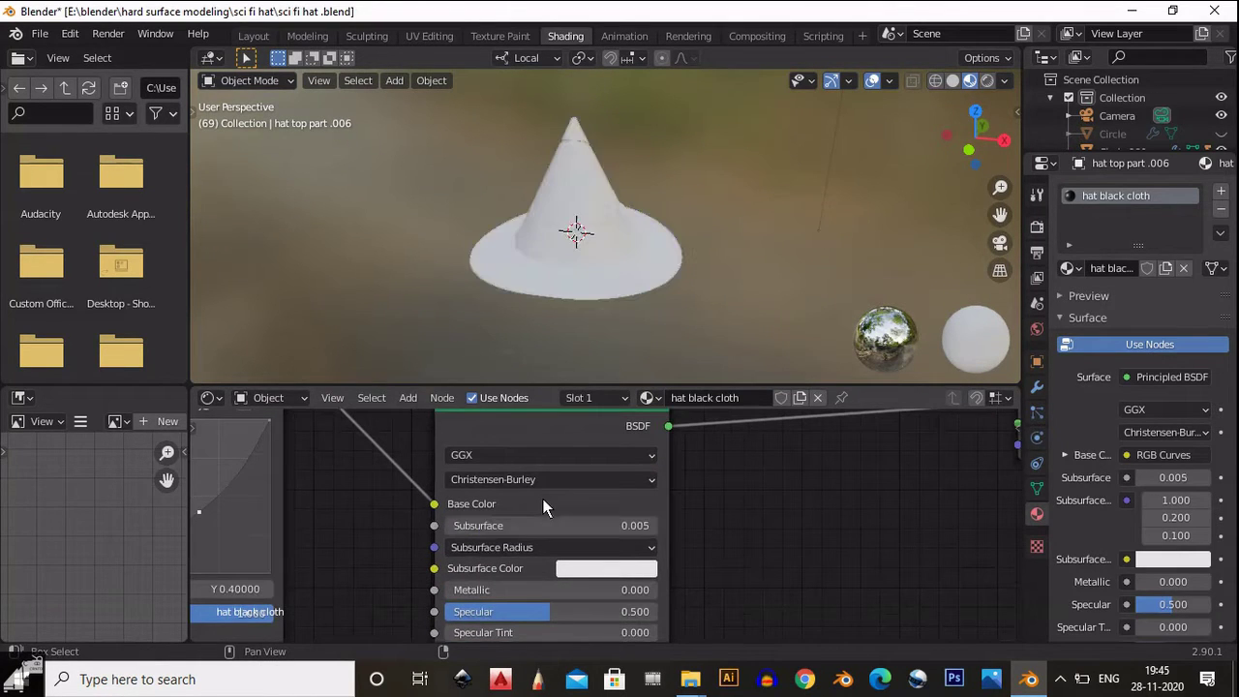
scroll(664, 223, up, 4)
click(606, 568)
drag(724, 300, 710, 461)
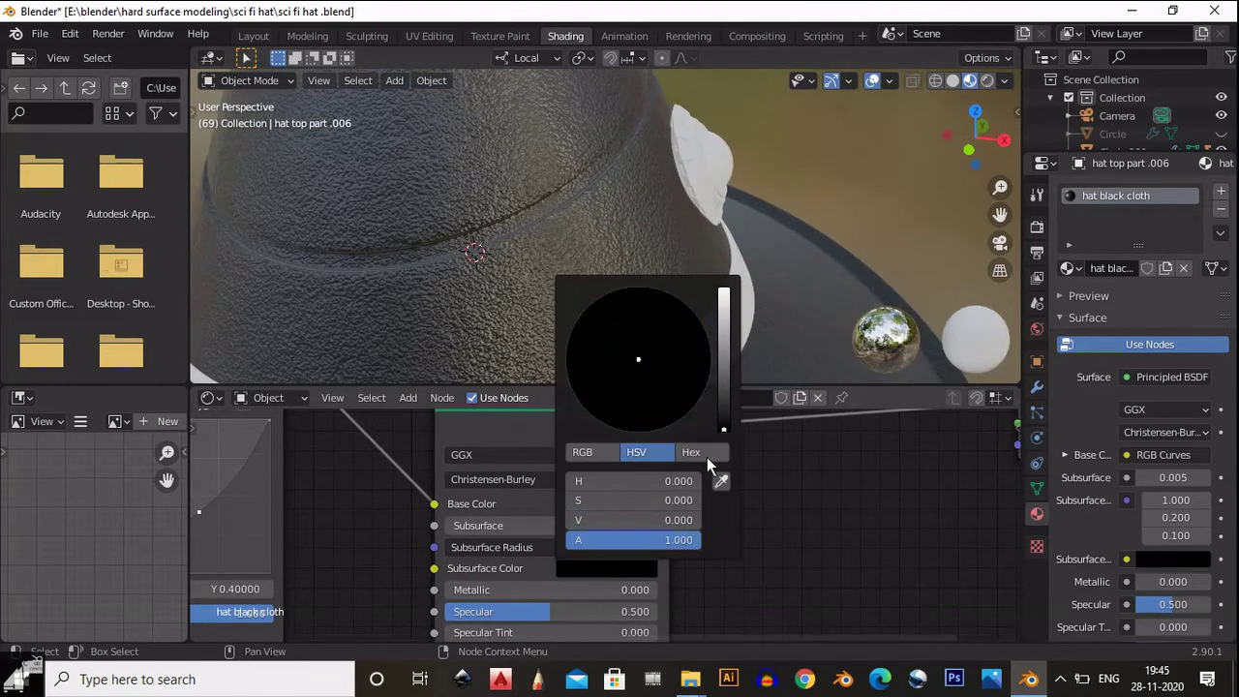
scroll(845, 277, down, 4)
scroll(585, 233, down, 2)
scroll(626, 269, up, 5)
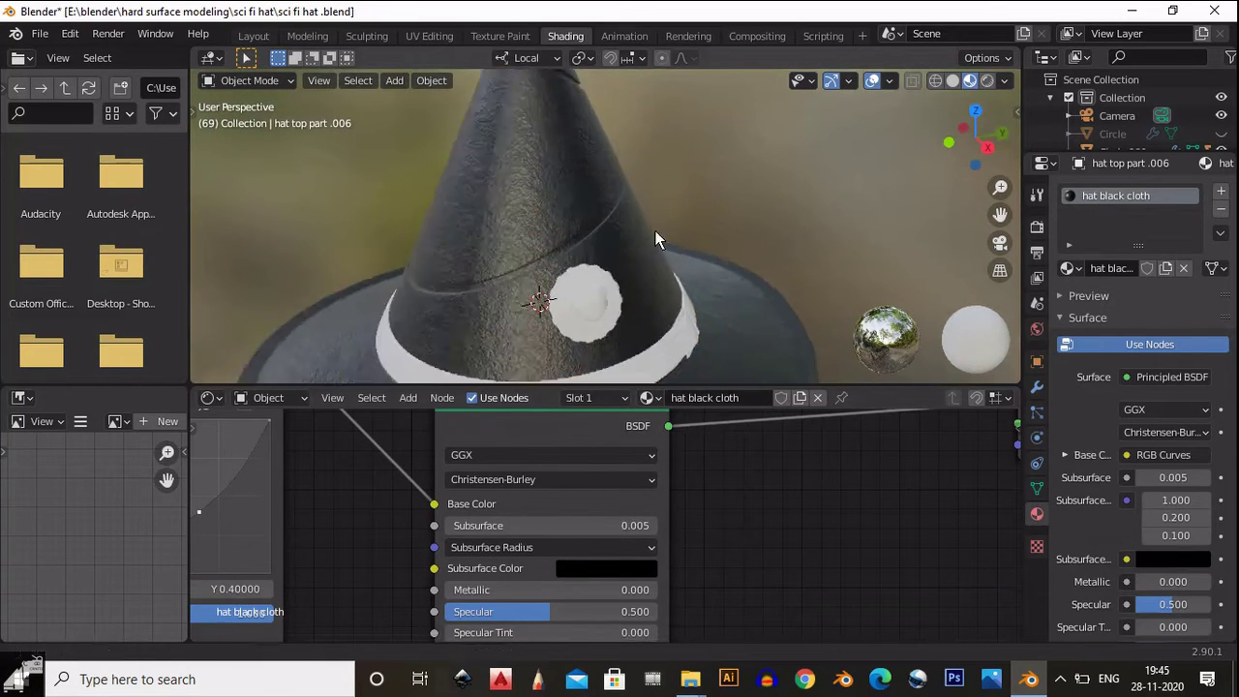
click(659, 234)
scroll(660, 234, down, 1)
Create a new material for the band named 'belt texture'.
click(643, 397)
click(1111, 268)
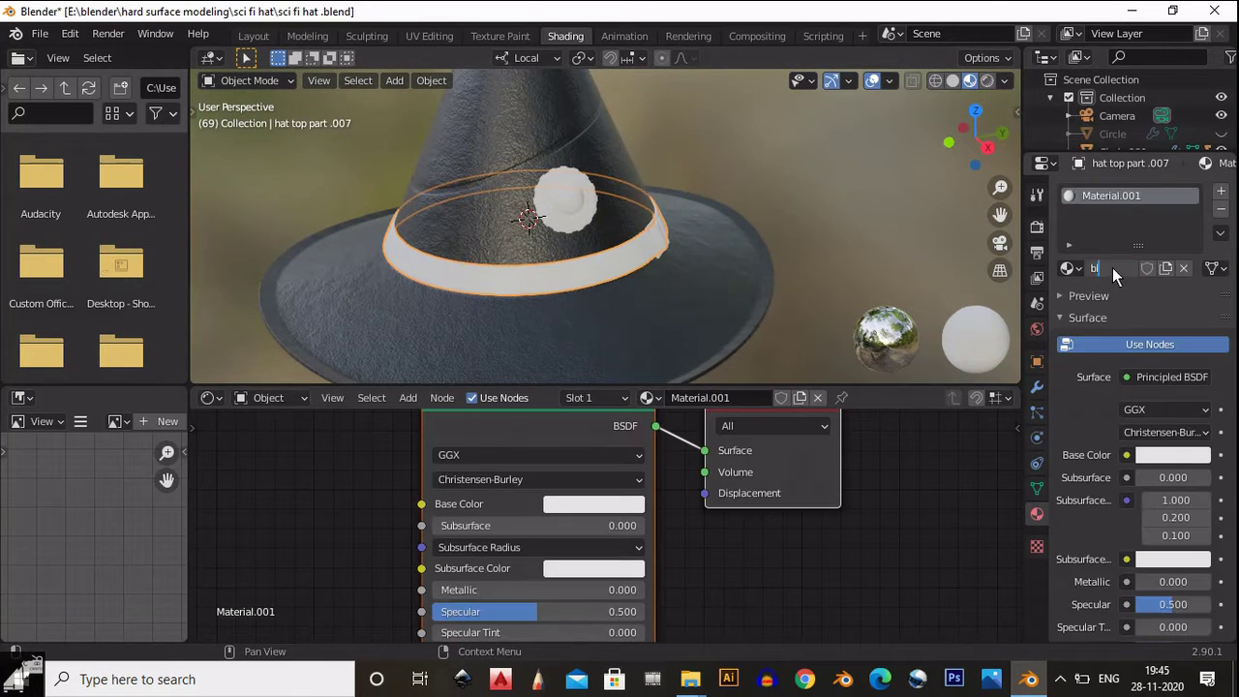
text(belt texture)
key(Return)
scroll(602, 489, down, 3)
Add a Voronoi Texture with Mapping driven by UV coordinates, feeding the Base Color.
key(shift+a)
click(667, 366)
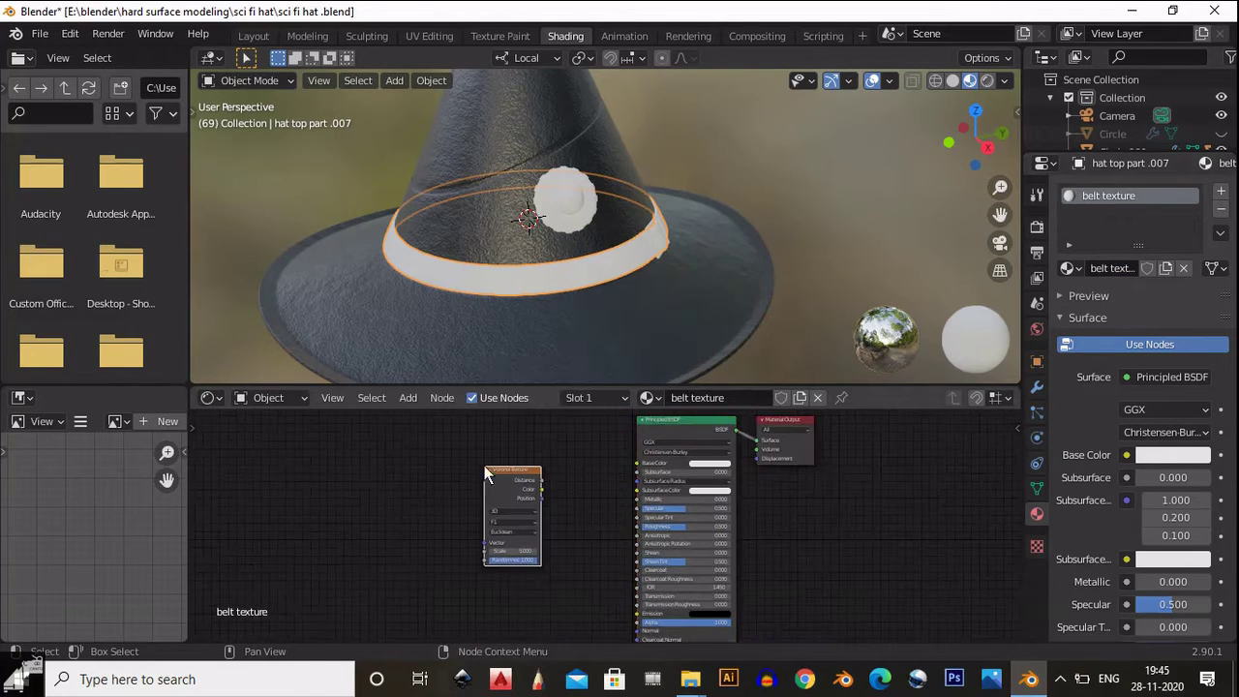
click(500, 476)
key(ctrl+t)
scroll(580, 543, down, 1)
key(g)
click(542, 531)
drag(702, 486, 685, 483)
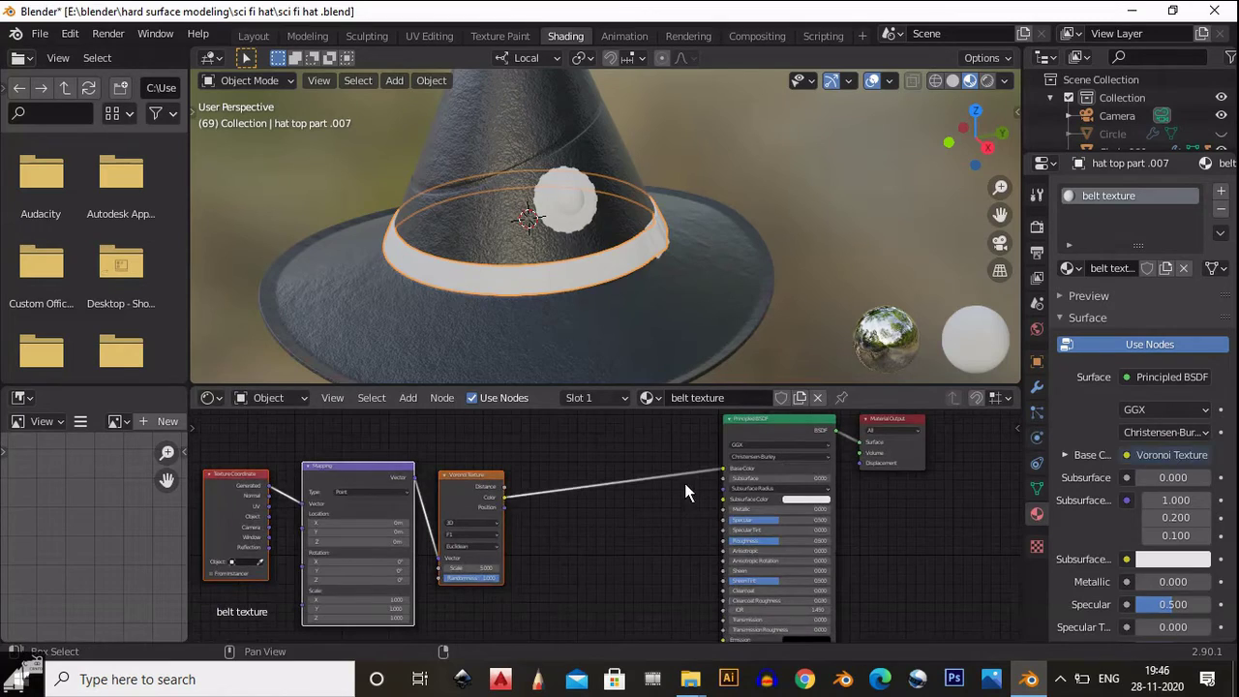
scroll(644, 327, up, 3)
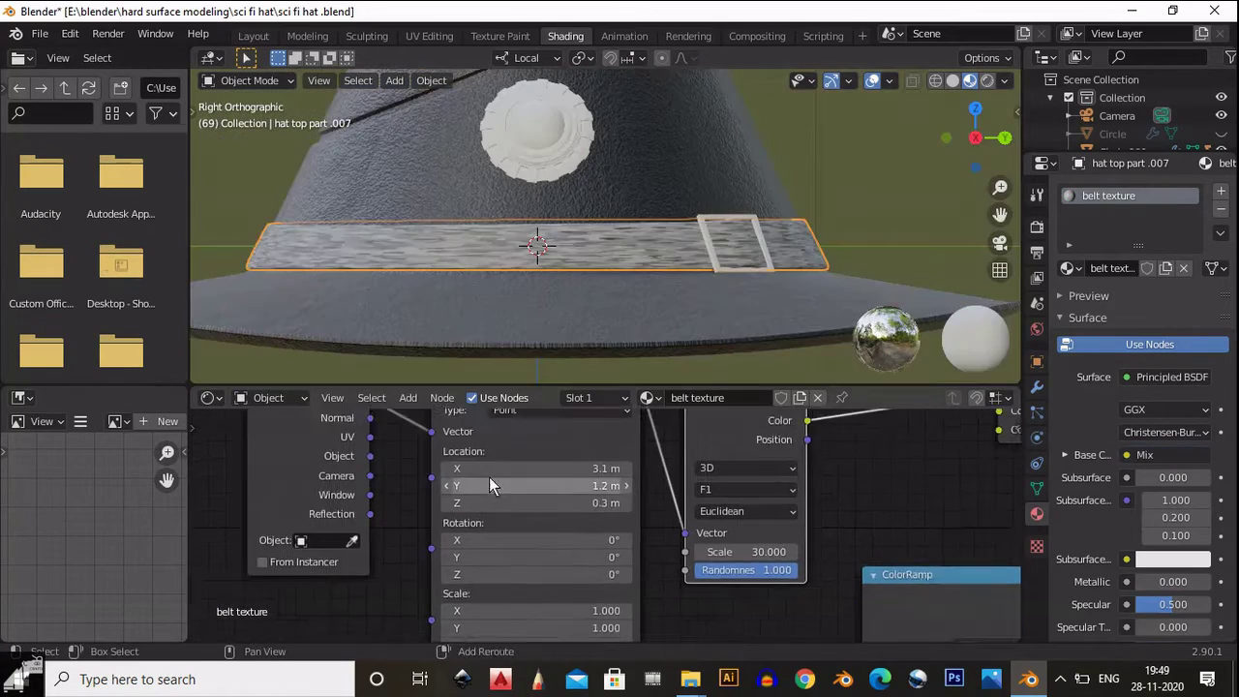
drag(370, 437, 431, 431)
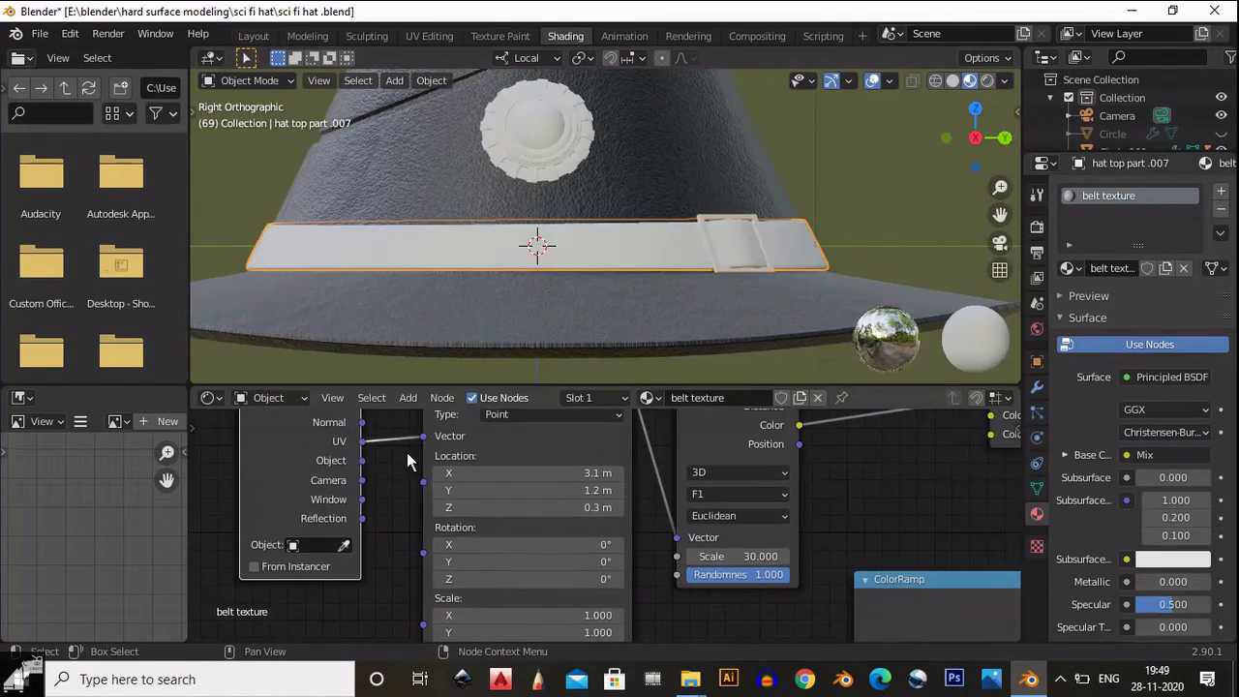
middle_drag(405, 474, 405, 416)
scroll(600, 224, up, 3)
scroll(397, 549, down, 2)
Raise the Voronoi Scale to 48.4 and compare its feature output options.
drag(526, 586, 678, 576)
click(533, 575)
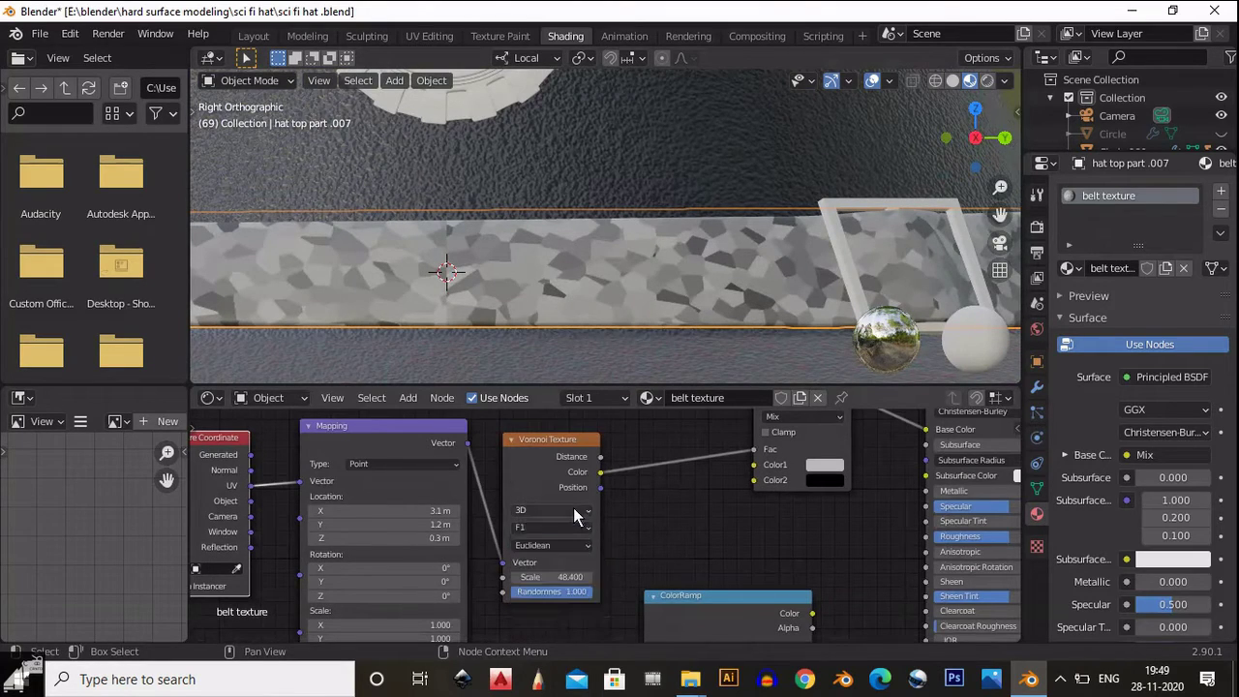
click(547, 543)
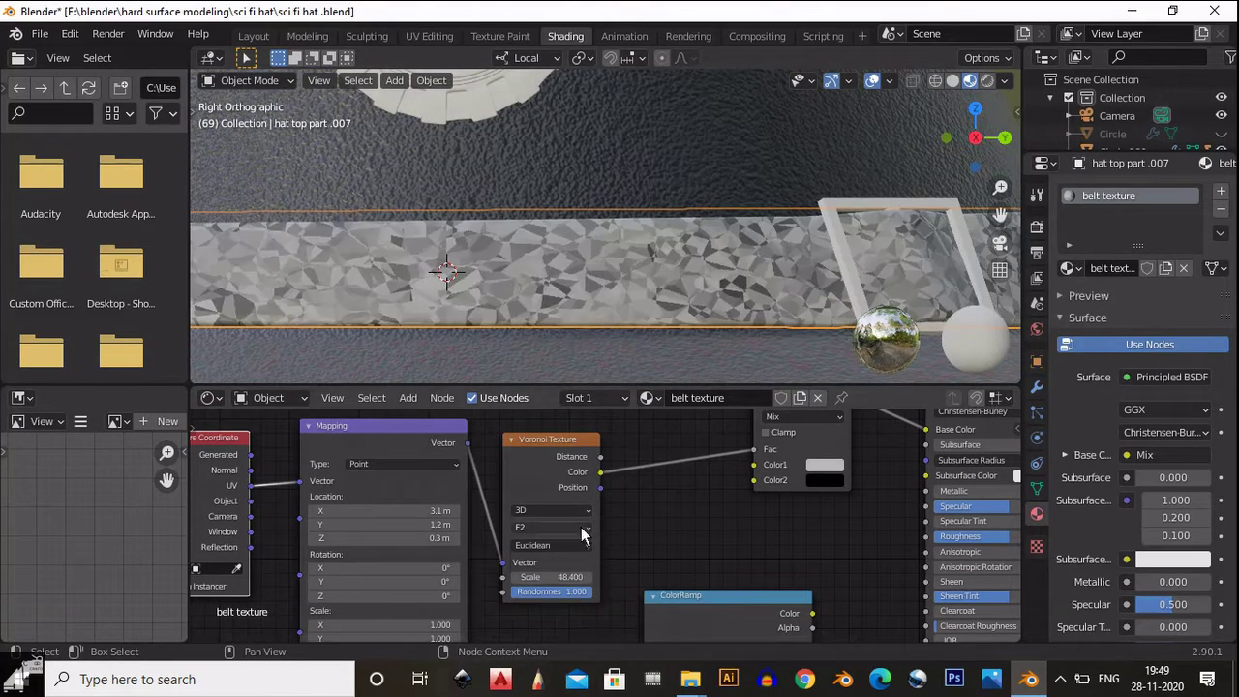
scroll(569, 493, down, 2)
Make the first Mix colour bright red so the belt mixes red and black.
middle_drag(585, 221, 639, 184)
click(752, 484)
click(781, 419)
drag(823, 354, 821, 409)
middle_drag(736, 290, 597, 377)
scroll(421, 548, up, 2)
scroll(575, 565, up, 1)
scroll(531, 313, up, 1)
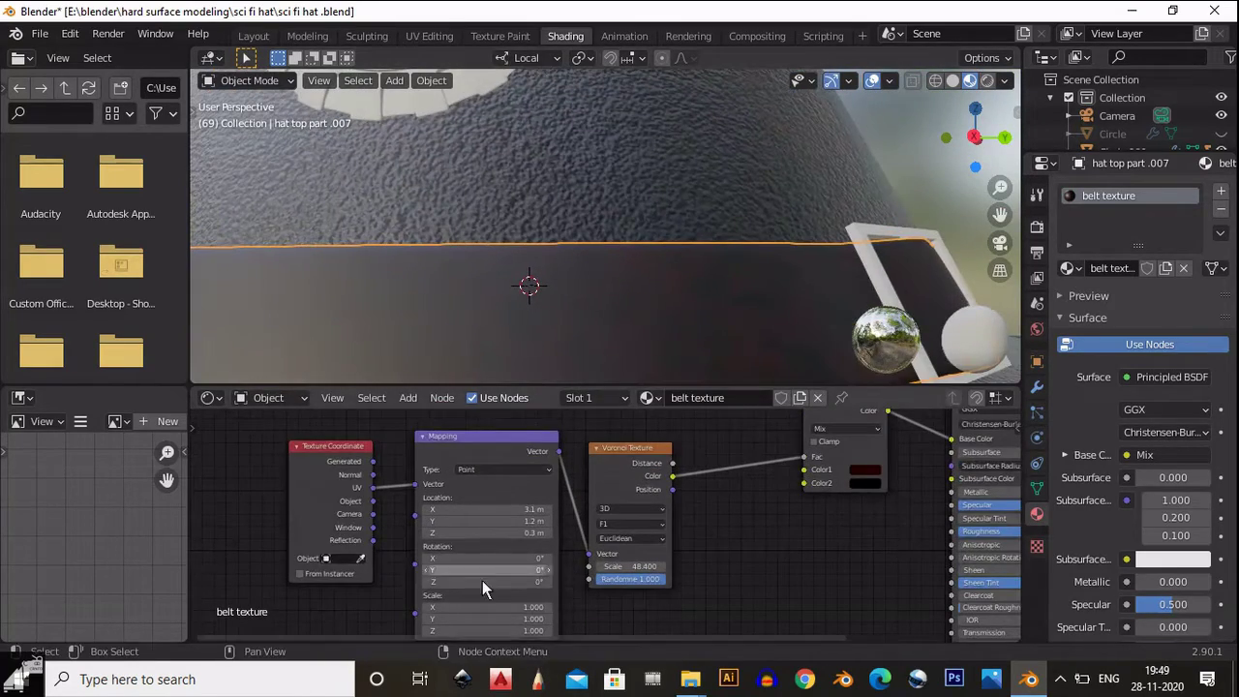
click(871, 468)
drag(940, 445, 940, 310)
Set the Voronoi Scale to 150 and stretch the Mapping 4.6 times along X.
middle_drag(632, 565, 518, 545)
drag(517, 545, 515, 552)
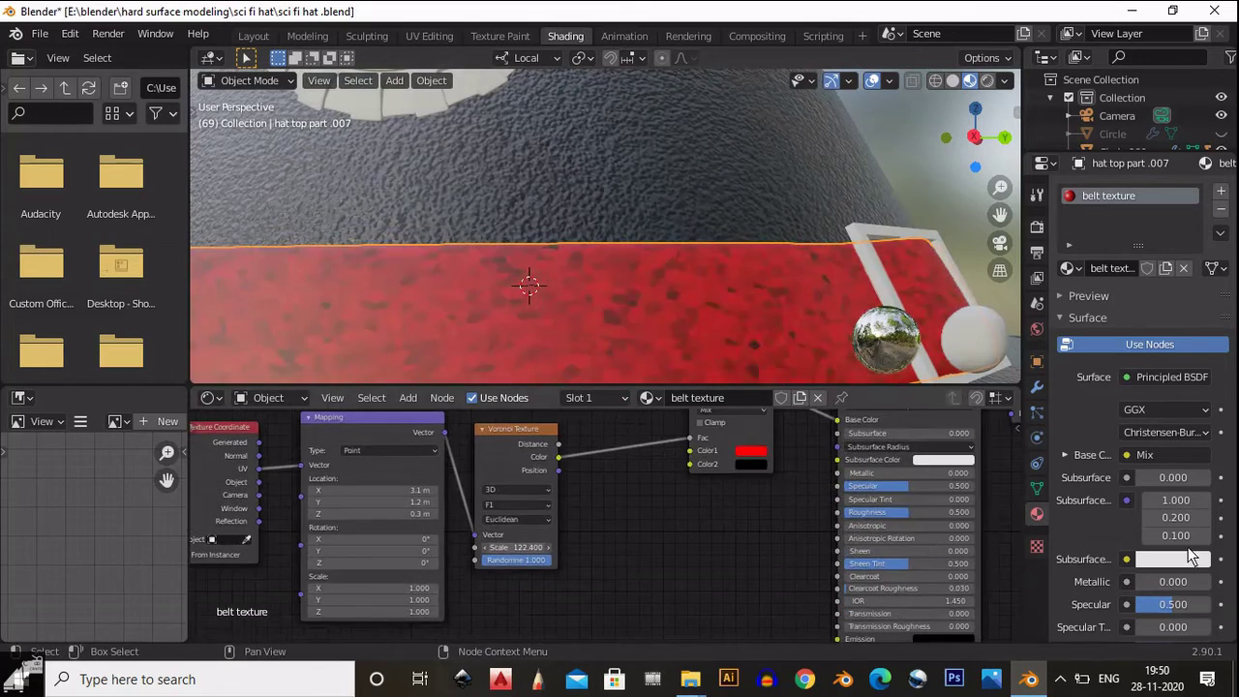
click(515, 554)
scroll(611, 575, up, 1)
text(140.6)
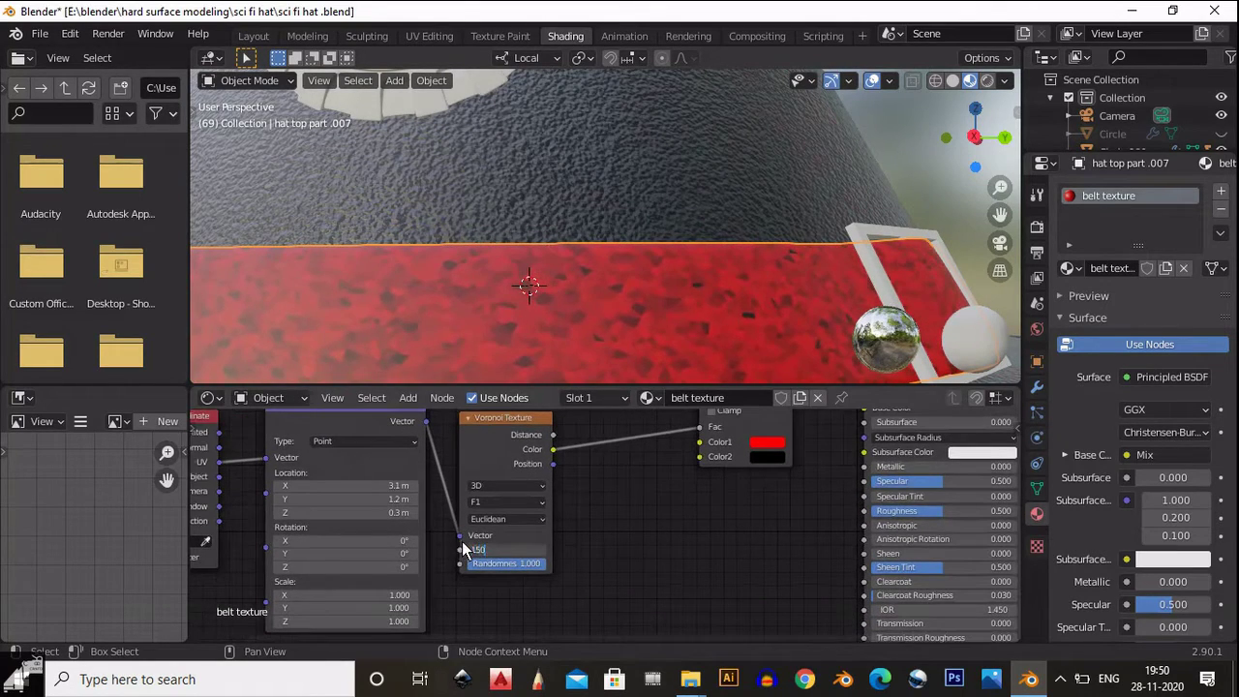
key(Return)
scroll(385, 551, down, 2)
scroll(558, 527, up, 2)
drag(471, 572, 504, 572)
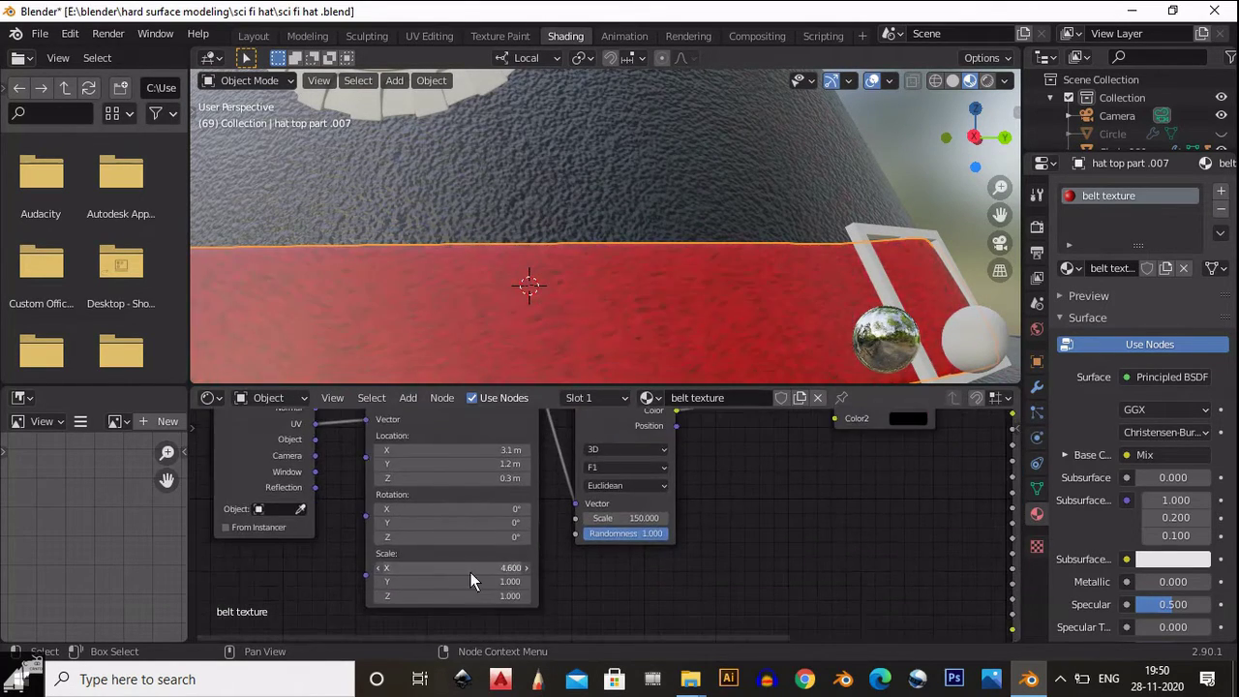
scroll(802, 505, down, 2)
key(shift+a)
Add a Normal Map node to the belt material and connect it to the shader's Normal input.
mouse_move(435, 553)
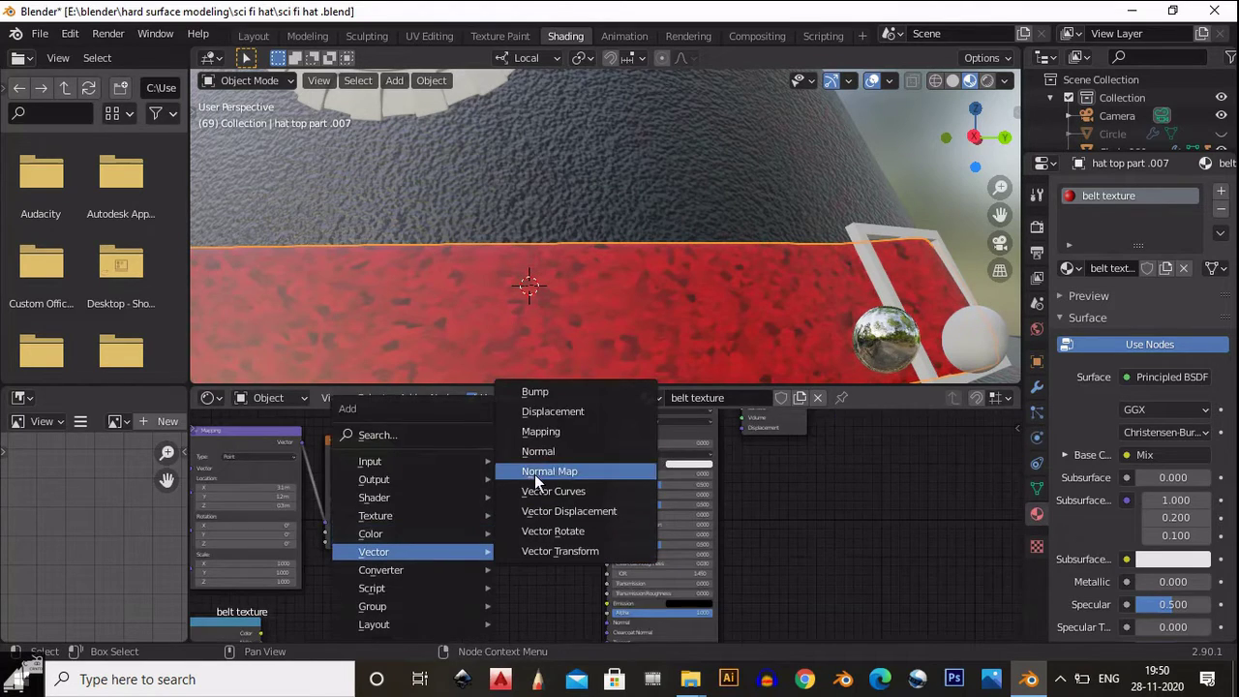
click(534, 474)
drag(540, 453, 508, 482)
scroll(436, 524, down, 1)
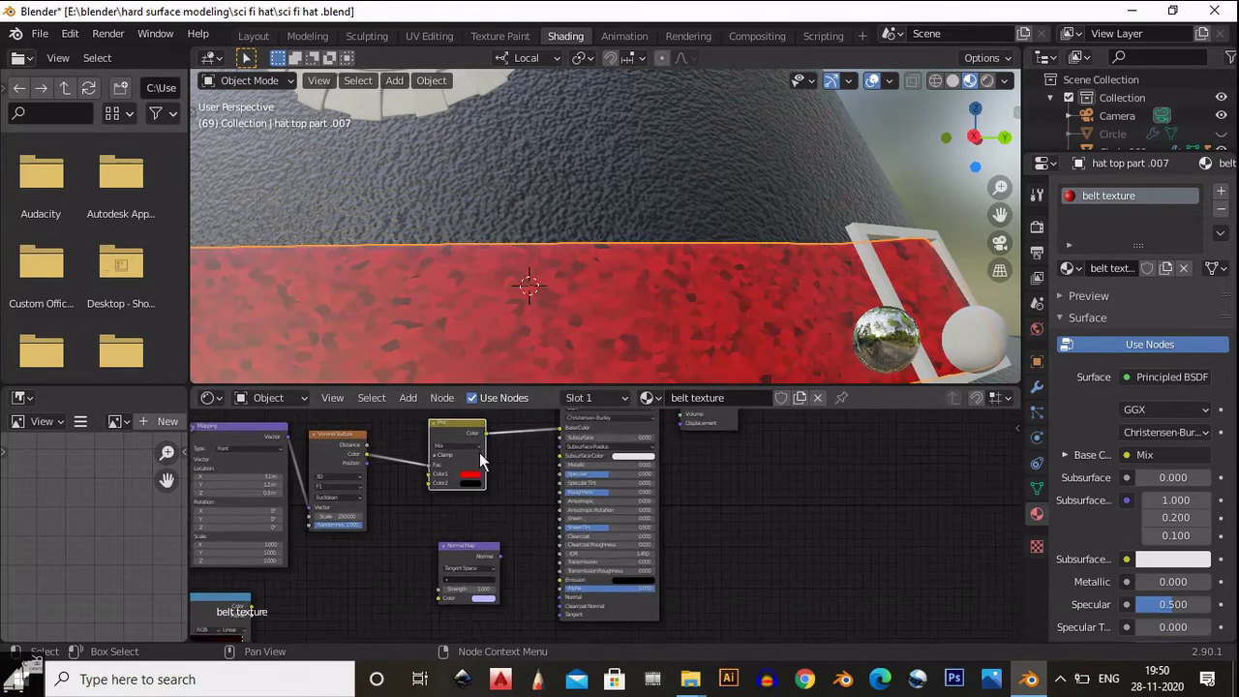
drag(456, 431, 513, 544)
scroll(466, 471, down, 1)
drag(588, 551, 588, 551)
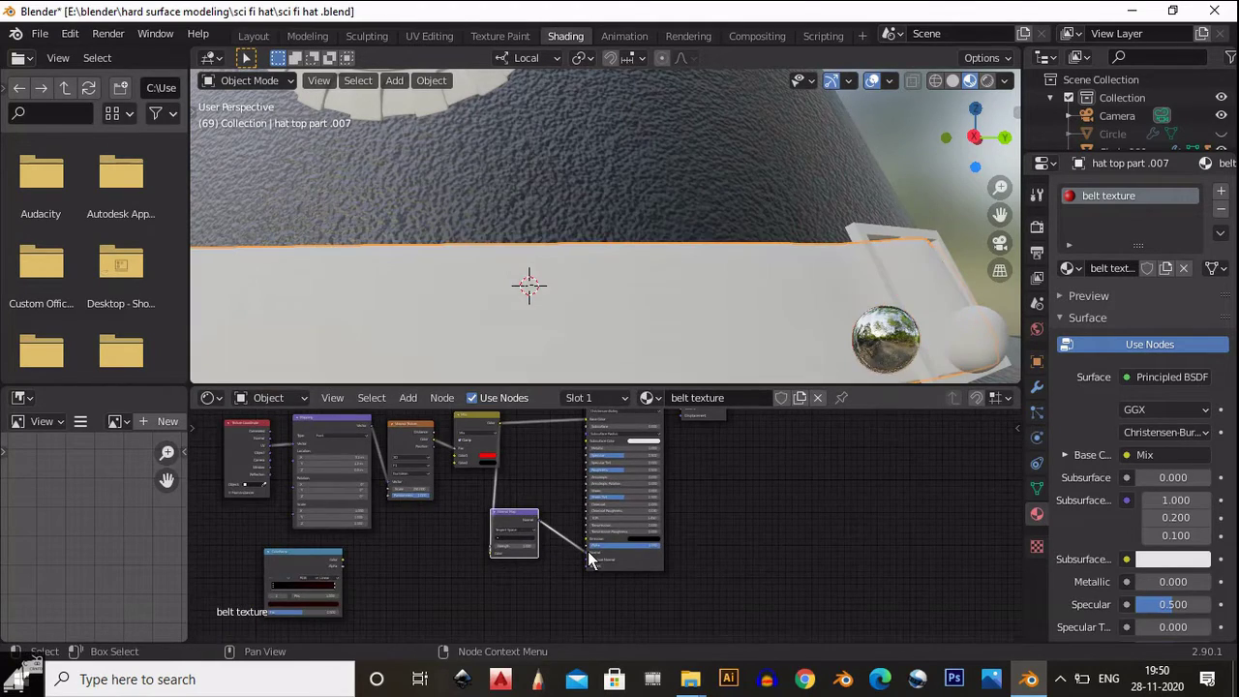
mouse_move(542, 319)
middle_down()
mouse_move(490, 332)
mouse_move(542, 310)
middle_up()
scroll(641, 474, up, 2)
scroll(641, 473, up, 1)
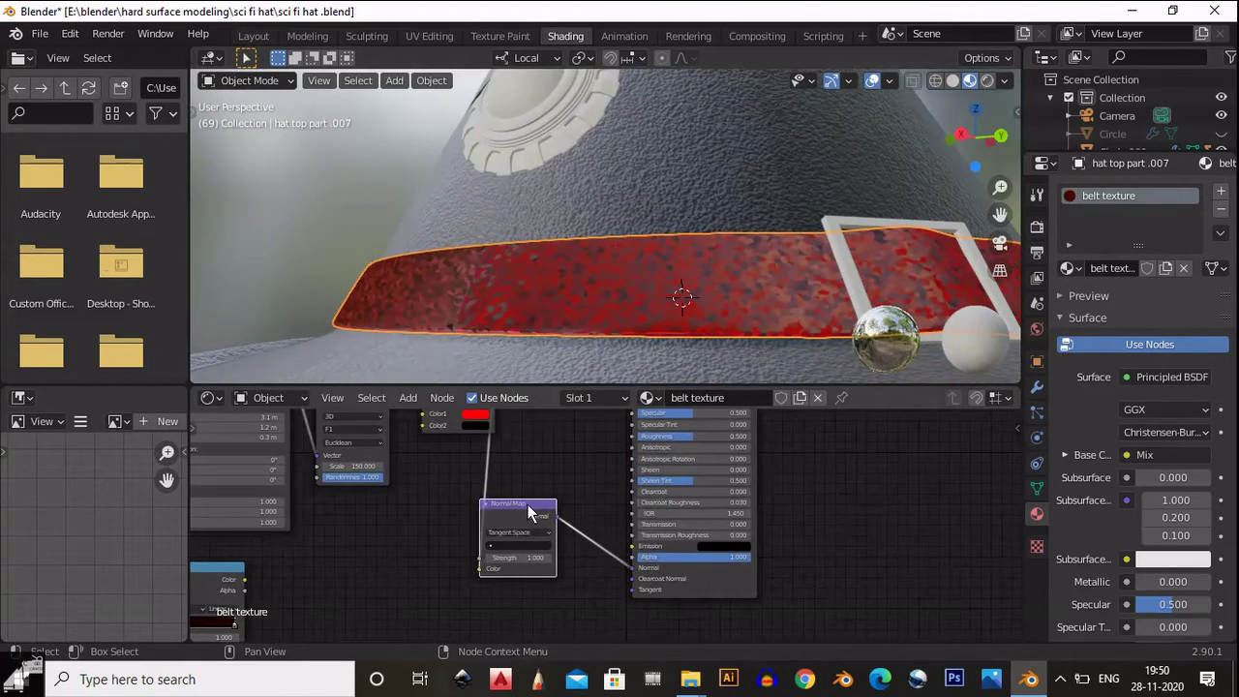
Swap the Normal Map for a Bump node at strength 0.2, with the Mix colour as its Height.
key(shift+s)
click(603, 343)
middle_drag(508, 465, 489, 523)
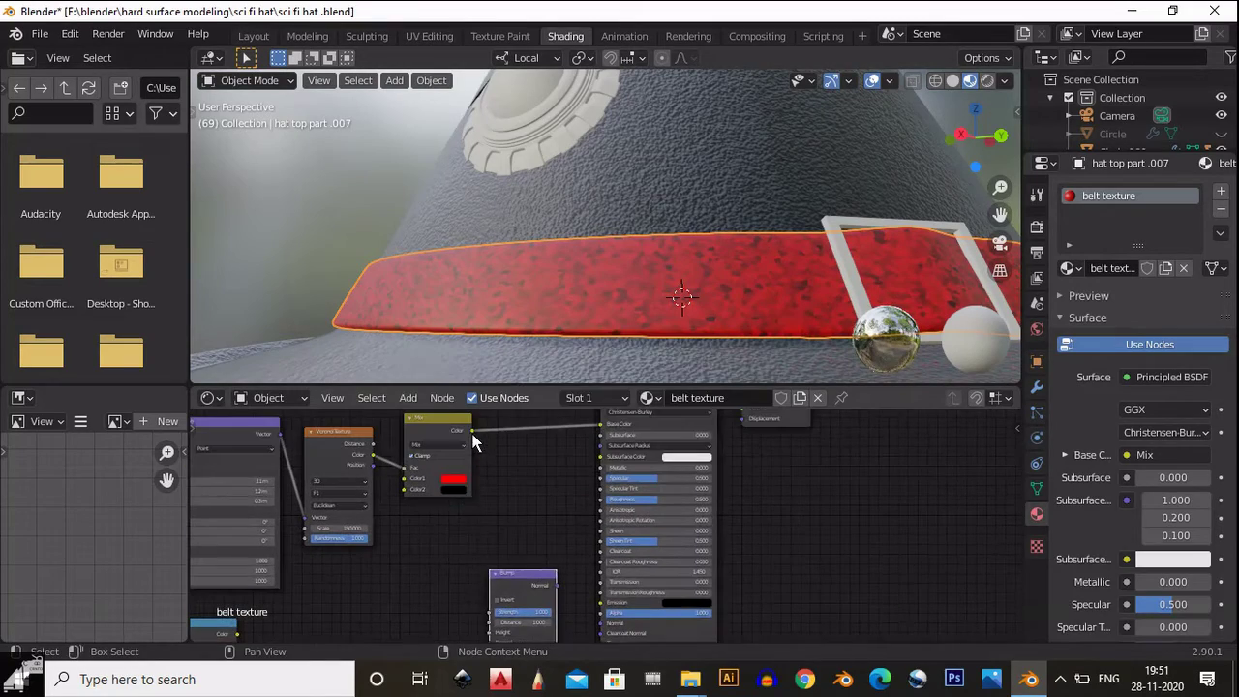
drag(492, 635, 492, 633)
middle_drag(581, 242, 620, 193)
scroll(591, 455, up, 4)
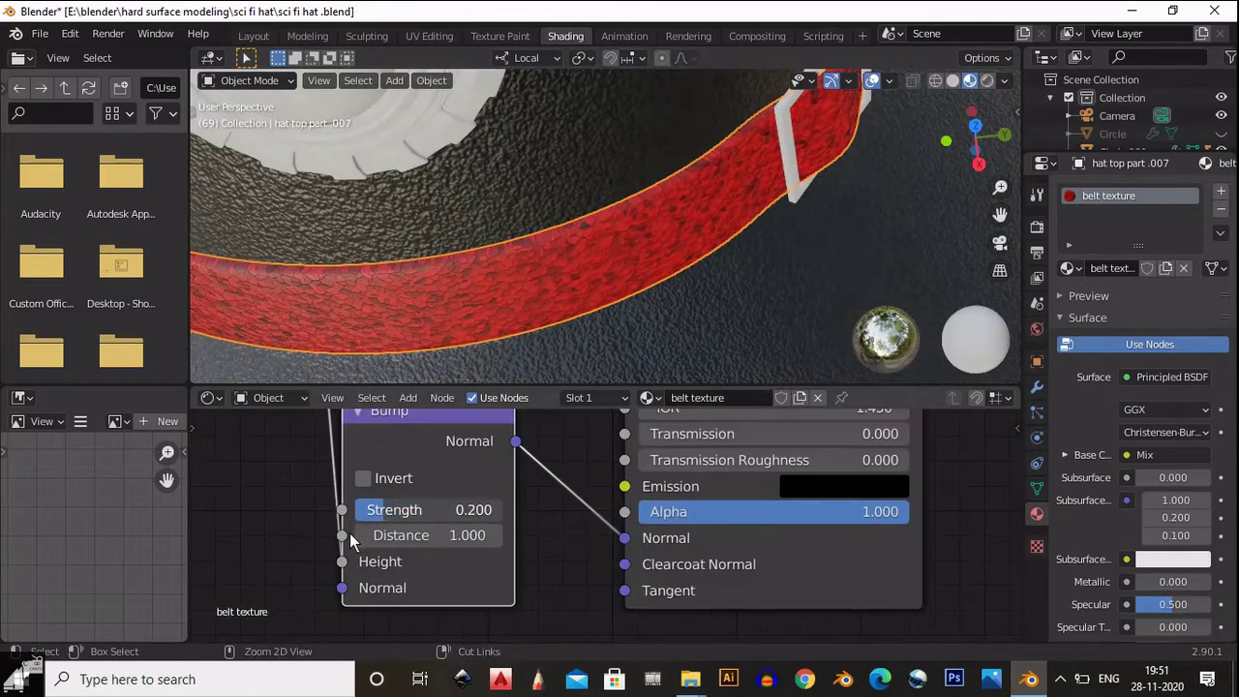
middle_drag(578, 319, 545, 336)
scroll(482, 491, down, 3)
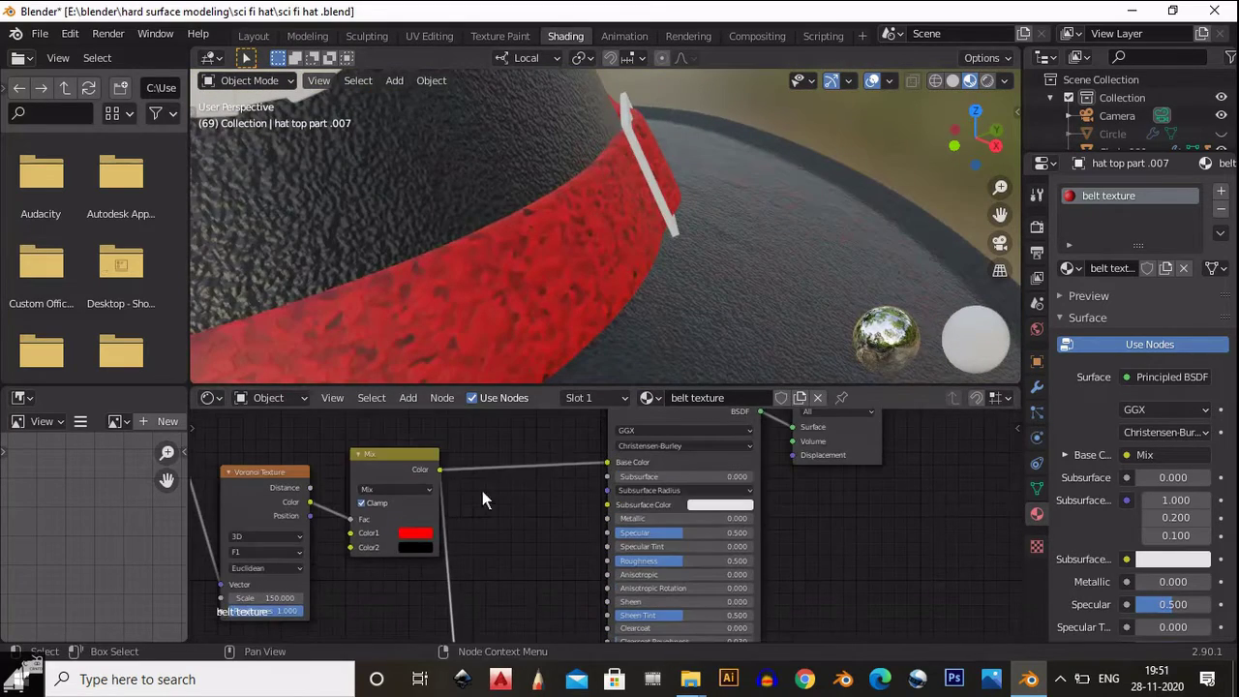
Darken the Mix node's first colour to a deep red.
click(422, 534)
drag(512, 404, 510, 433)
scroll(624, 230, down, 5)
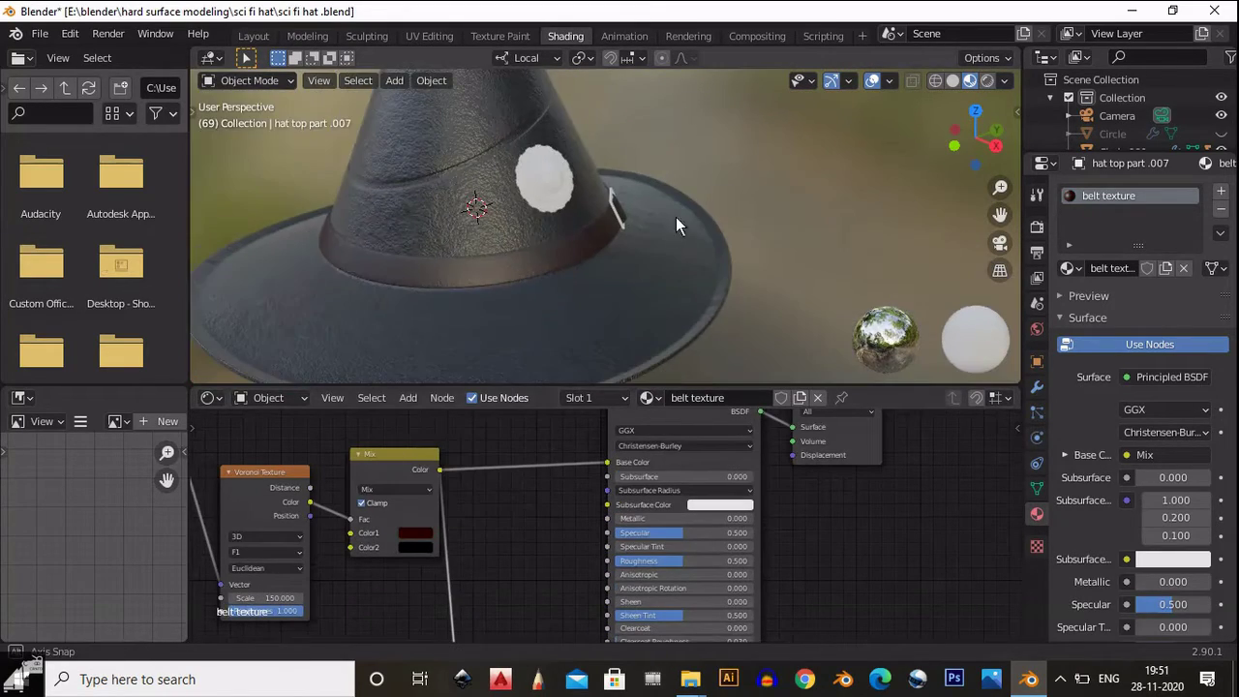
middle_drag(676, 217, 610, 216)
scroll(610, 226, up, 5)
middle_drag(453, 352, 503, 313)
scroll(503, 312, up, 2)
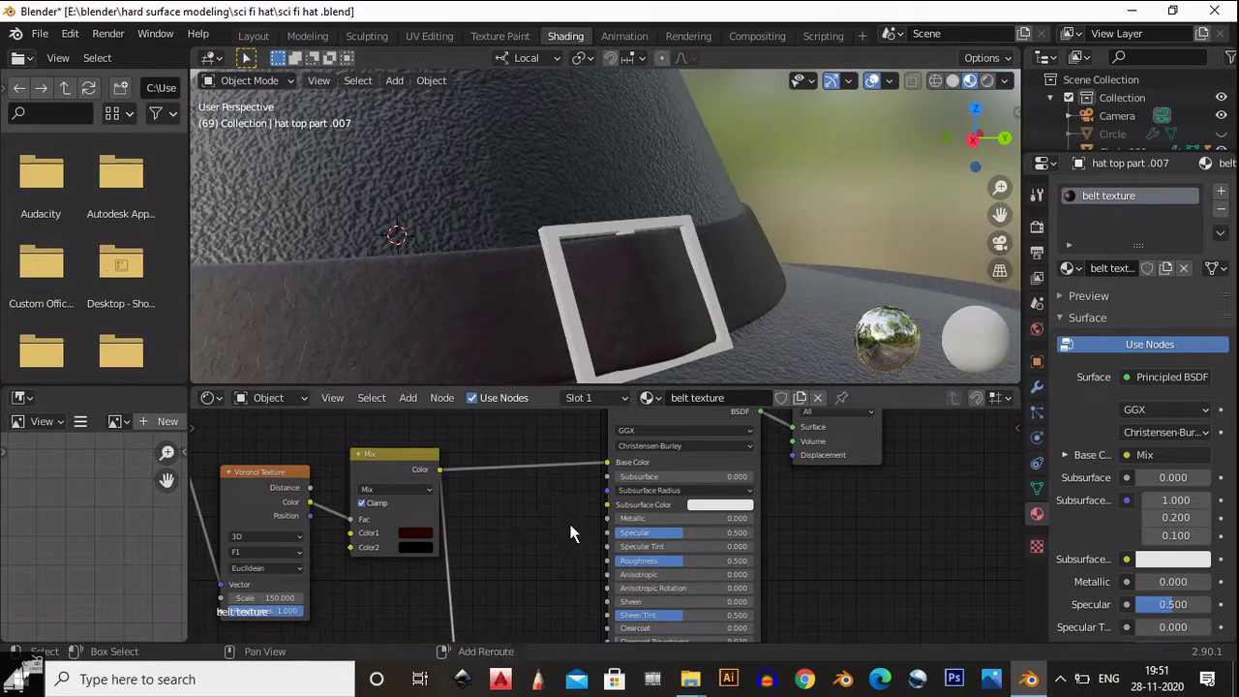
Clear the Mapping node's location offsets and save the file.
middle_drag(363, 602, 712, 537)
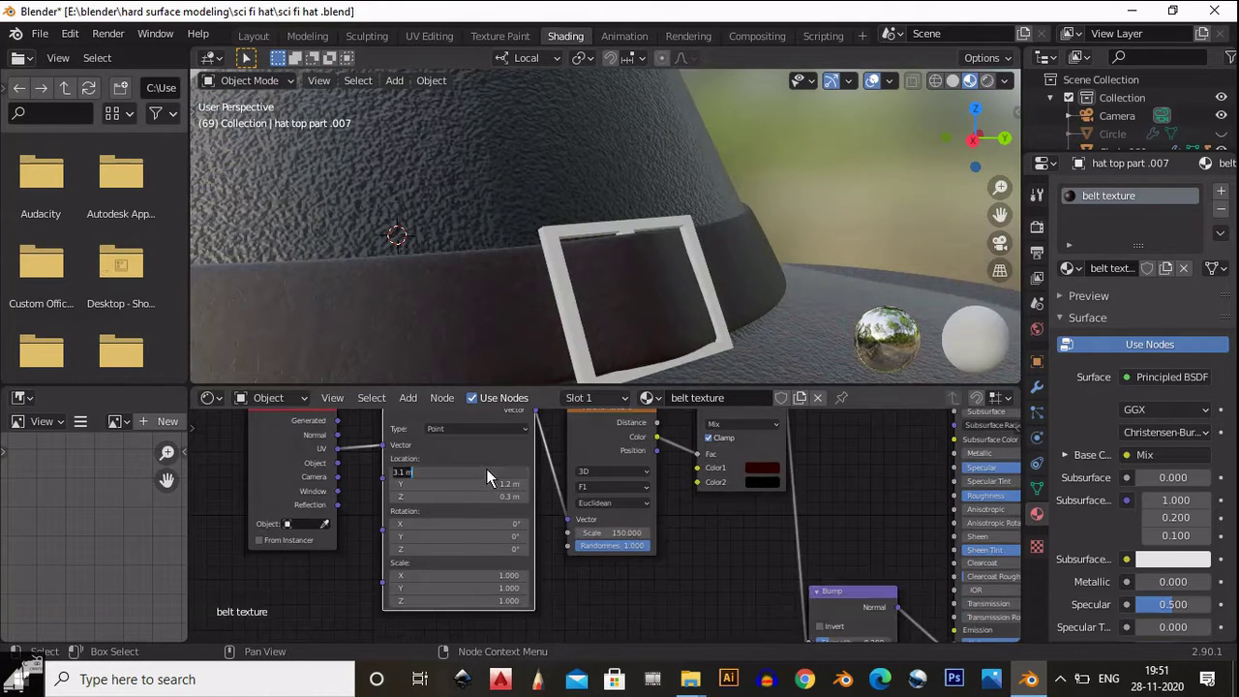
key(Escape)
key(ctrl+z)
scroll(651, 261, down, 8)
key(ctrl+s)
Select the hat's black cloth brim and enter Edit Mode on its mesh.
middle_drag(646, 267, 643, 304)
scroll(617, 291, up, 3)
scroll(635, 331, up, 4)
click(634, 331)
key(Tab)
key(Tab)
scroll(588, 353, down, 5)
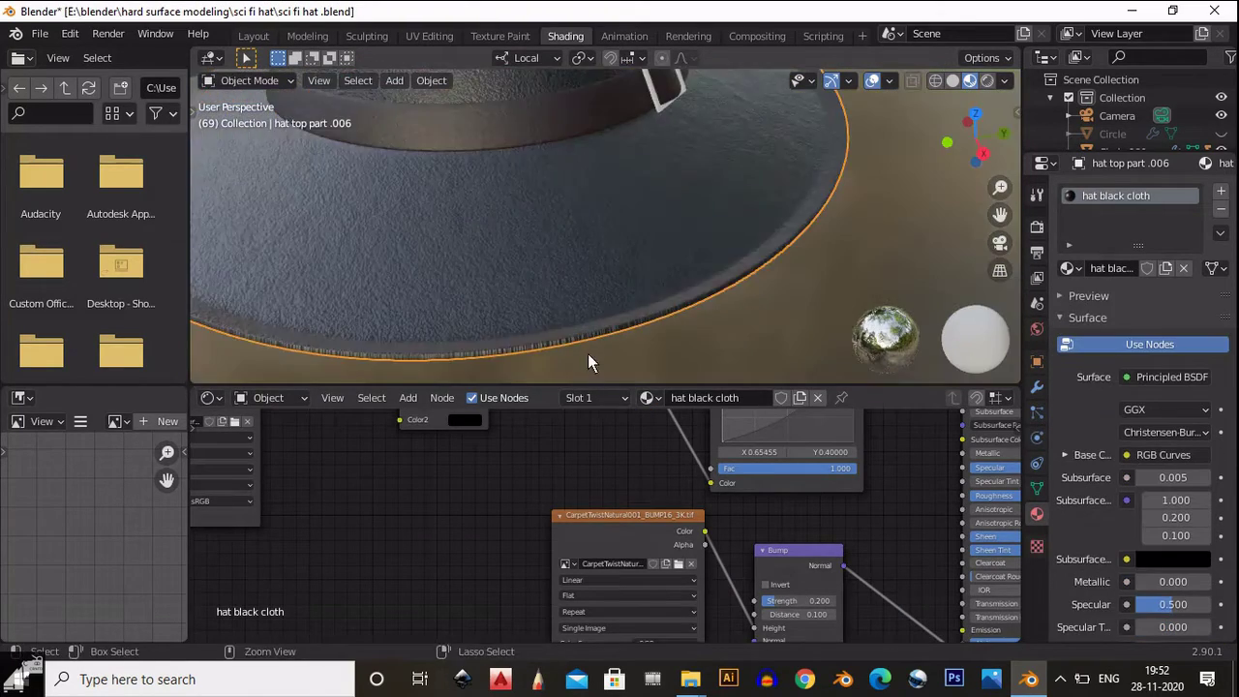
middle_drag(587, 353, 534, 358)
scroll(535, 358, up, 5)
Give the buckle a new material named 'metal' and make it nearly fully metallic.
click(639, 296)
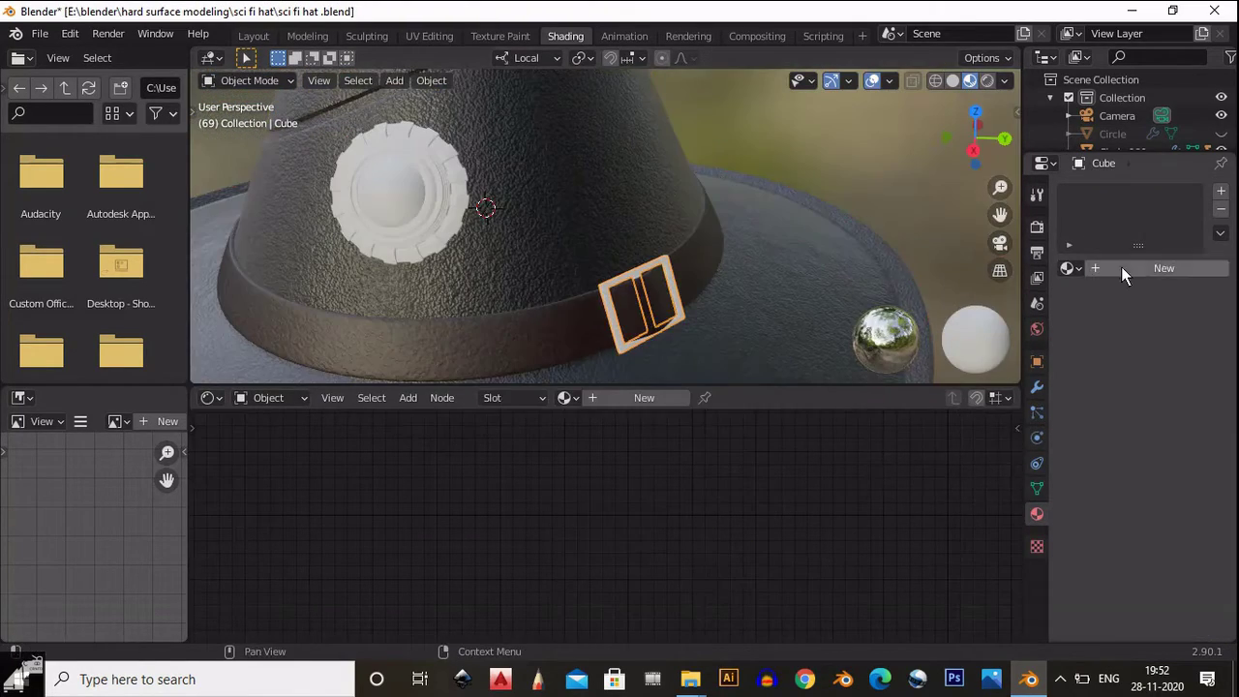
double_click(1121, 268)
text(metal)
key(Return)
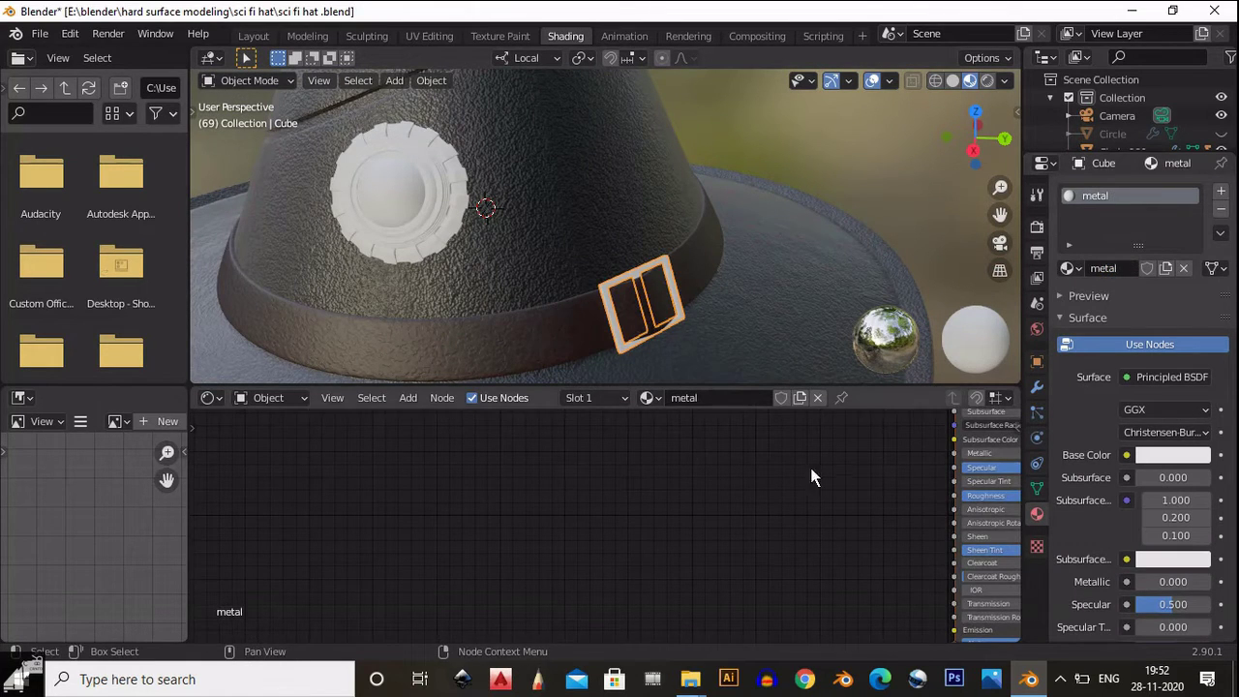
middle_drag(810, 476, 418, 556)
drag(678, 533, 728, 540)
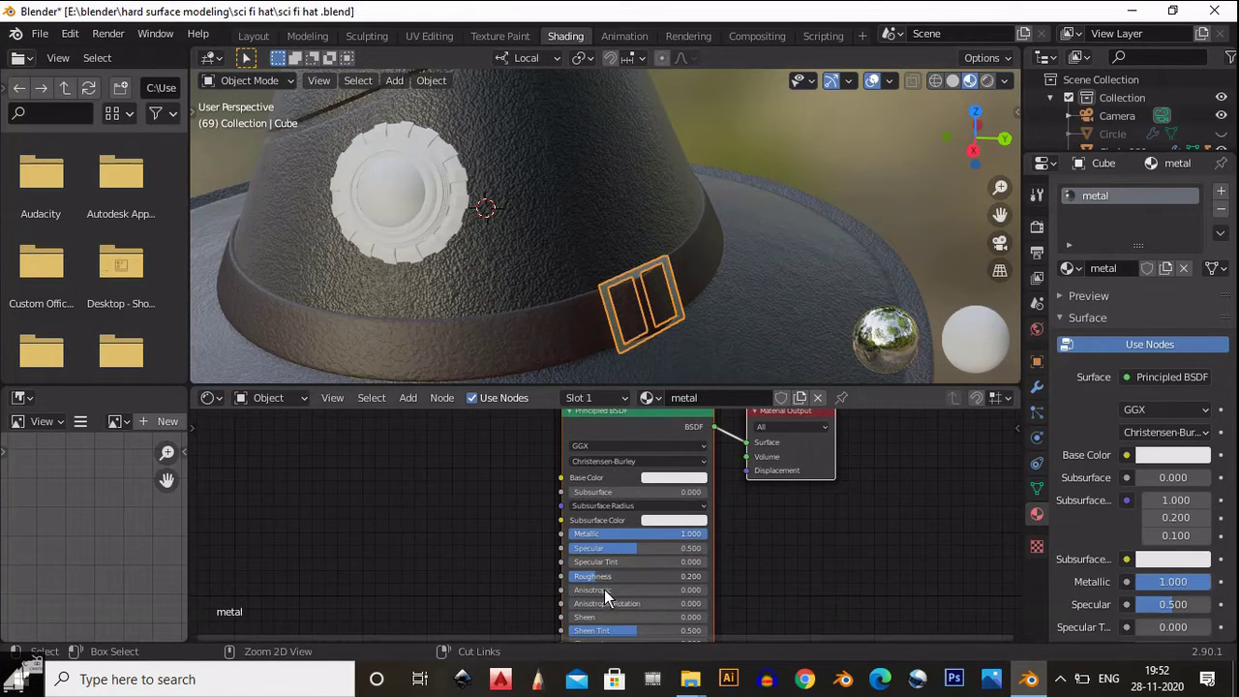
scroll(619, 310, down, 3)
Look over the emblem and belt band, then reselect the belt buckle.
middle_drag(620, 309, 864, 341)
middle_drag(802, 367, 629, 263)
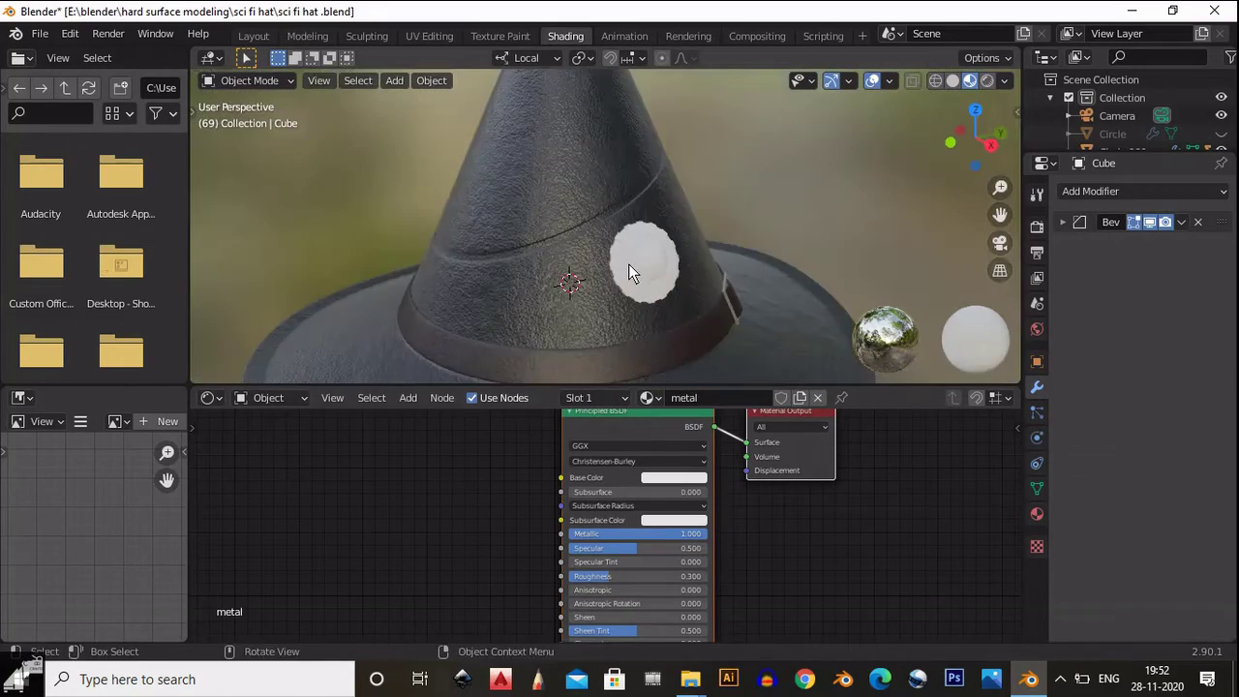
click(628, 263)
middle_drag(618, 371, 739, 312)
click(739, 313)
middle_drag(479, 492, 591, 453)
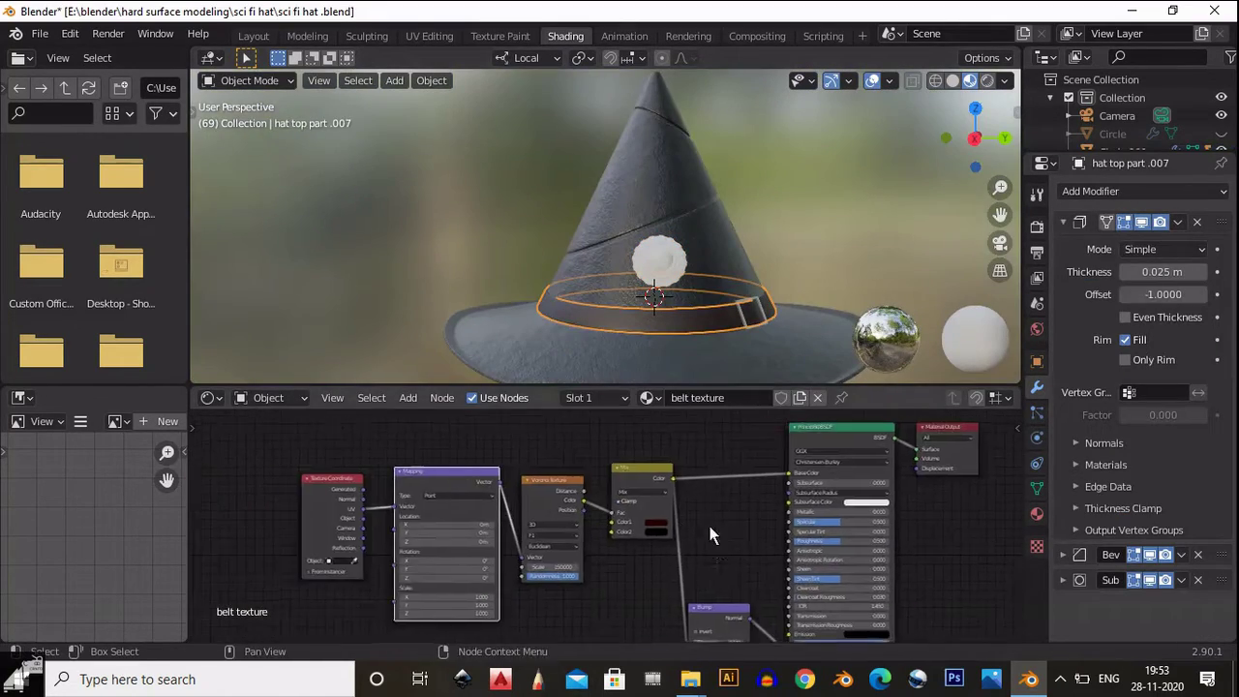
scroll(719, 459, down, 2)
click(750, 312)
Add a Mix colour node to the metal material and frame the buckle.
key(shift+a)
mouse_move(526, 484)
click(677, 575)
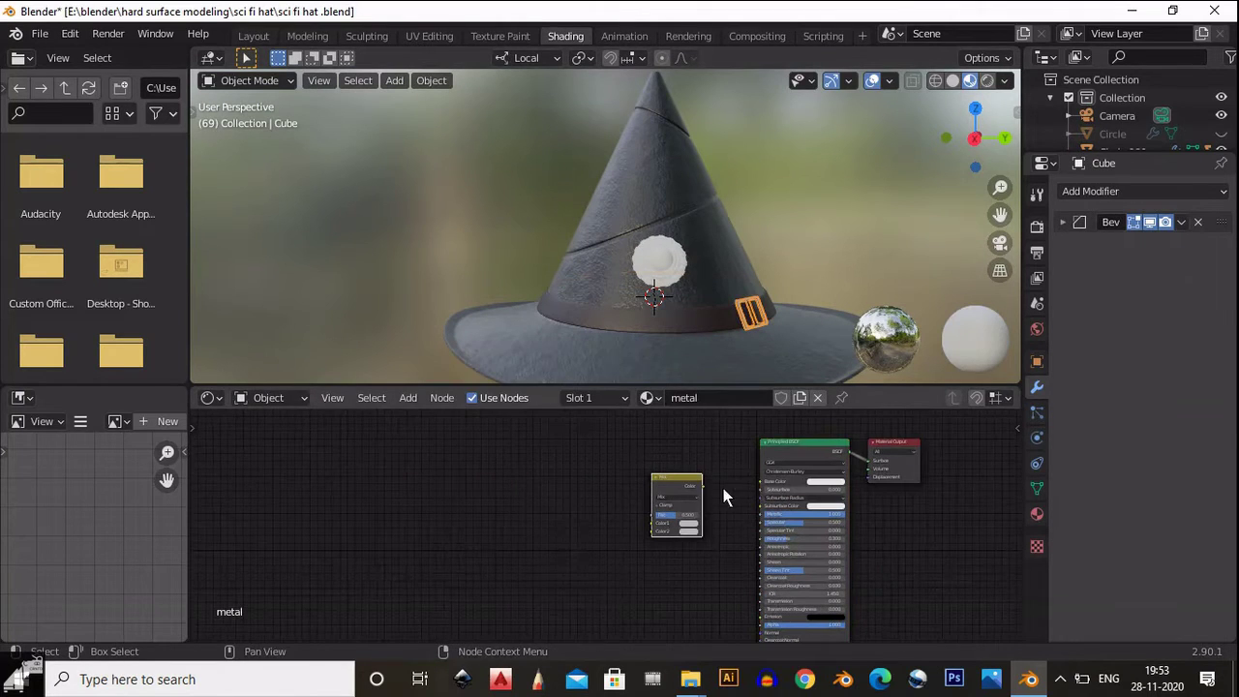
scroll(721, 520, up, 3)
click(753, 522)
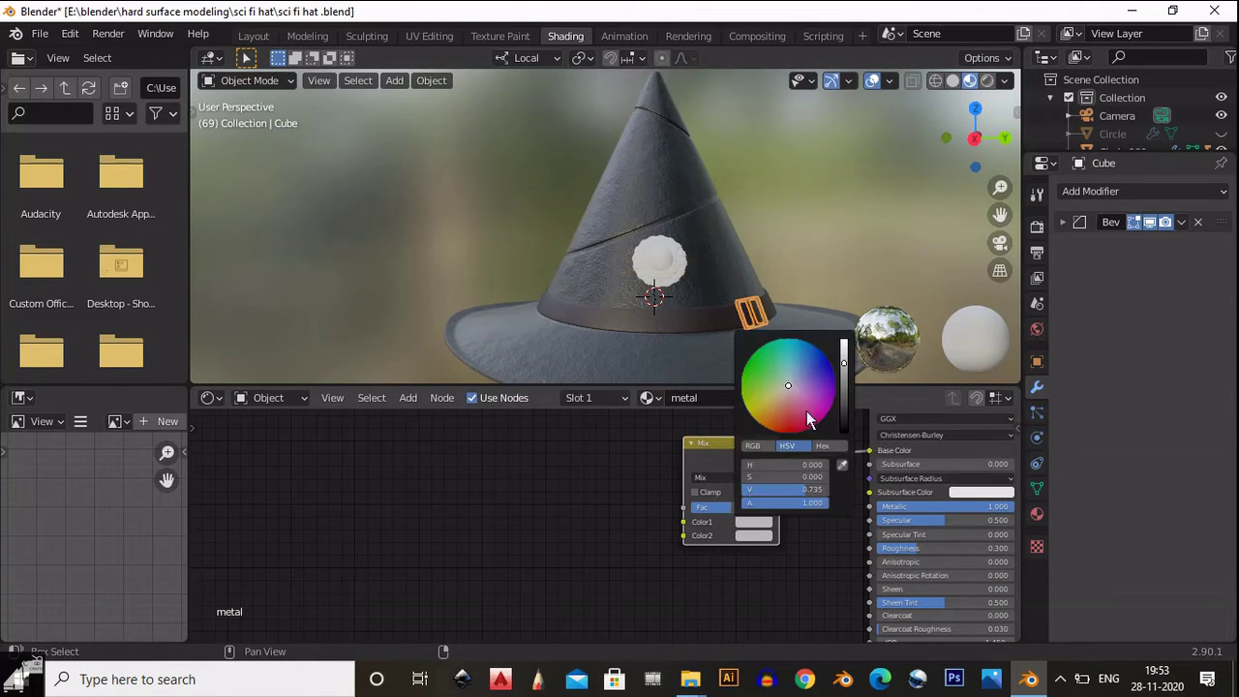
middle_drag(847, 322, 623, 219)
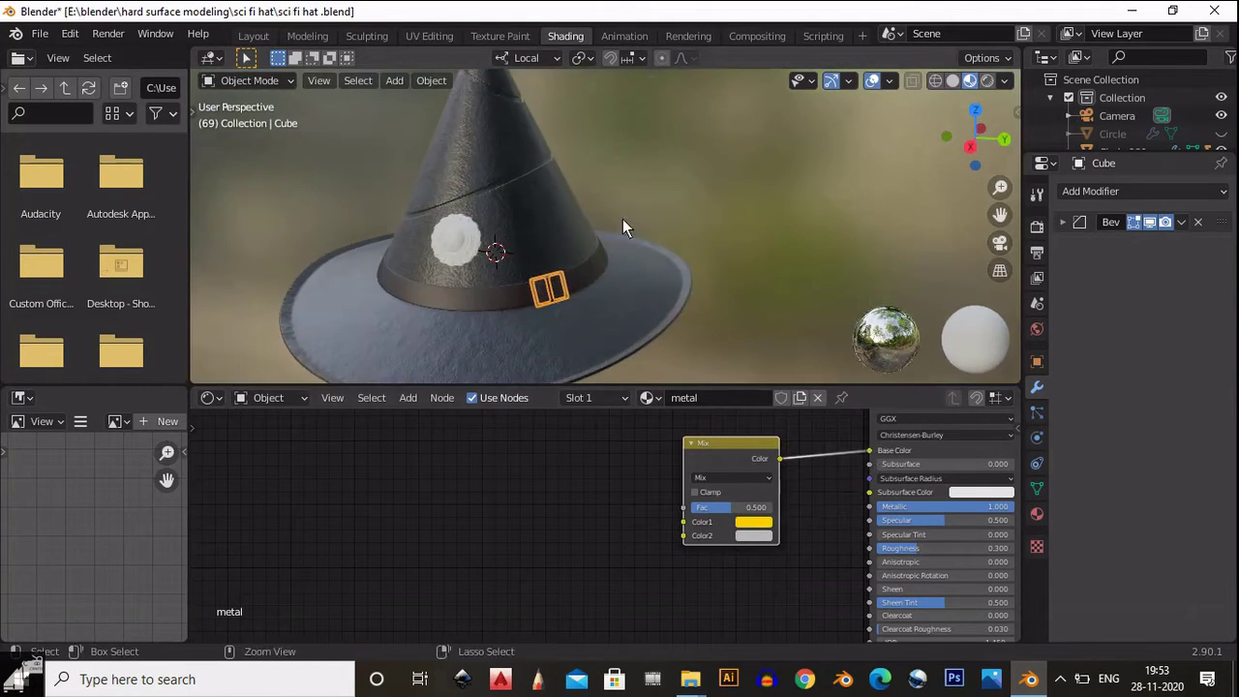
scroll(658, 154, up, 5)
key(KP_Decimal)
Set the Mix node's Color2 to orange and Color1 to a brighter yellow.
click(753, 536)
click(748, 450)
middle_drag(668, 261, 678, 310)
click(753, 522)
click(729, 423)
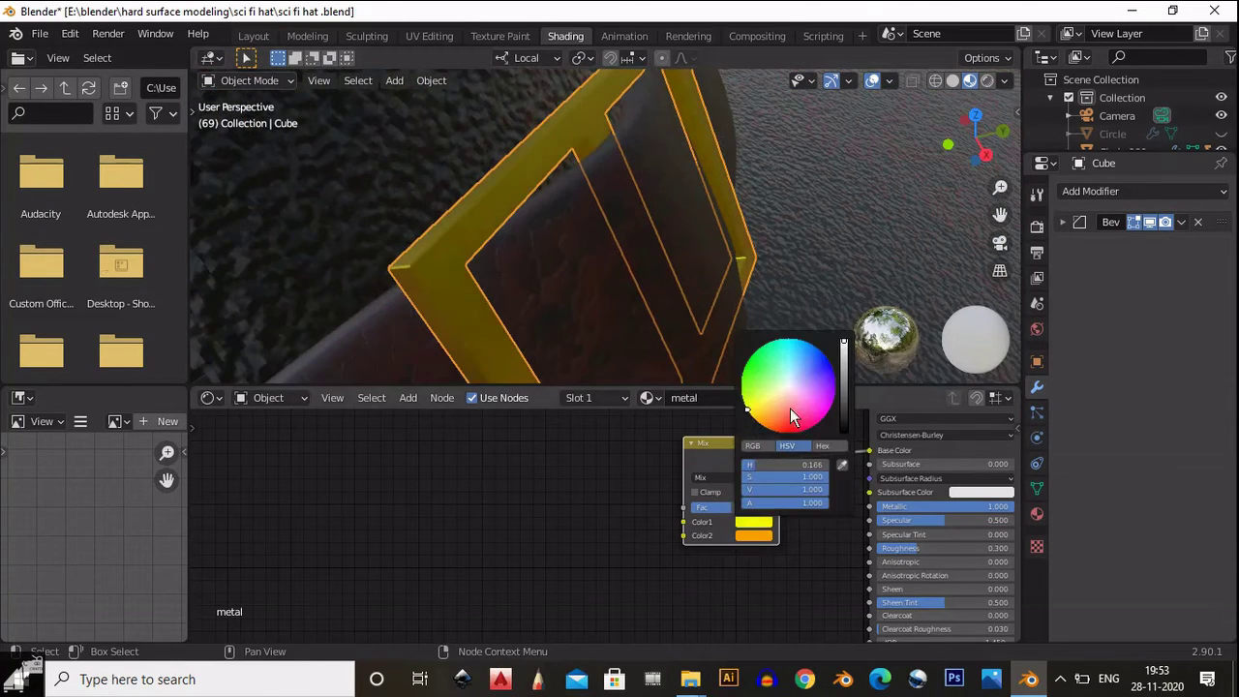
middle_drag(686, 284, 586, 199)
click(586, 200)
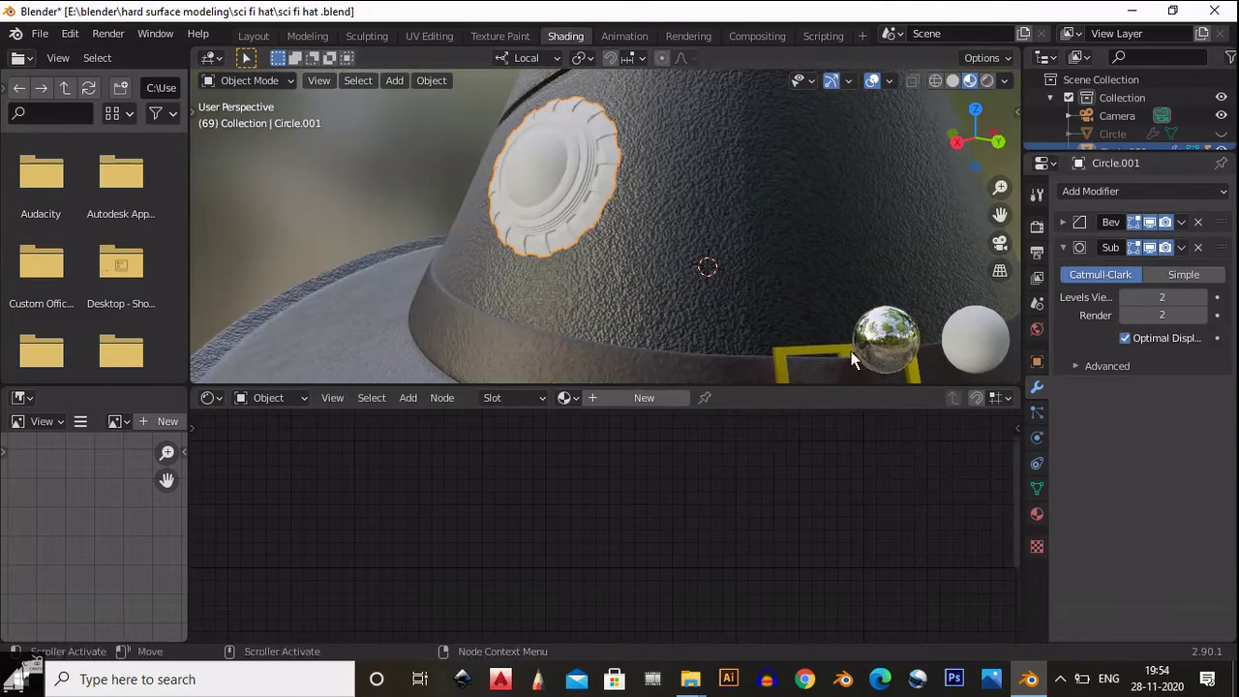
Assign the existing 'metal' material to the badge ring.
click(1033, 518)
click(1068, 268)
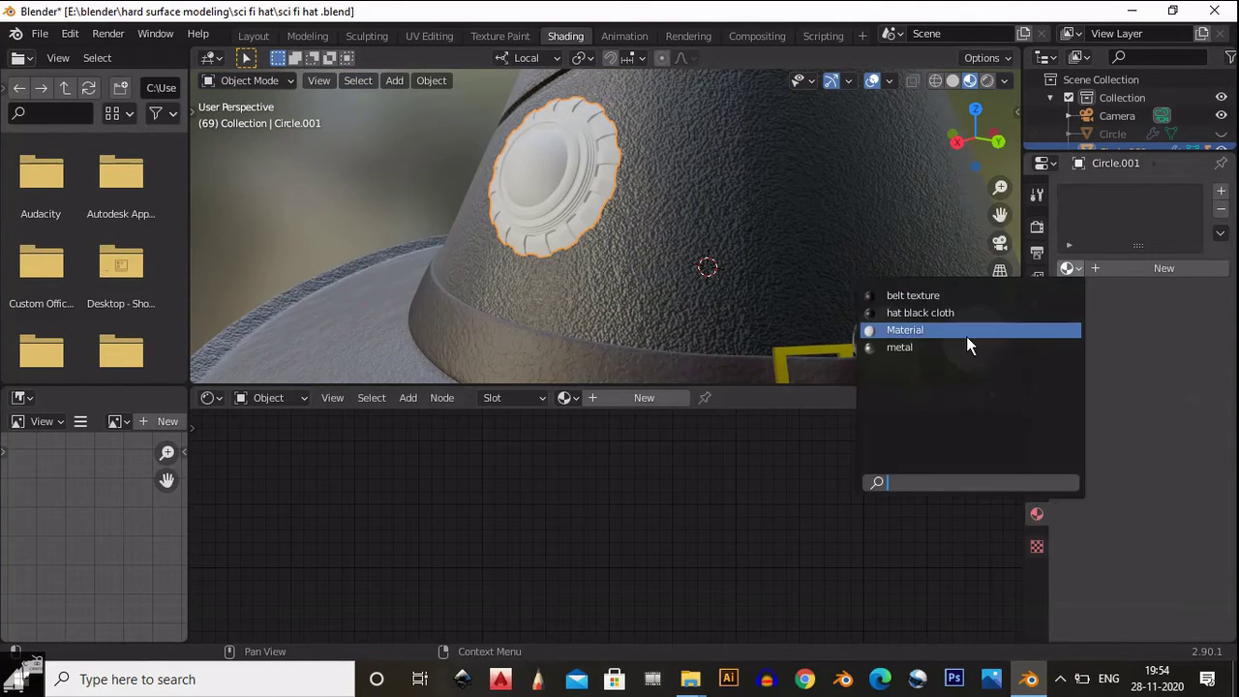
click(966, 334)
middle_drag(559, 230, 601, 167)
Give the badge's centre sphere a new material named 'glass ball'.
click(498, 173)
scroll(601, 168, up, 2)
click(1113, 268)
click(1067, 268)
ctrl+scroll(1095, 268, down, 1)
ctrl+scroll(1094, 268, up, 1)
double_click(1094, 268)
text(glass)
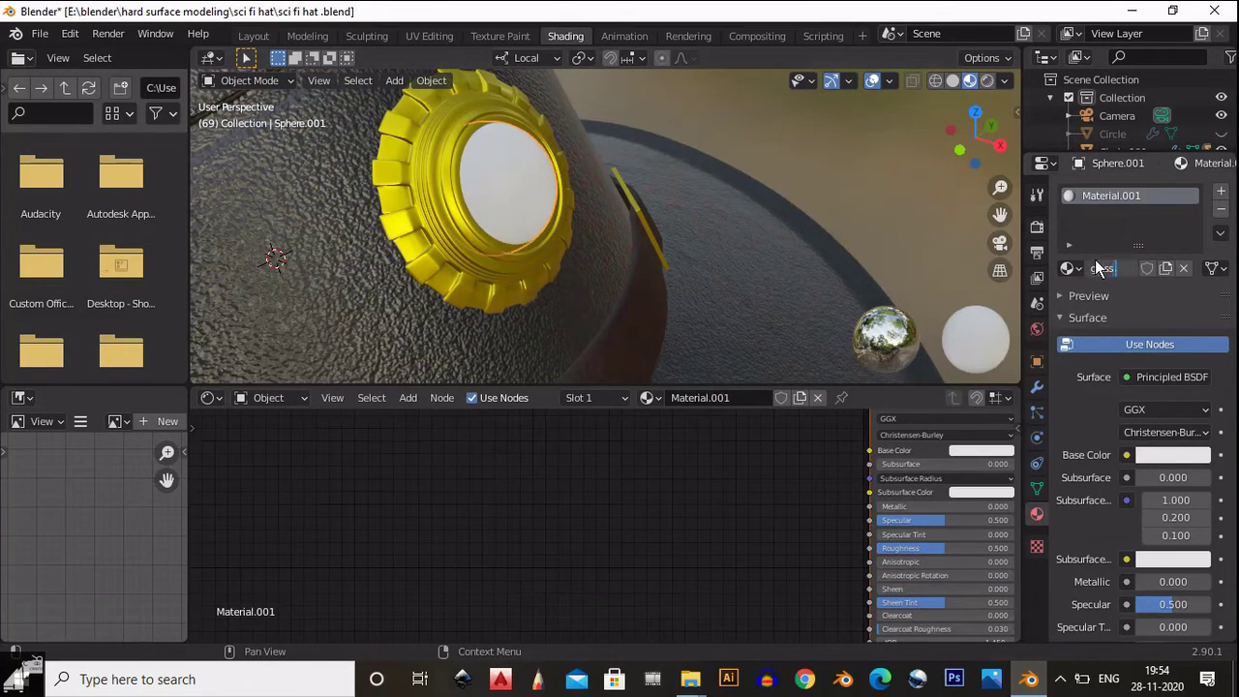
text( ball)
key(Return)
Insert a Mix Shader onto the glass ball's material output link.
key(Home)
key(shift+a)
mouse_move(622, 555)
mouse_move(620, 508)
click(736, 332)
click(720, 467)
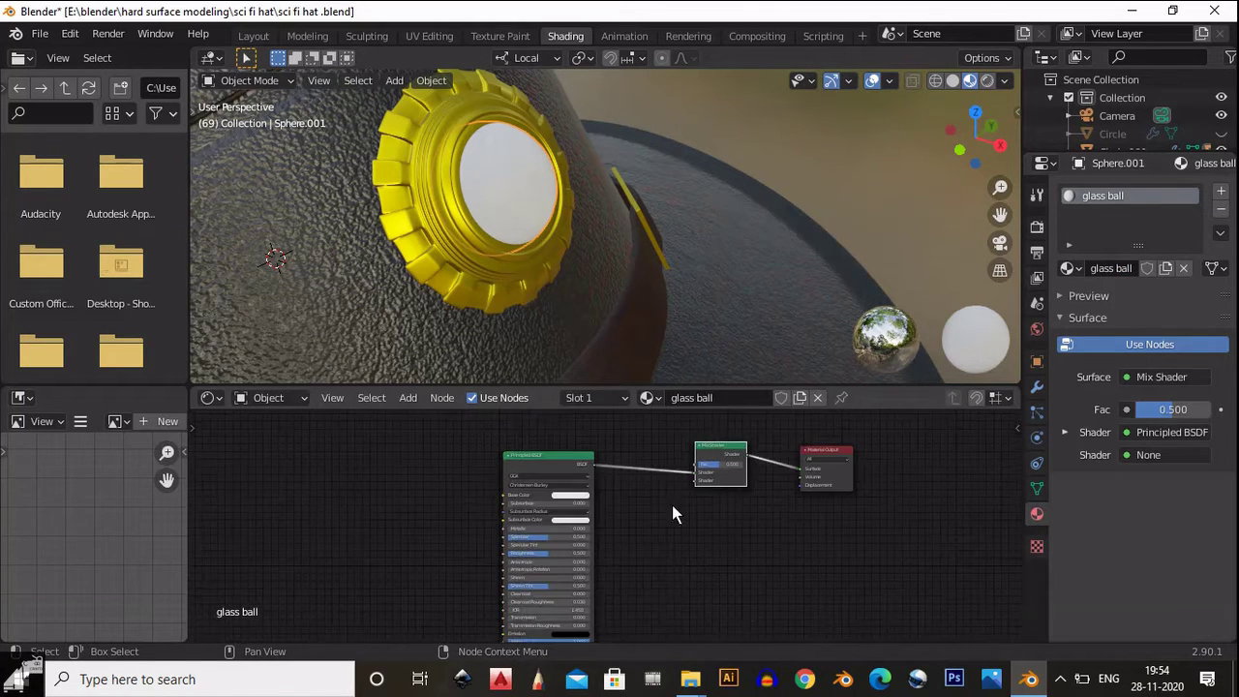
key(shift+a)
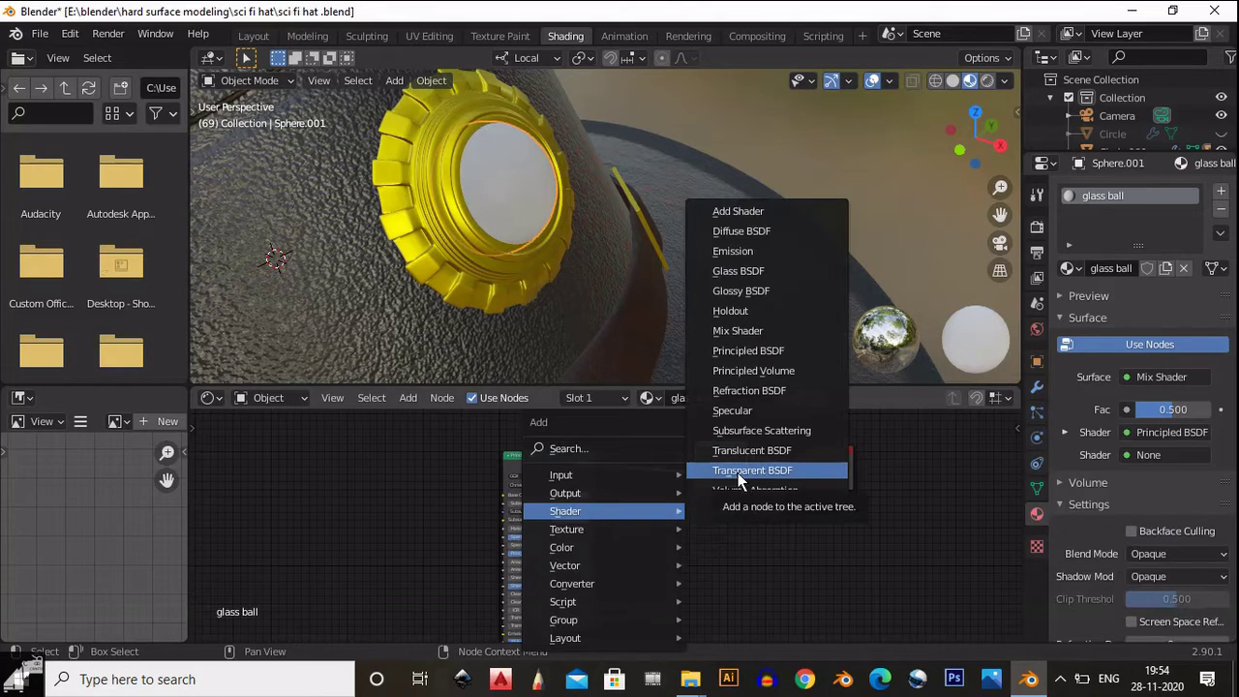
Feed a Transparent BSDF into the Mix Shader's second input and lower Roughness to 0.3.
click(743, 470)
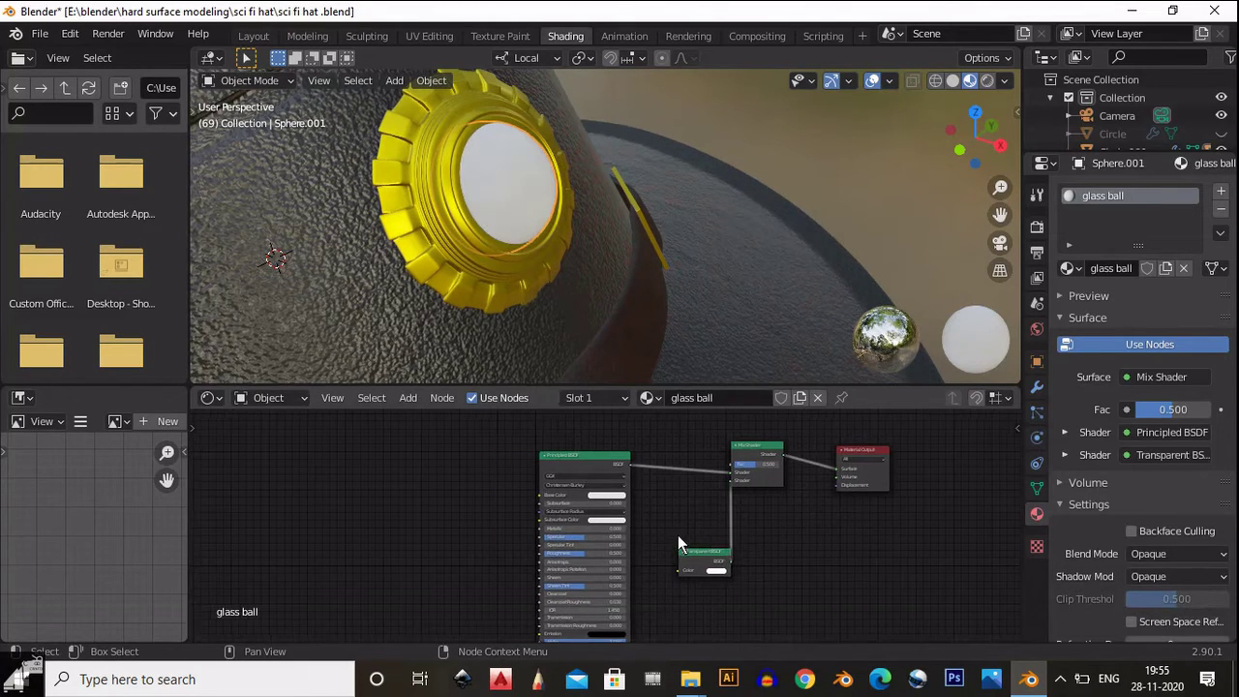
click(683, 529)
ctrl+middle_drag(596, 493, 727, 481)
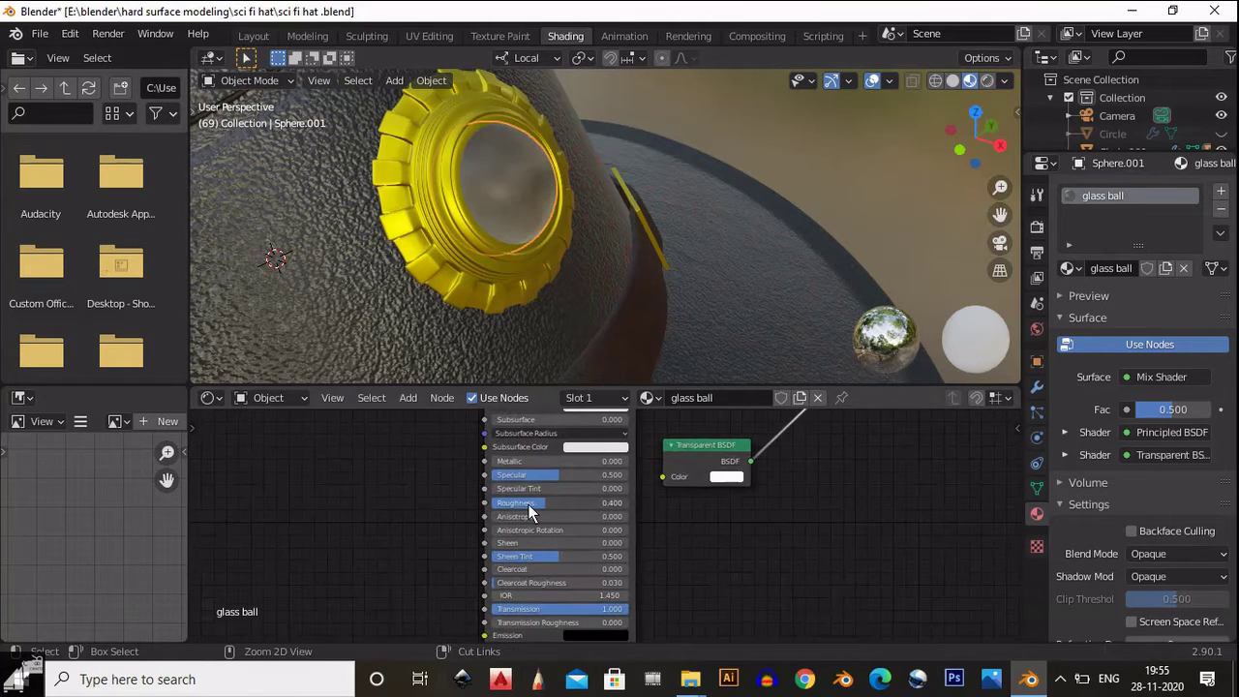
ctrl+middle_drag(530, 513, 553, 424)
ctrl+drag(528, 502, 512, 511)
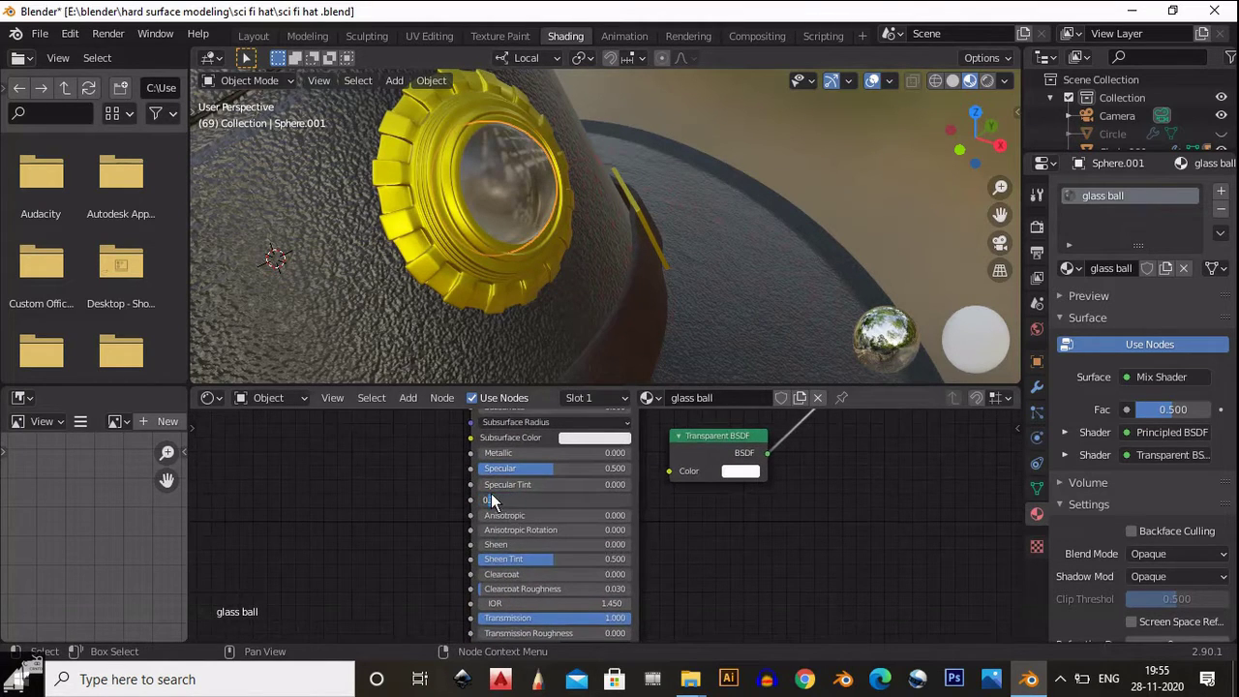
ctrl+middle_drag(651, 560, 601, 540)
Make the base colour cyan and add a second Mix Shader with an Emission node.
click(484, 510)
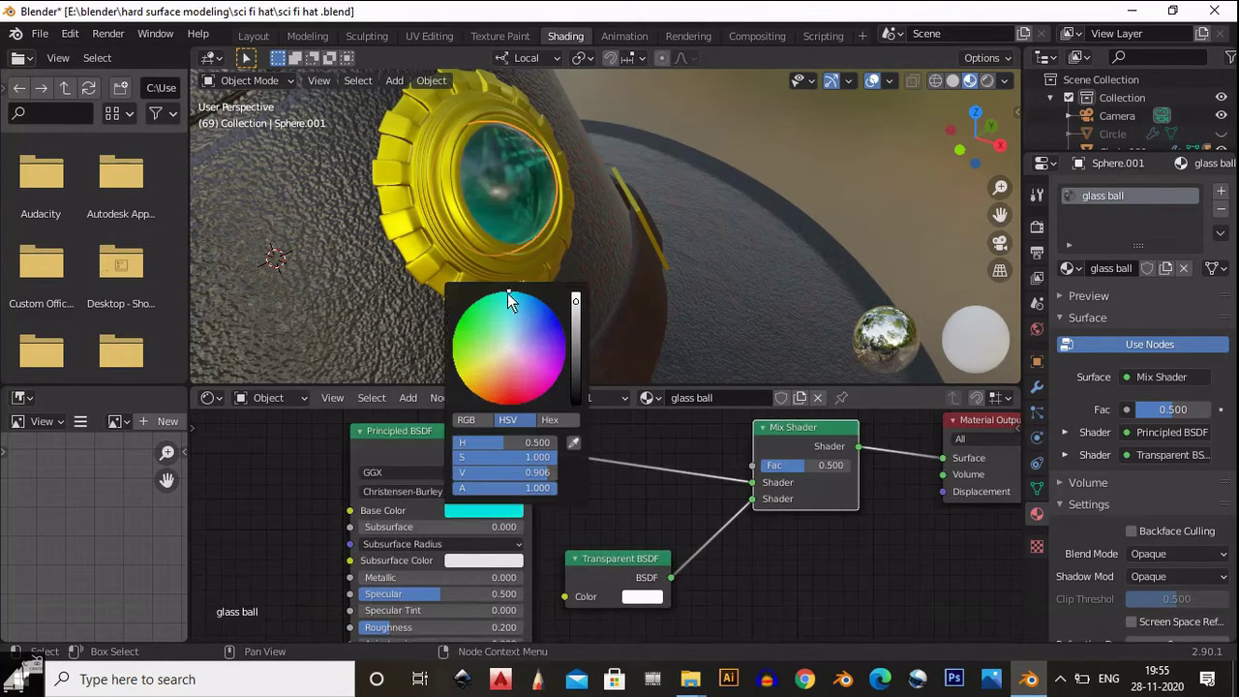
scroll(523, 501, down, 3)
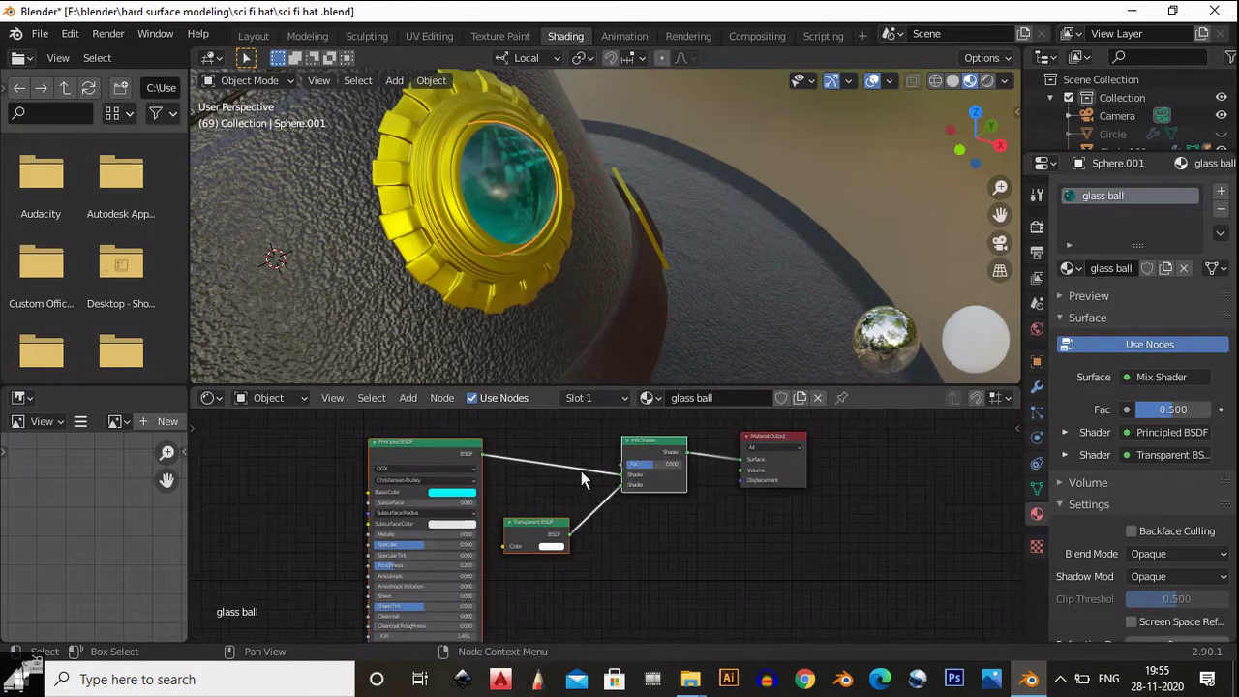
key(shift+a)
mouse_move(525, 509)
click(697, 324)
click(443, 472)
key(shift+a)
mouse_move(501, 558)
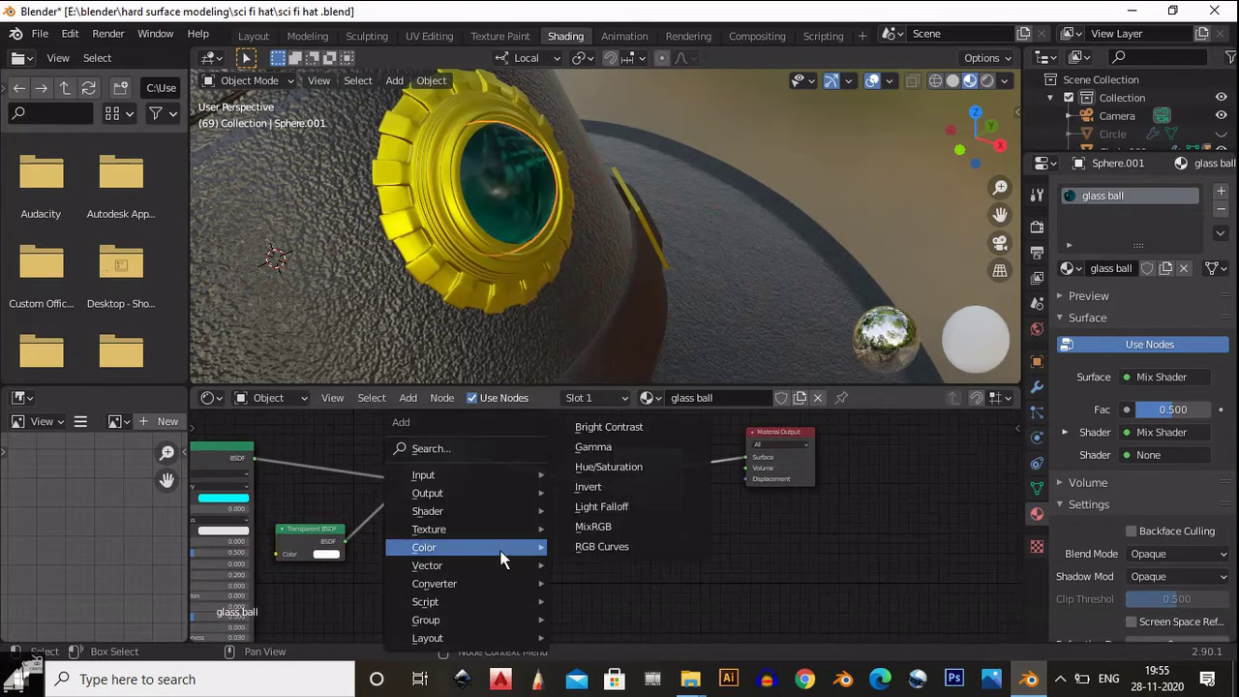
mouse_move(455, 511)
click(594, 250)
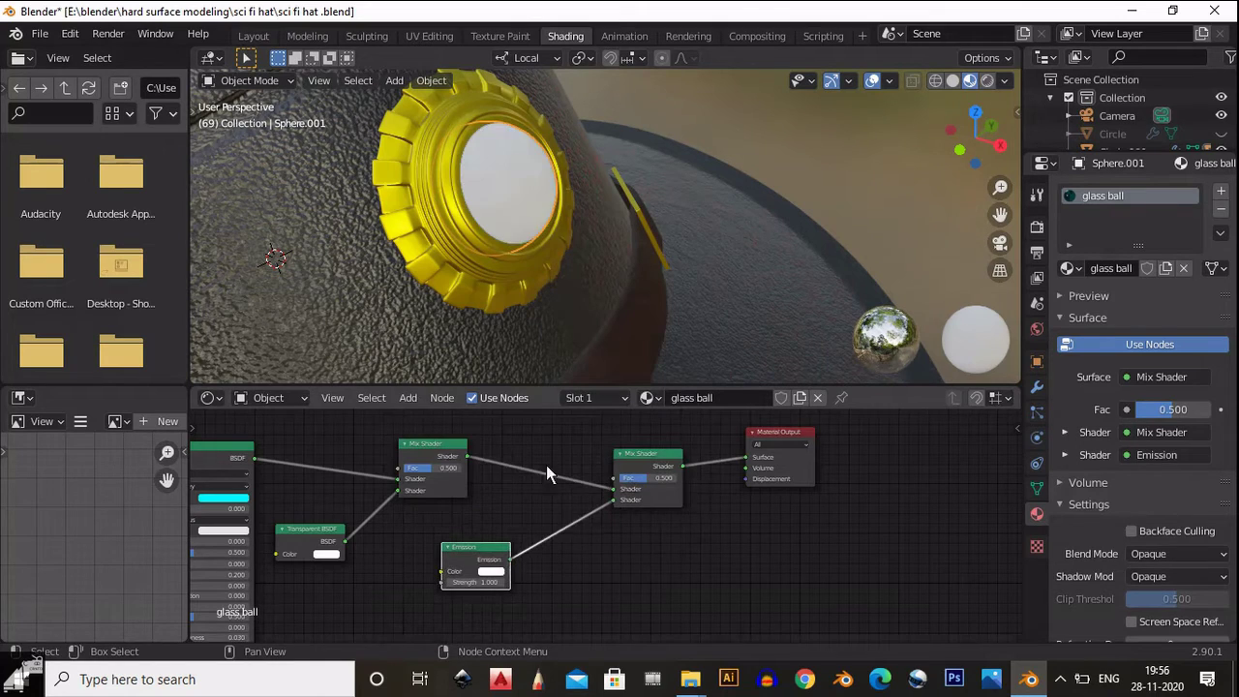
Add a Noise Texture and link its Color into the Emission Color.
scroll(602, 497, up, 1)
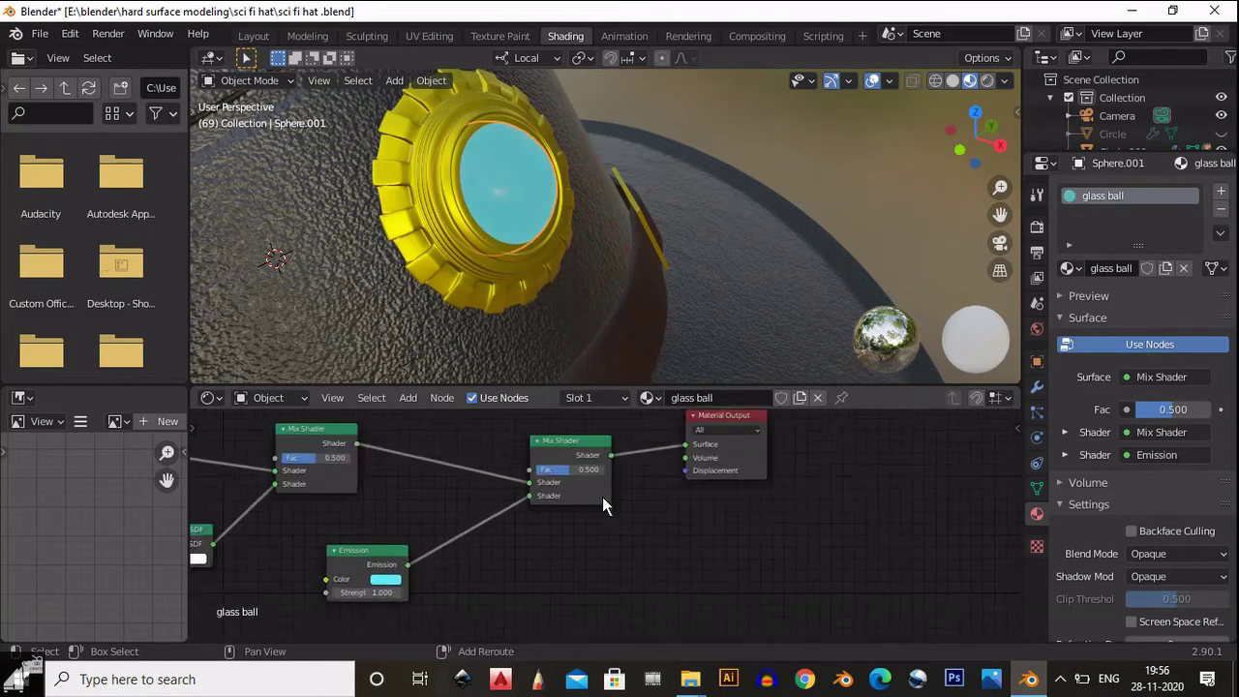
ctrl+scroll(716, 479, left, 3)
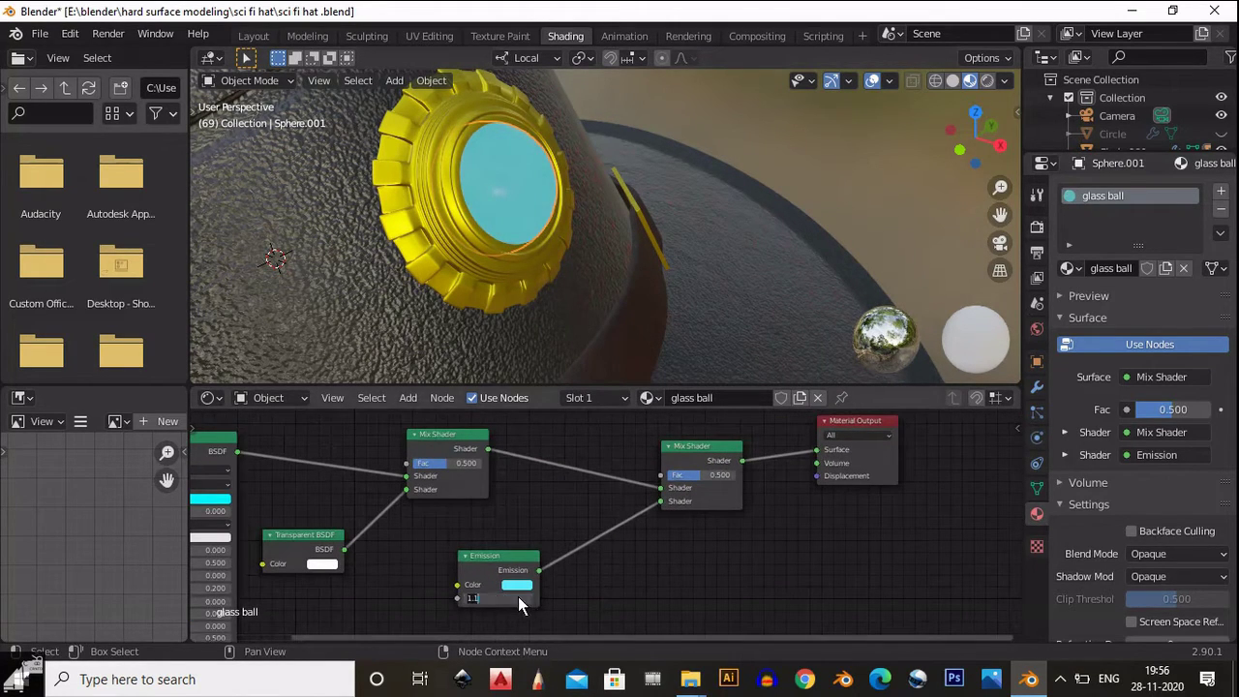
ctrl+scroll(582, 597, left, 3)
scroll(690, 510, down, 2)
key(shift+a)
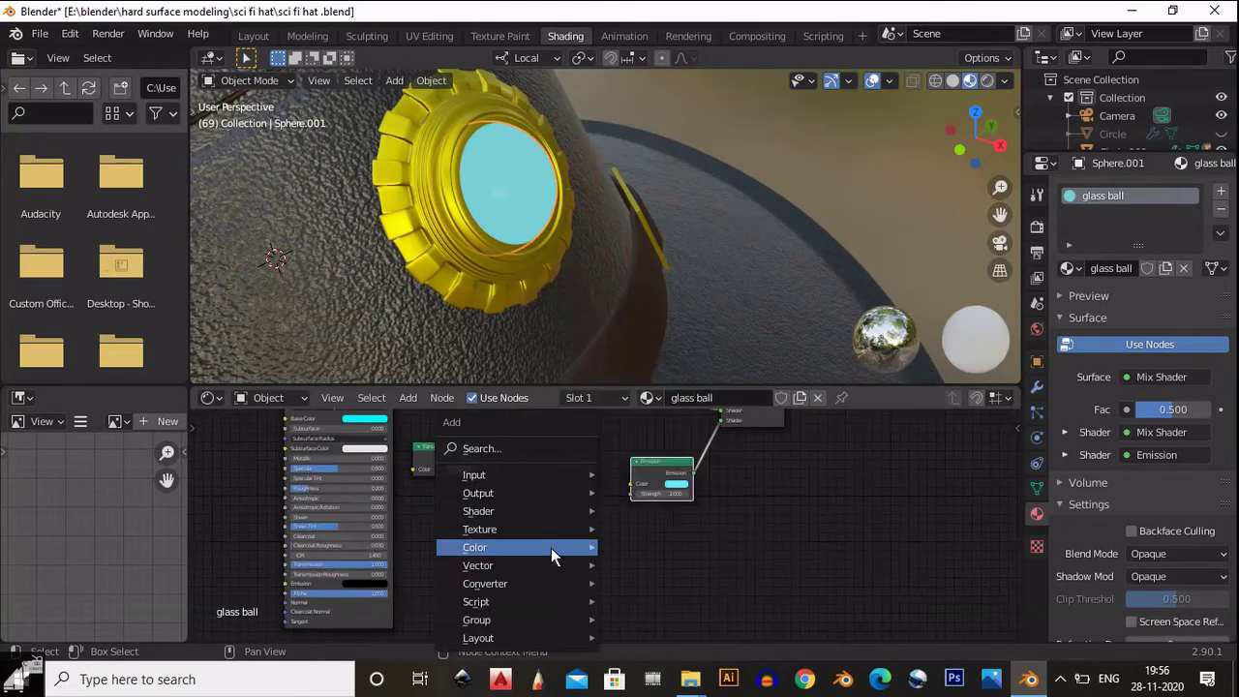
mouse_move(523, 528)
click(678, 435)
click(550, 524)
drag(578, 542, 630, 483)
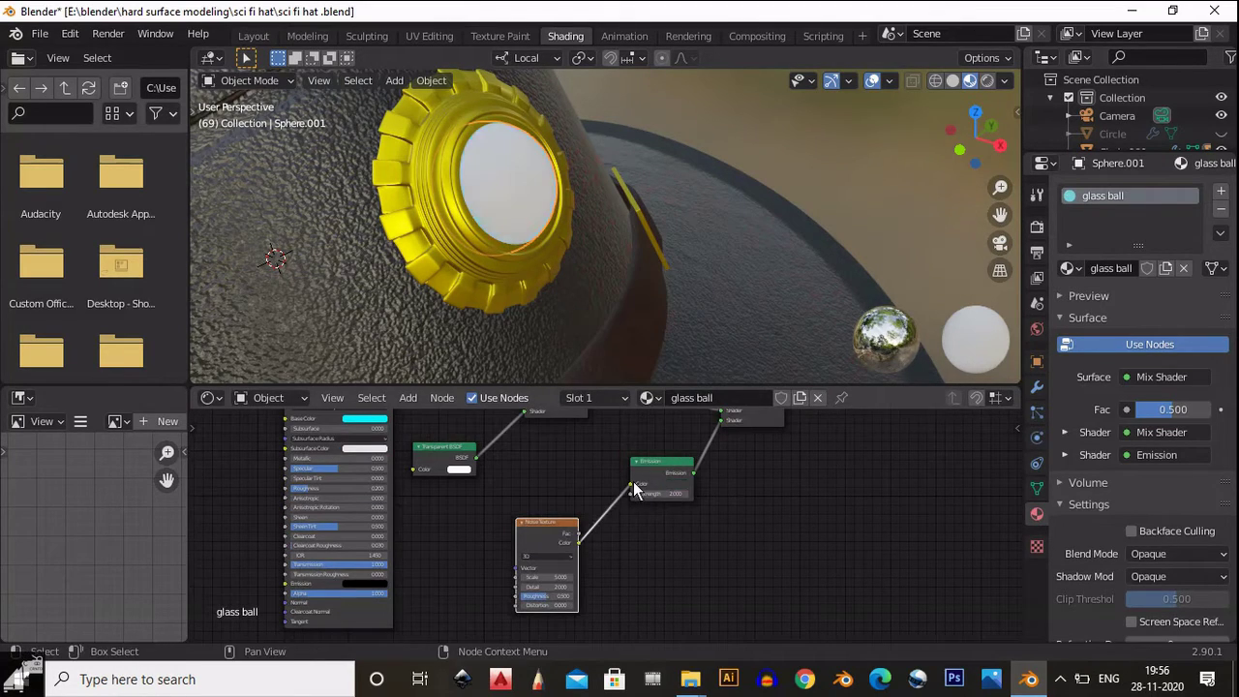
mouse_move(660, 268)
middle_down()
mouse_move(655, 307)
mouse_move(652, 278)
middle_up()
scroll(652, 278, up, 3)
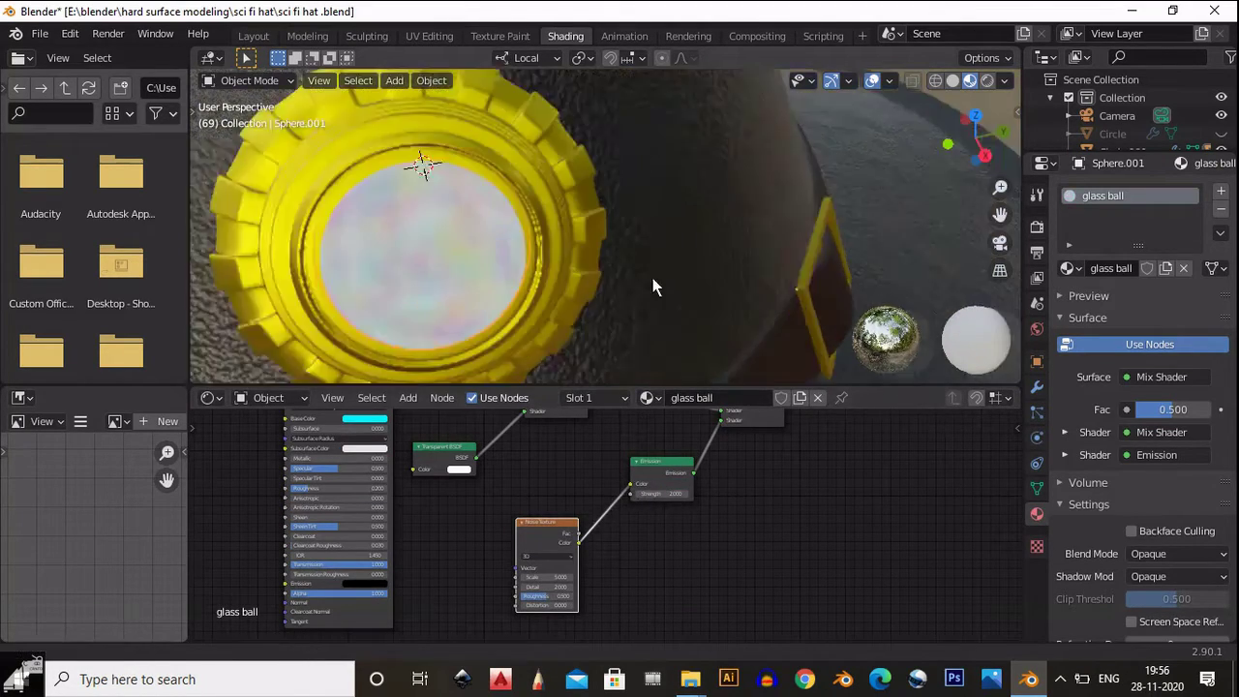
ctrl+scroll(621, 522, left, 2)
Insert a MixRGB between noise and emission, with blue Color1 and cyan Color2.
key(shift+a)
mouse_move(542, 538)
click(699, 518)
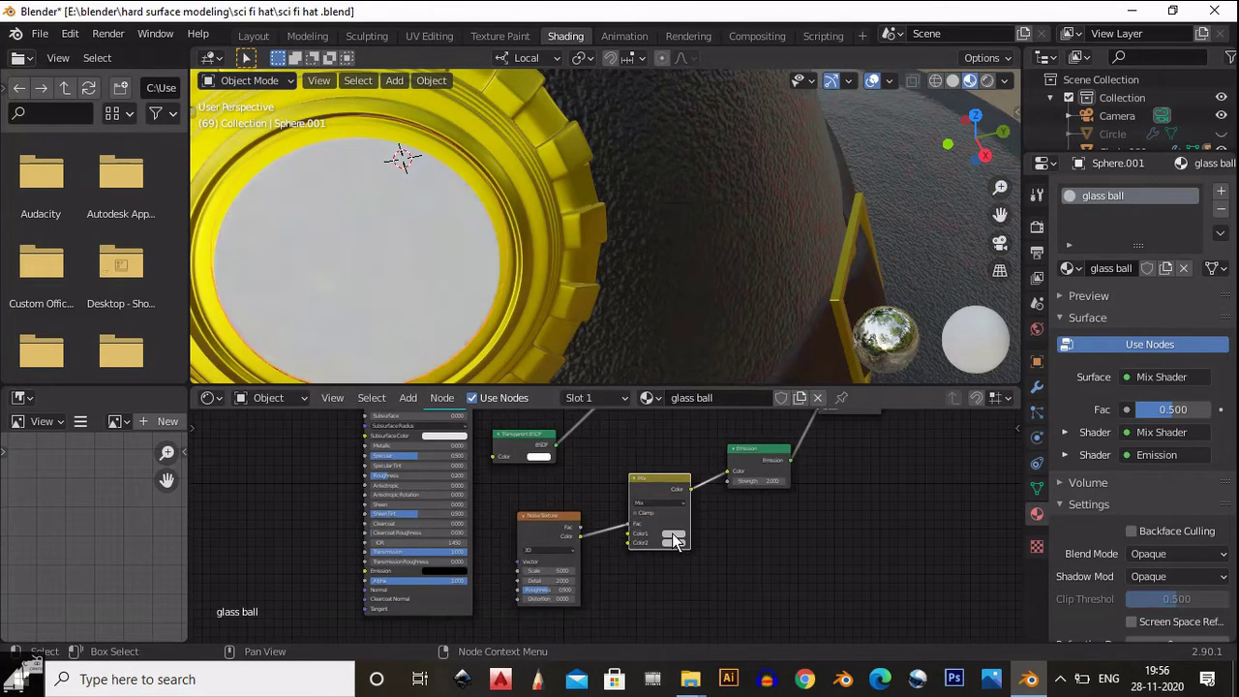
middle_drag(674, 540, 679, 506)
click(678, 500)
drag(704, 404, 762, 373)
drag(707, 402, 685, 409)
Set the Noise Texture Scale to 10 and view the glowing ball on the hat.
scroll(532, 558, up, 2)
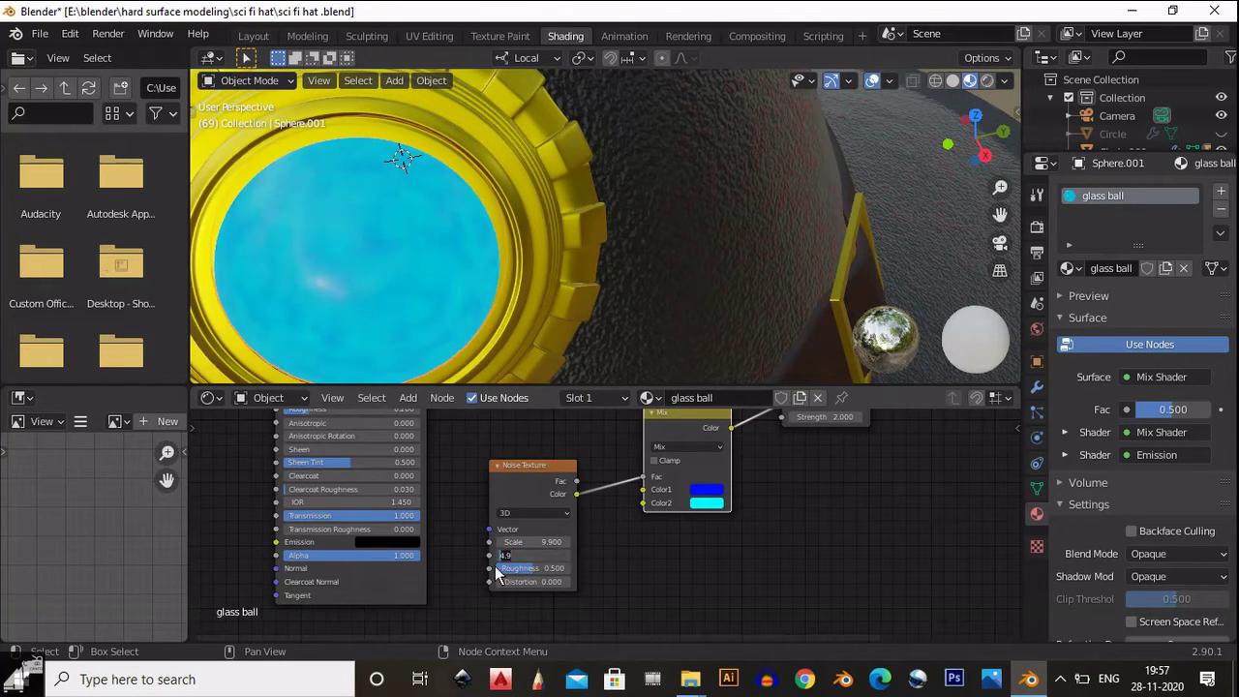
text(0)
key(Return)
scroll(667, 291, down, 8)
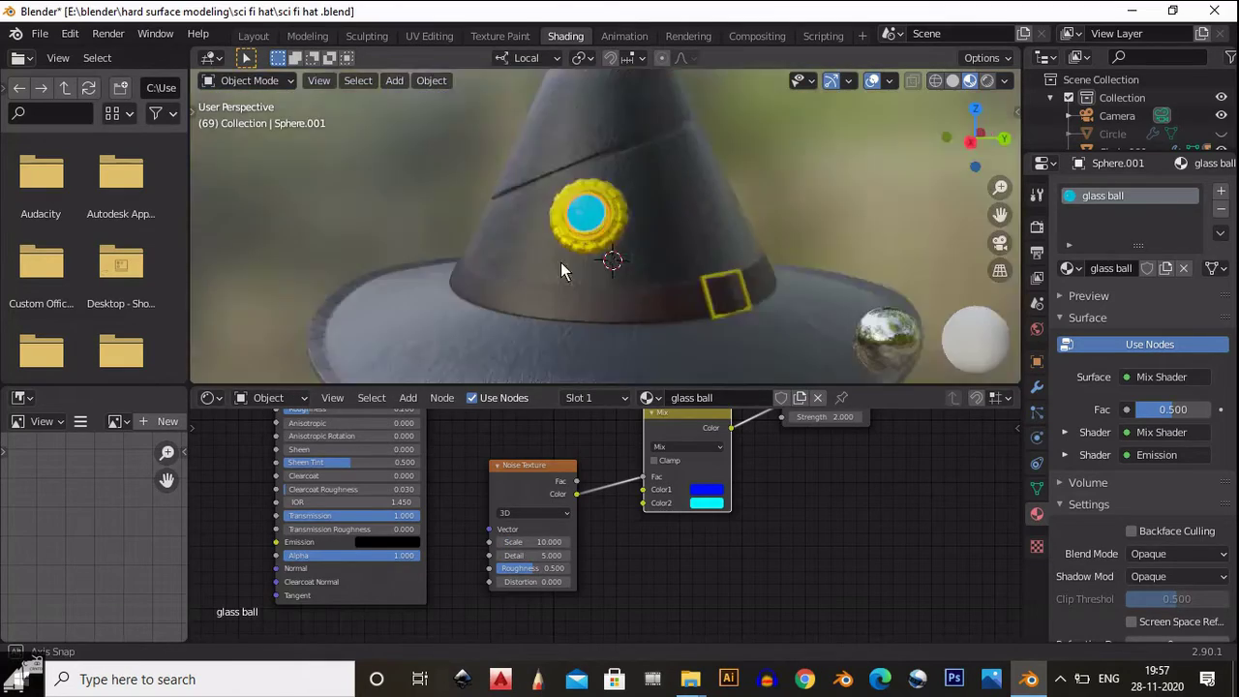
middle_drag(614, 338, 718, 278)
ctrl+middle_drag(577, 329, 572, 227)
Select the gold ring and slightly lower the V of the Mix node's orange Color2.
click(572, 241)
drag(642, 531, 533, 465)
scroll(533, 464, up, 2)
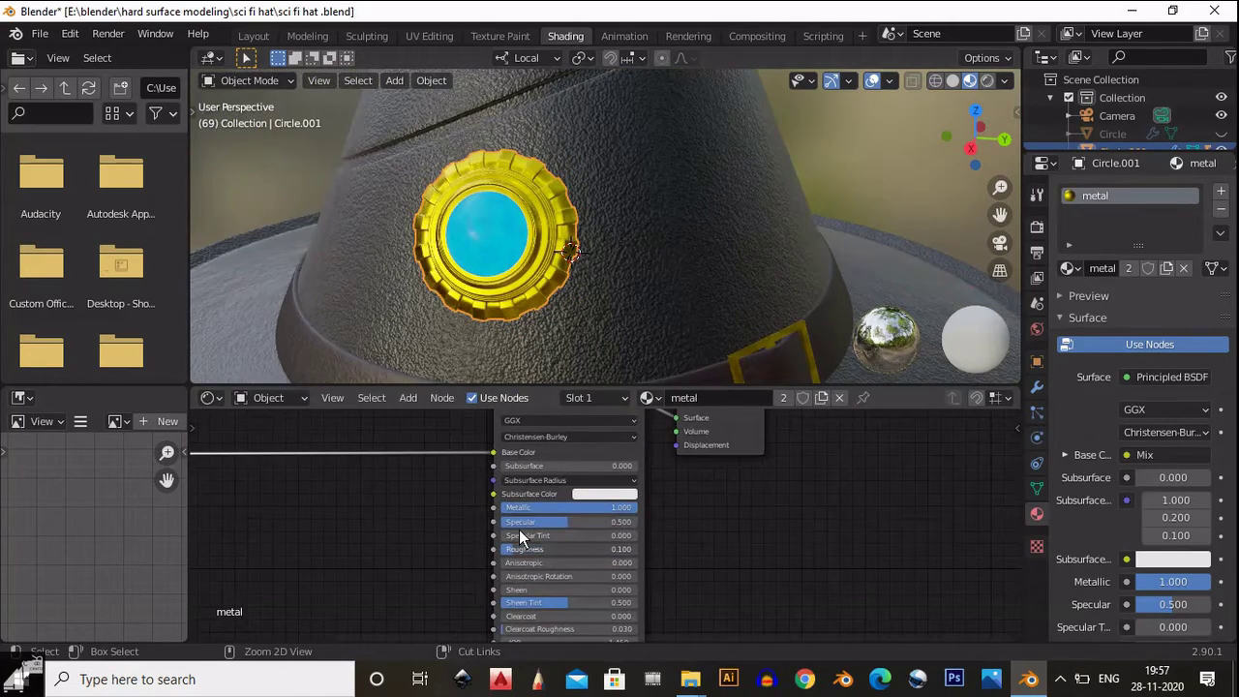
ctrl+middle_drag(571, 291, 571, 213)
shift+right_click(344, 318)
middle_drag(423, 408, 623, 480)
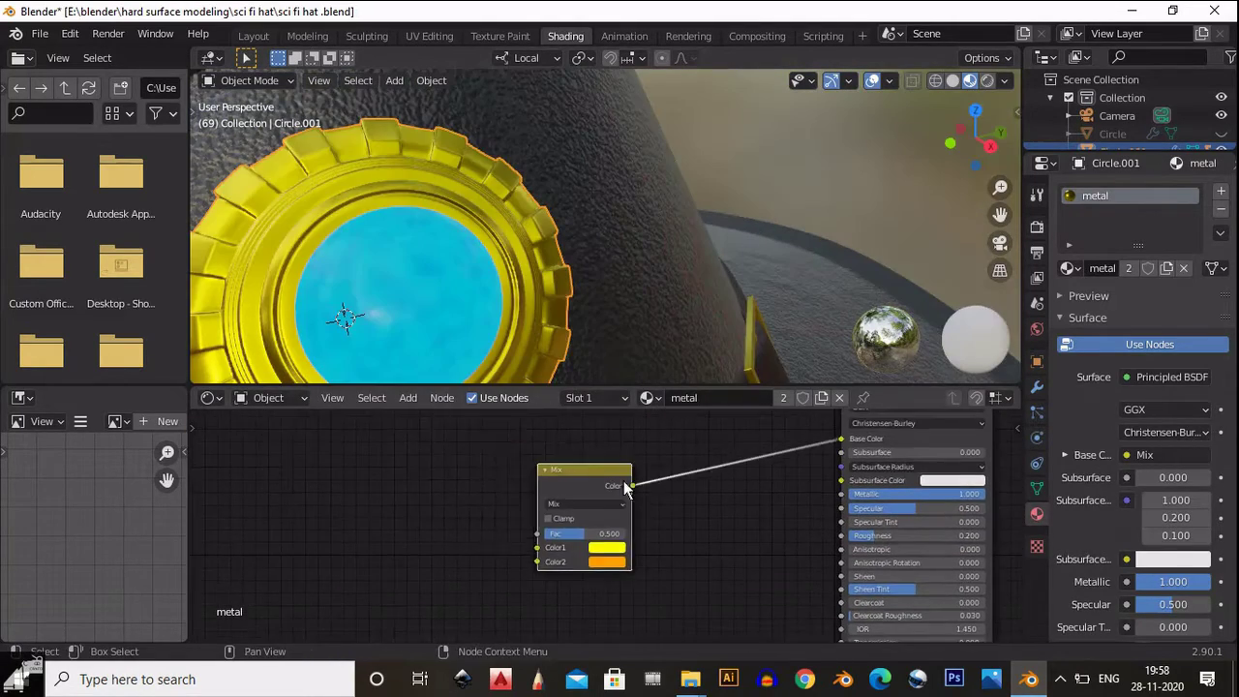
scroll(501, 530, up, 1)
click(448, 525)
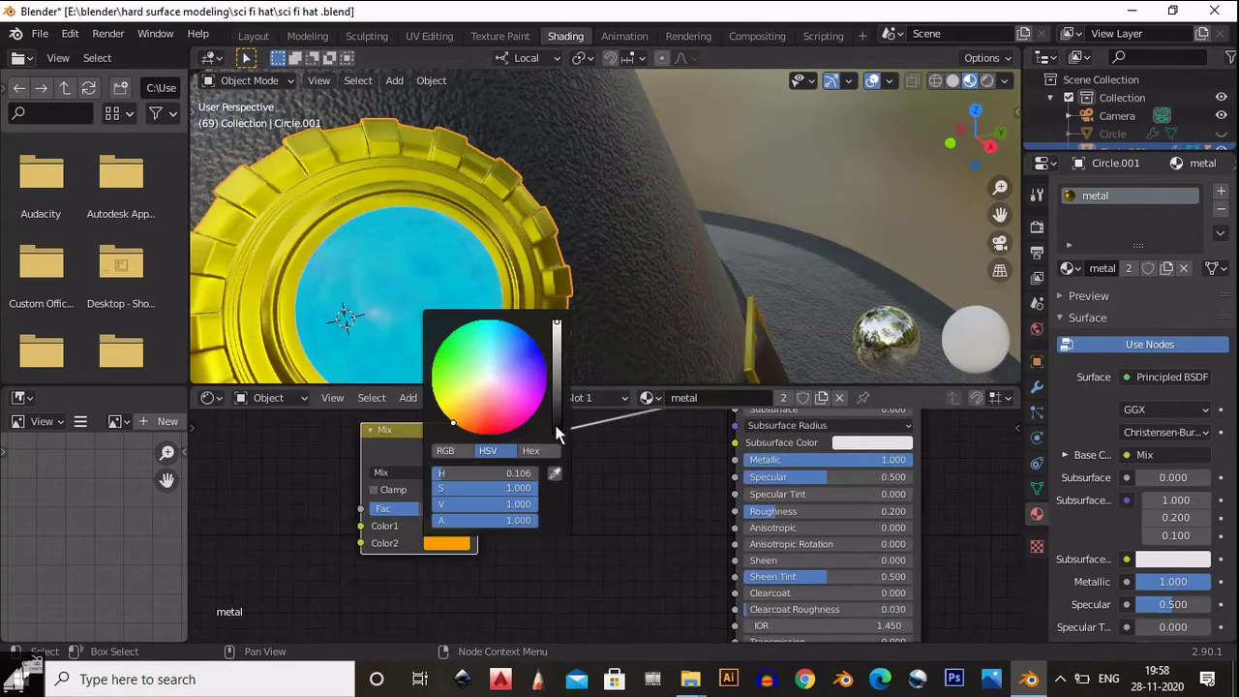
click(447, 526)
drag(557, 329, 559, 339)
click(447, 526)
click(441, 543)
Preview the hat in the Layout workspace with Rendered shading and save the file.
ctrl+middle_drag(593, 300, 456, 279)
click(253, 36)
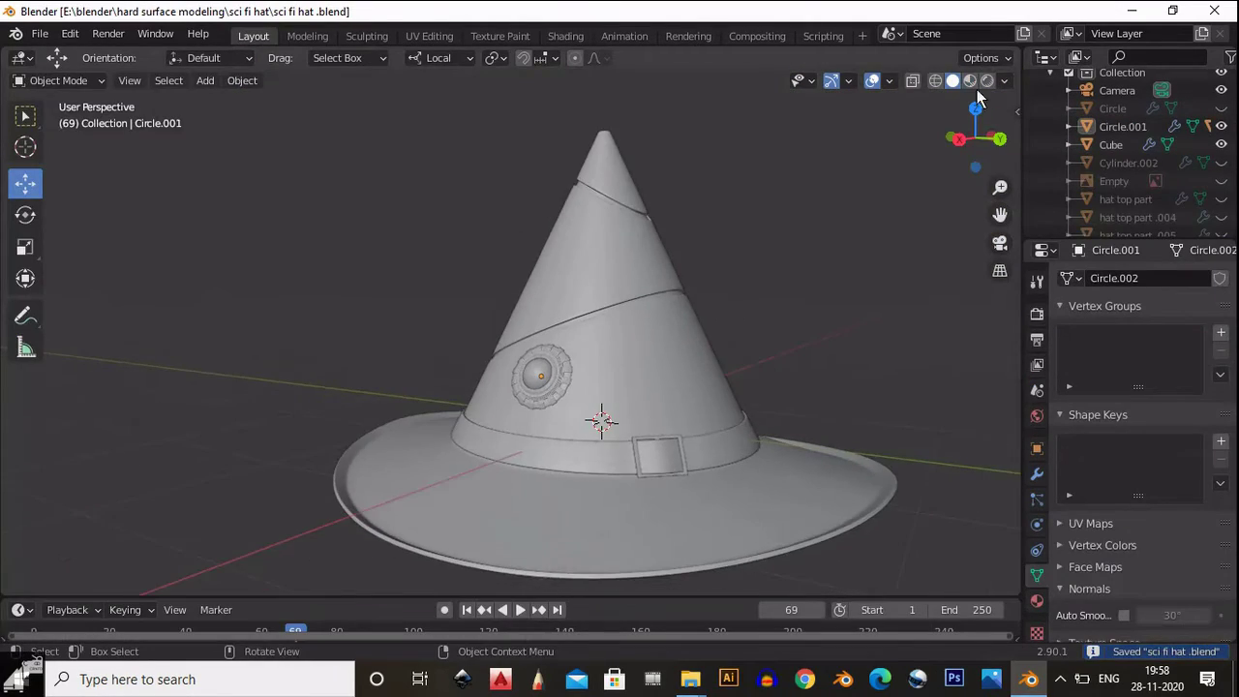
click(987, 81)
mouse_move(823, 269)
middle_down()
mouse_move(738, 331)
mouse_move(724, 362)
mouse_move(686, 327)
mouse_move(744, 413)
mouse_move(581, 390)
mouse_move(730, 404)
mouse_move(686, 448)
middle_up()
key(ctrl+s)
click(724, 405)
In Shading, switch the node editor to the World shader and locate the HDR file.
click(554, 36)
click(303, 398)
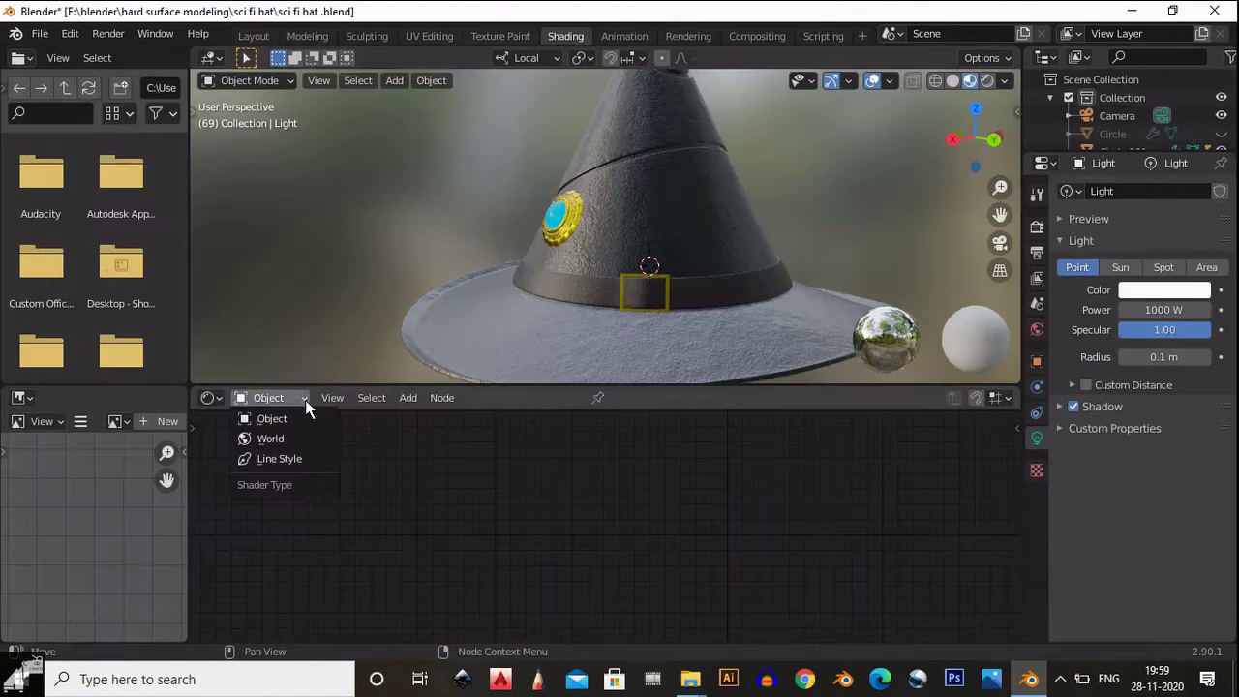
click(301, 438)
click(474, 398)
click(690, 679)
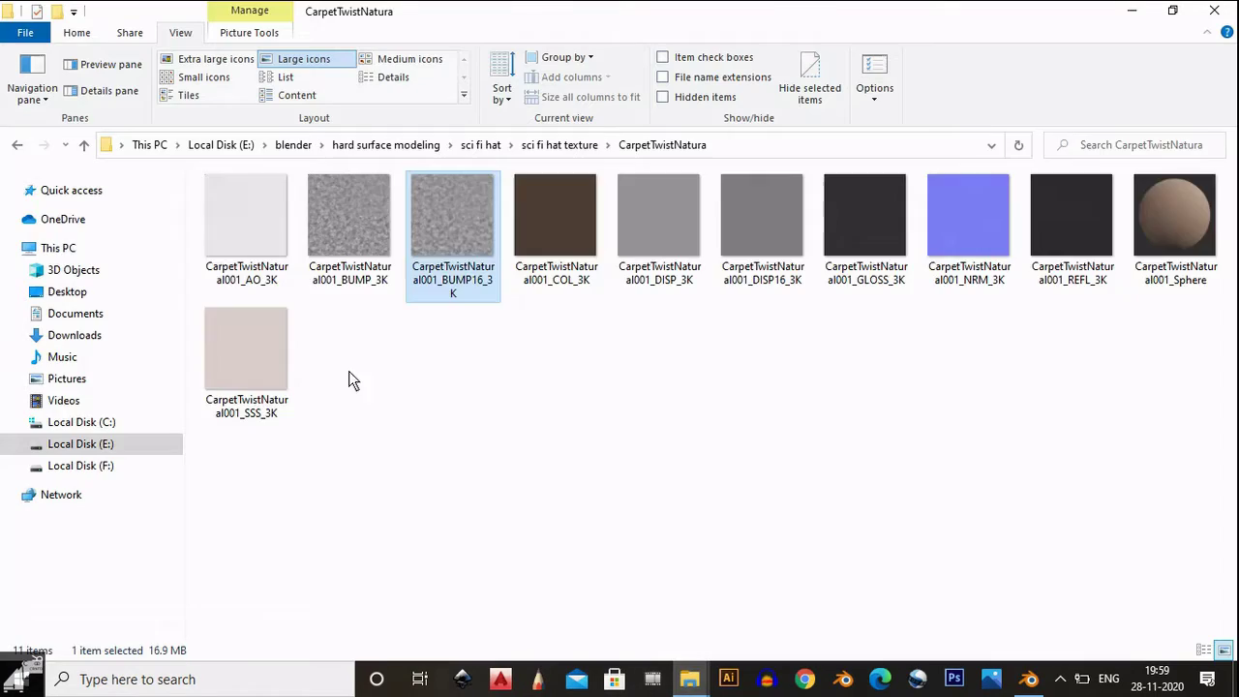
key(BackSpace)
click(453, 227)
click(1028, 678)
Add an Environment Texture node and load the artist workshop HDR into it.
key(shift+a)
mouse_move(448, 523)
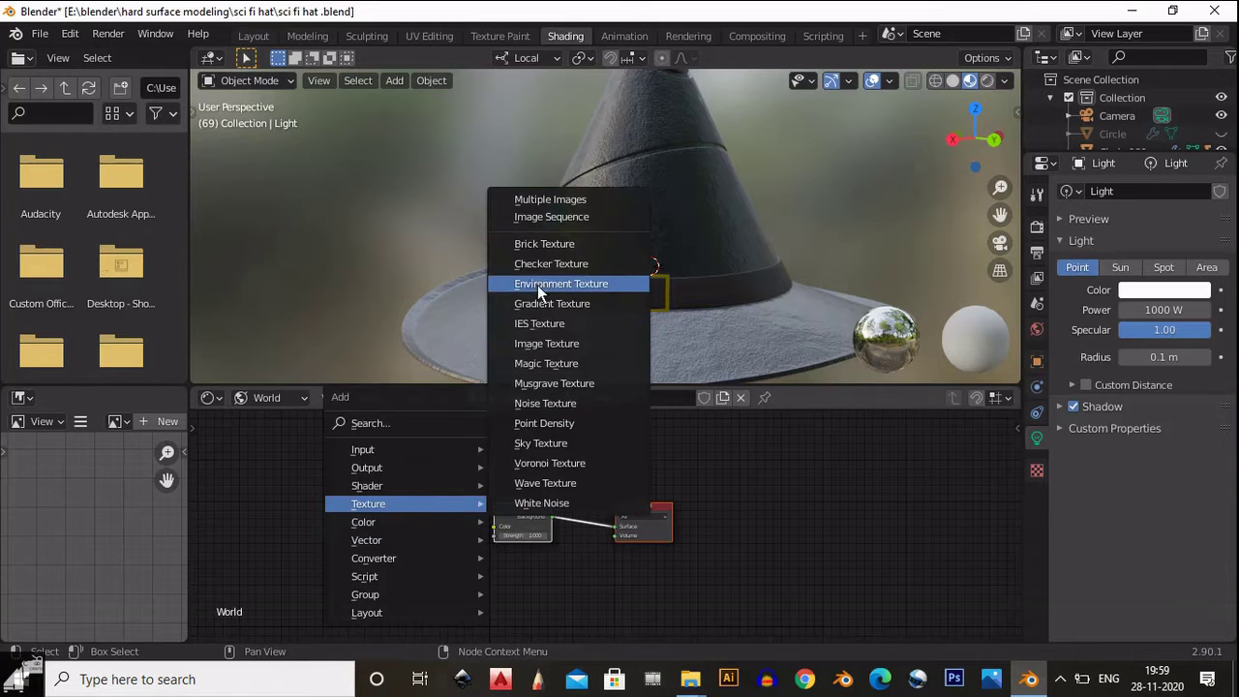
click(537, 284)
click(420, 507)
double_click(450, 167)
click(455, 204)
click(884, 628)
Wire Texture Coordinate and Mapping nodes into the environment texture with Ctrl+T.
drag(451, 497, 695, 575)
scroll(785, 186, down, 4)
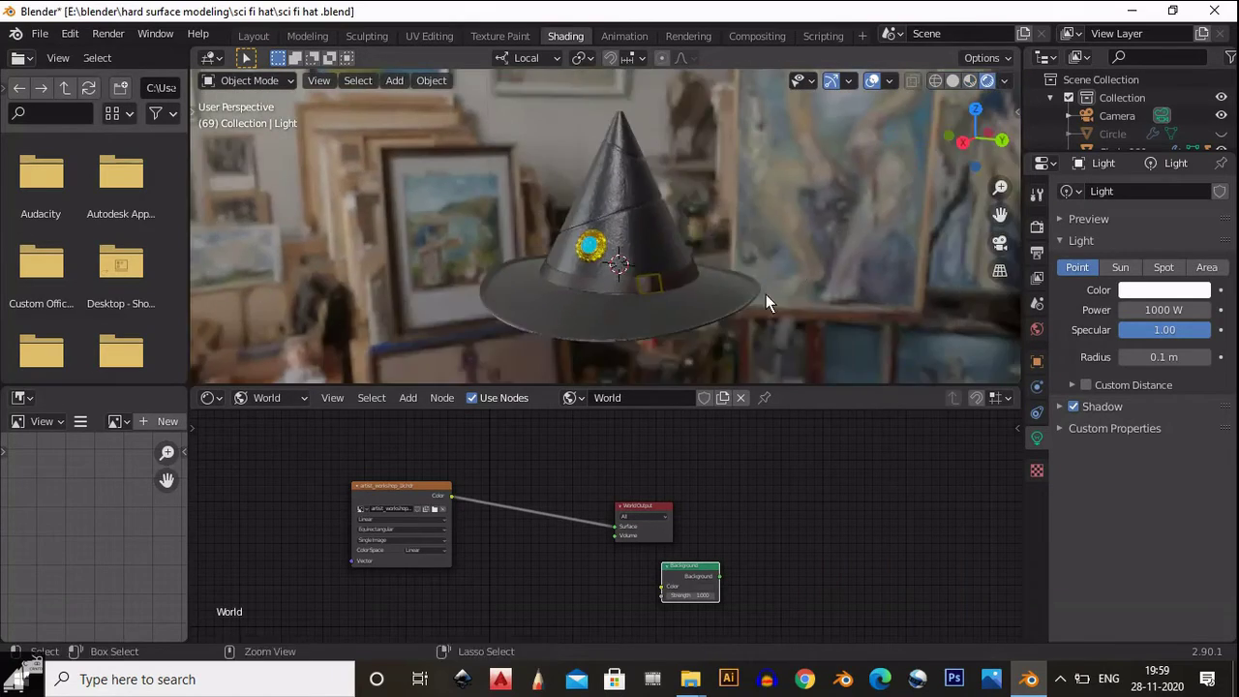
scroll(765, 294, up, 1)
scroll(486, 505, up, 2)
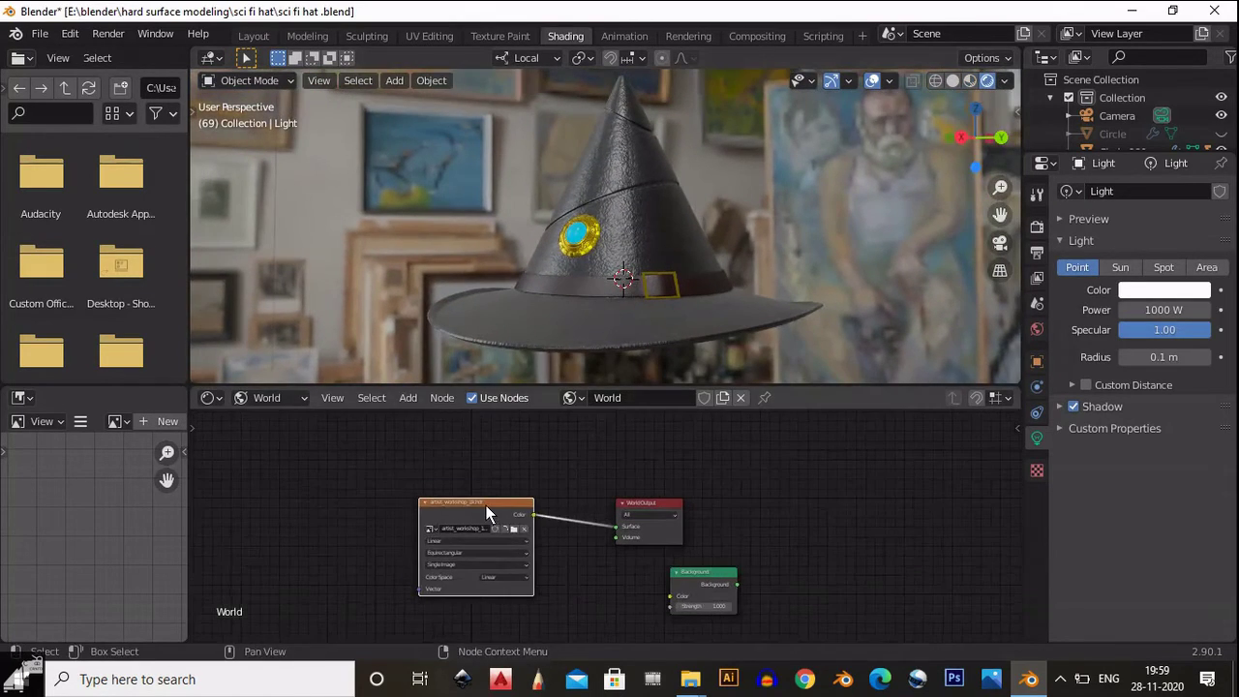
key(ctrl+t)
mouse_move(592, 267)
middle_down()
mouse_move(638, 220)
mouse_move(852, 228)
middle_up()
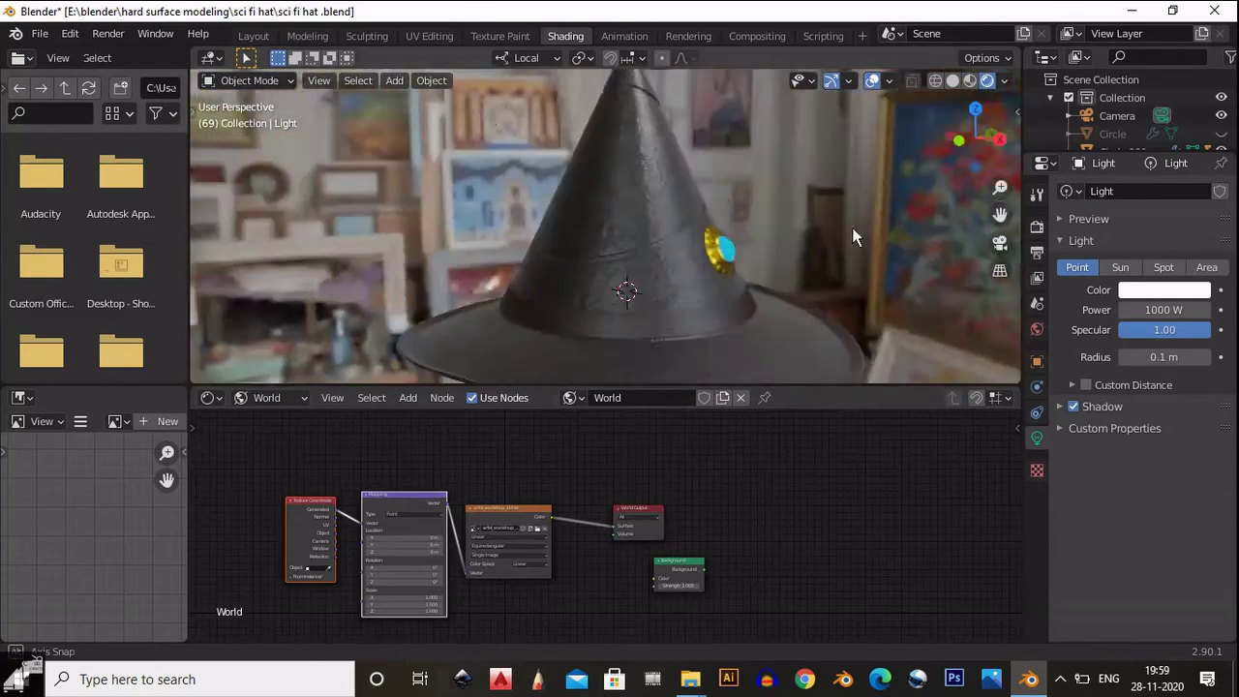
click(254, 35)
key(shift+a)
Add a floor plane scaled up 4 times.
click(697, 288)
key(s)
key(4)
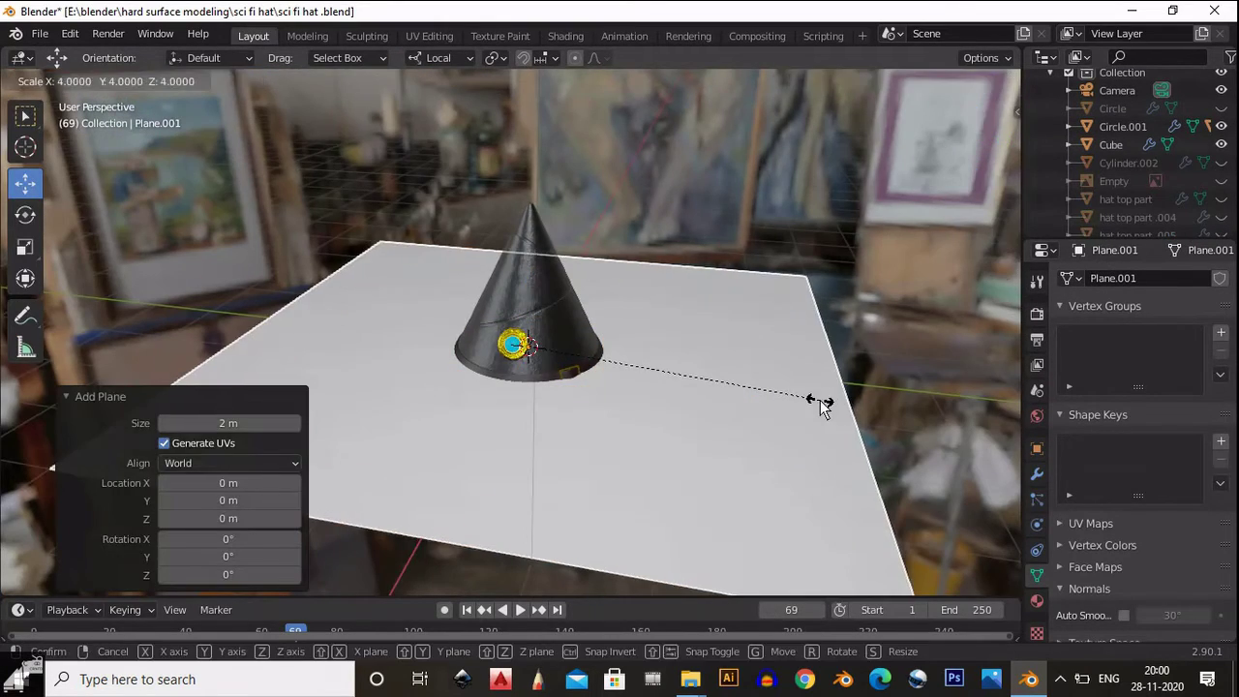
key(Return)
key(KP_3)
scroll(600, 348, up, 2)
Parent the gold emblem and belt to the hat, keeping their transforms.
click(544, 417)
scroll(538, 387, up, 3)
click(530, 348)
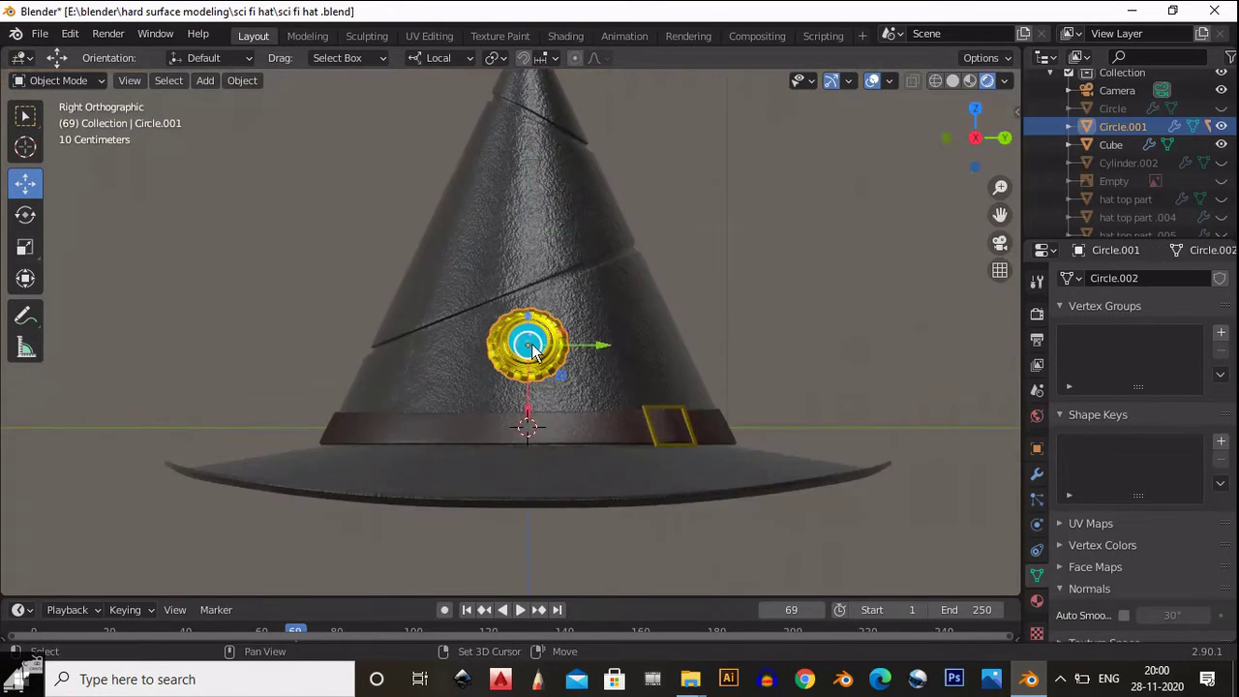
scroll(654, 420, up, 3)
shift+click(764, 488)
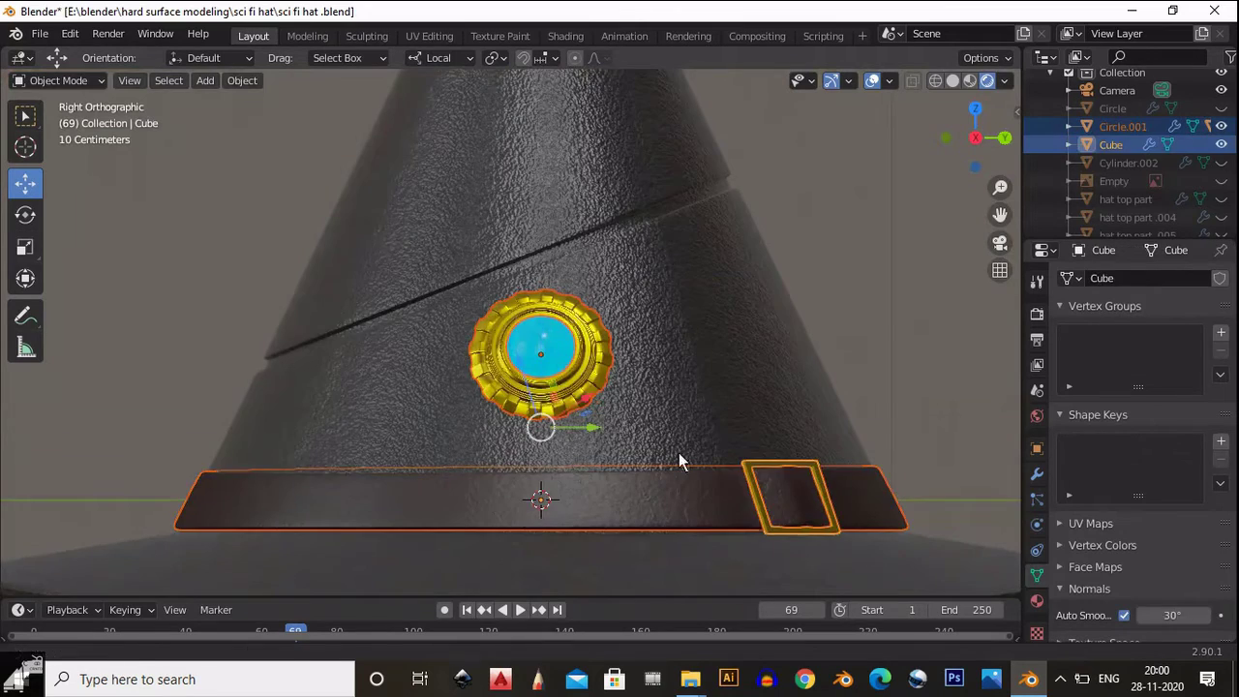
scroll(678, 452, down, 5)
shift+click(569, 356)
scroll(569, 356, down, 2)
click(441, 58)
key(ctrl+p)
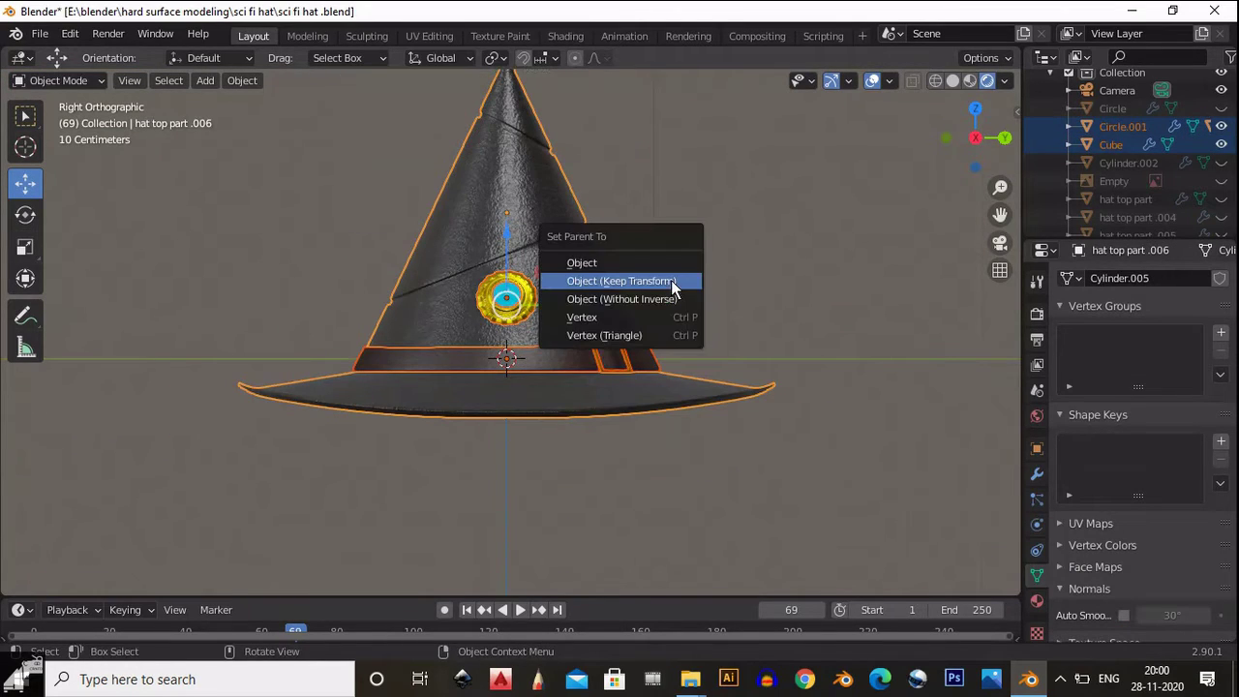
key(Return)
Raise the hat 0.4 m along Z so it sits on the floor.
key(g)
key(z)
click(503, 91)
middle_drag(504, 92, 567, 346)
scroll(567, 345, down, 4)
Save the file and scale the floor plane by 1.5.
click(664, 332)
key(ctrl+s)
middle_drag(664, 332, 608, 359)
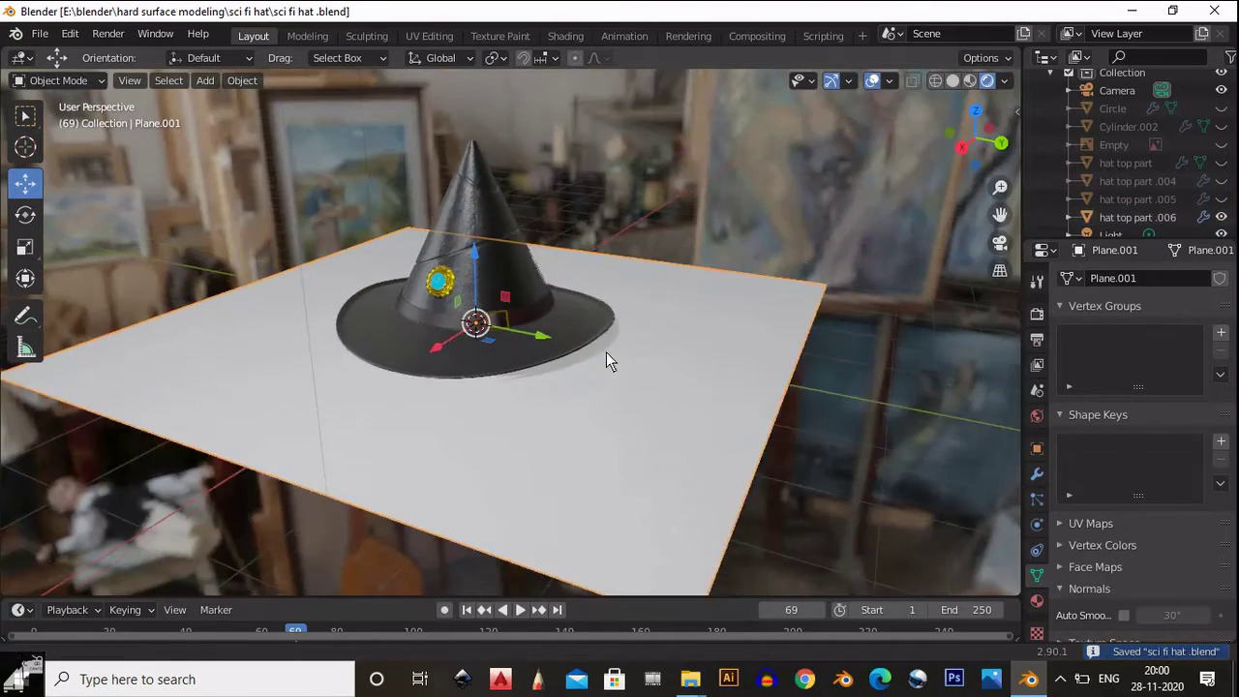
text(s1.5)
key(Return)
scroll(775, 314, down, 2)
key(Tab)
Raise the plane's back edge into a tall wall behind the hat.
key(ctrl+KP_7)
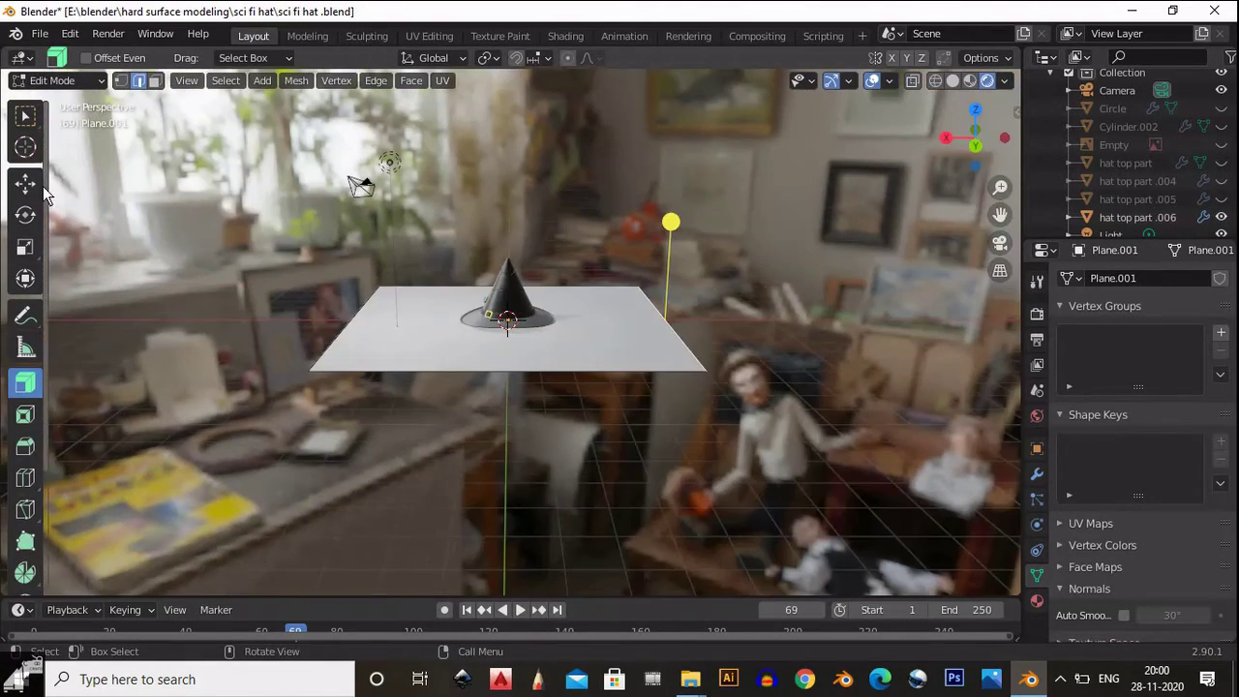
key(KP_1)
key(e)
key(Escape)
key(shift+space)
key(g)
drag(478, 362, 478, 242)
middle_drag(478, 242, 539, 451)
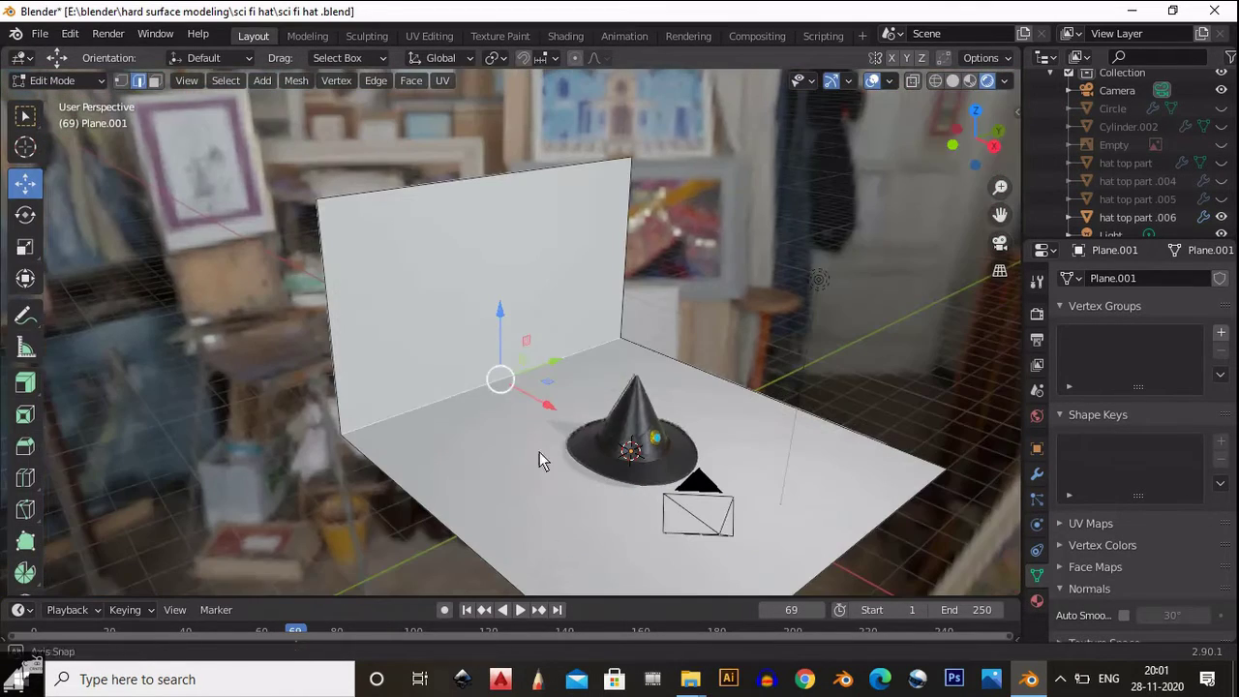
Bevel the wall-floor corner with extra segments into a smooth curve.
key(shift+space)
key(ctrl+b)
drag(548, 336, 609, 268)
drag(261, 323, 296, 323)
key(Tab)
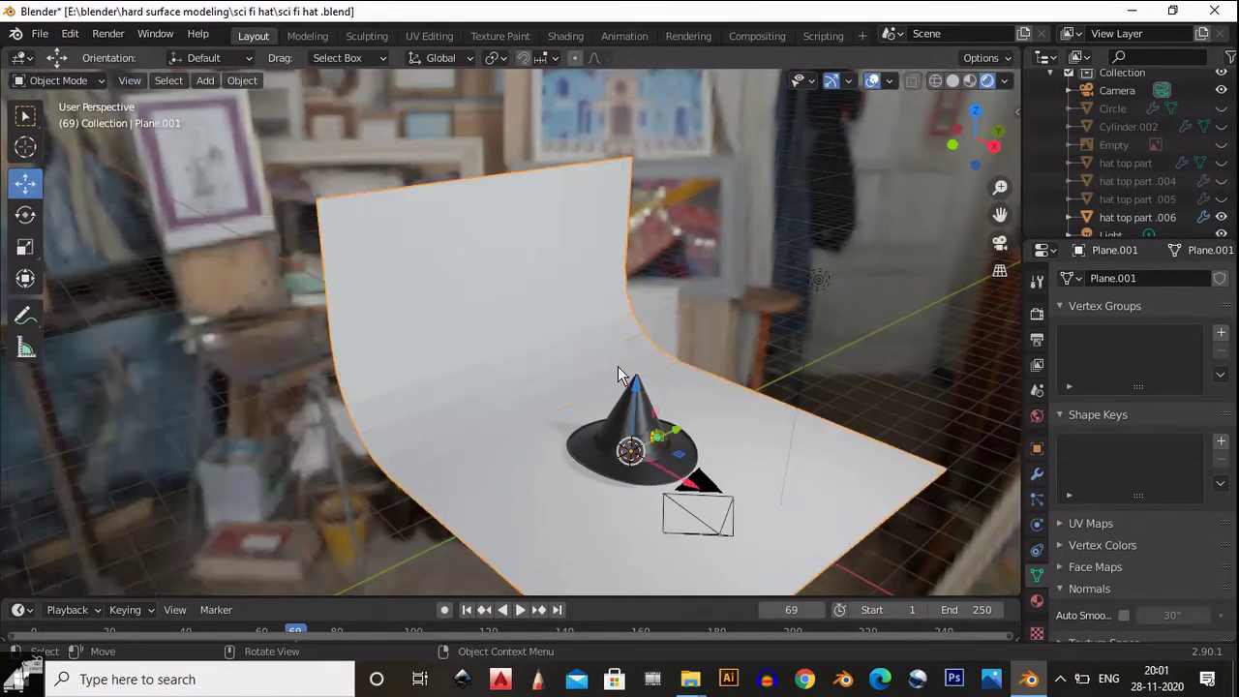
View the curved backdrop through the scene camera.
middle_drag(616, 367, 407, 367)
right_click(406, 368)
mouse_move(444, 362)
key(KP_0)
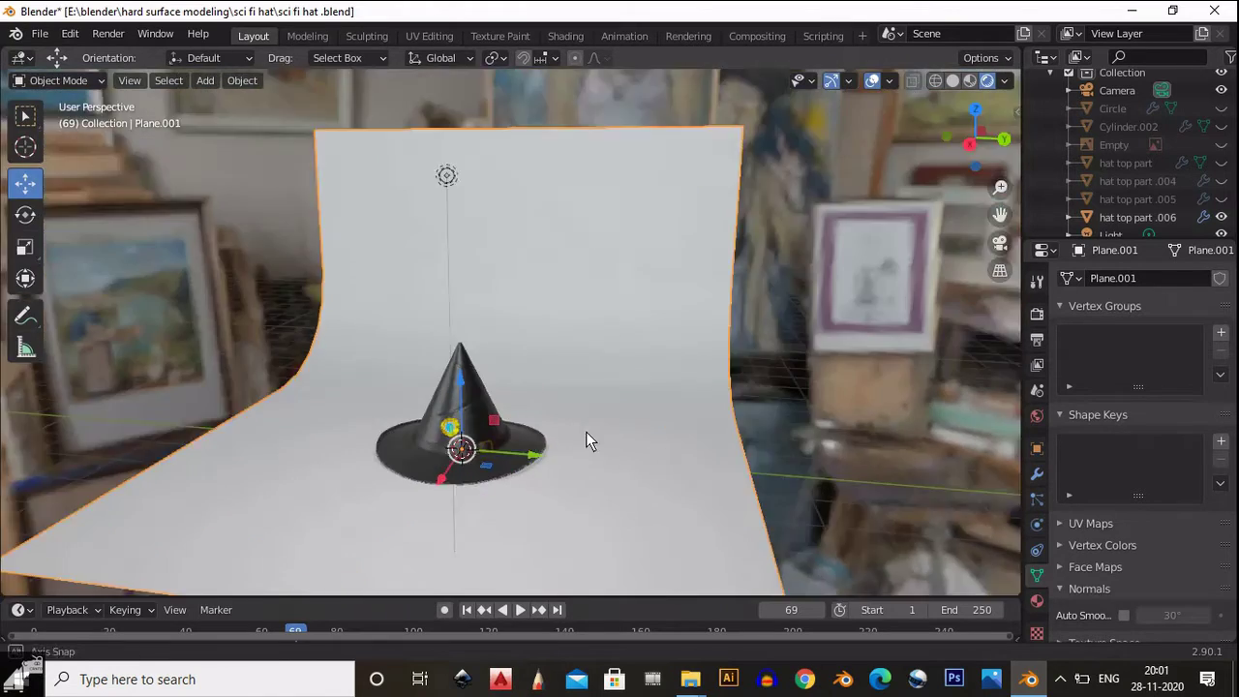
scroll(682, 397, up, 1)
key(n)
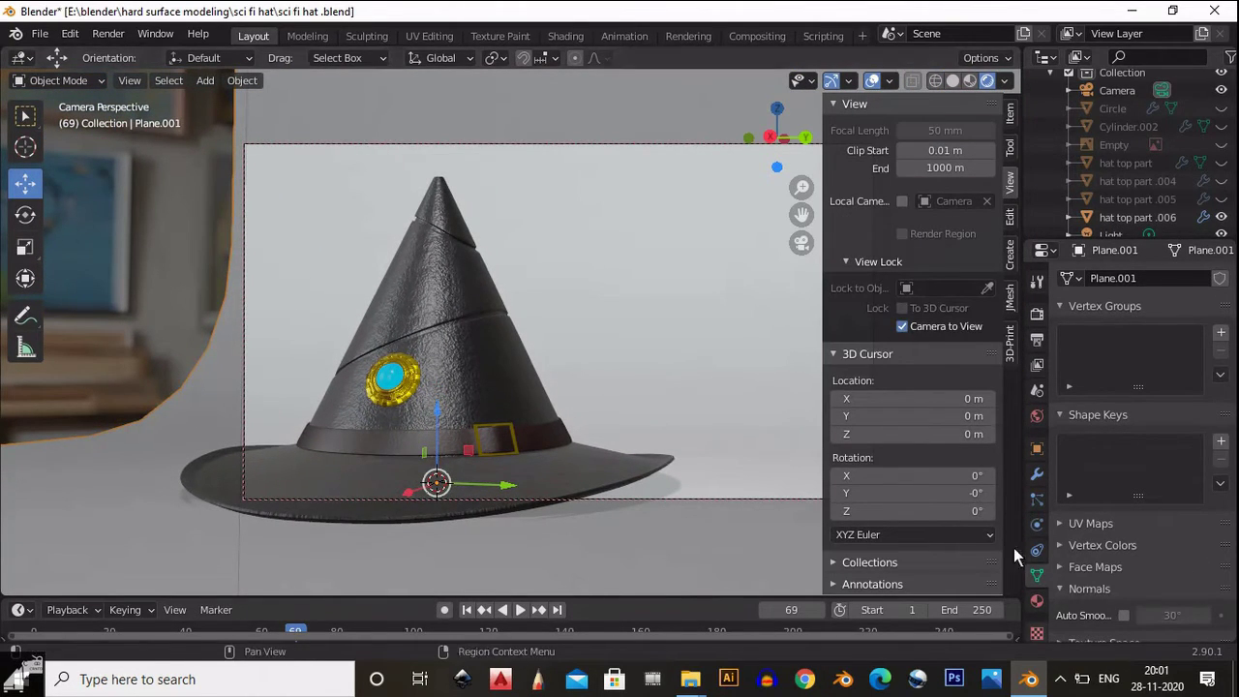
Enable Thirds and Center composition guides on the camera.
click(712, 500)
scroll(1124, 466, down, 10)
click(1123, 465)
click(1124, 488)
key(n)
middle_drag(614, 395, 717, 406)
Enlarge the backdrop, slide it behind the hat in the camera view, and save.
key(s)
click(725, 453)
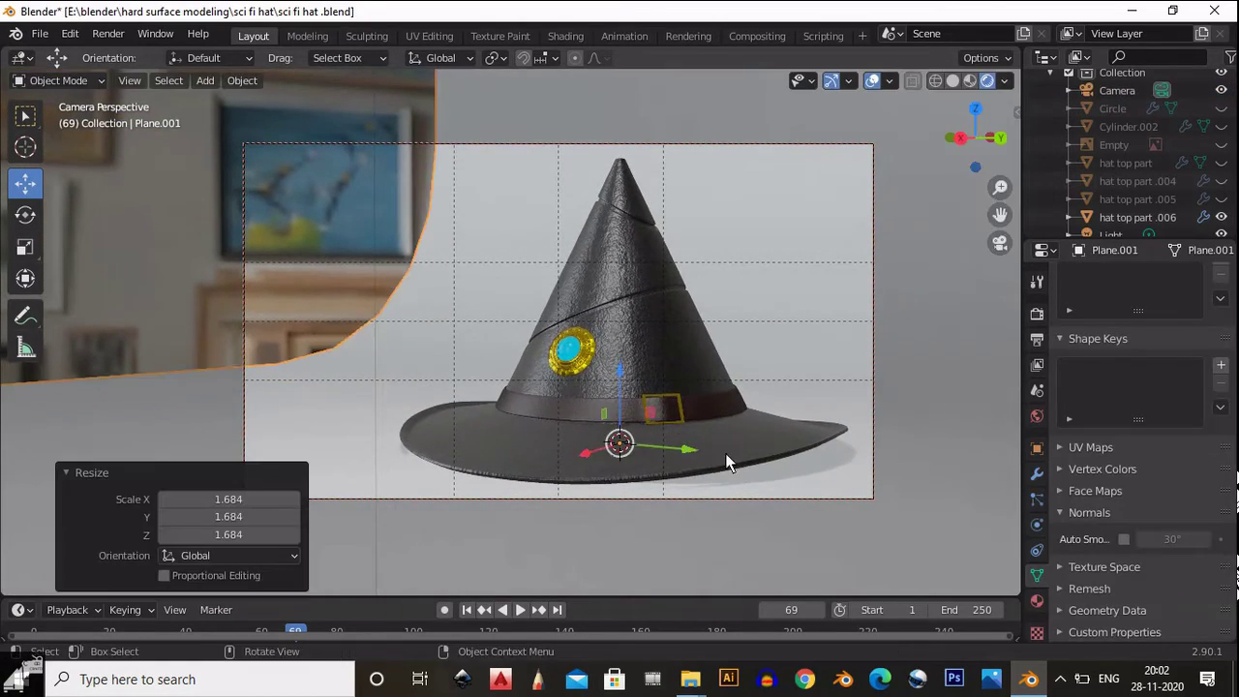
key(g)
key(y)
click(415, 342)
middle_drag(415, 343, 566, 300)
key(s)
click(933, 269)
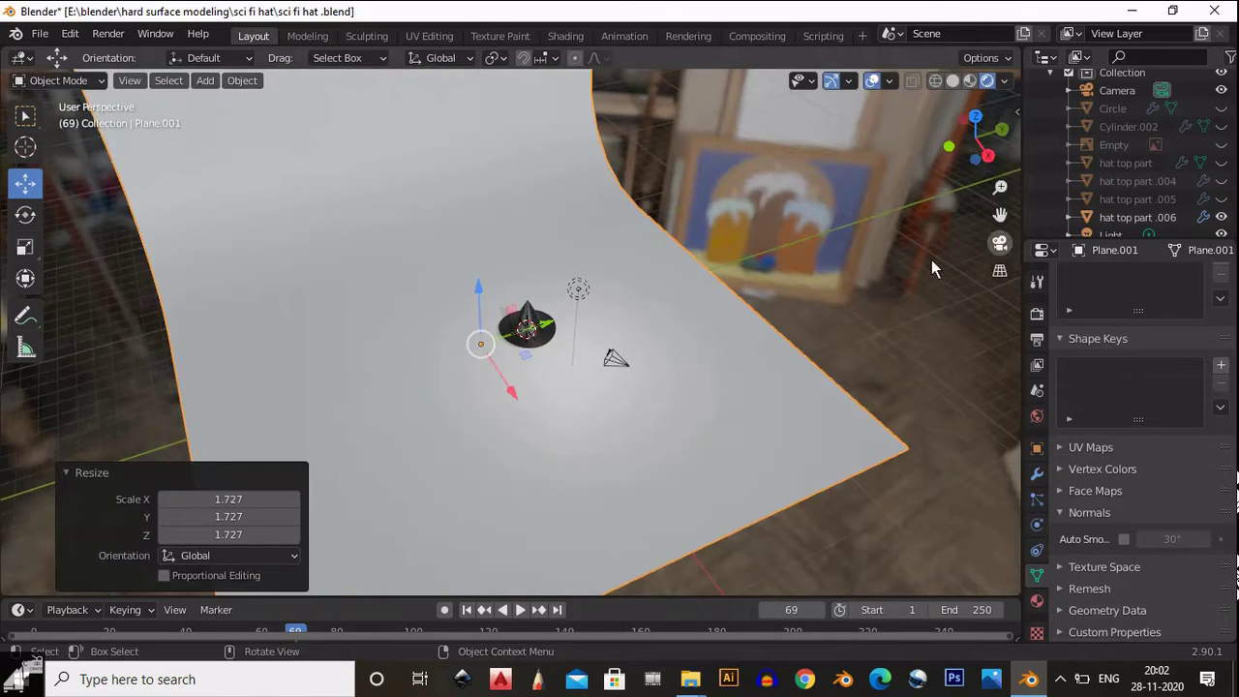
key(KP_0)
drag(390, 418, 528, 302)
key(ctrl+s)
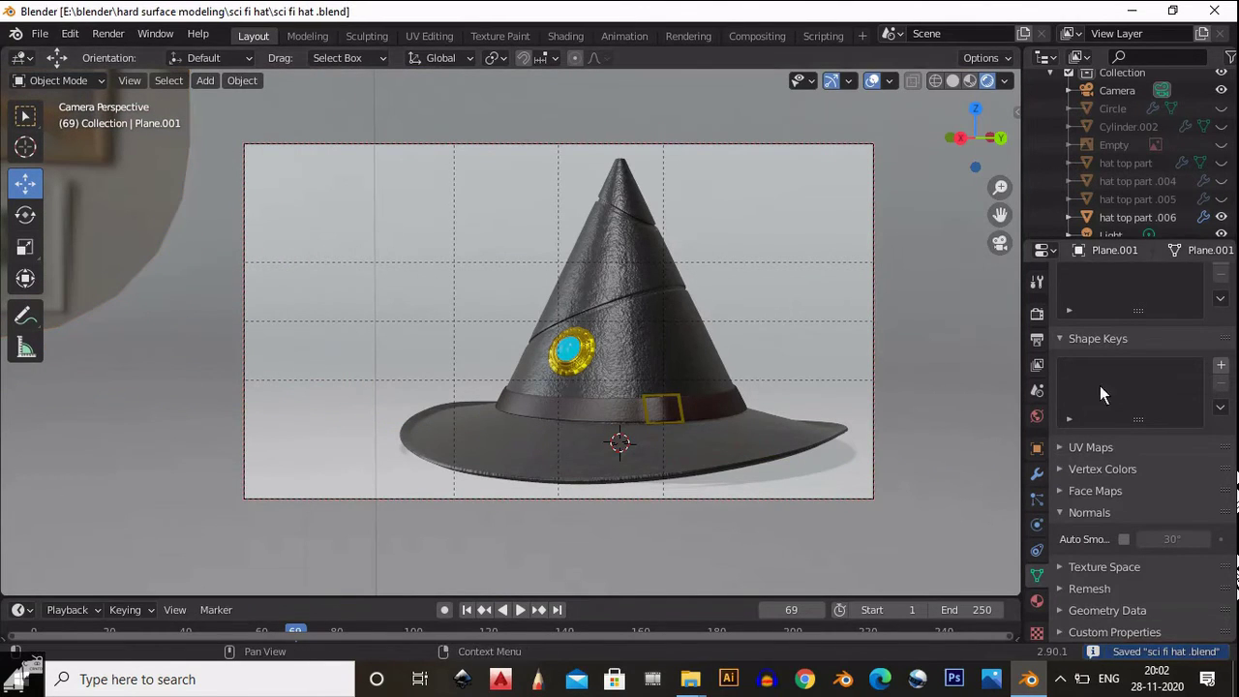
Move the Area light -6.1749 m along Y toward the front.
click(1000, 243)
middle_drag(851, 495, 802, 260)
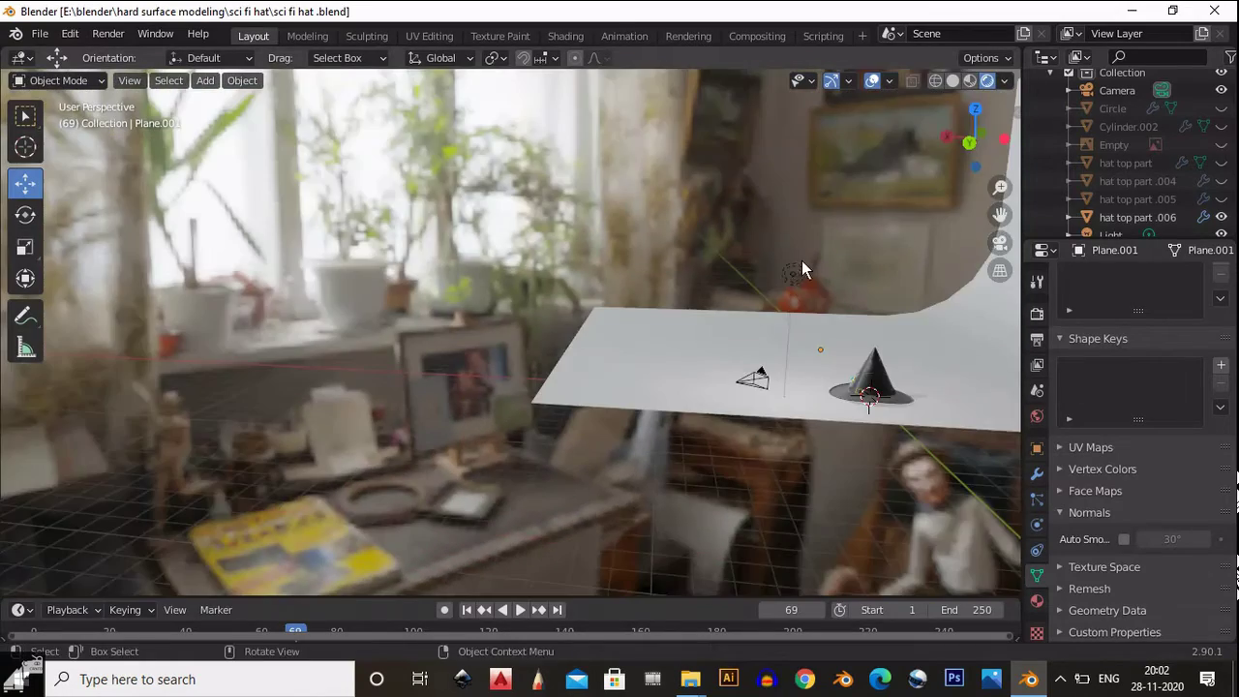
click(800, 266)
drag(799, 267, 556, 363)
middle_drag(557, 363, 968, 319)
Make the light an area light, tilt it to -65°, scale it about 40x, and set 1000 W power.
click(1206, 354)
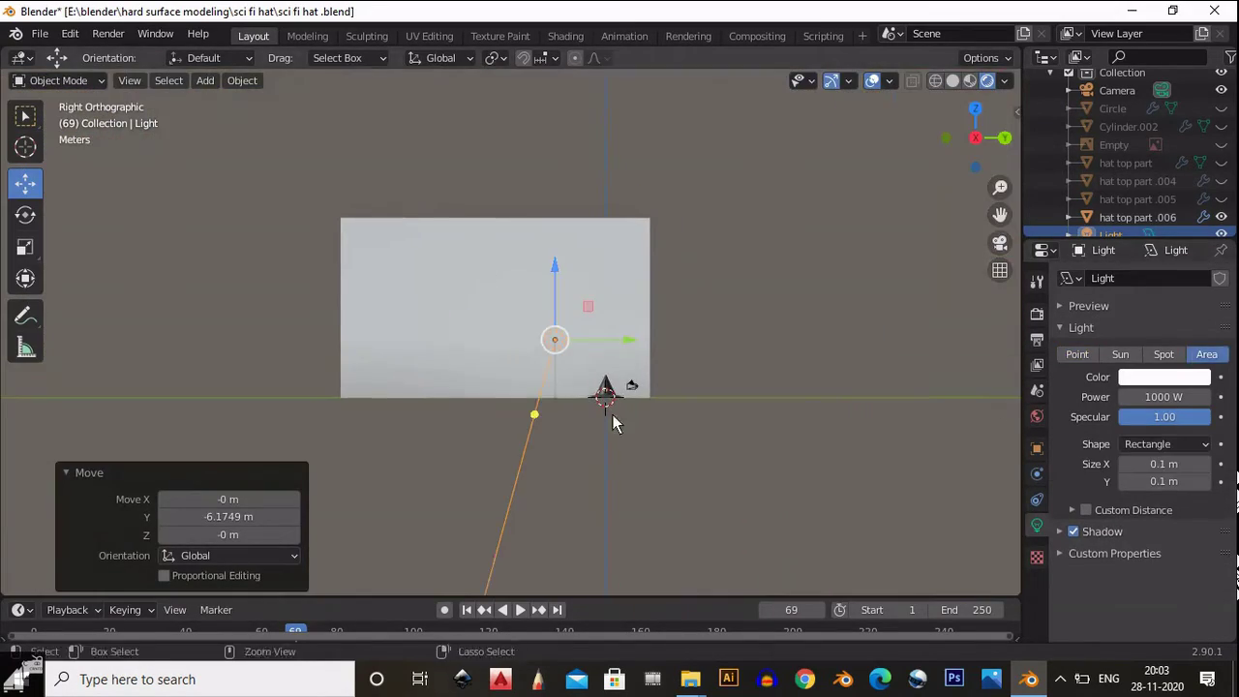
scroll(697, 348, up, 4)
key(r)
click(640, 277)
middle_drag(640, 277, 624, 476)
key(s)
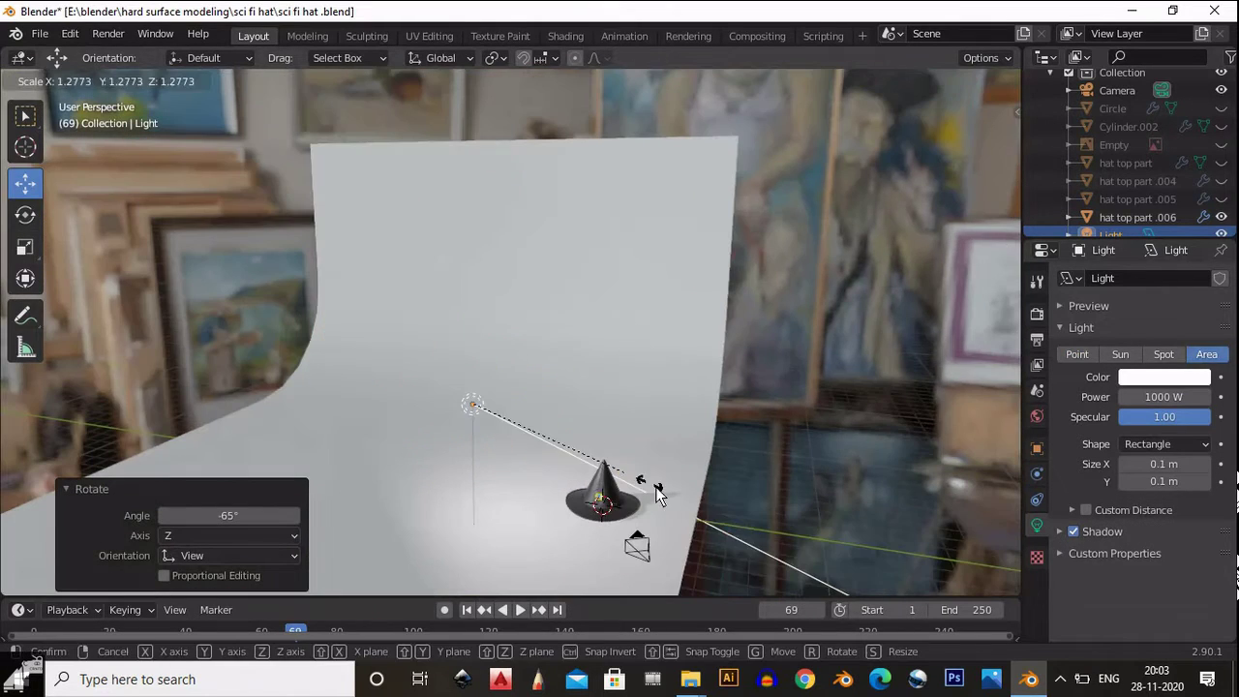
click(133, 144)
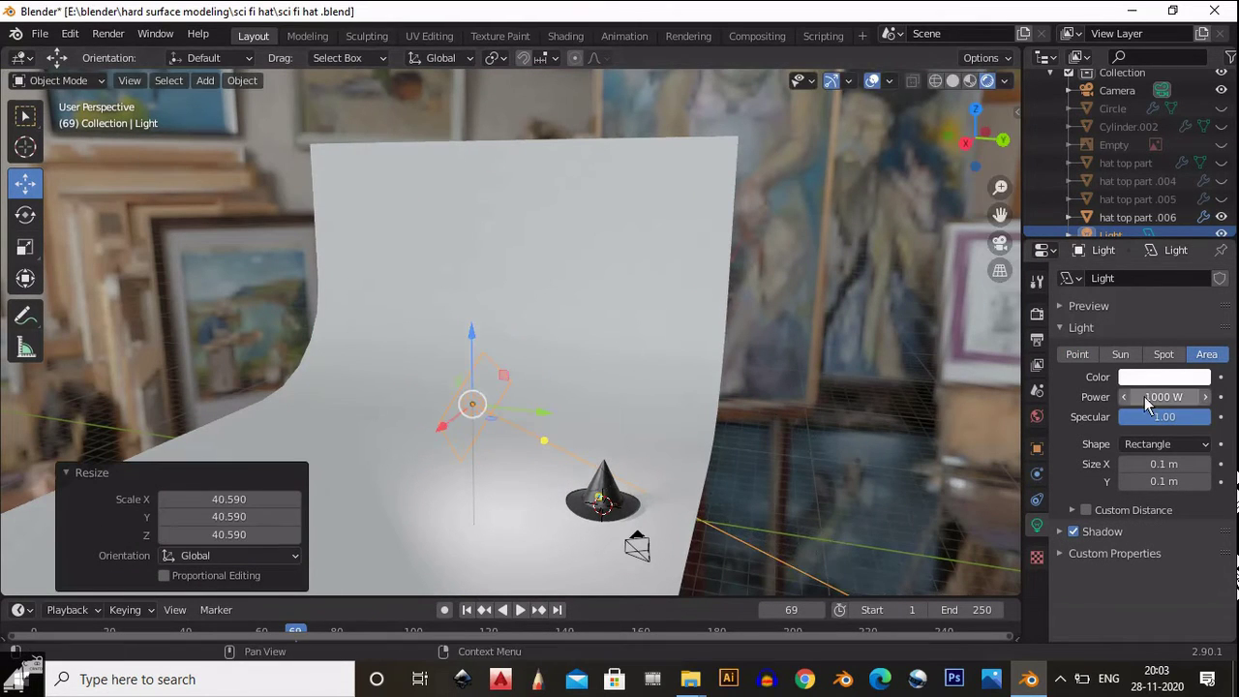
key(BackSpace)
key(BackSpace)
key(BackSpace)
text(1000)
key(Return)
Check the lit backdrop through the camera, then add a new plane for the soft box.
middle_drag(906, 456, 470, 476)
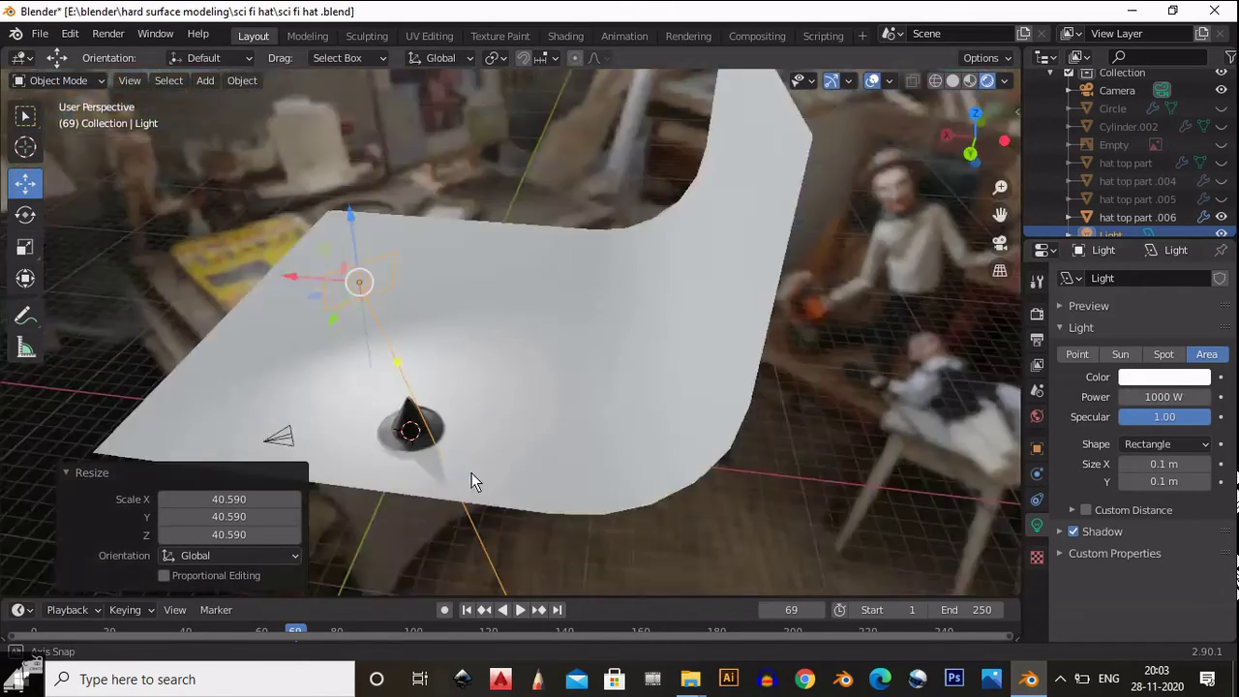
click(1000, 242)
click(1004, 245)
middle_drag(507, 296, 476, 285)
key(shift+a)
click(571, 282)
From the right view, tilt the plane, raise it vertically, and enlarge it.
click(973, 153)
key(r)
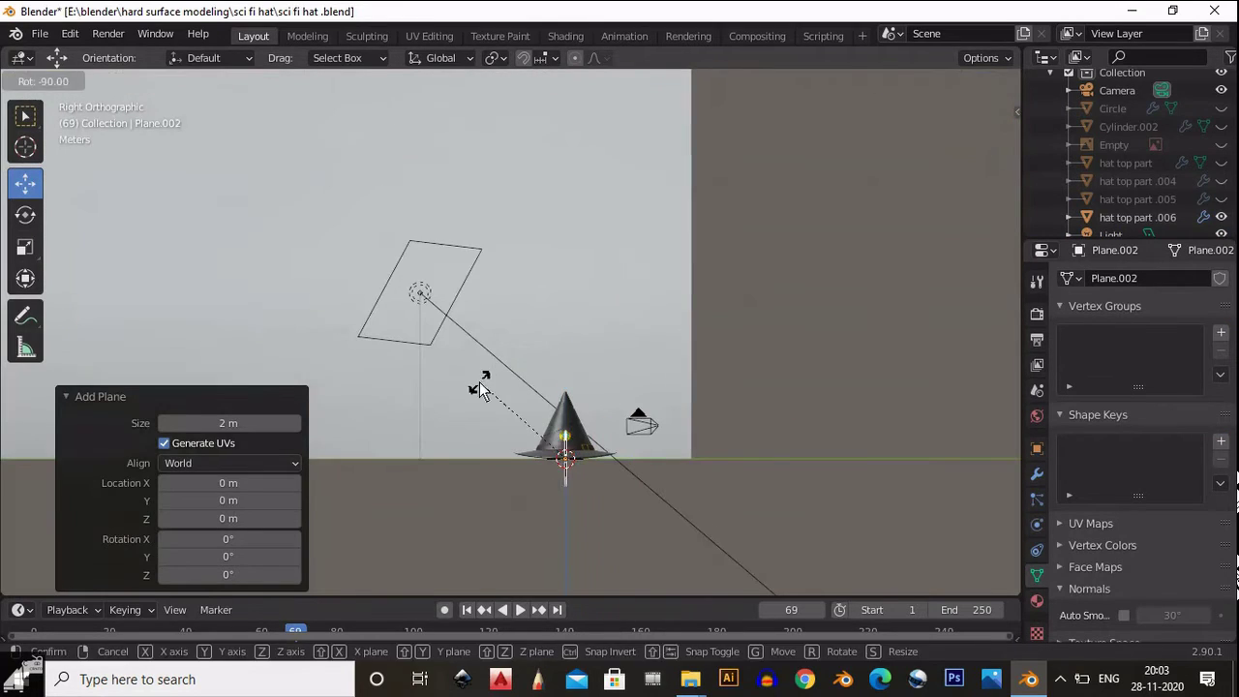
click(481, 385)
key(g)
key(z)
click(581, 274)
key(s)
click(714, 365)
From the top view, rotate the plane and shift it 2.78 m along X.
click(976, 108)
key(r)
click(604, 285)
key(g)
key(x)
click(573, 429)
middle_drag(573, 430, 562, 326)
Switch to local orientation, offset the plane 0.753 m along its own Z, and refine its rotation.
key(r)
click(677, 354)
scroll(562, 326, up, 5)
click(441, 59)
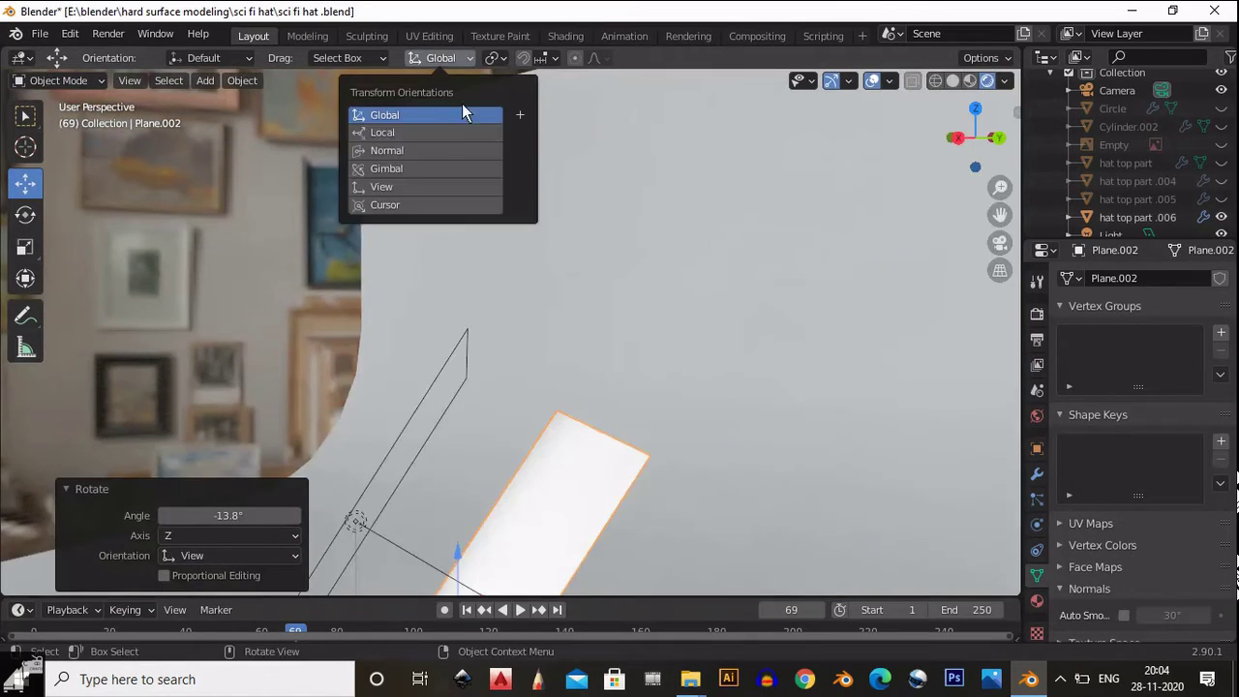
click(383, 132)
middle_drag(529, 365, 623, 323)
key(g)
key(z)
click(529, 359)
middle_drag(529, 360, 573, 373)
key(g)
key(x)
click(725, 476)
key(r)
click(680, 405)
Give the plane a 'soft box' material with Transmission 0.8 and Subsurface 0.3, then save.
click(1036, 600)
click(1142, 355)
double_click(1112, 356)
text(soft box)
key(Return)
scroll(1137, 461, down, 10)
drag(1137, 455, 1214, 457)
scroll(1176, 437, up, 8)
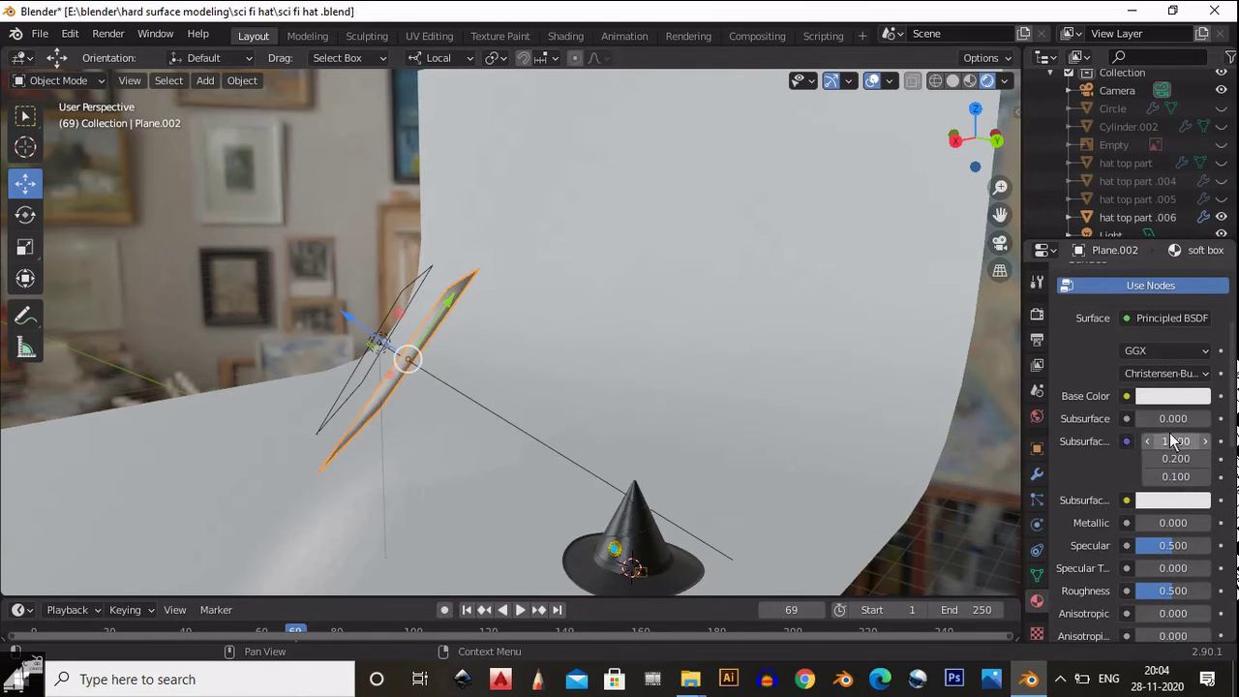
drag(1196, 420, 1180, 422)
text(3)
key(Return)
key(KP_0)
key(ctrl+s)
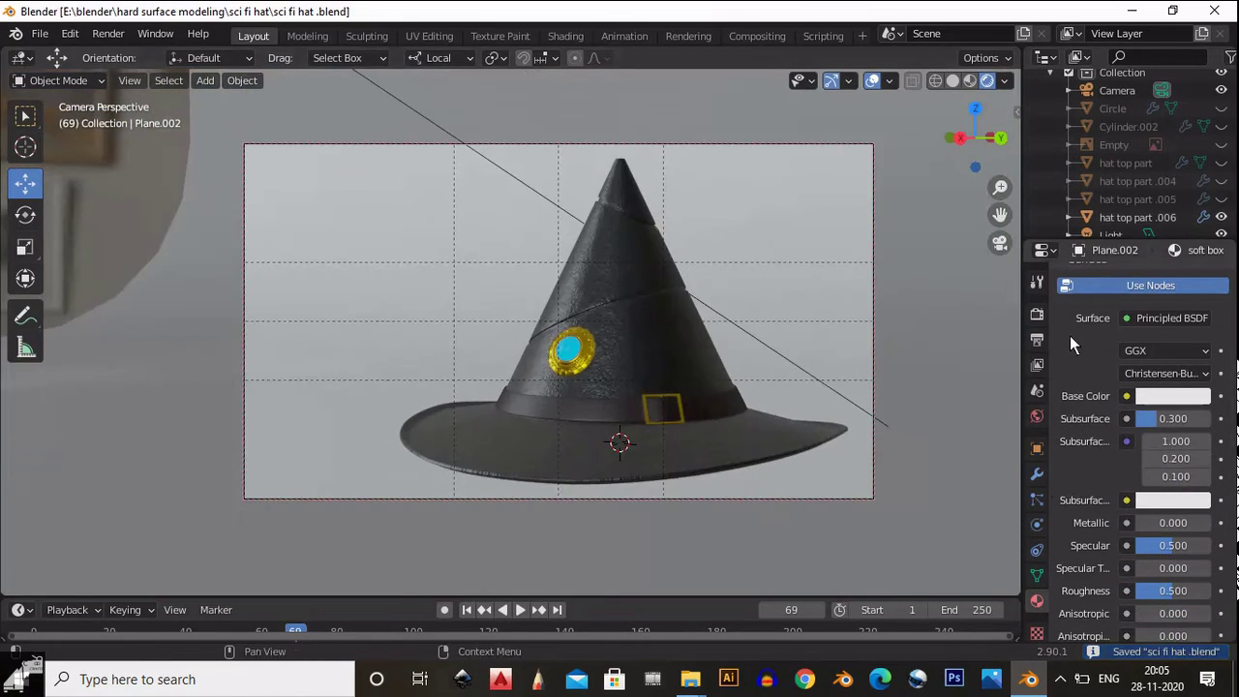
Enable Bloom and Screen Space Reflections in the render settings.
click(1037, 314)
click(1075, 425)
click(1074, 423)
scroll(1075, 423, down, 3)
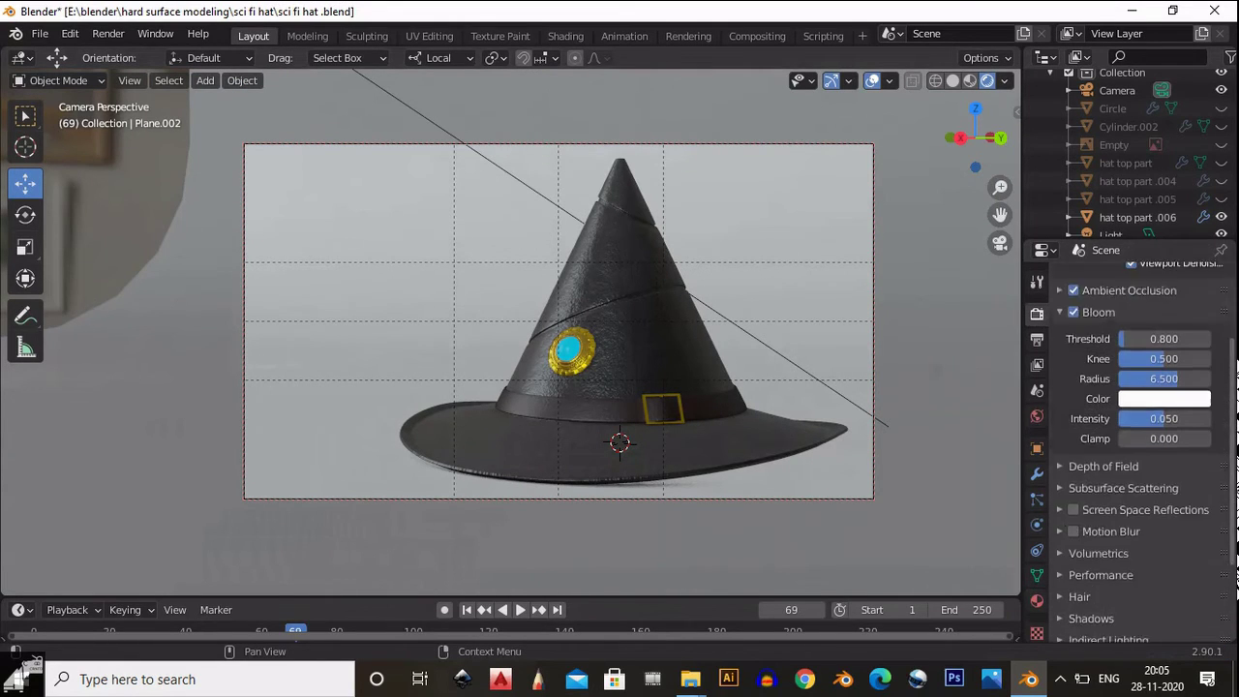
scroll(1074, 426, down, 2)
click(1074, 435)
scroll(1075, 434, up, 5)
Switch the render engine to Cycles with the High Contrast look, then save.
click(1176, 278)
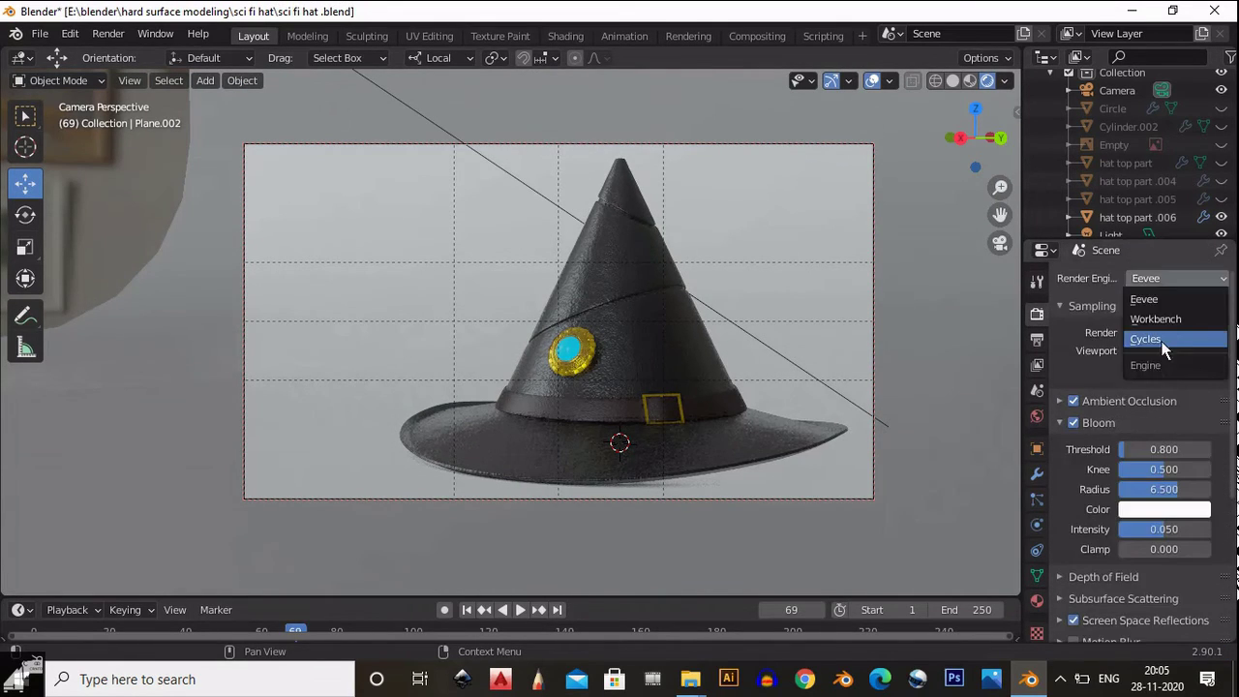
click(1162, 339)
scroll(1132, 436, down, 10)
click(1176, 536)
click(1182, 480)
scroll(1182, 480, up, 1)
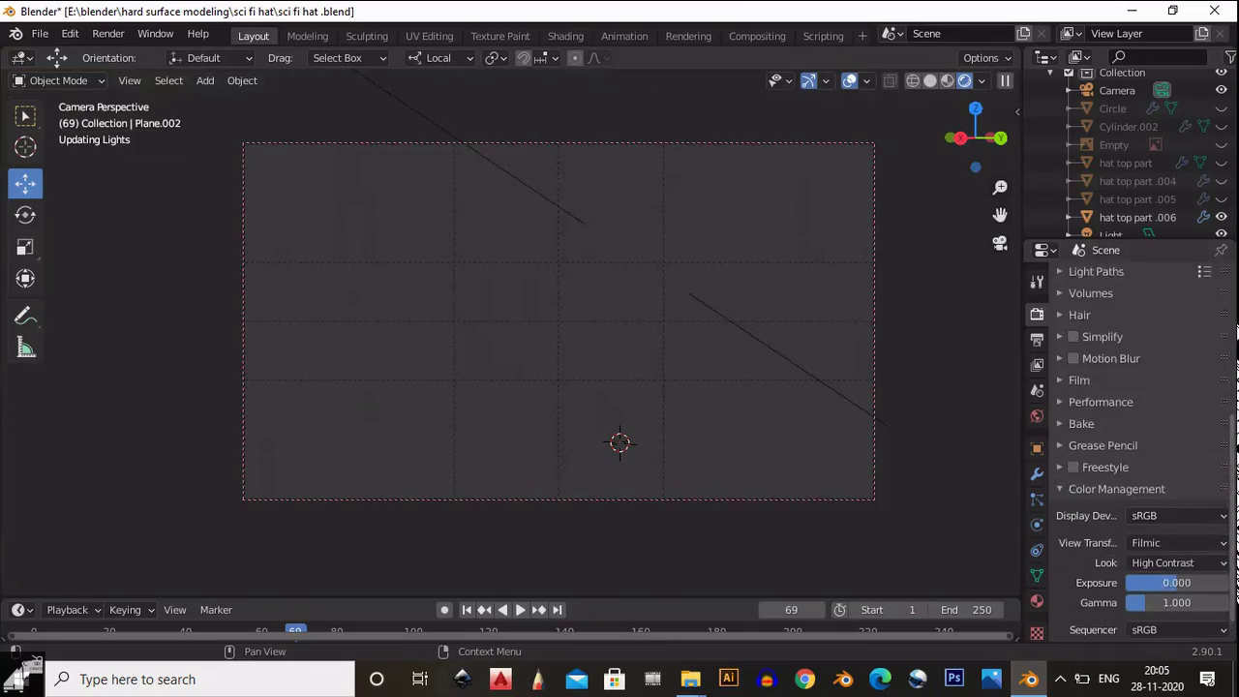
scroll(1181, 480, up, 5)
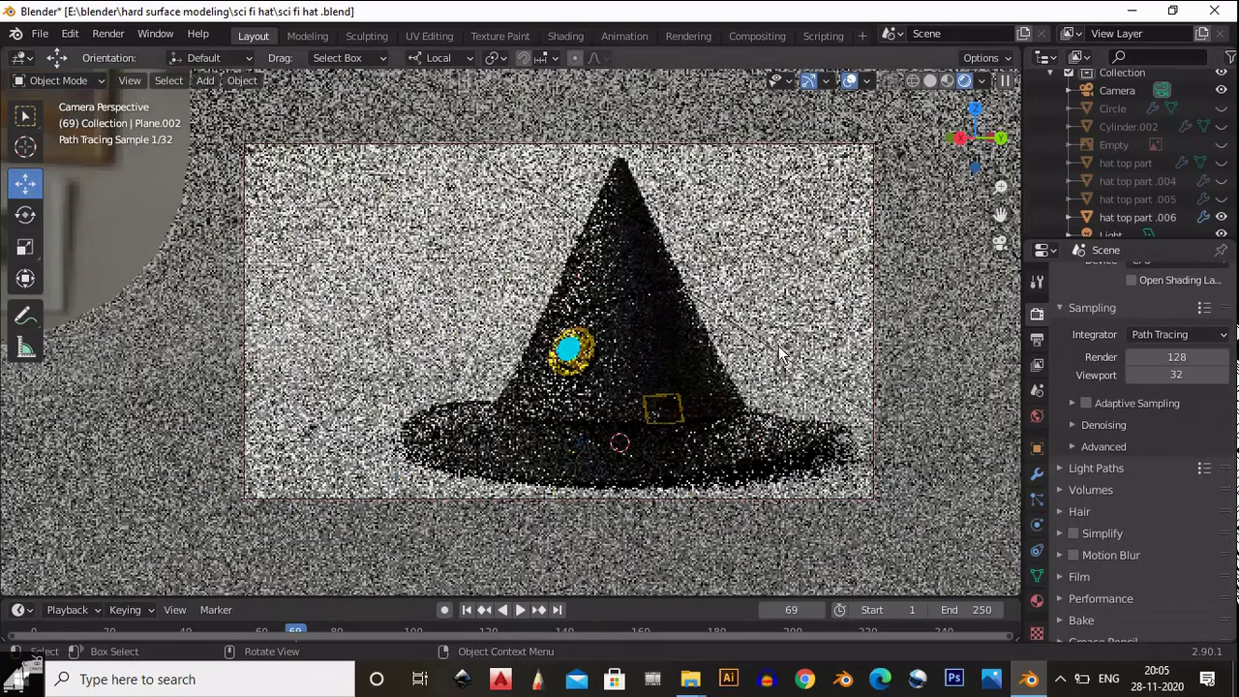
click(782, 355)
click(1037, 525)
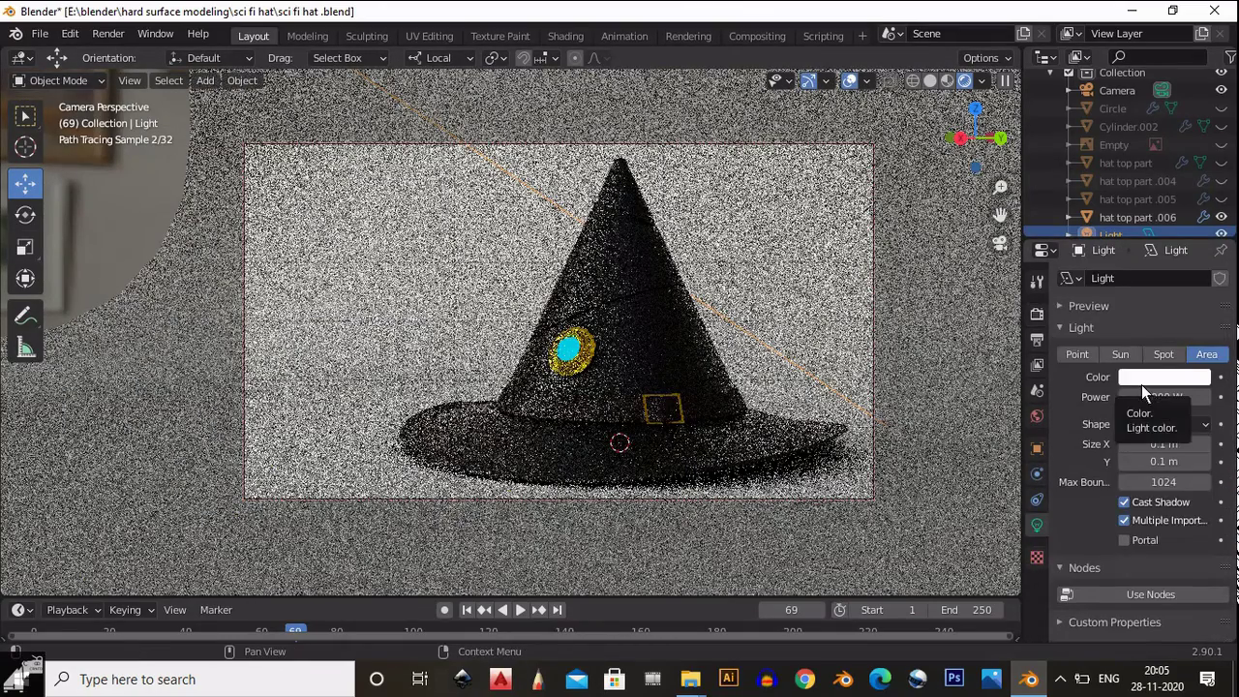
key(ctrl+s)
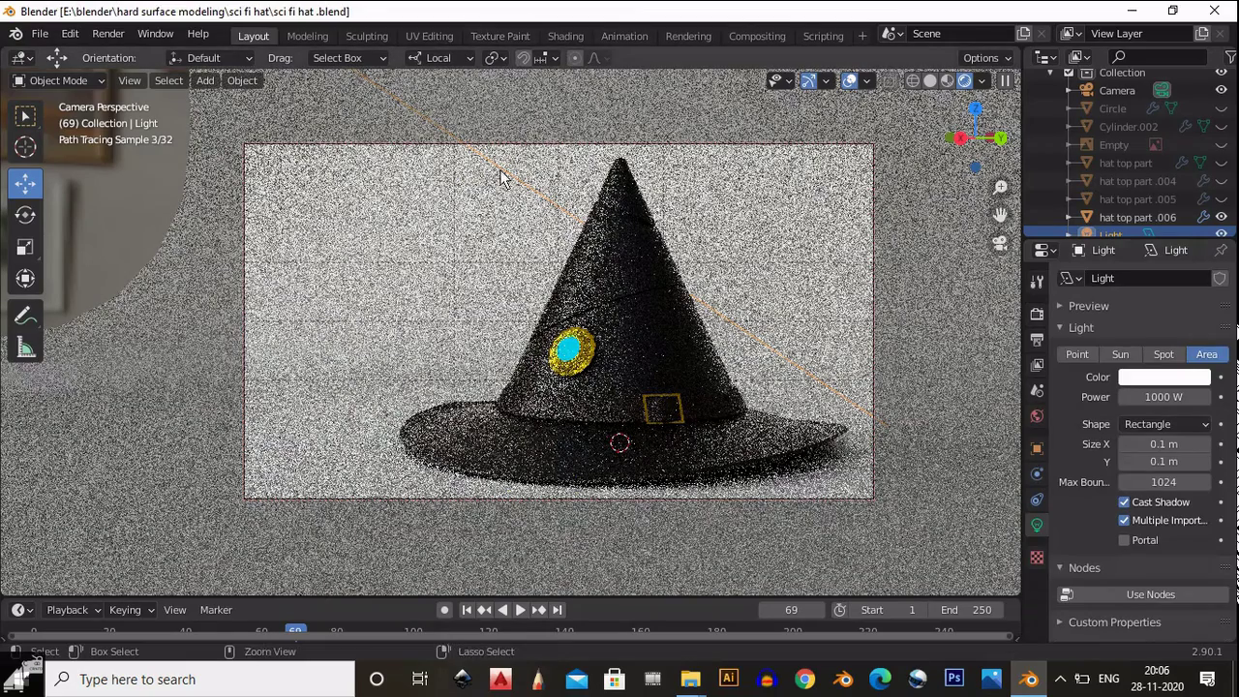